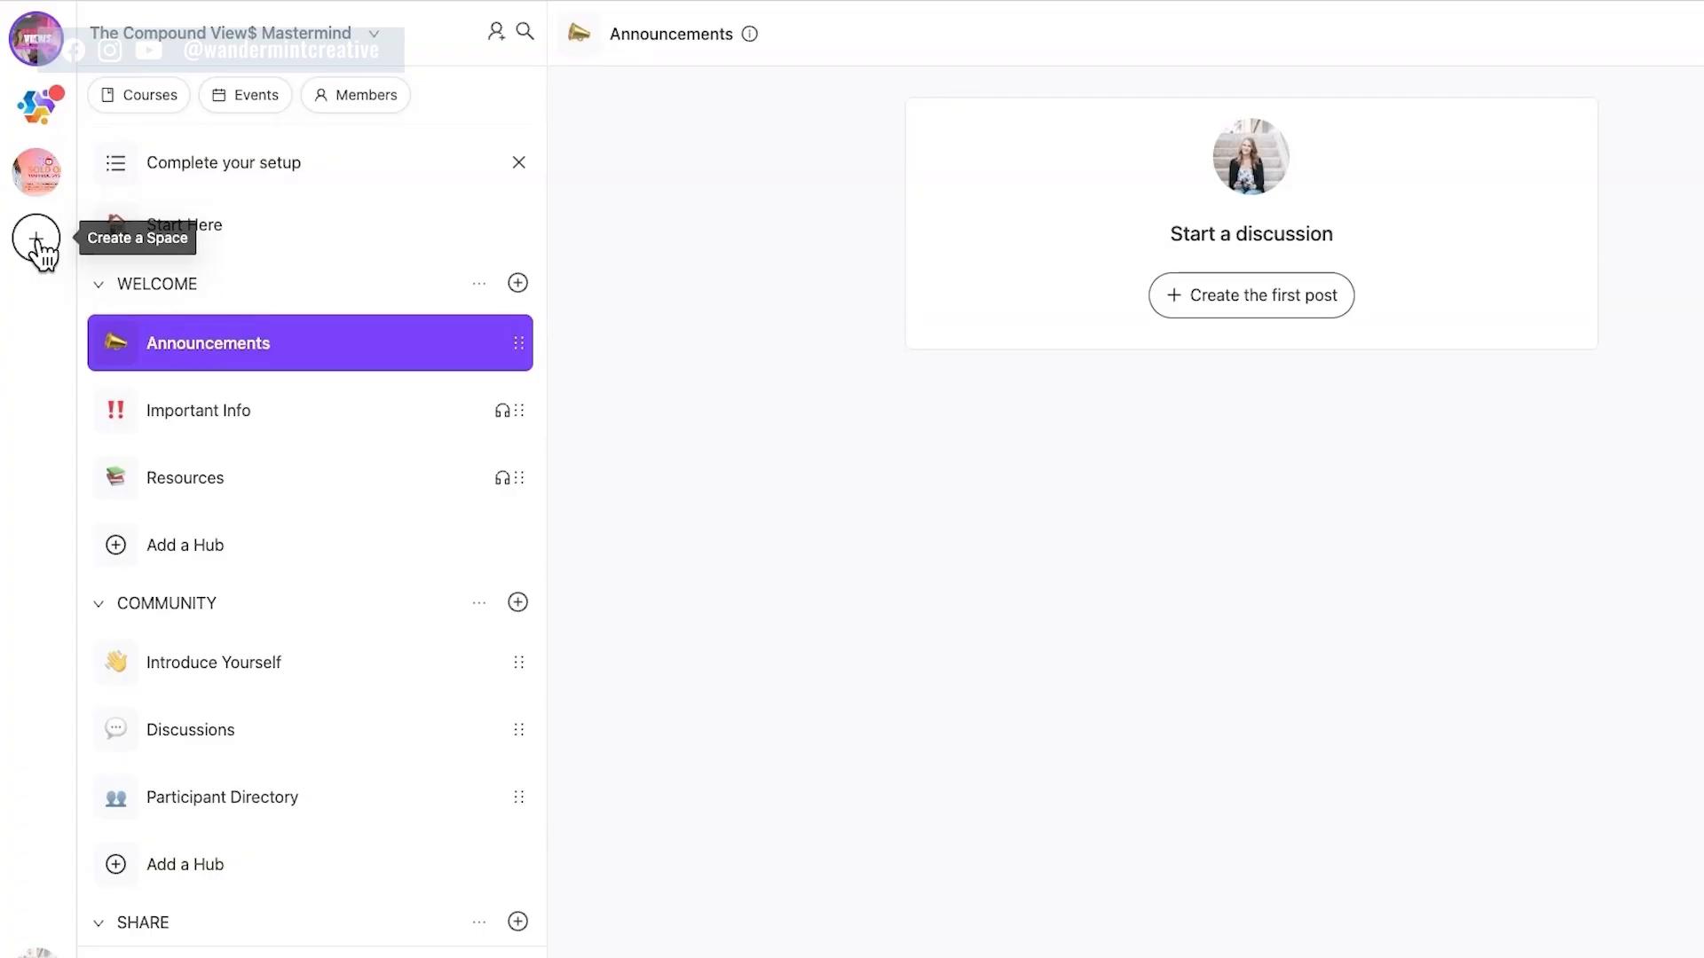
# Create a new Group space named TEST Coaching with the light blue icon color 8ED1FC
pyautogui.click(38, 241)
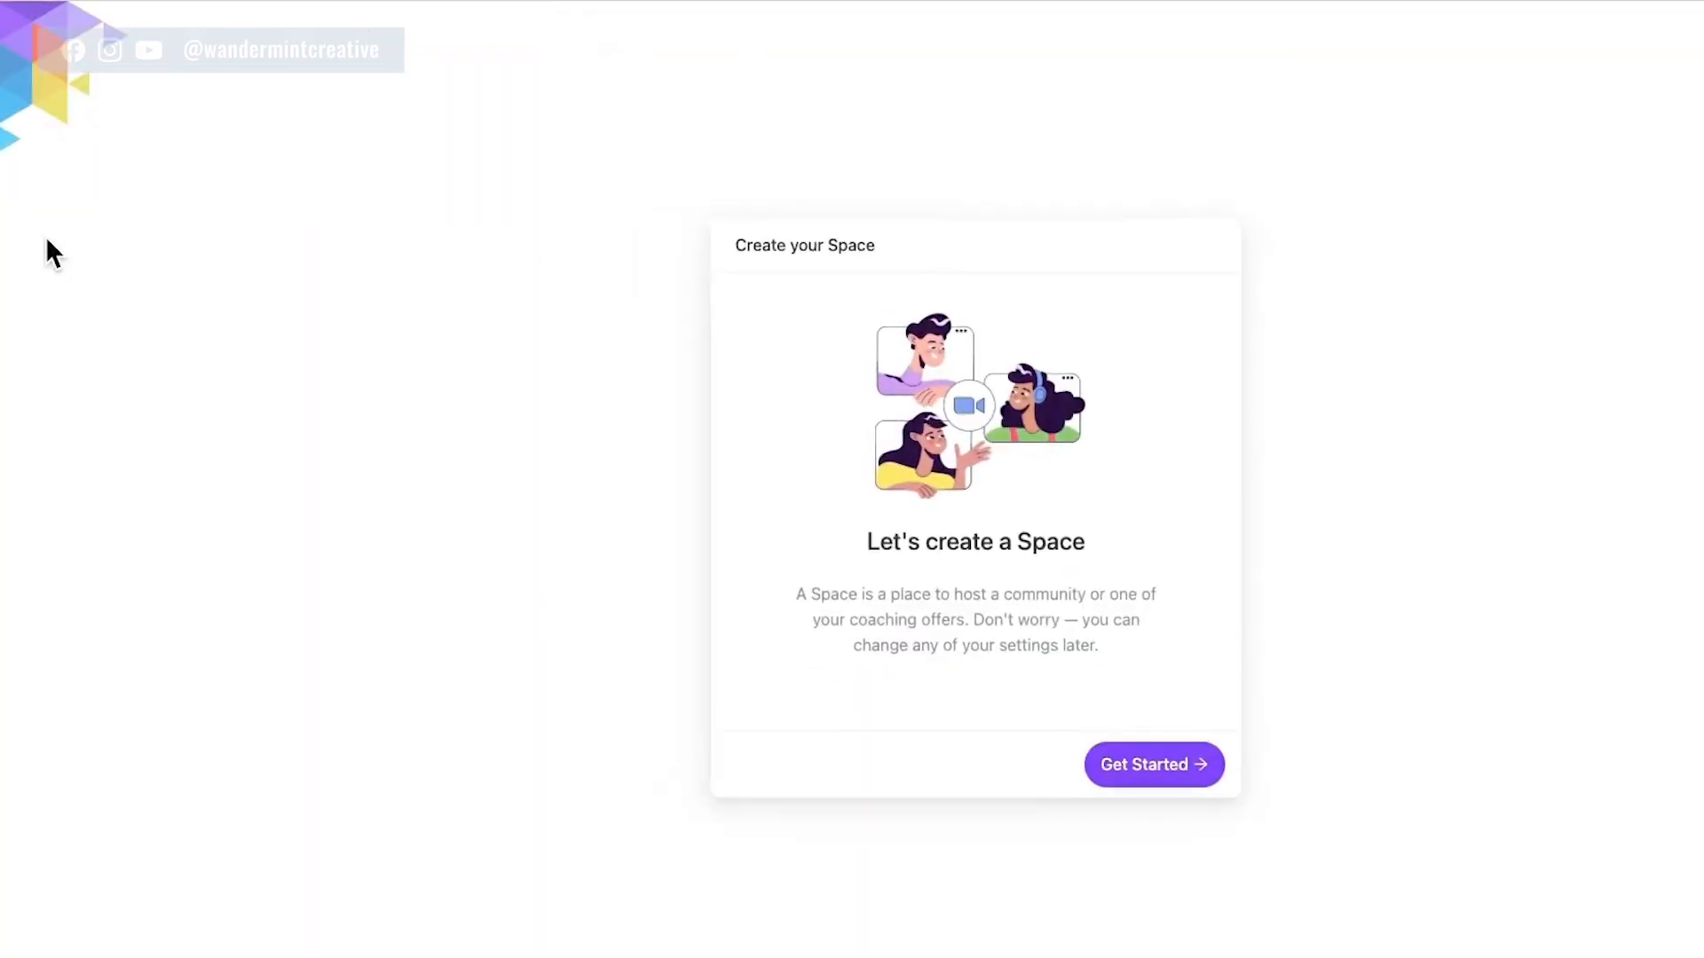
pyautogui.click(1125, 782)
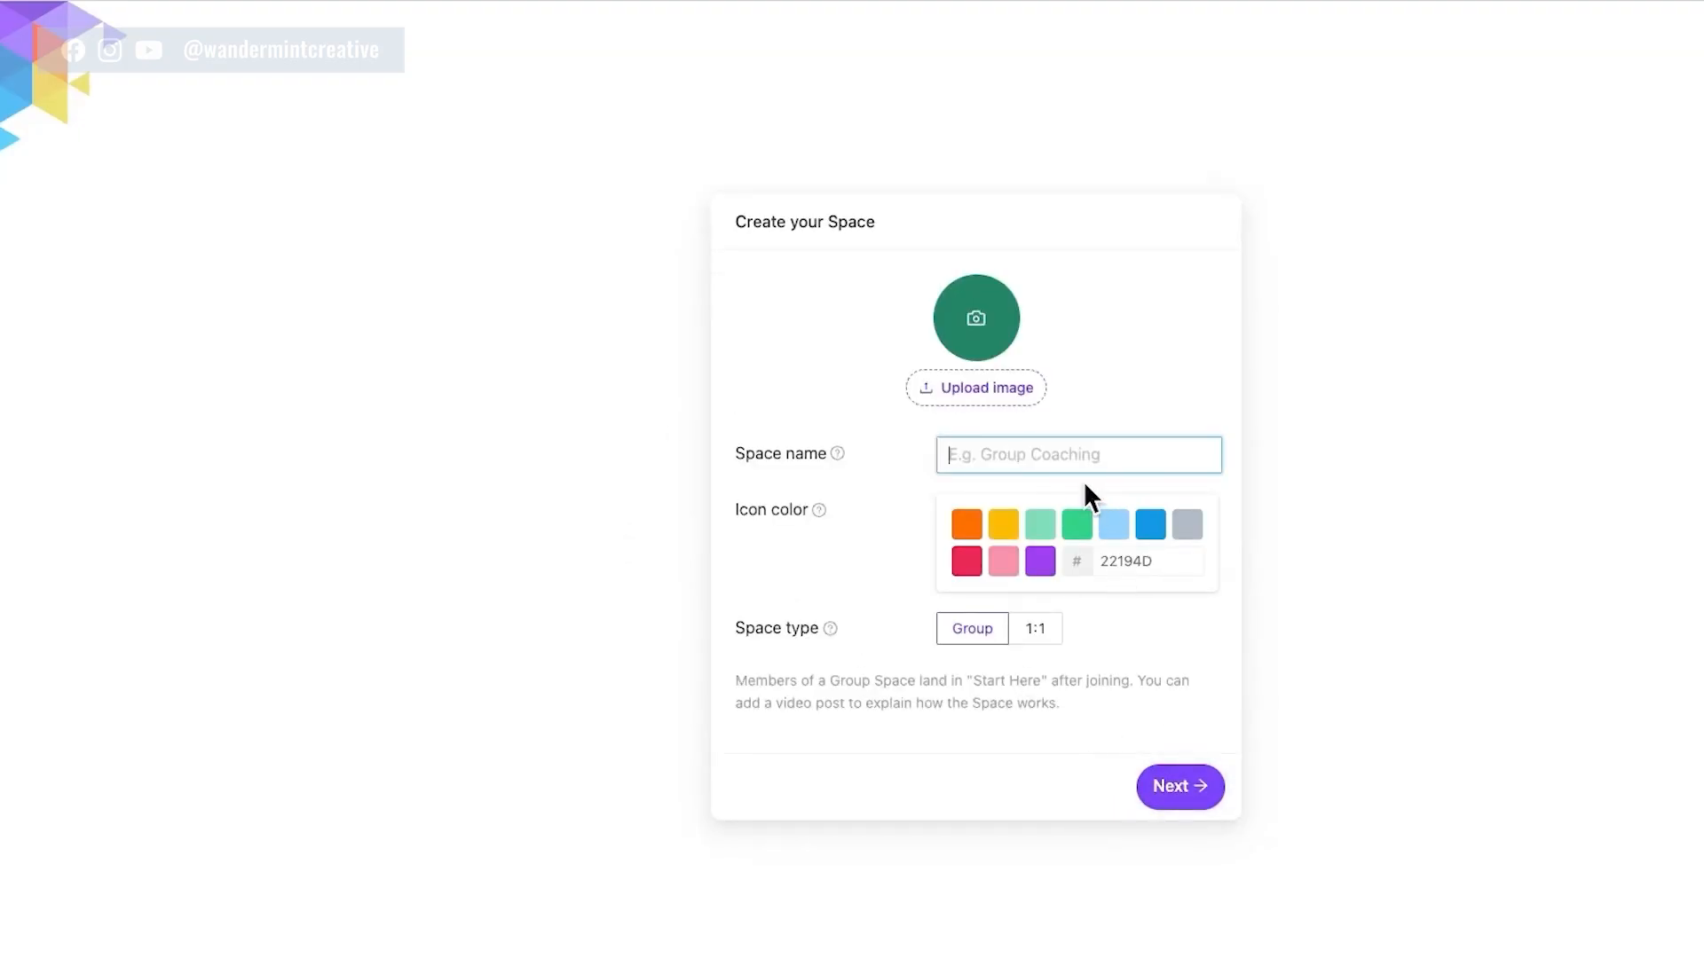
pyautogui.click(1057, 460)
pyautogui.write('TEST Coaching')
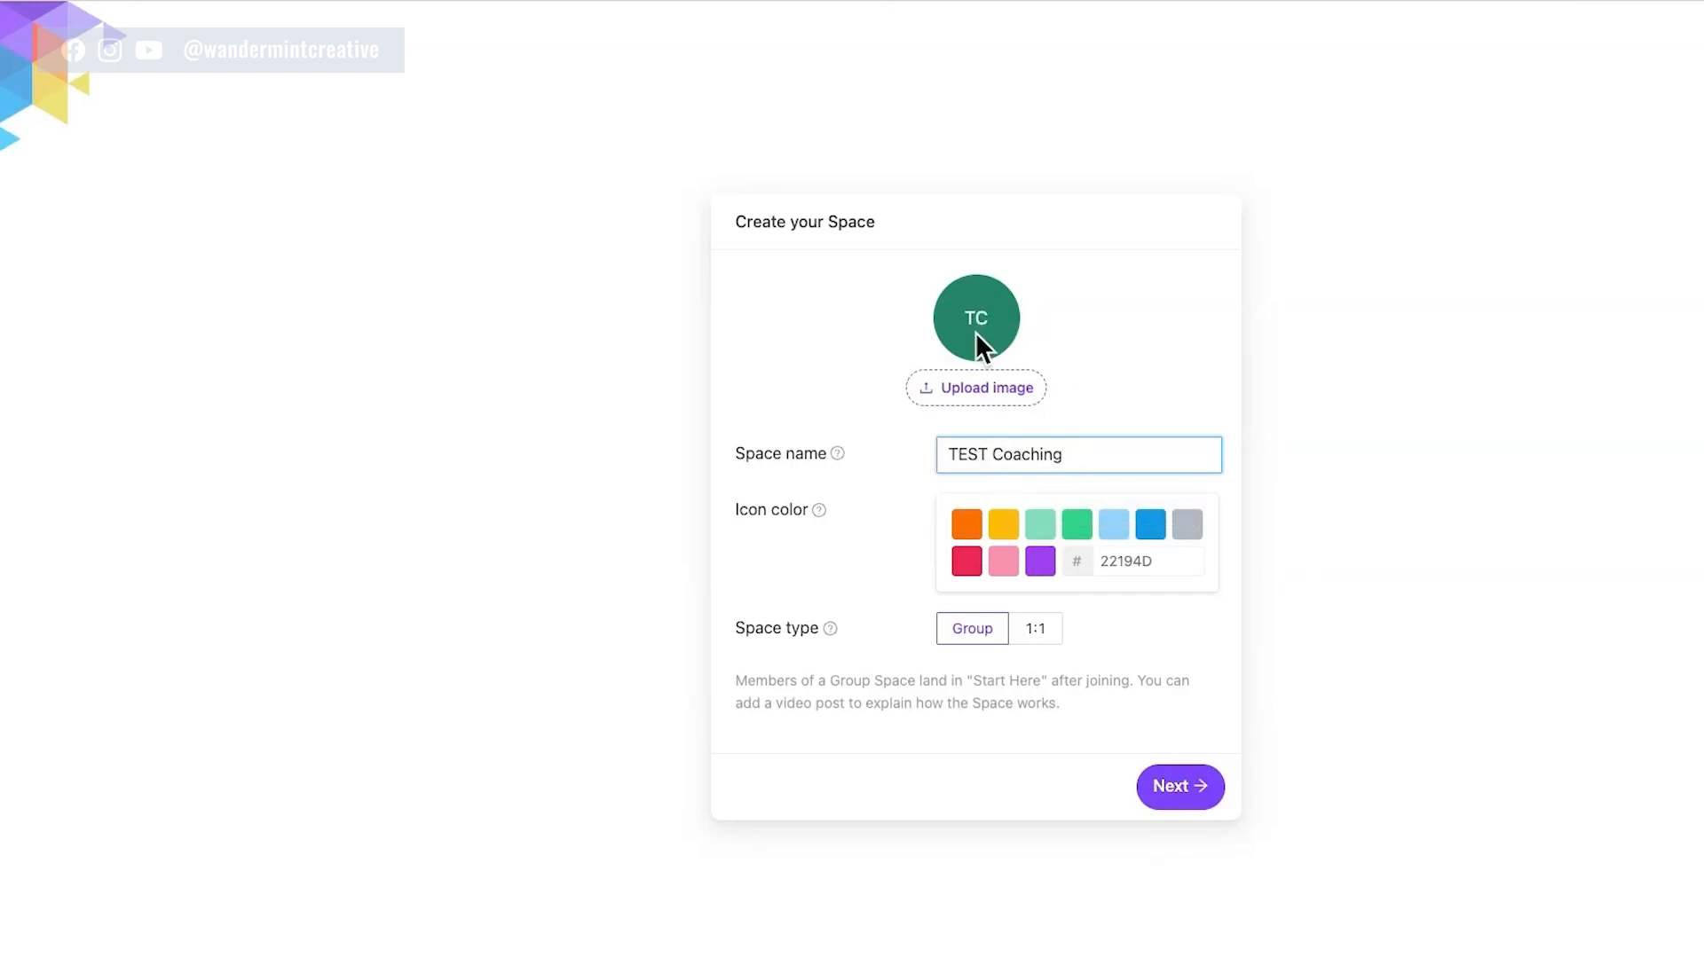
pyautogui.click(1109, 531)
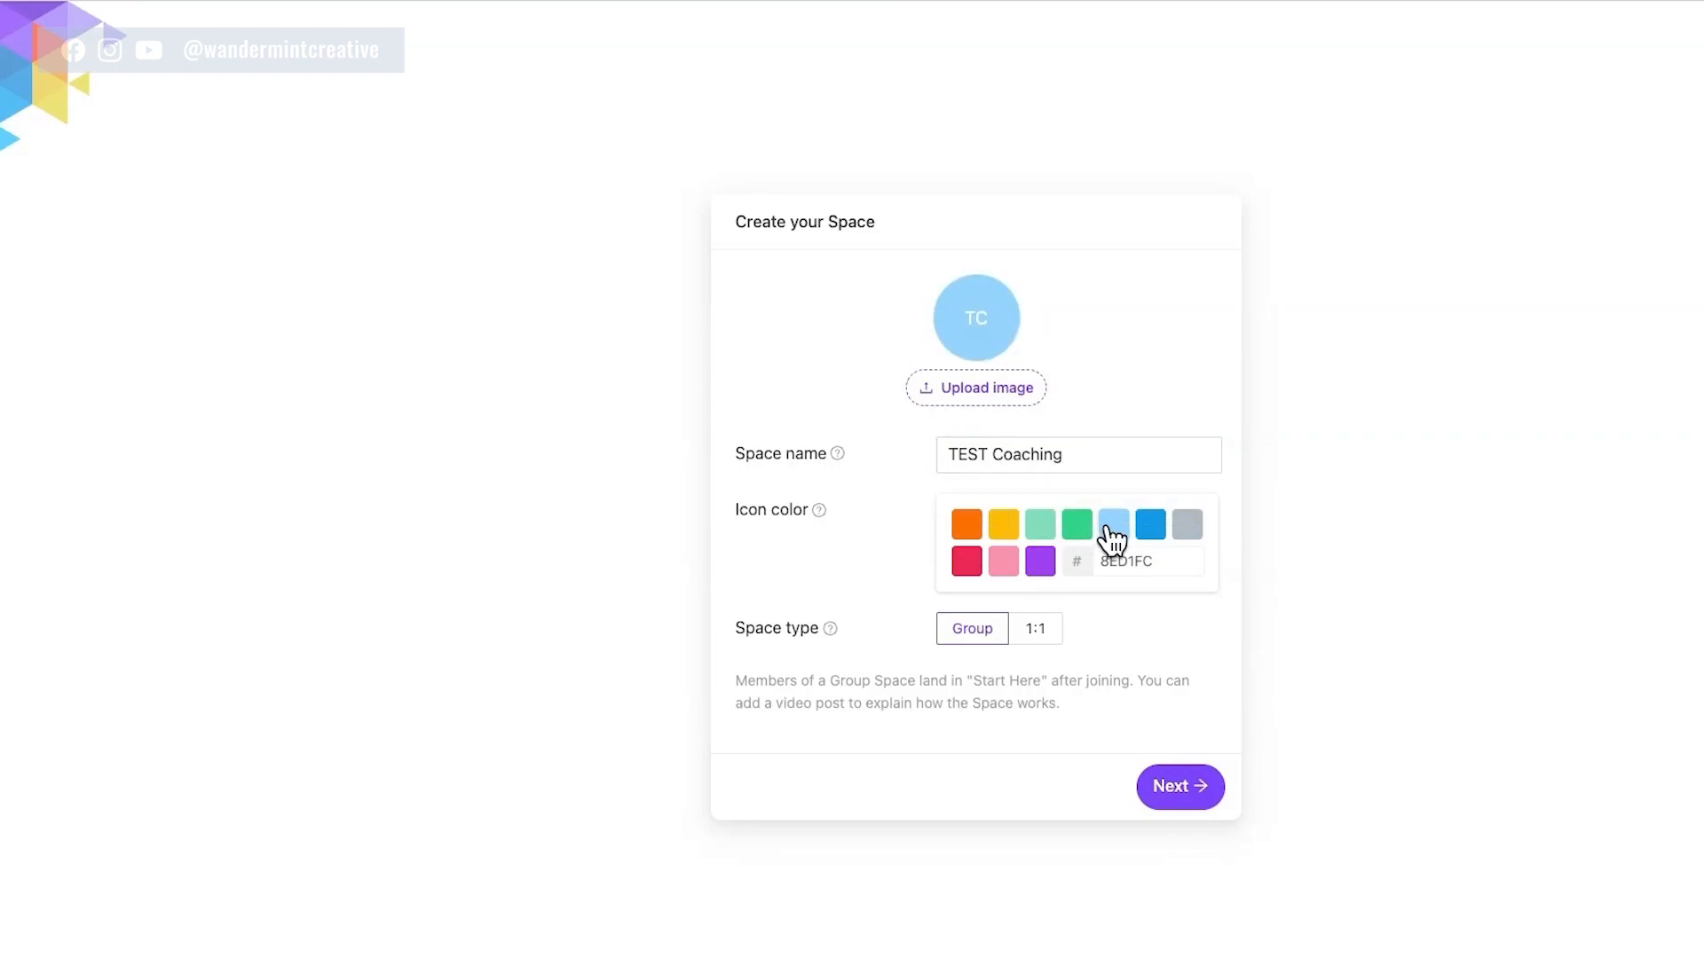
pyautogui.moveTo(1103, 564); pyautogui.dragTo(1167, 566)
pyautogui.moveTo(972, 646)
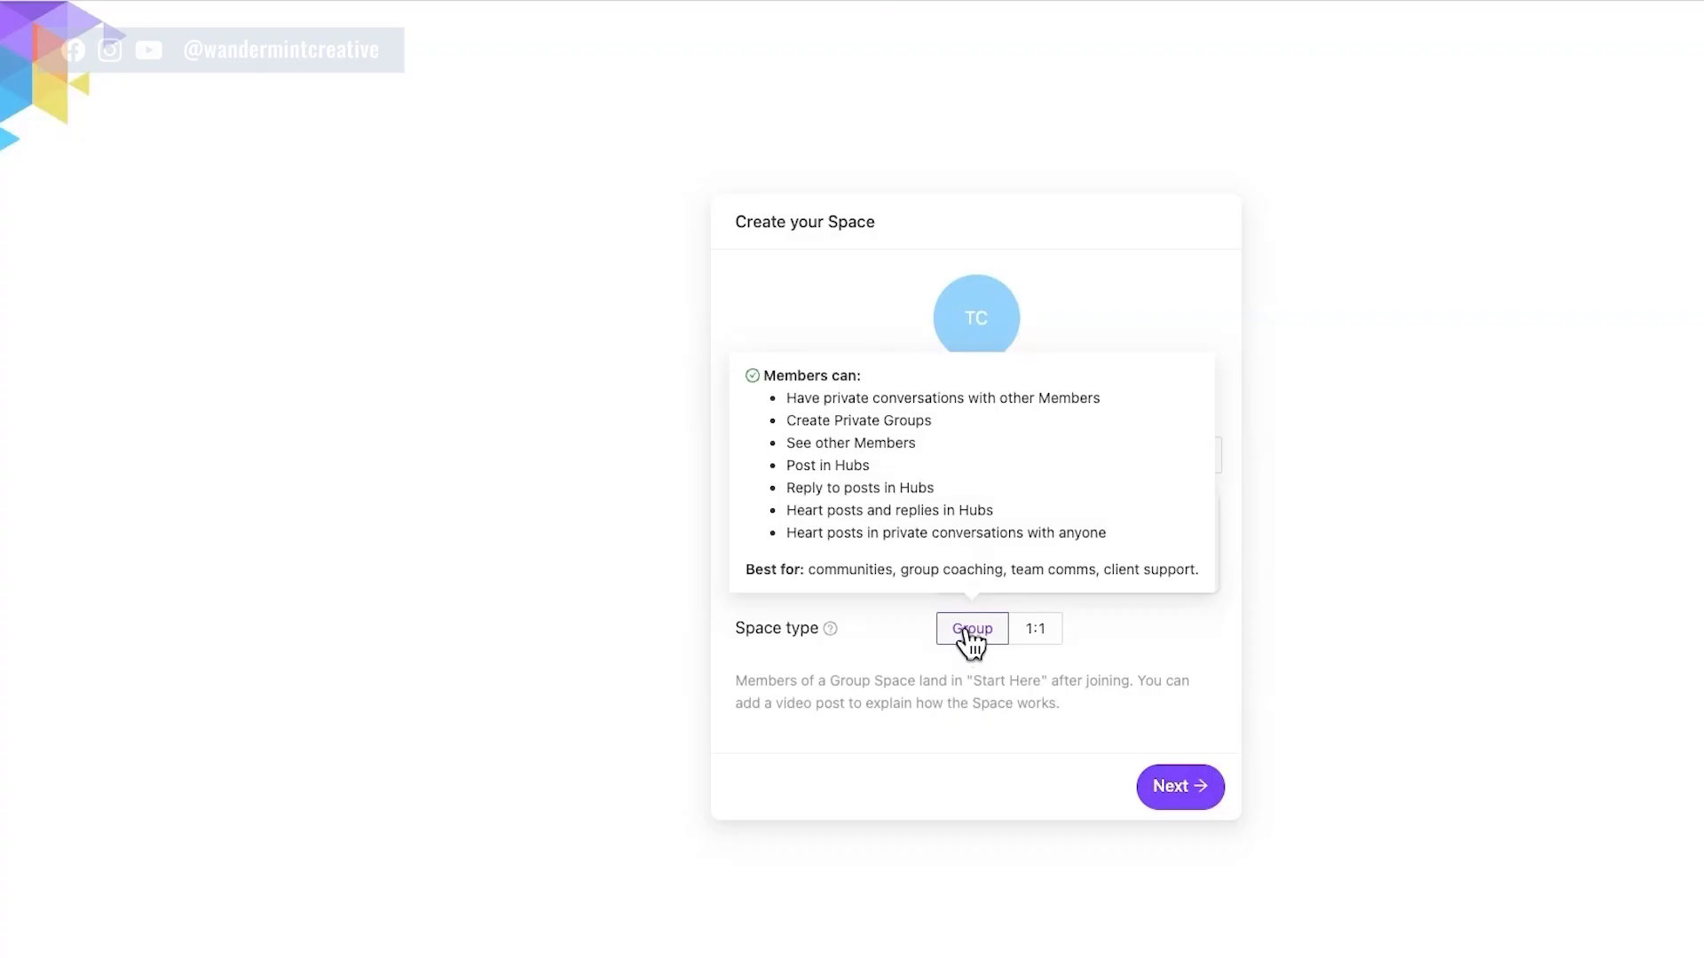
pyautogui.moveTo(1045, 641)
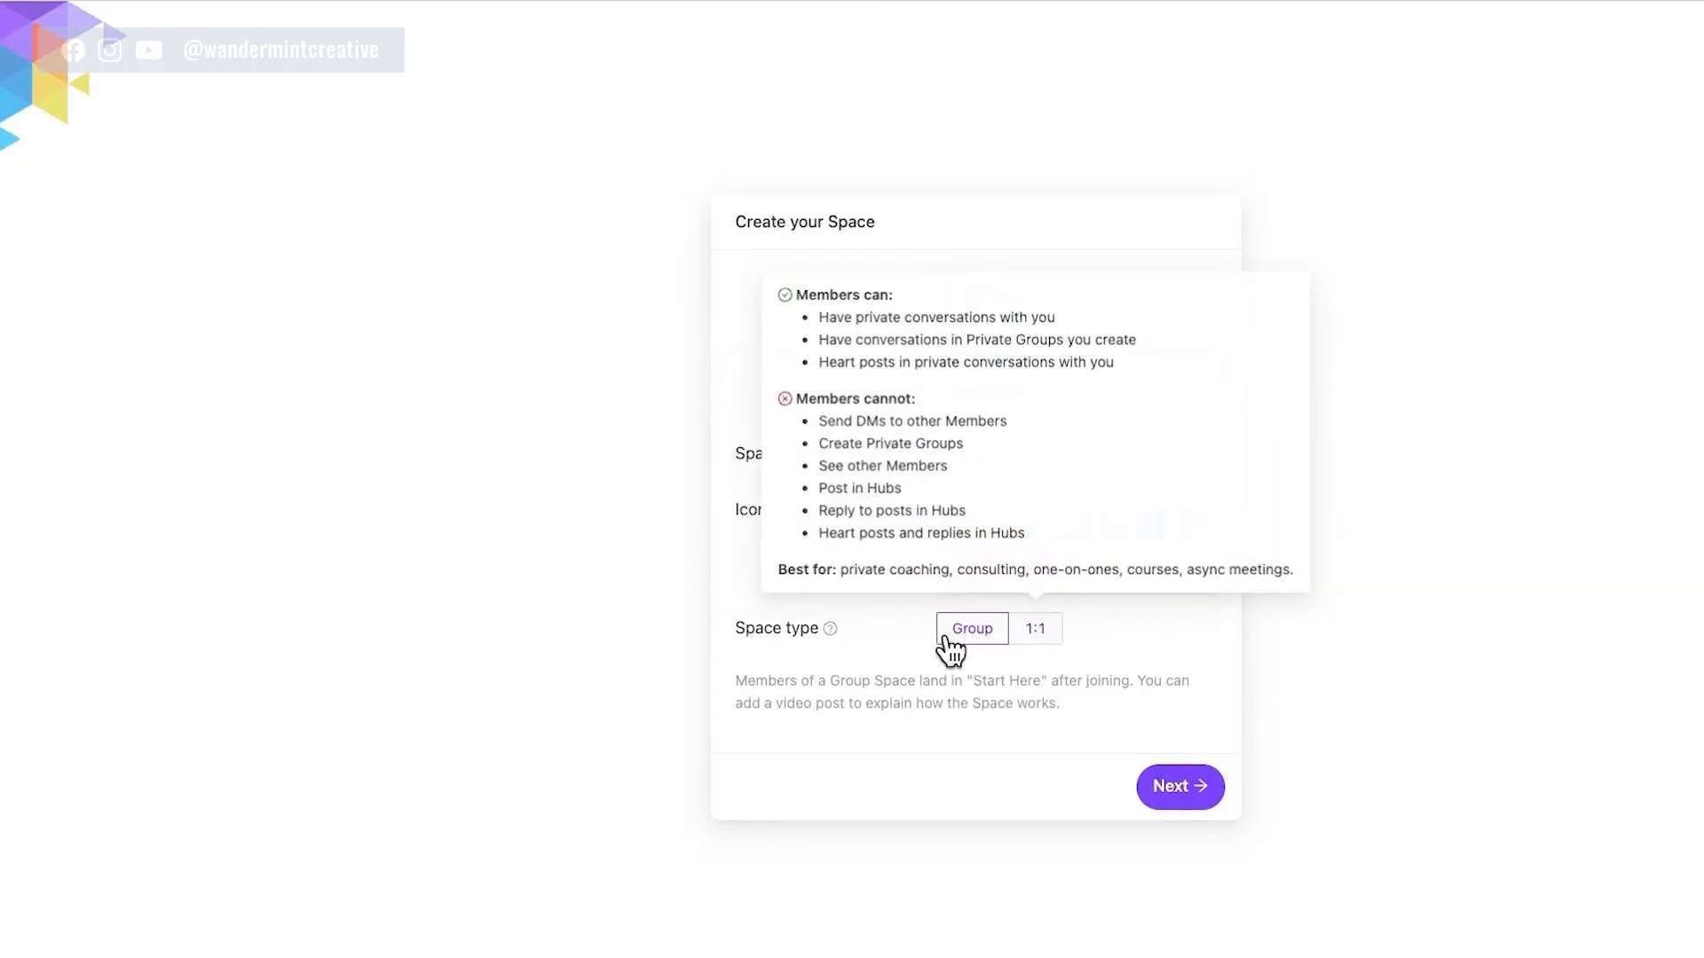
pyautogui.click(1182, 787)
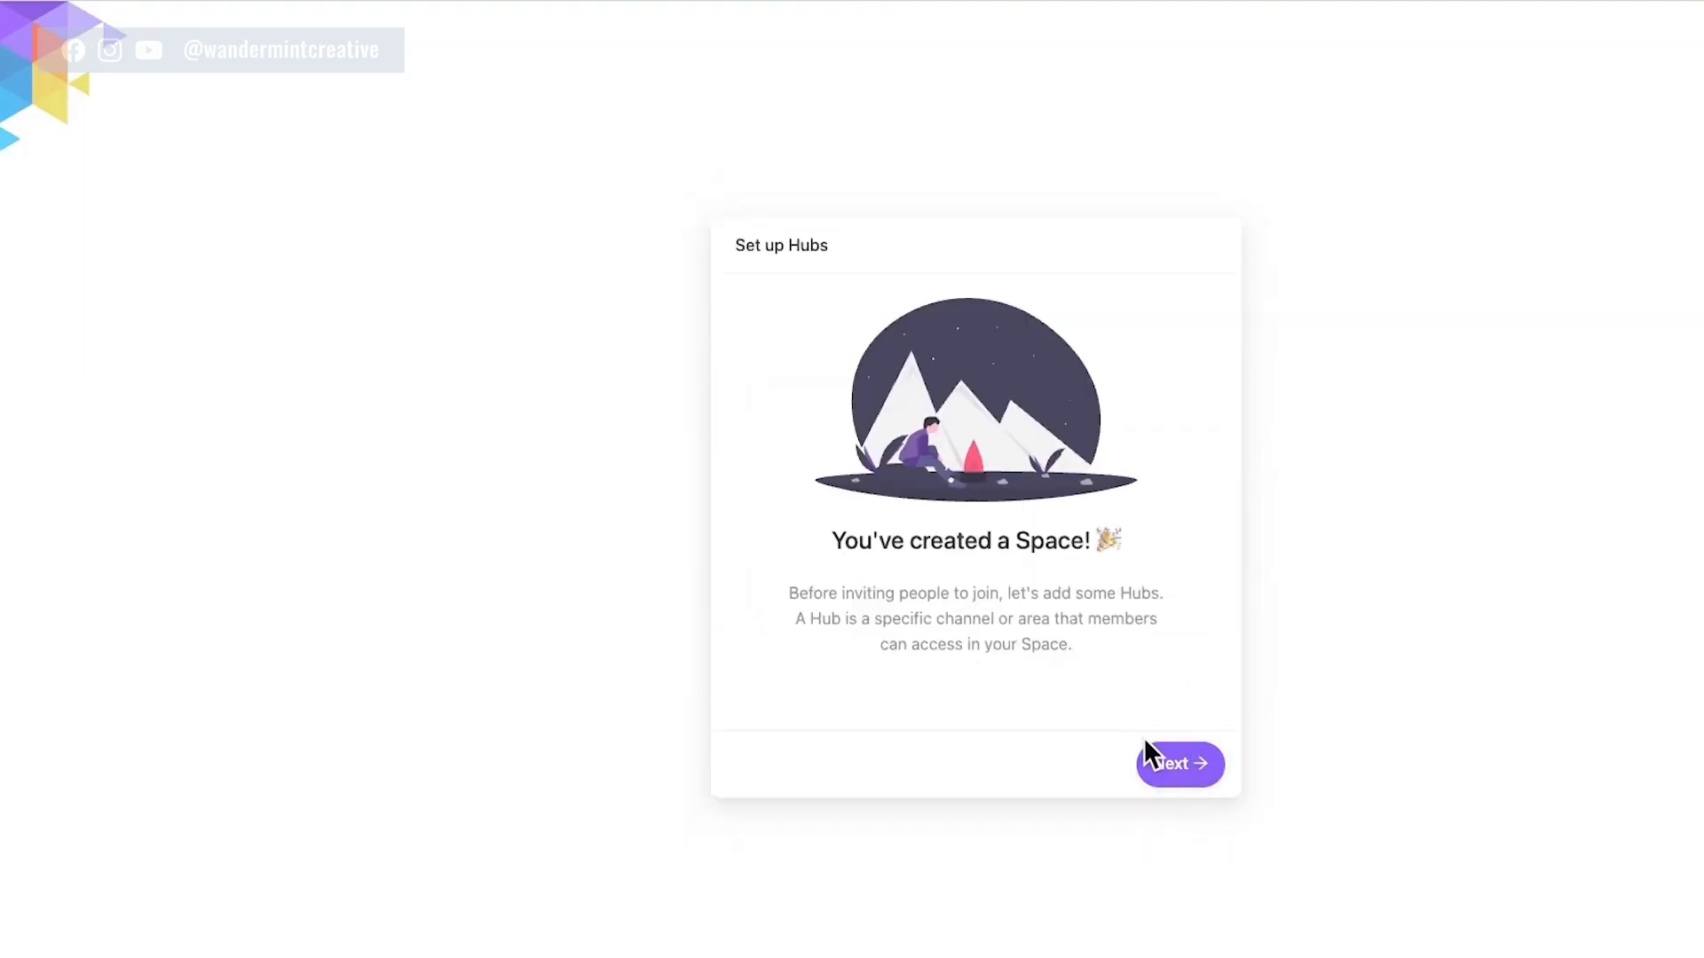
# Set up the space's hubs with the Coaching template and finish without connecting Stripe
pyautogui.click(1181, 767)
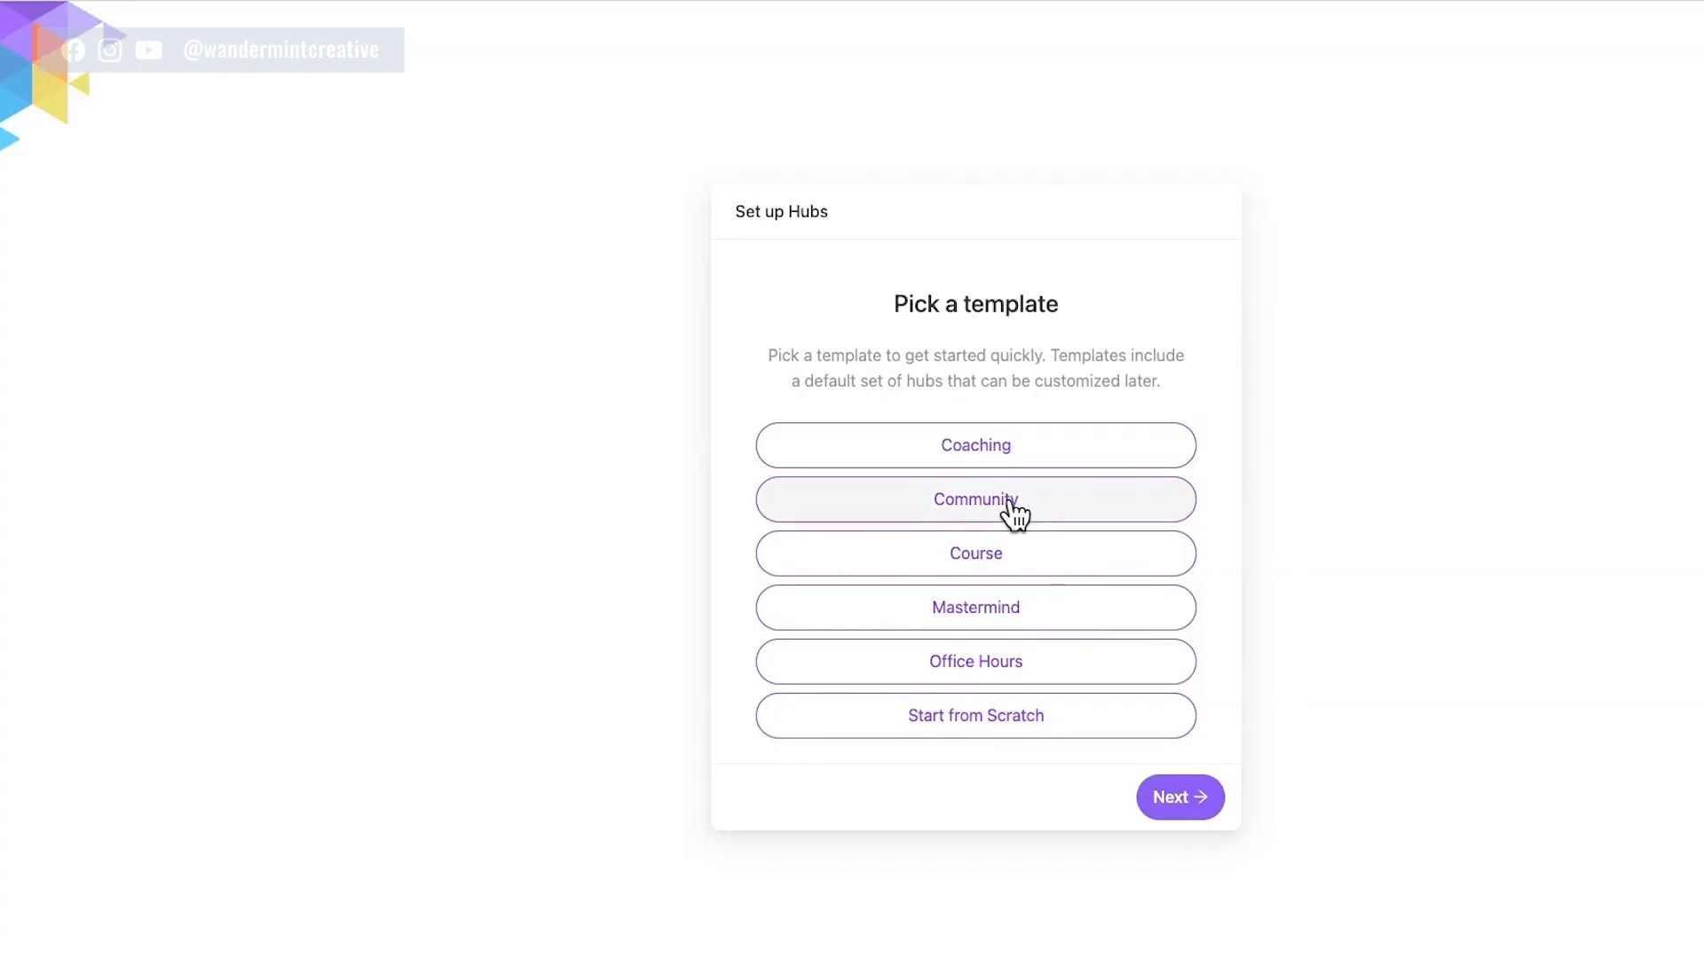
pyautogui.click(996, 447)
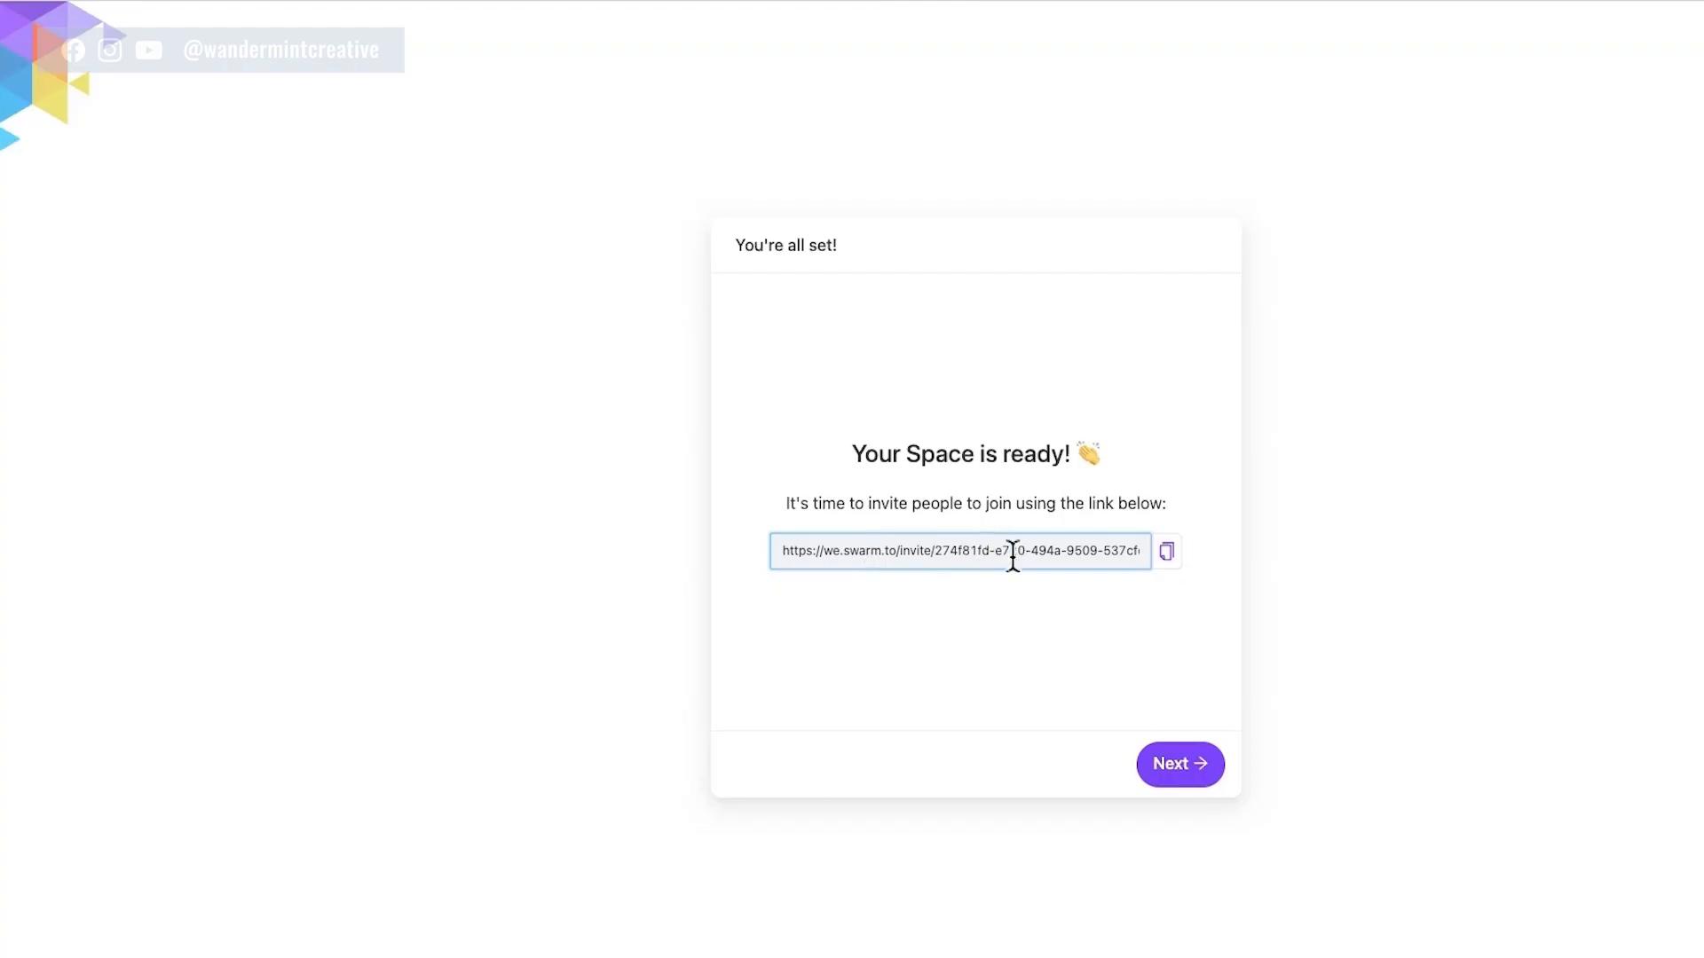
pyautogui.click(1178, 764)
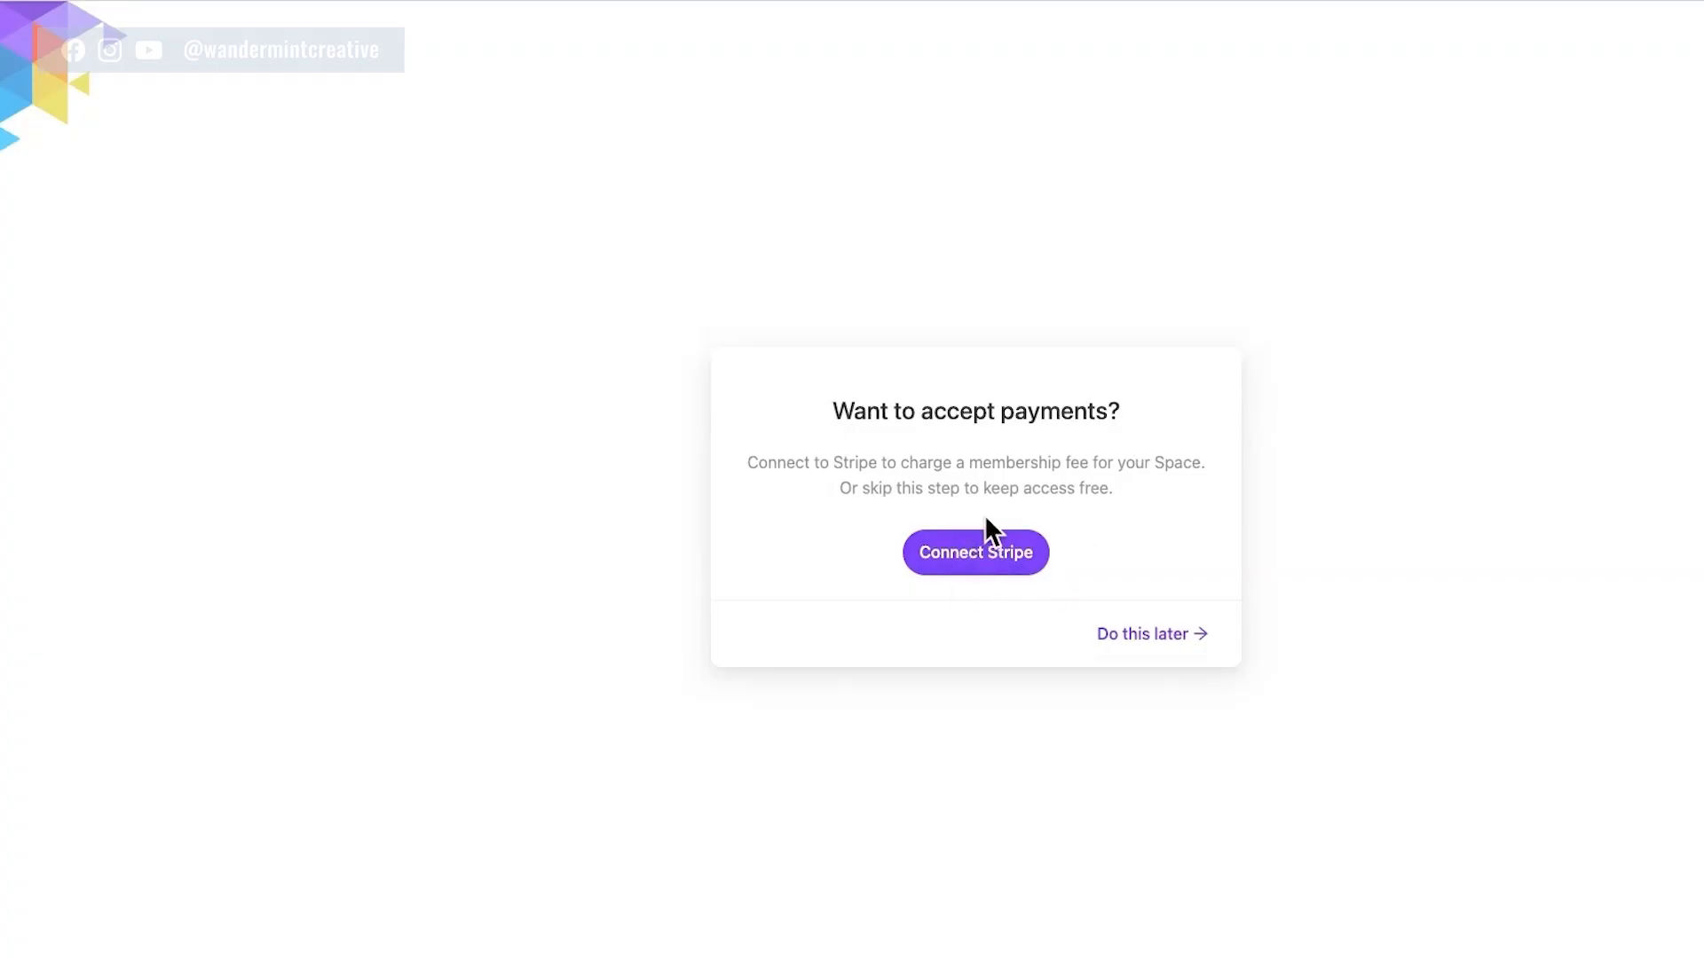
pyautogui.click(1143, 635)
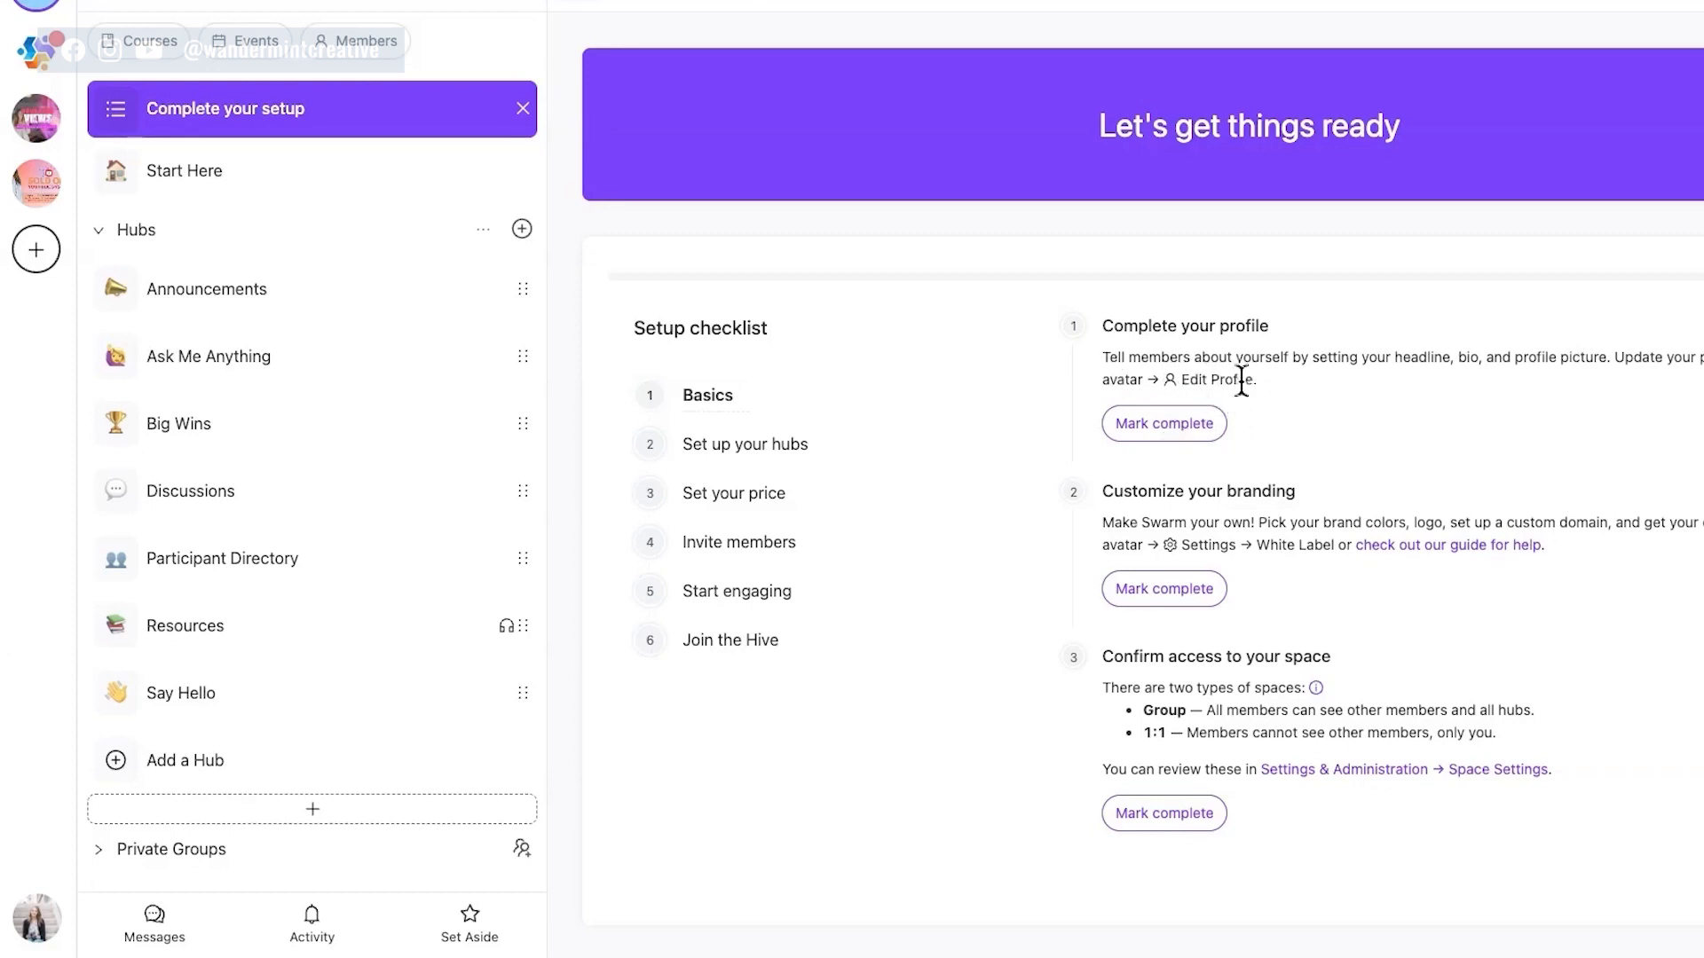
# Open the account's profile settings to review the editable fields, and close them without changes
pyautogui.click(39, 924)
pyautogui.click(133, 444)
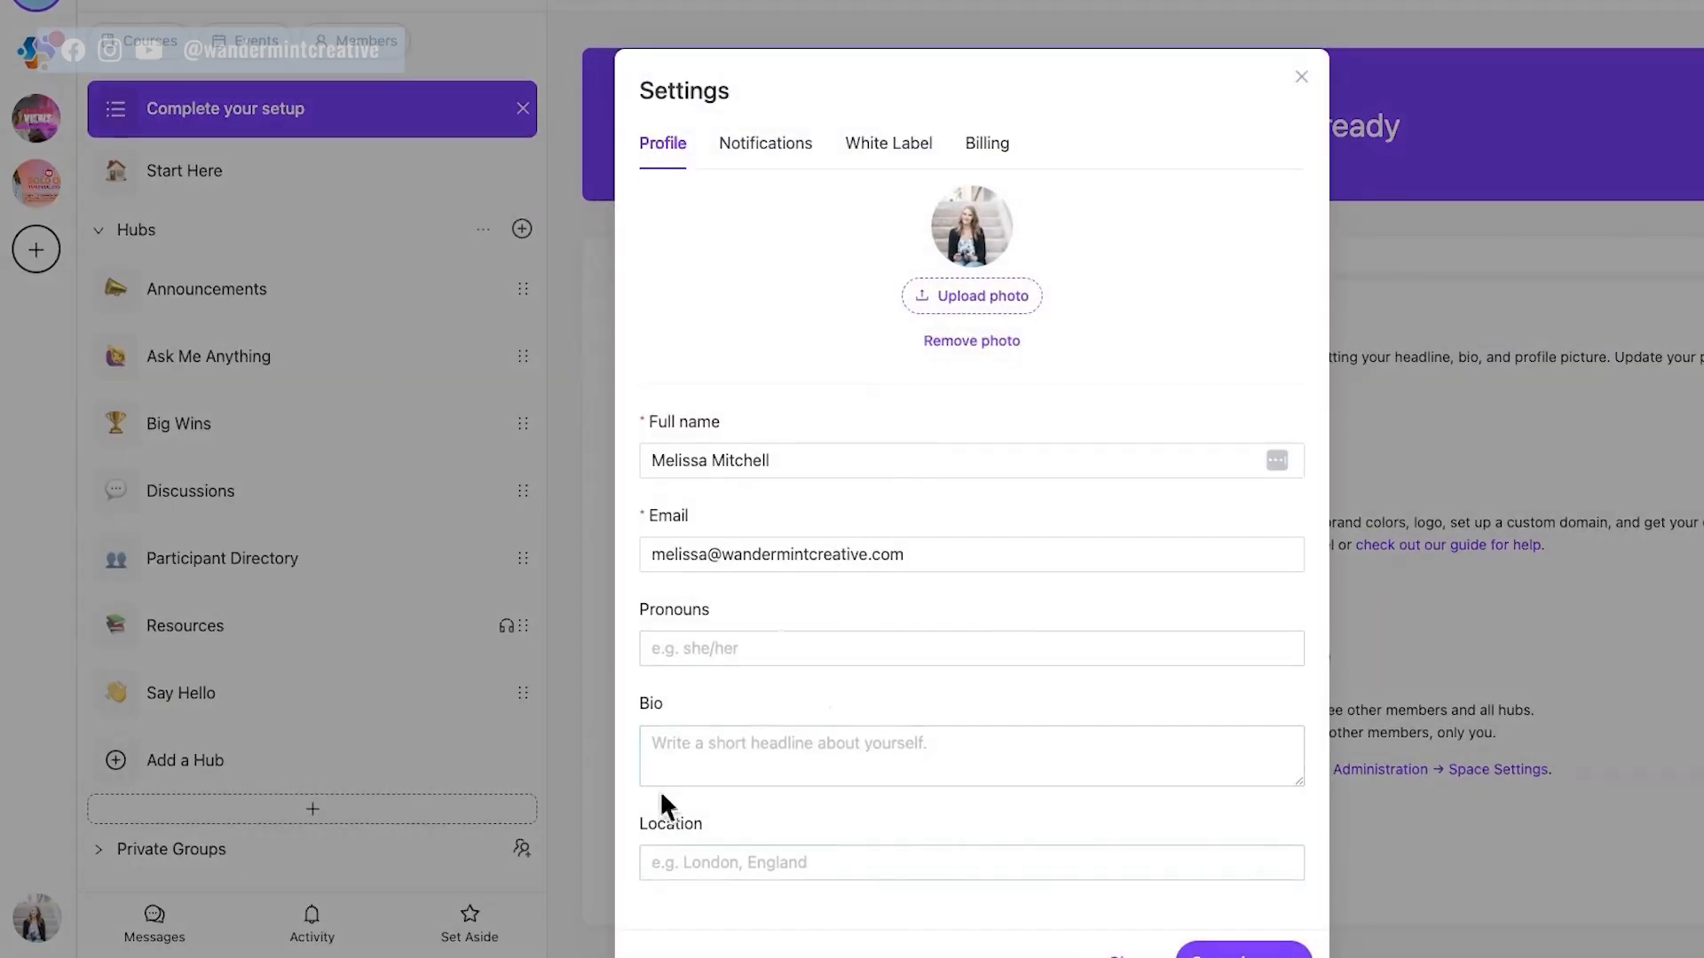
pyautogui.click(1306, 73)
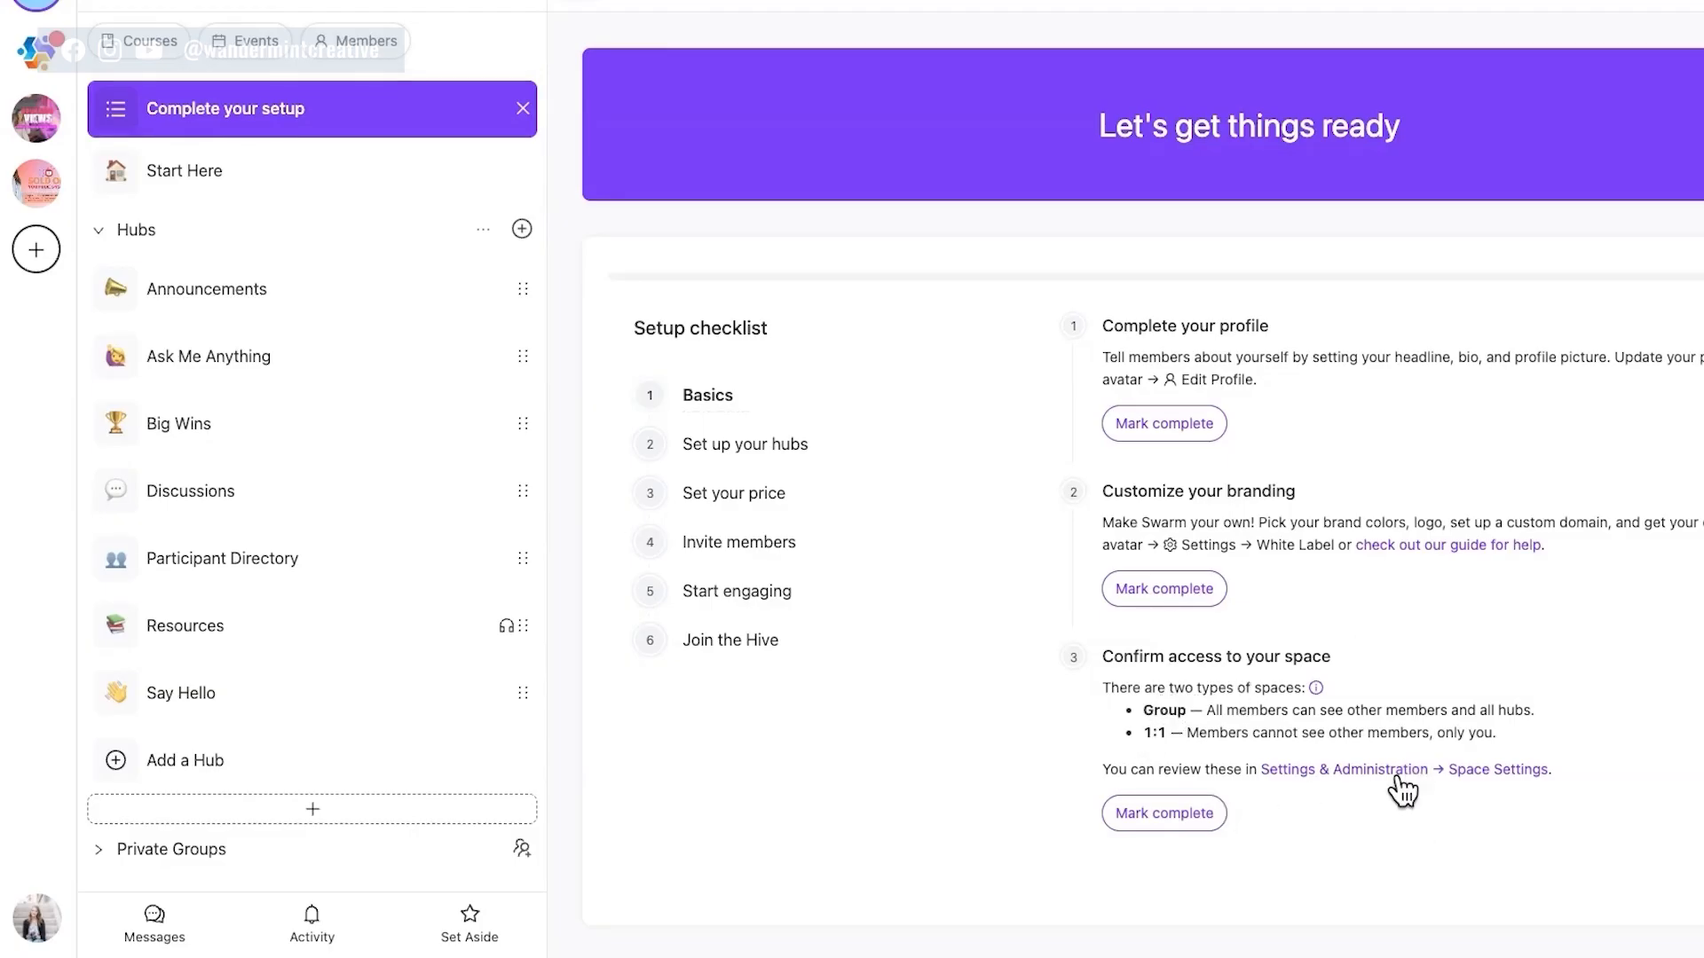
# Open the space settings and compare the Feed Layout and Card Layout options, leaving Card Layout selected
pyautogui.click(1474, 770)
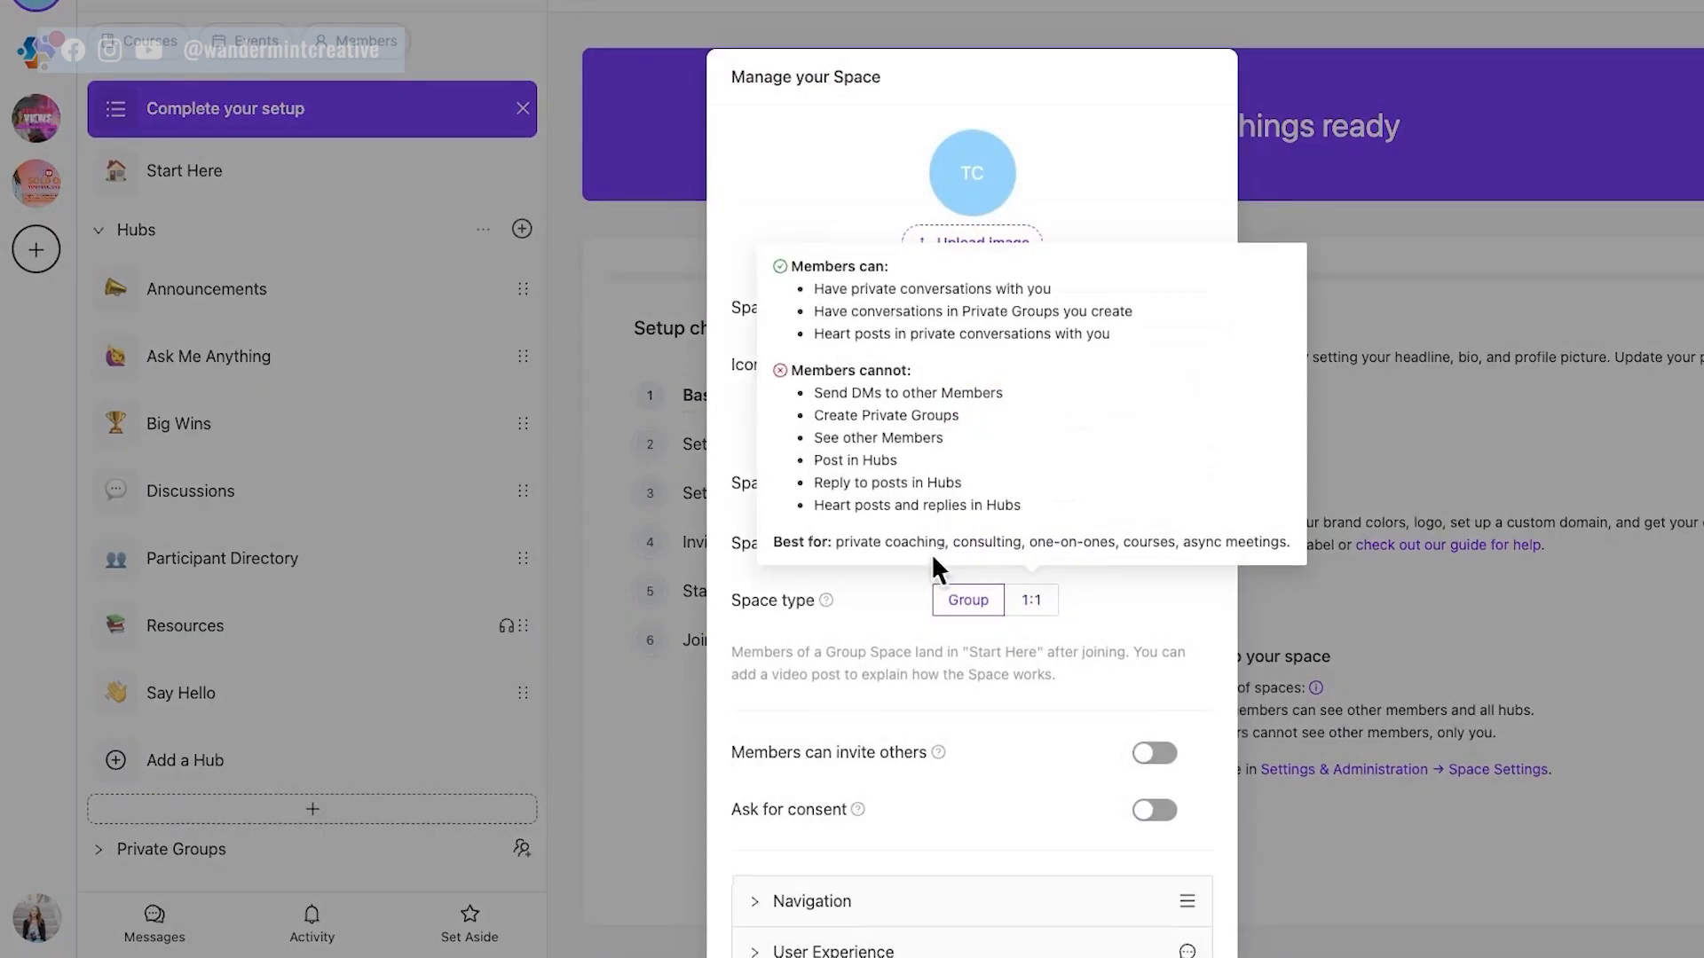
pyautogui.moveTo(998, 611)
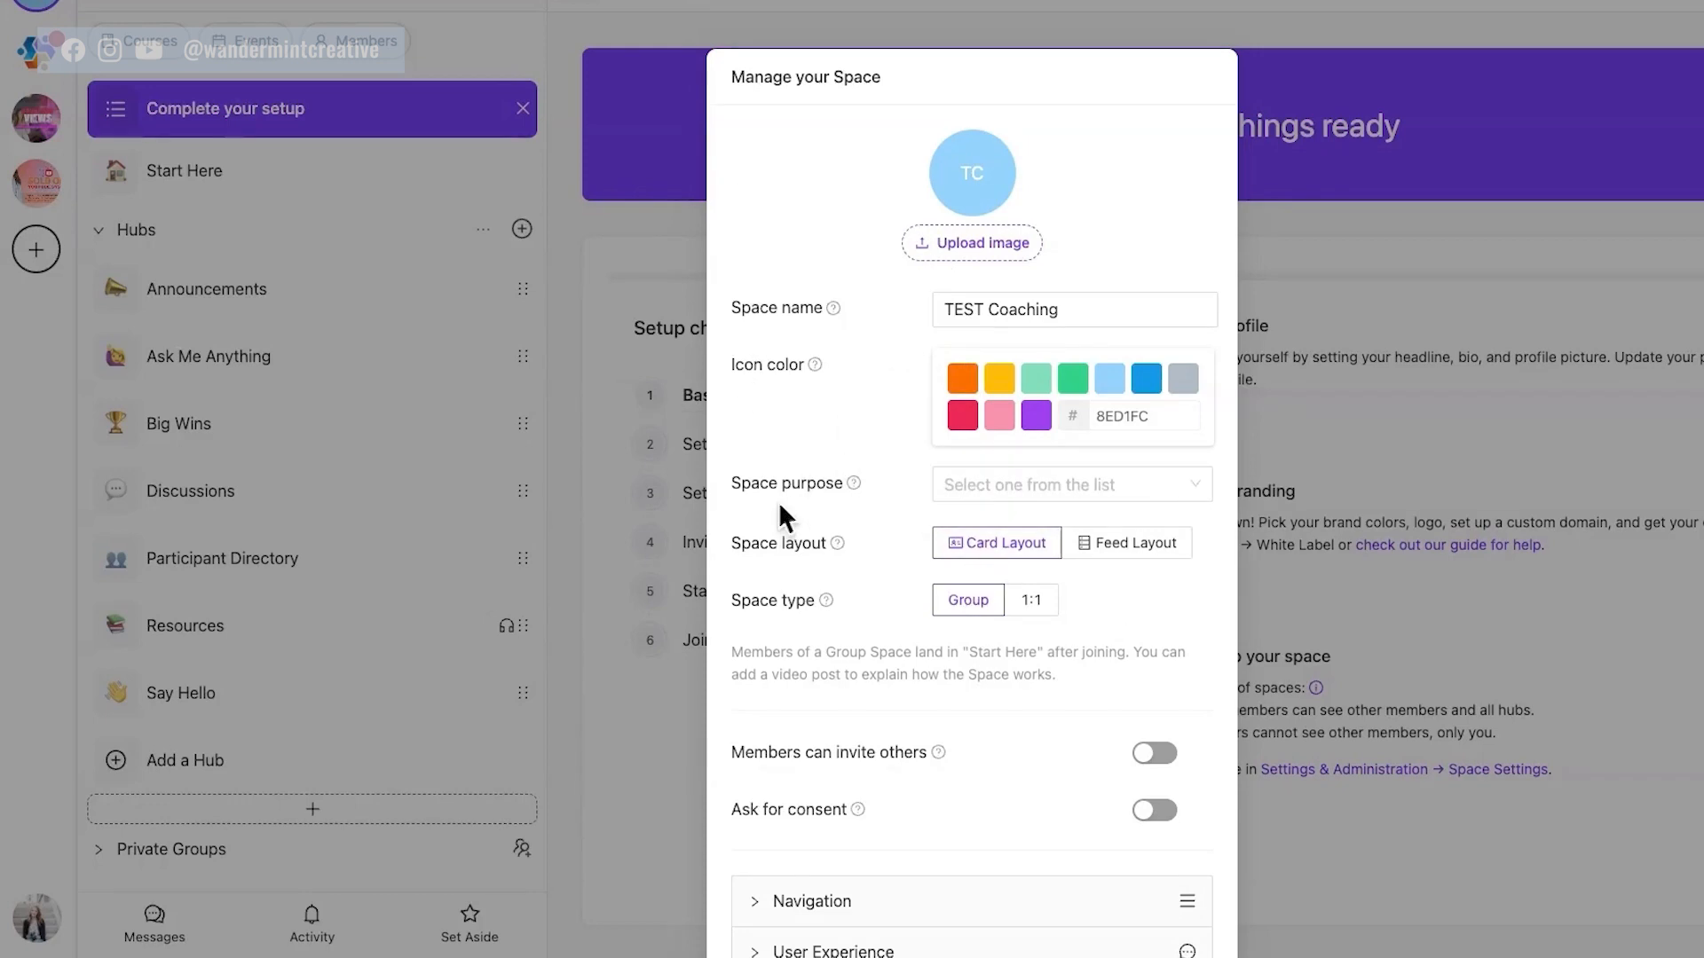
pyautogui.moveTo(839, 545)
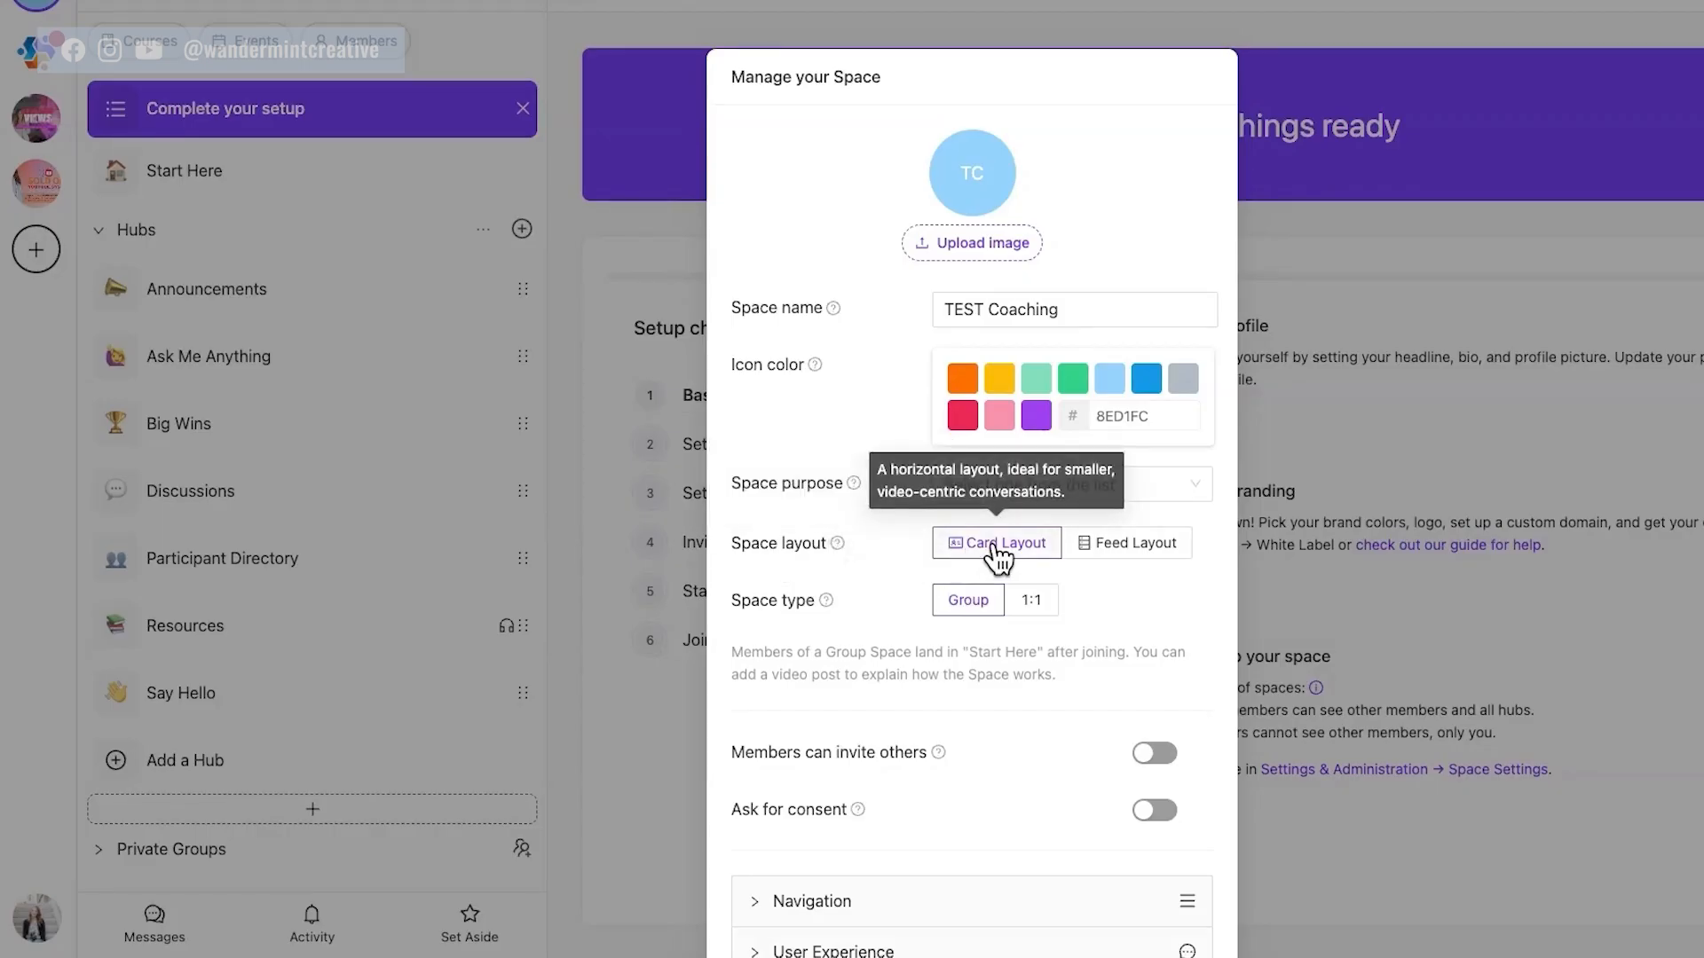
pyautogui.click(1134, 545)
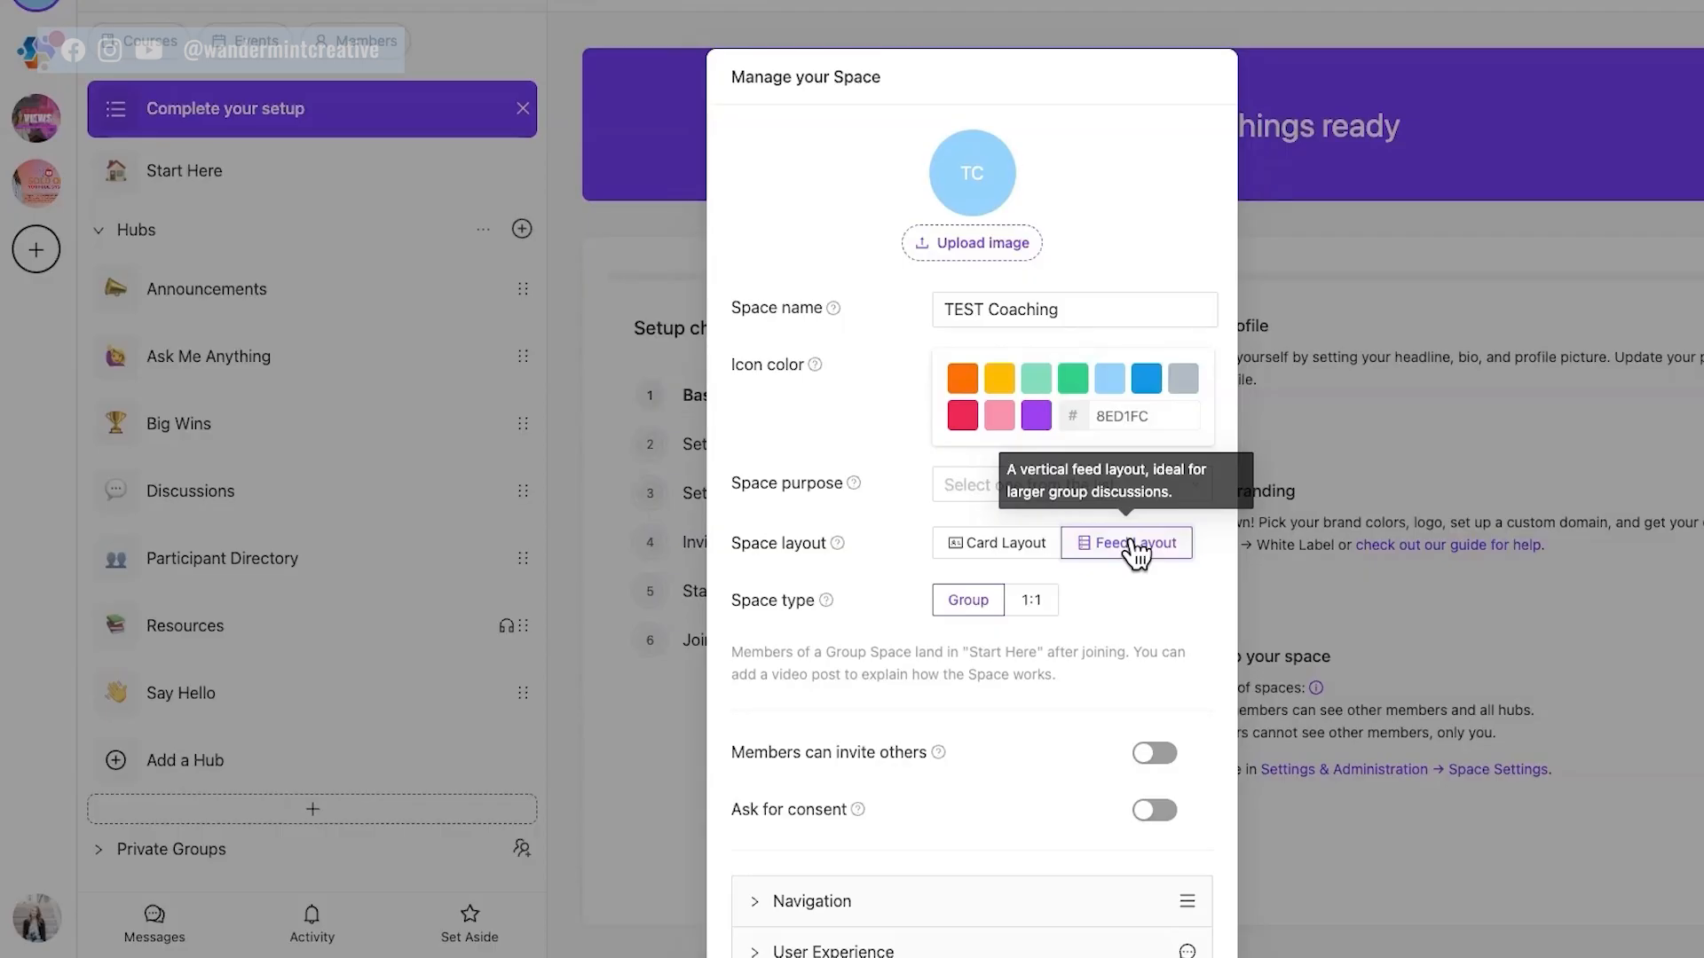
pyautogui.click(1032, 557)
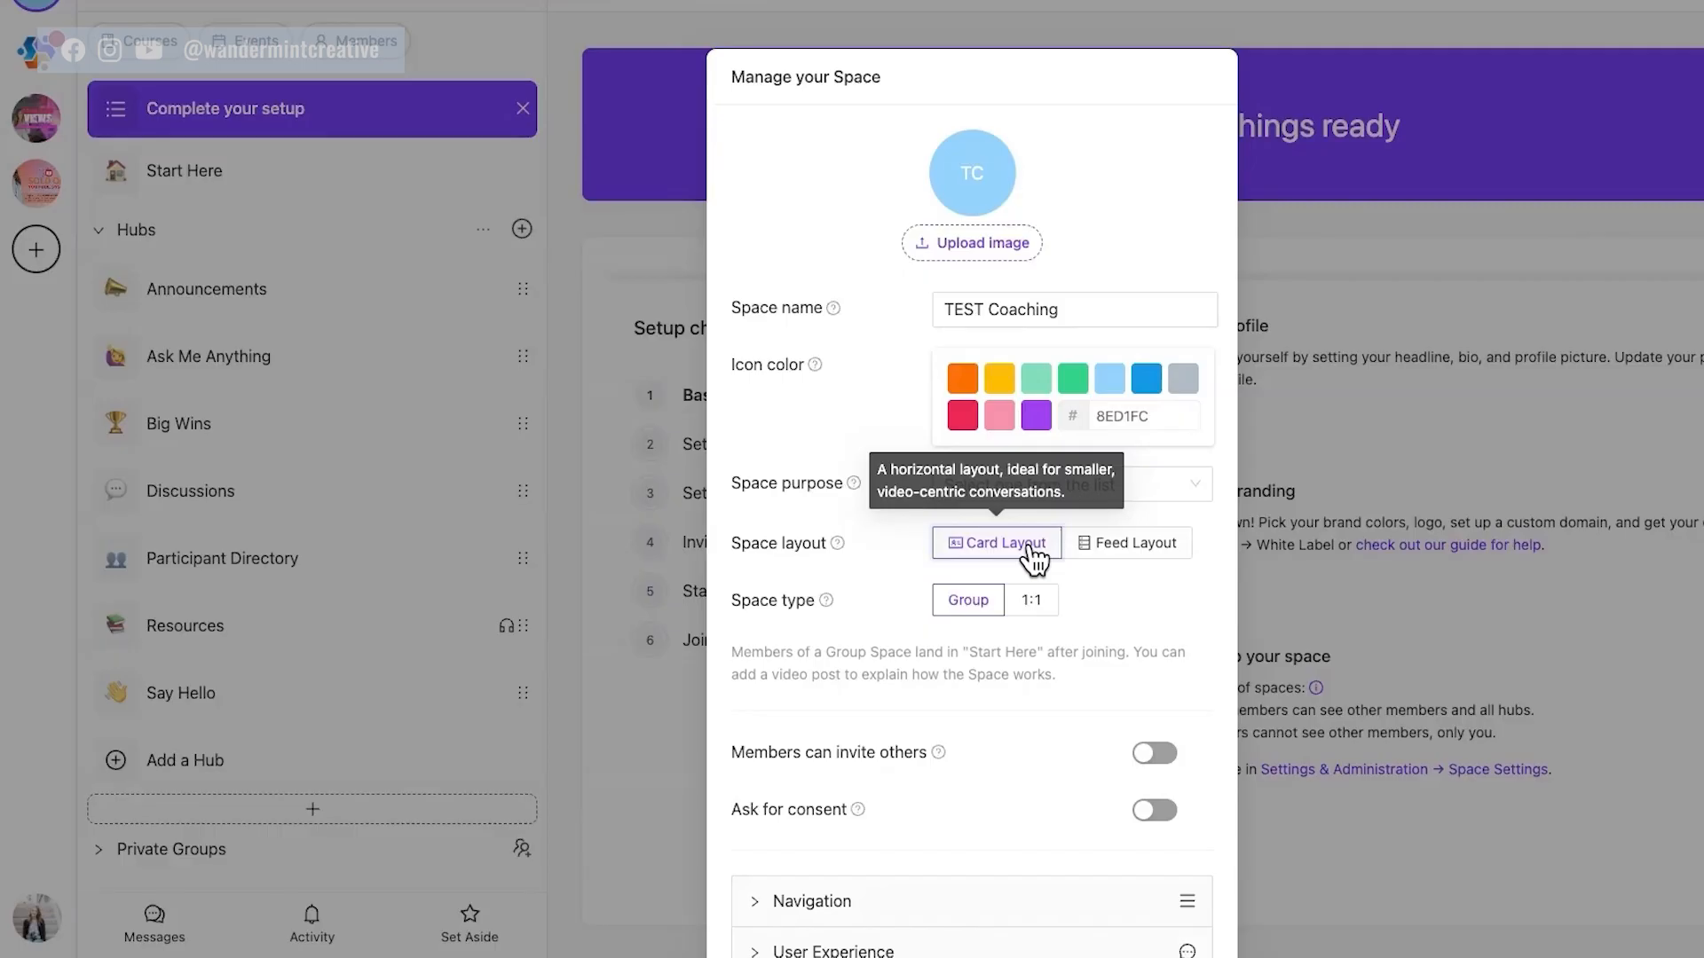
# Review the member invitation and consent options, and expand the Navigation settings to examine their toggles
pyautogui.scroll(-3, 923, 448)
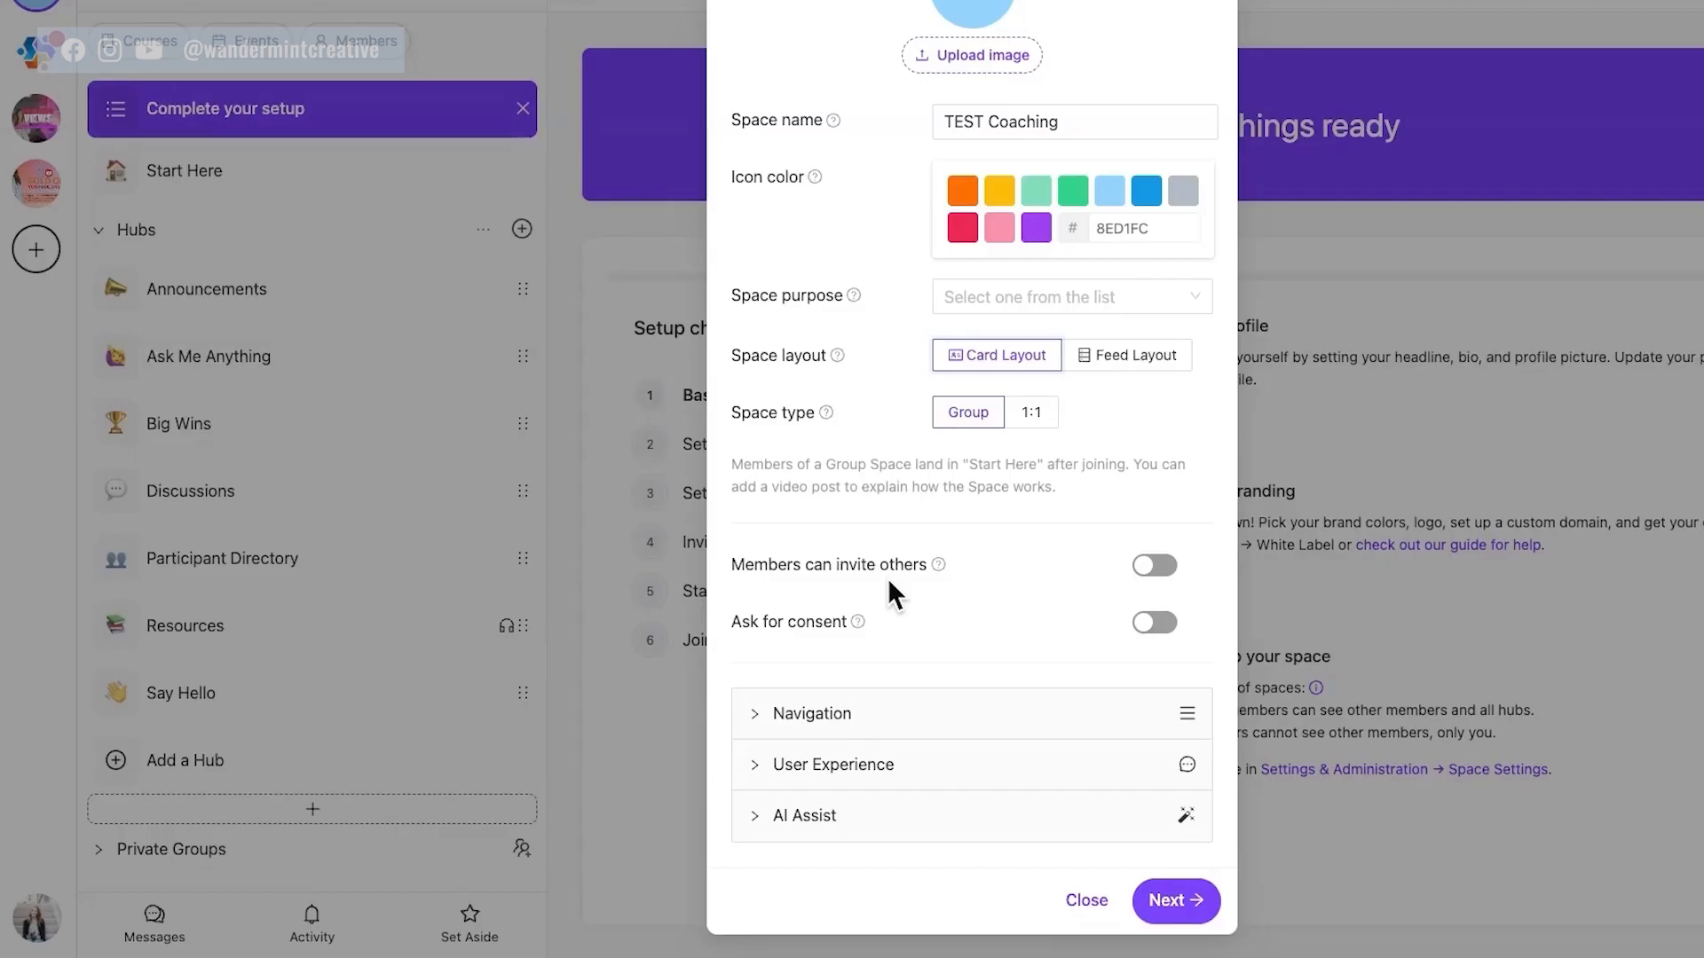
pyautogui.moveTo(856, 620)
pyautogui.click(759, 720)
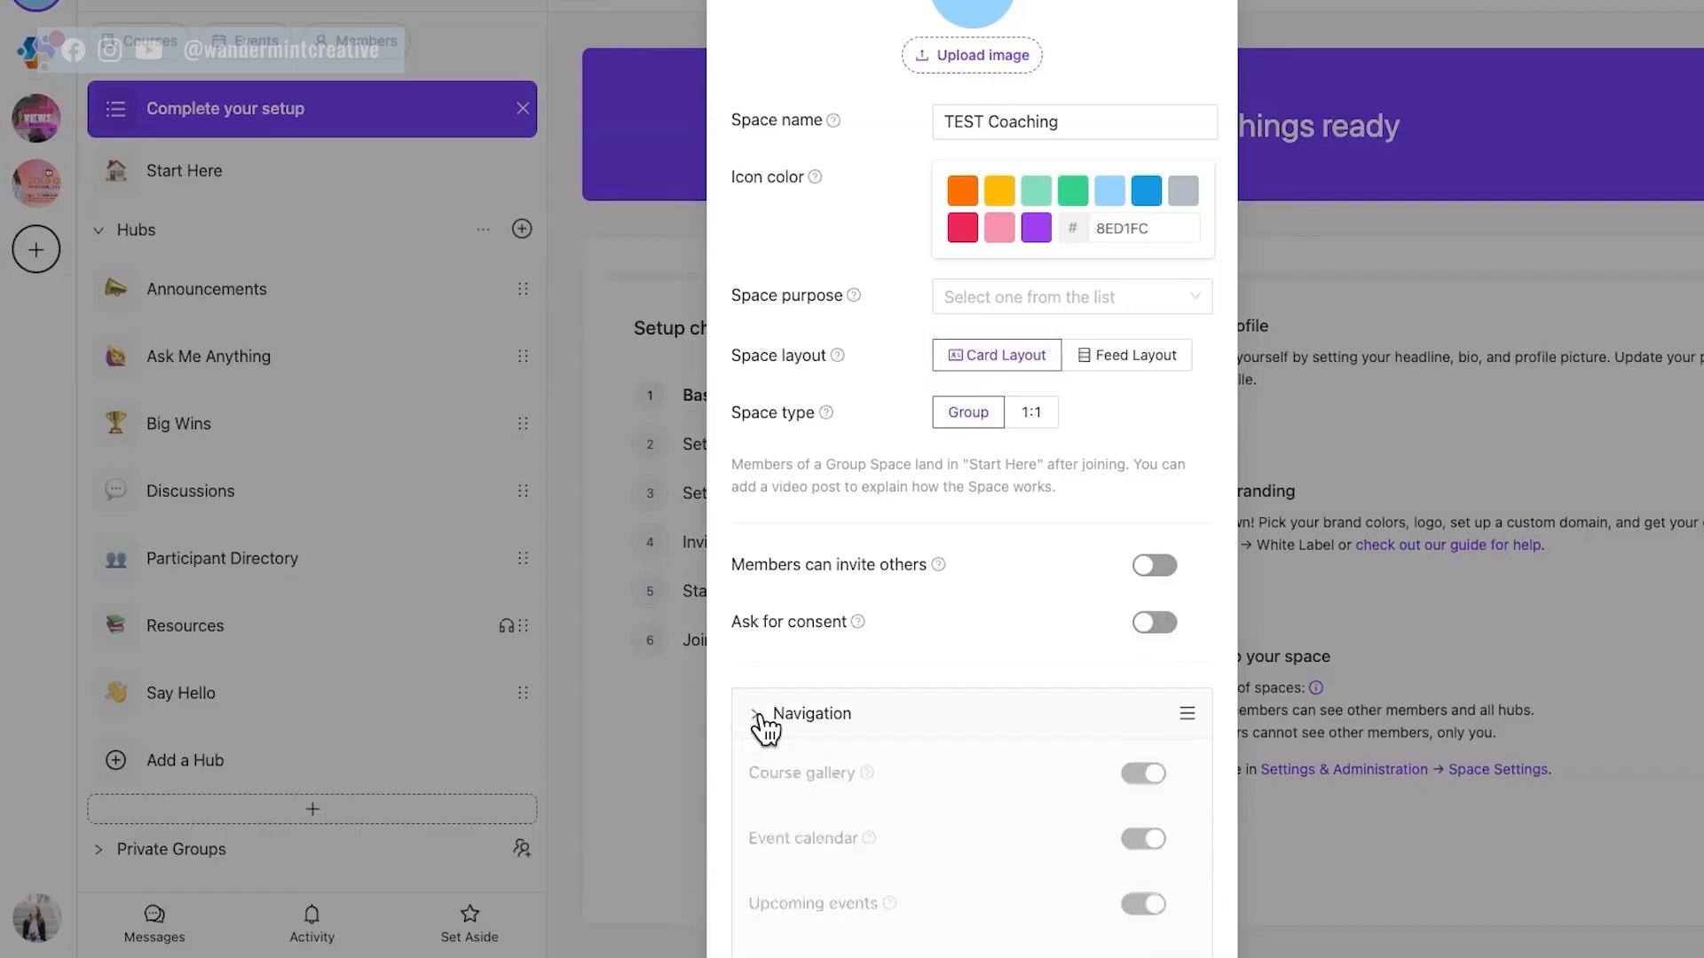
pyautogui.scroll(-4, 841, 620)
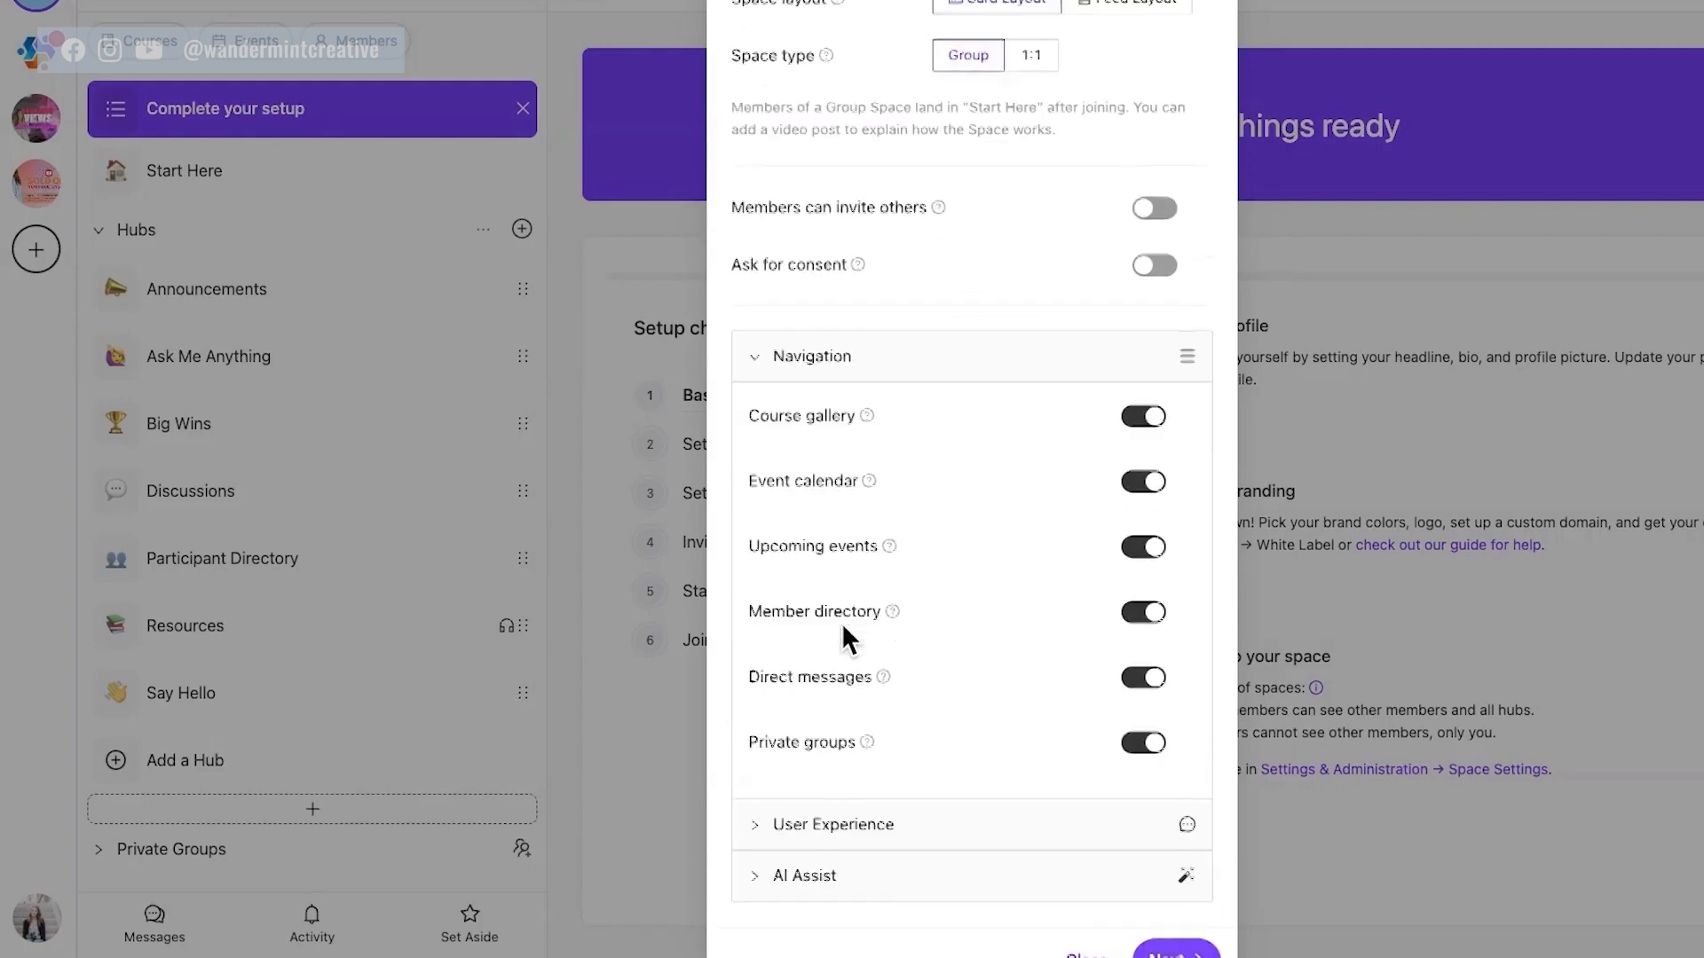
pyautogui.scroll(-1, 841, 621)
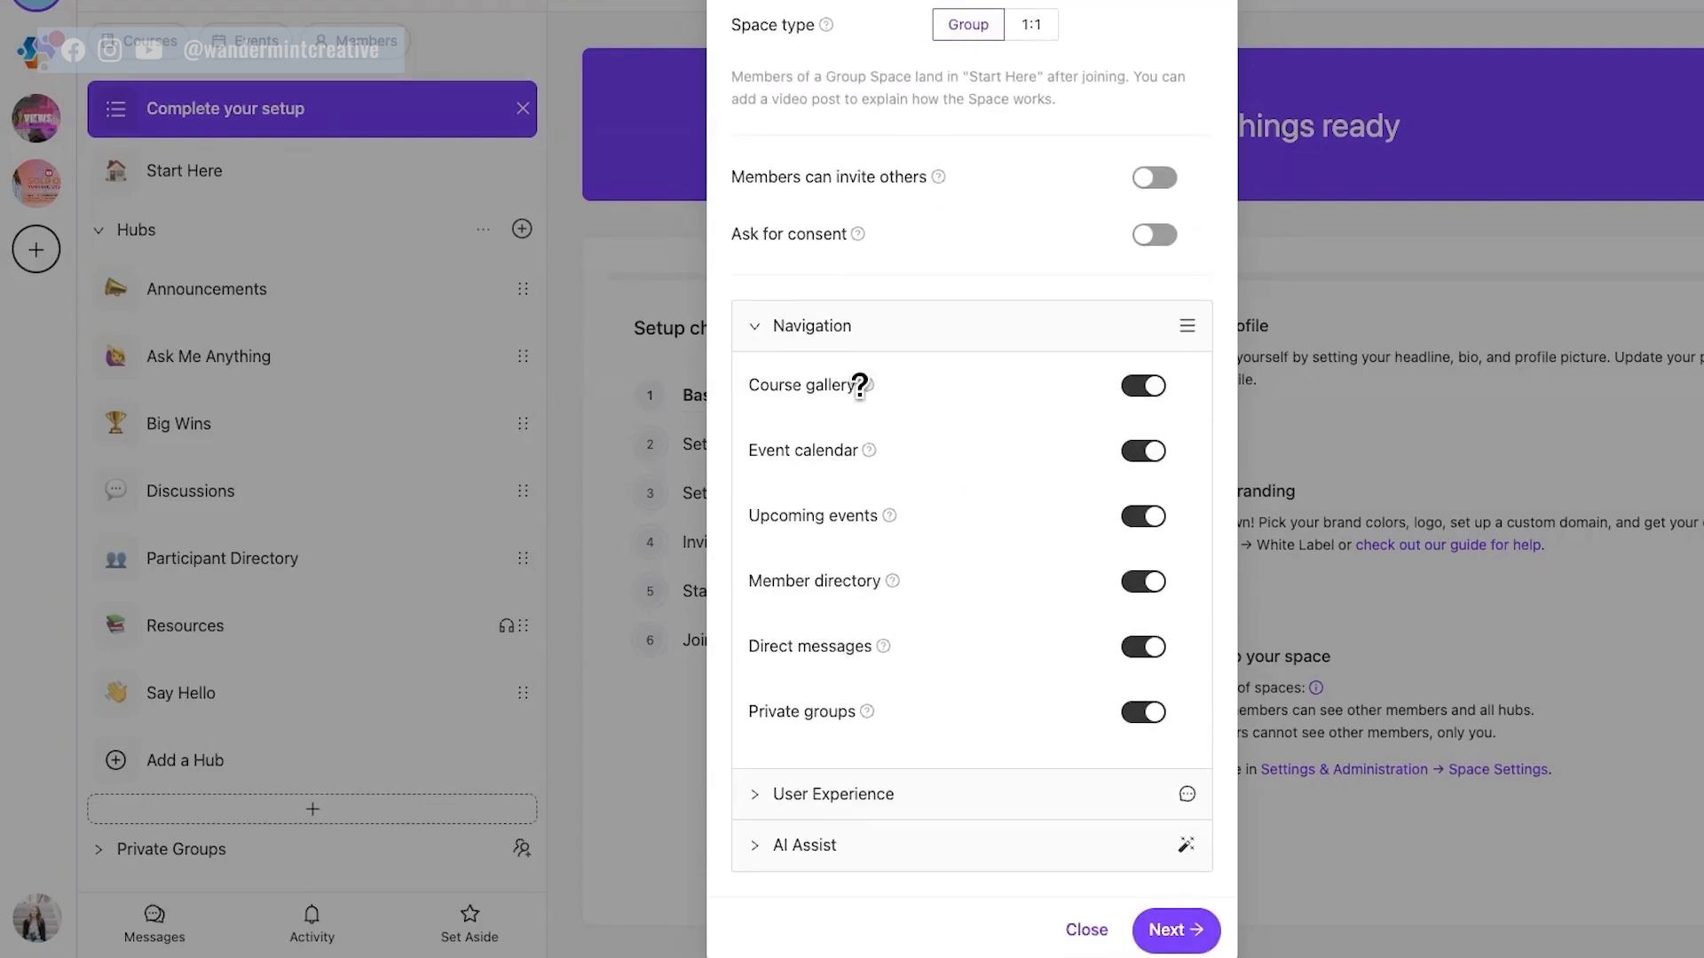
pyautogui.moveTo(860, 454)
# Try turning off Private groups and Direct messages in the Navigation settings, and turn both back on
pyautogui.click(1143, 713)
pyautogui.click(1143, 652)
pyautogui.click(1143, 714)
pyautogui.click(1143, 647)
# Examine the User Experience choices for post types, inline captions and mobile camera, plus the AI Assist options, without changing them
pyautogui.click(758, 805)
pyautogui.scroll(-3, 811, 715)
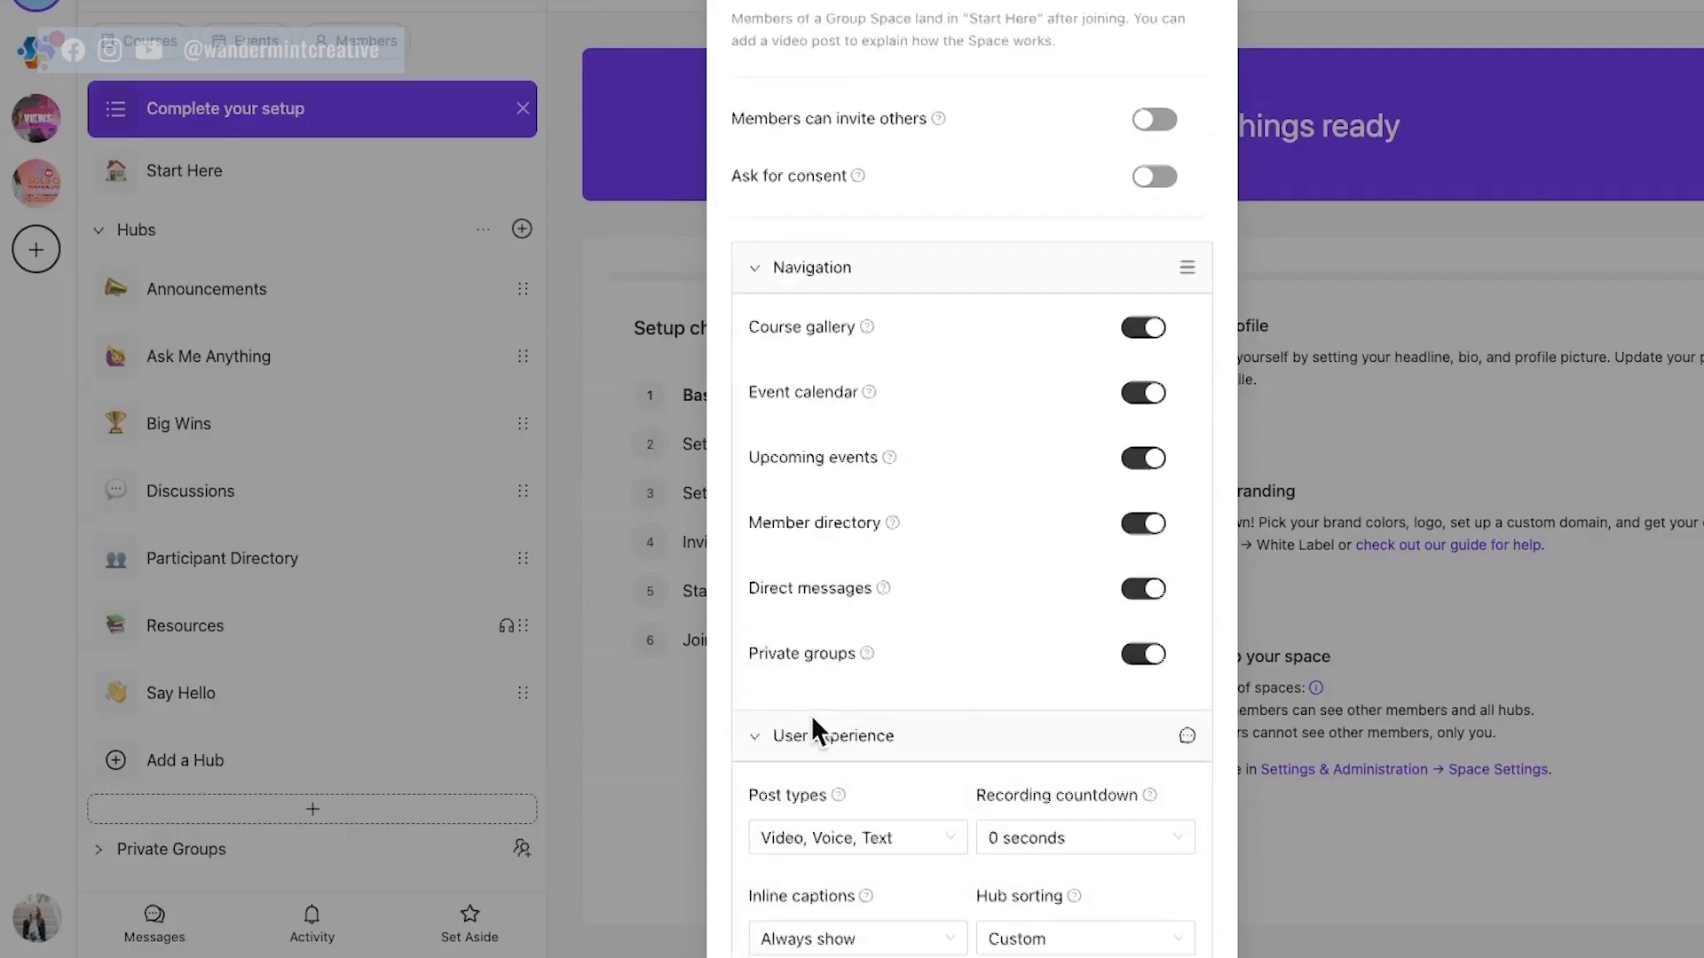
pyautogui.scroll(-1, 811, 715)
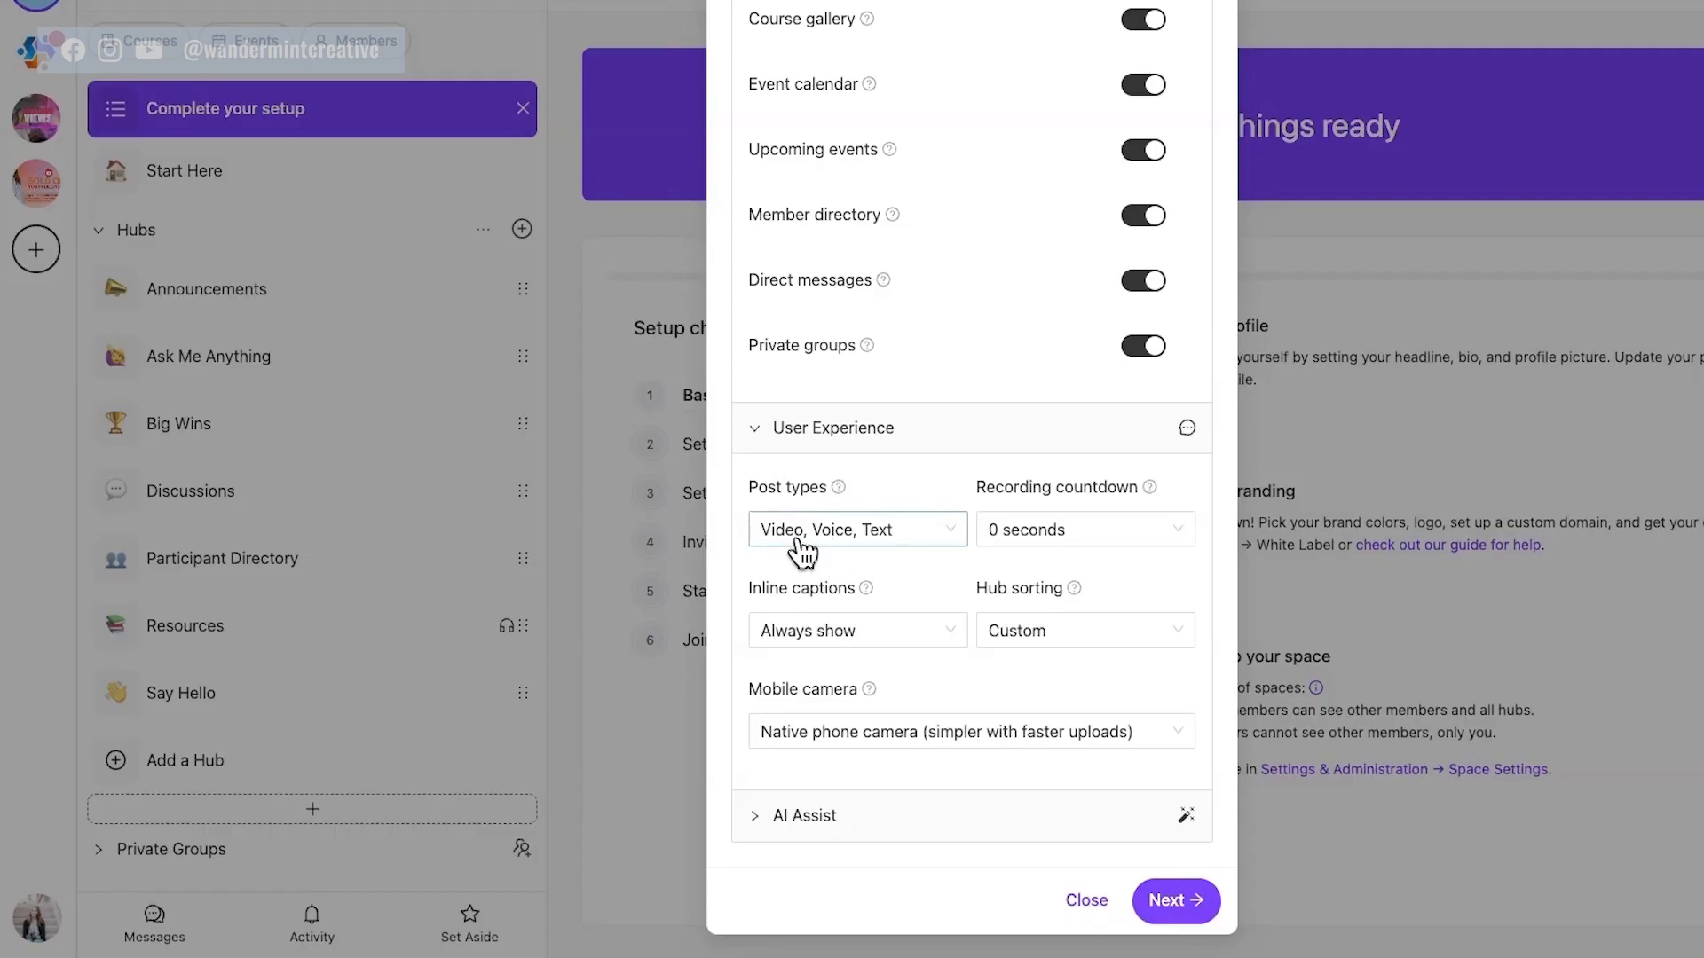
pyautogui.click(865, 537)
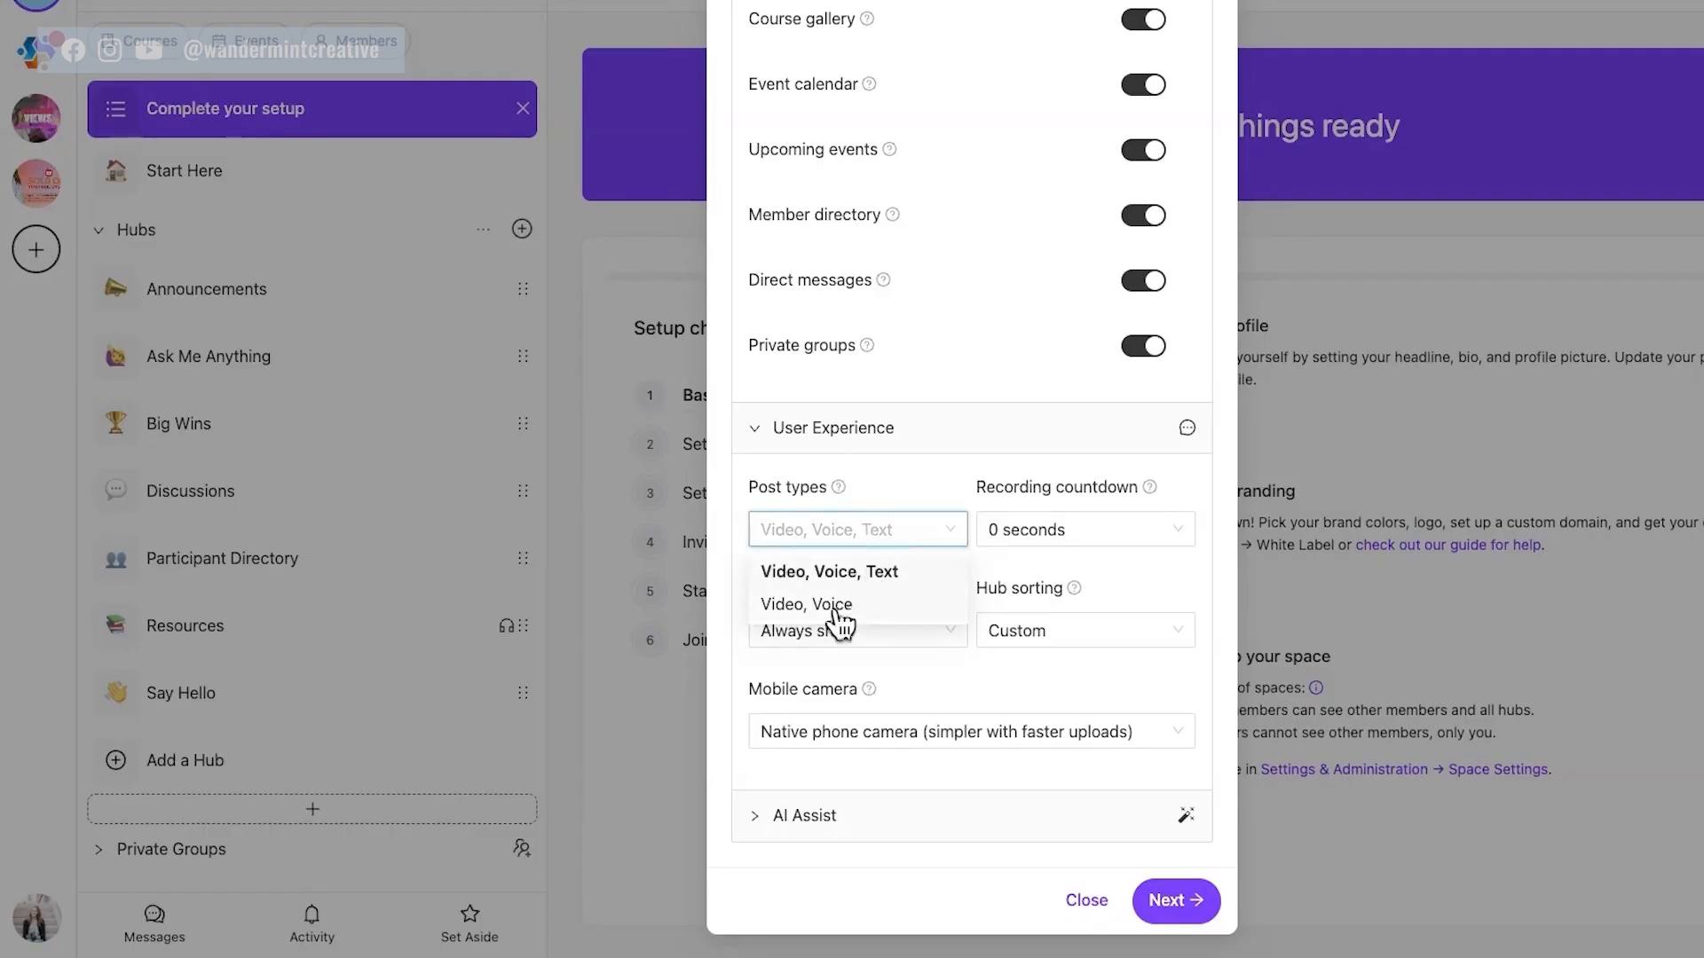
pyautogui.click(875, 536)
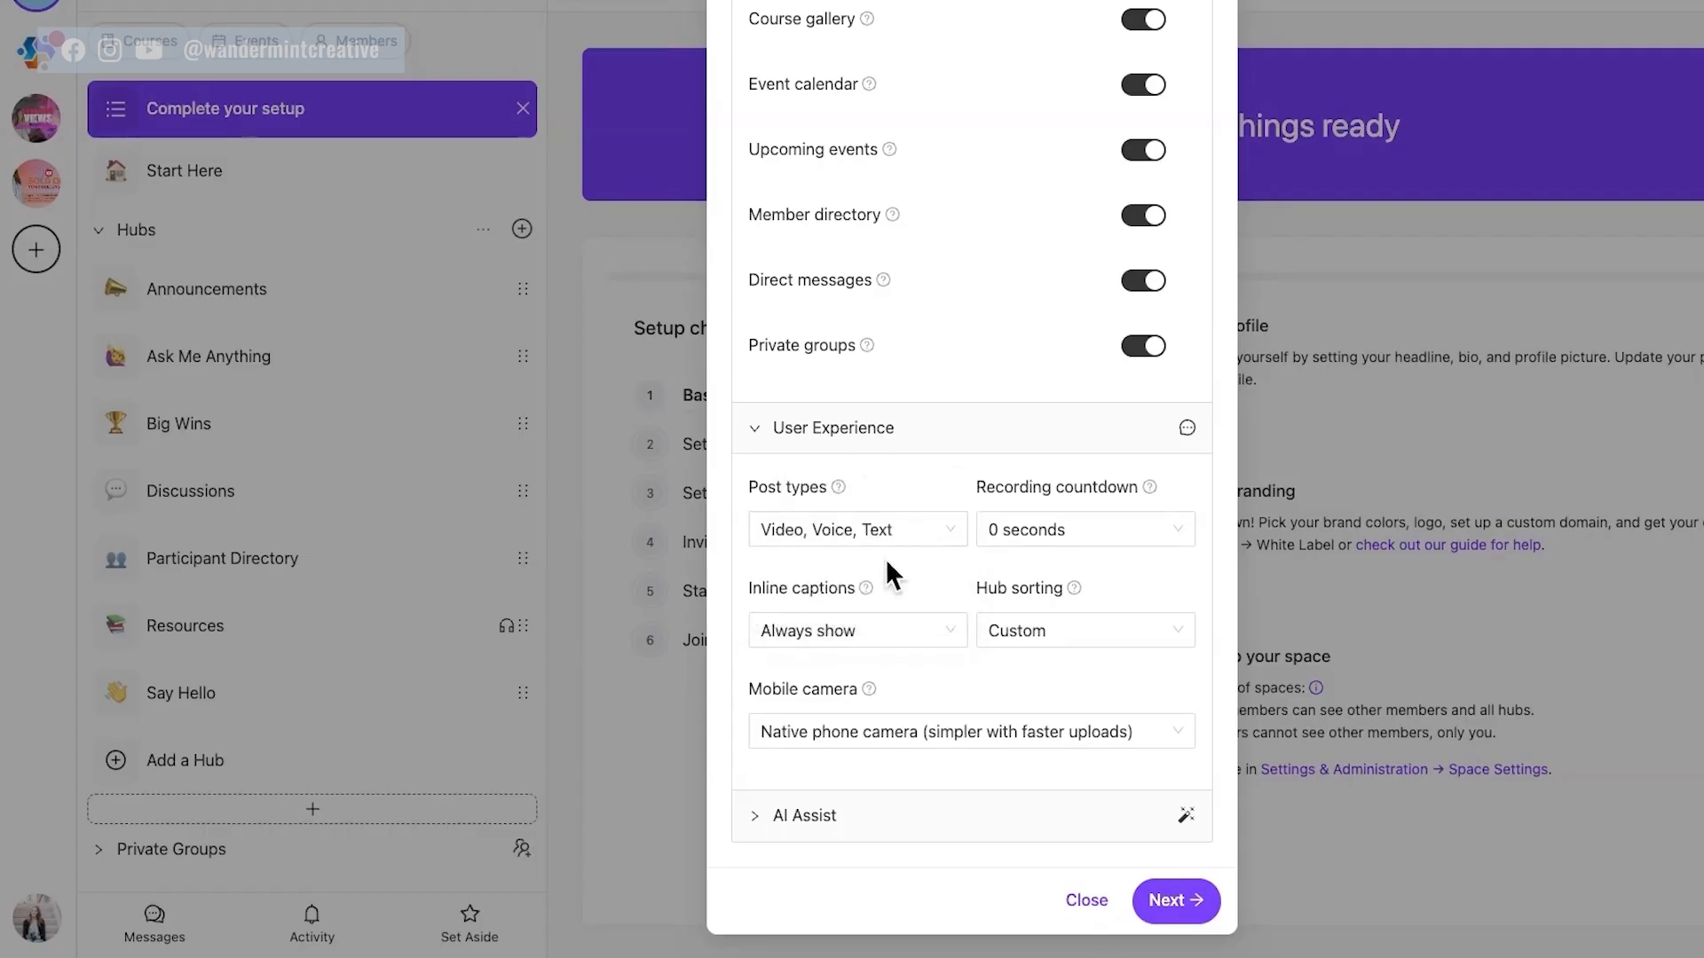
pyautogui.click(880, 628)
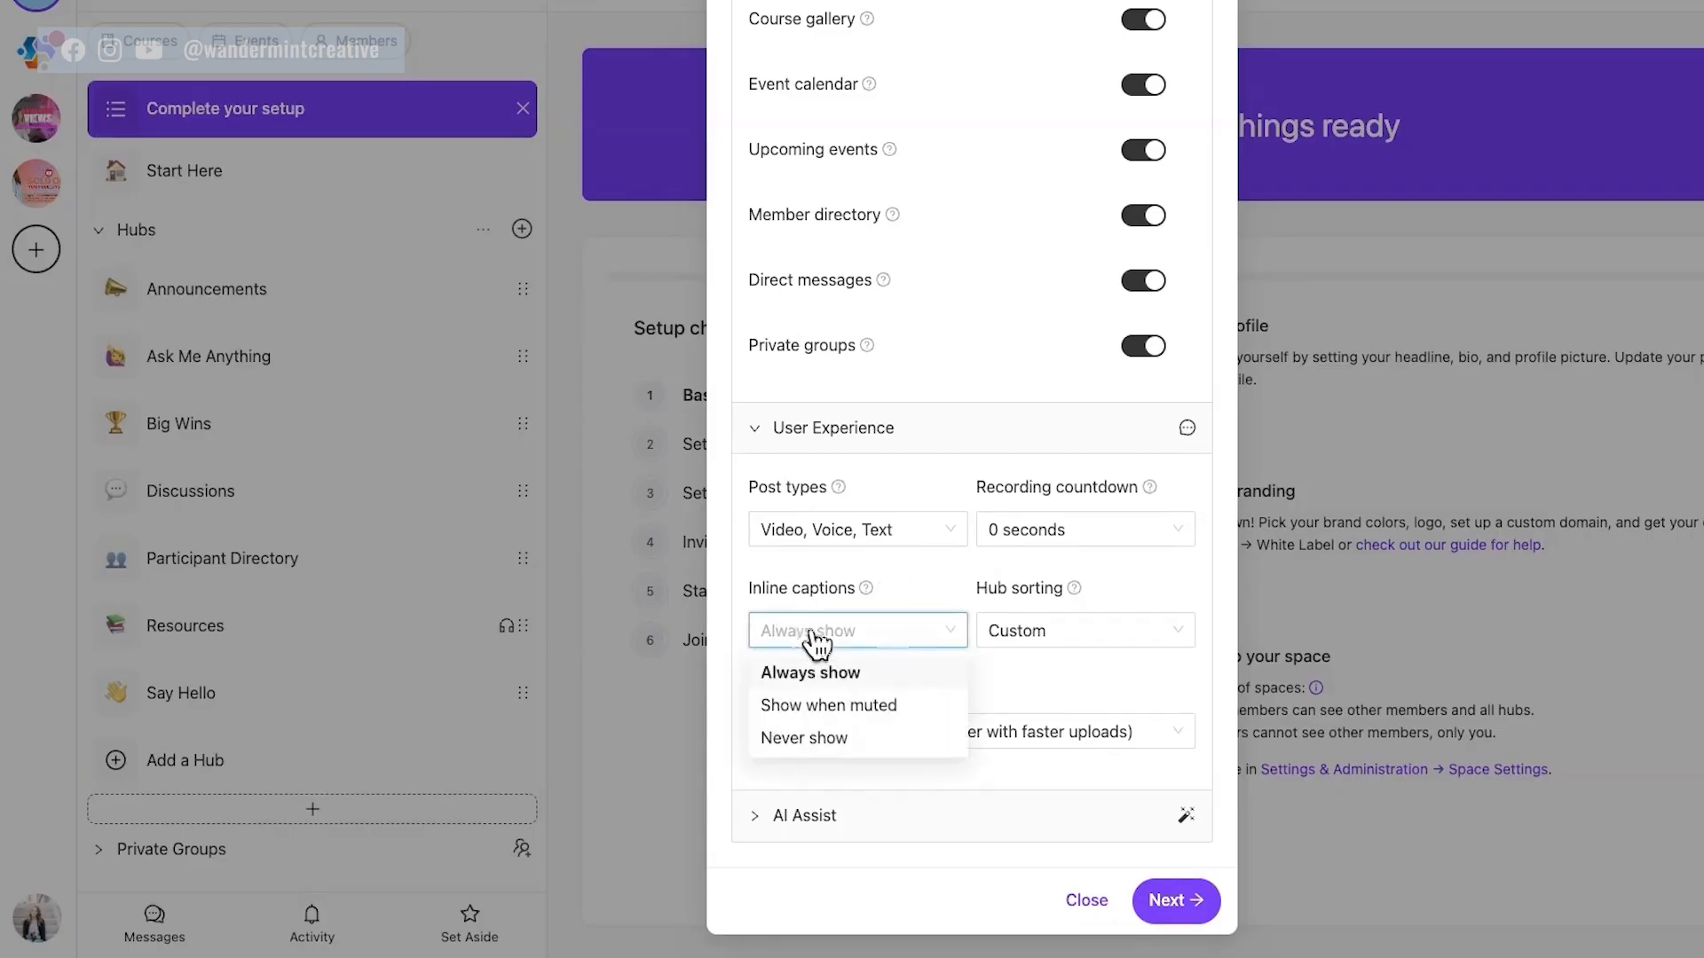
pyautogui.click(891, 582)
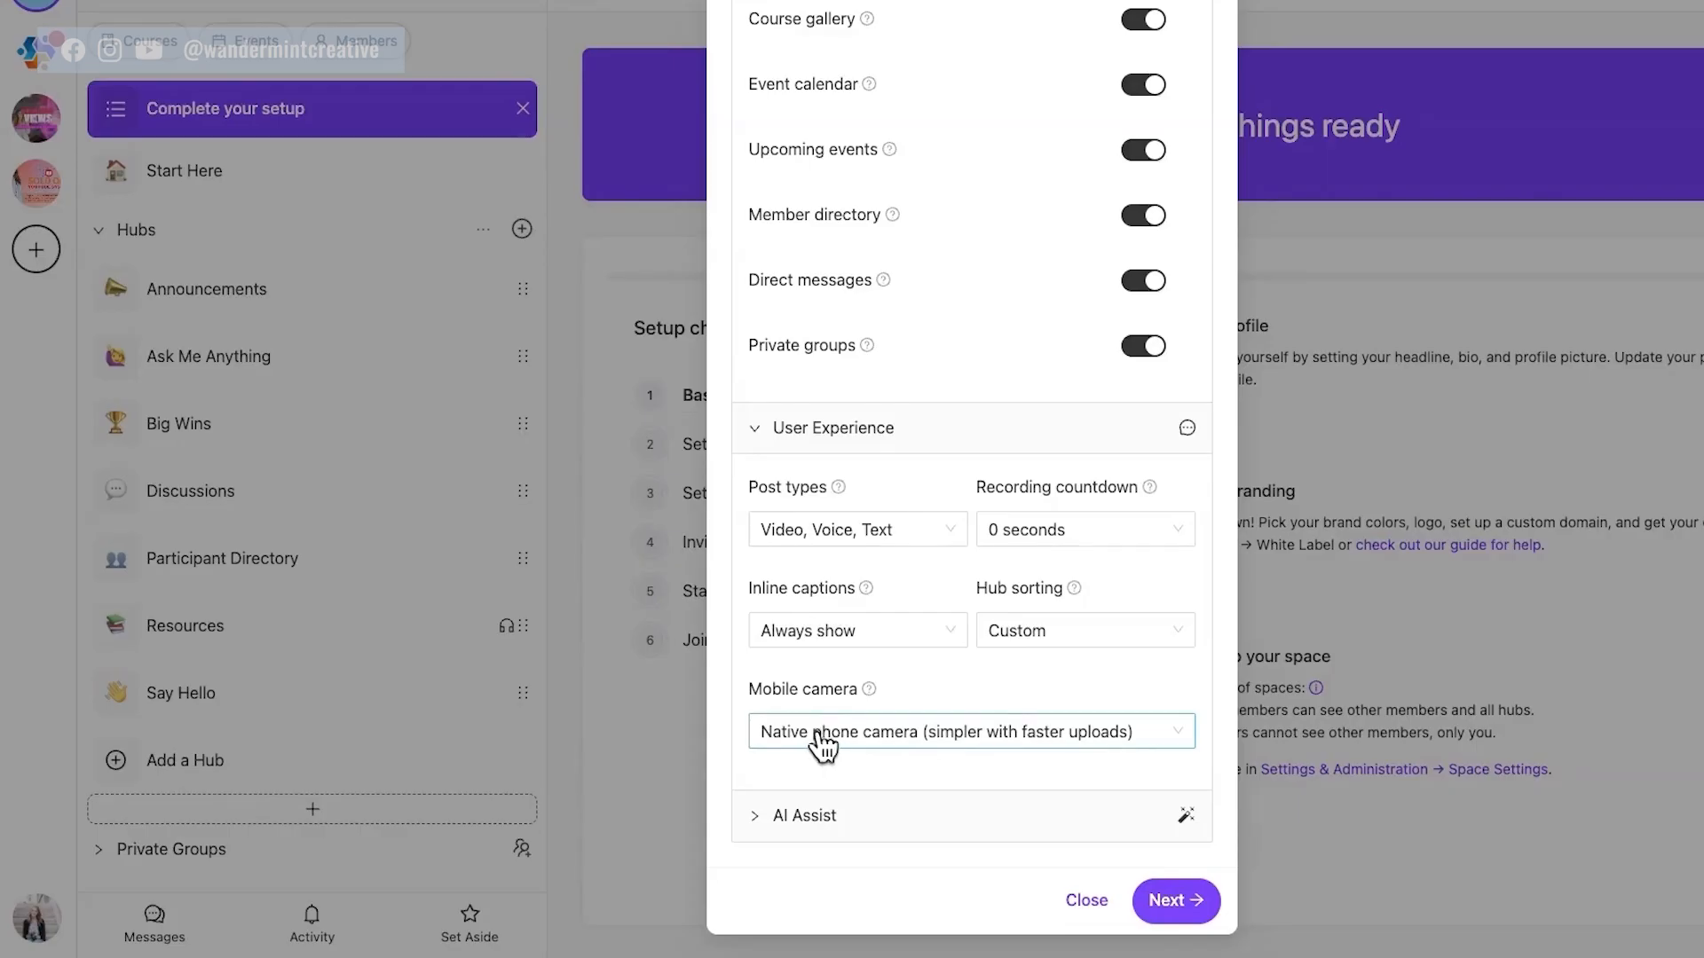
pyautogui.moveTo(872, 685)
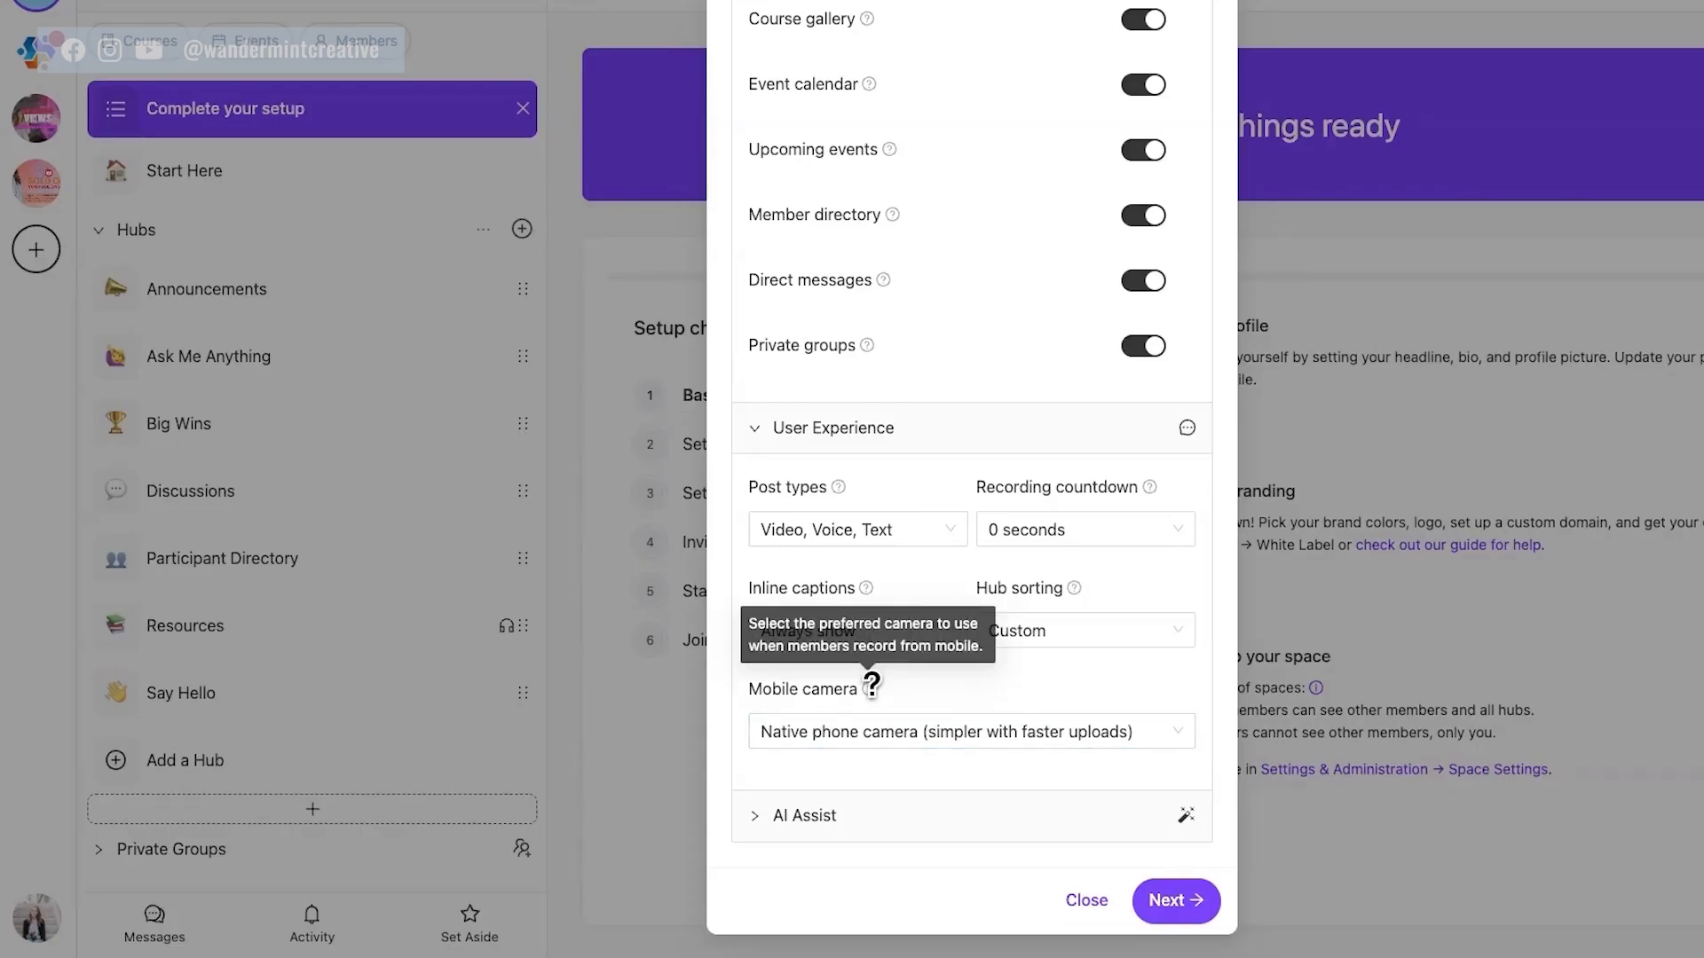
pyautogui.click(848, 741)
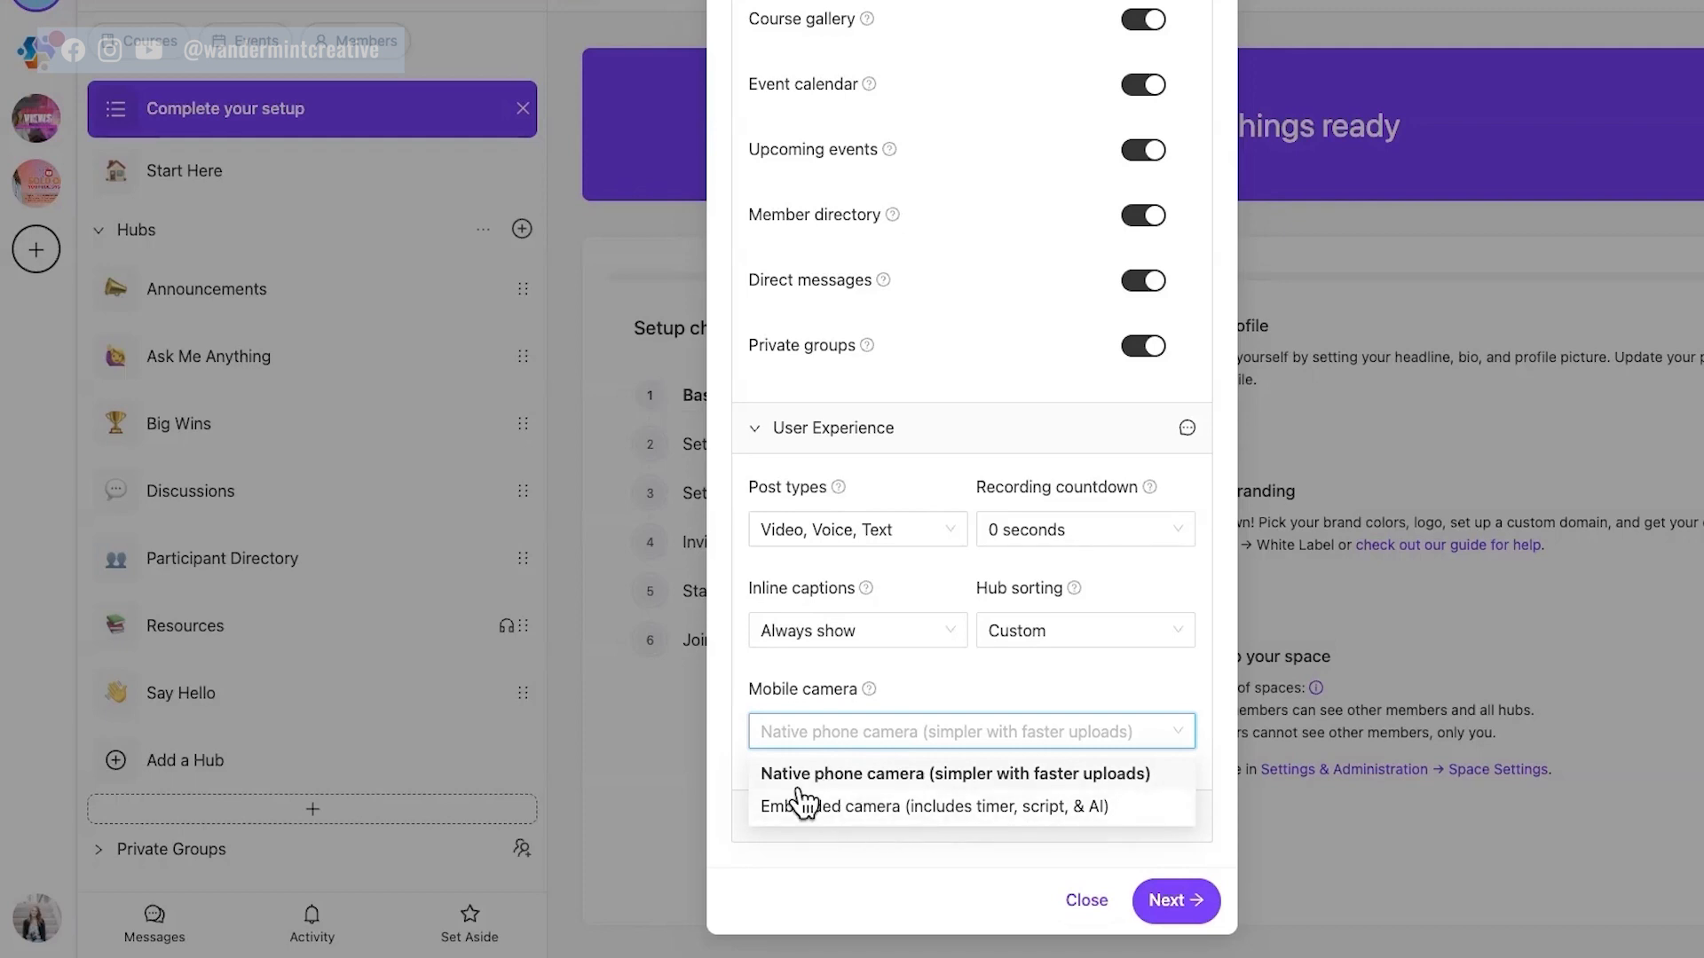
pyautogui.click(948, 692)
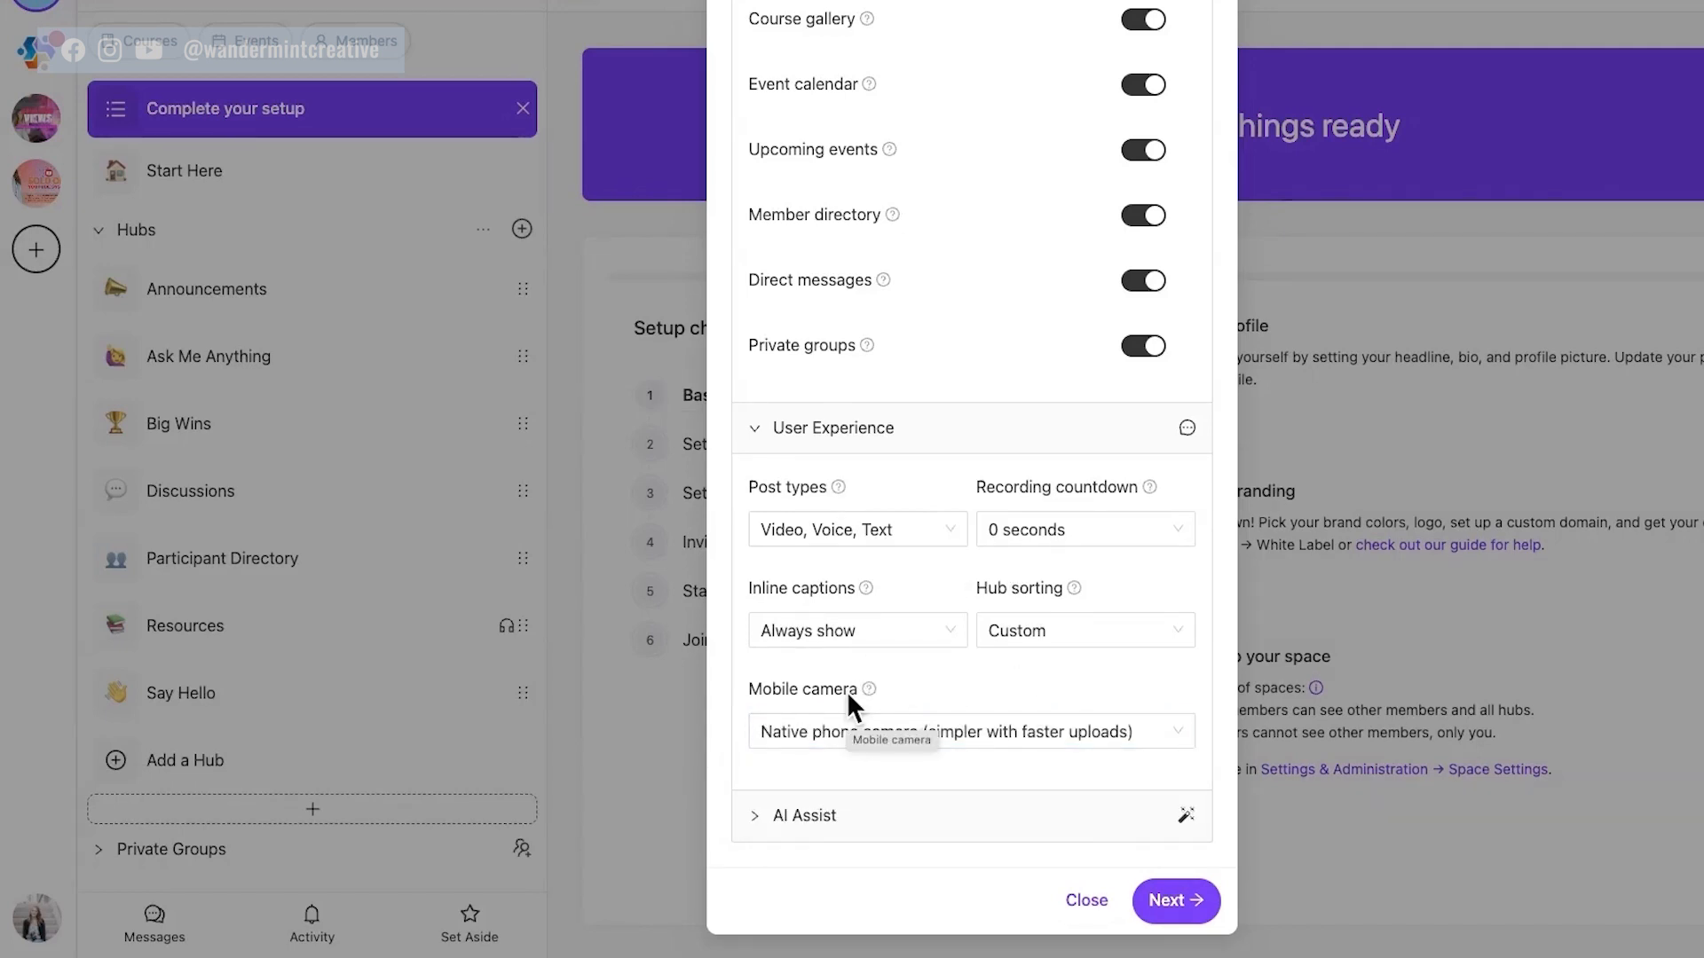
pyautogui.click(754, 825)
pyautogui.scroll(-2, 895, 673)
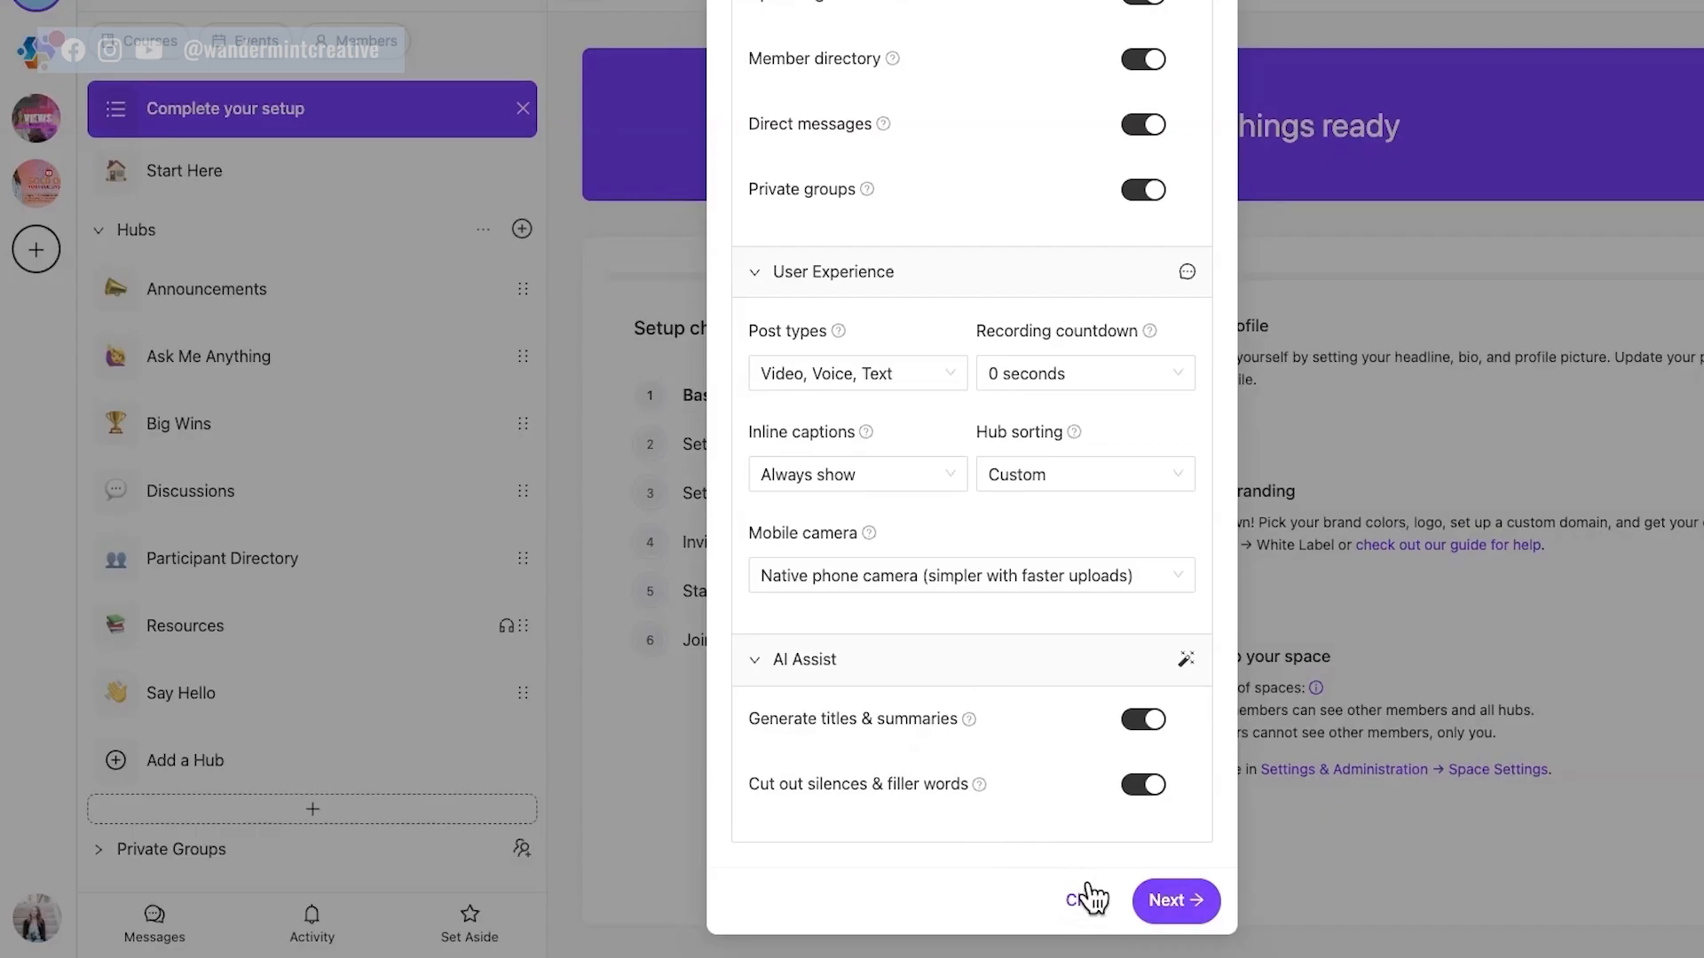
# Continue from the space settings to the hub setup and browse the suggested hubs
pyautogui.click(1162, 901)
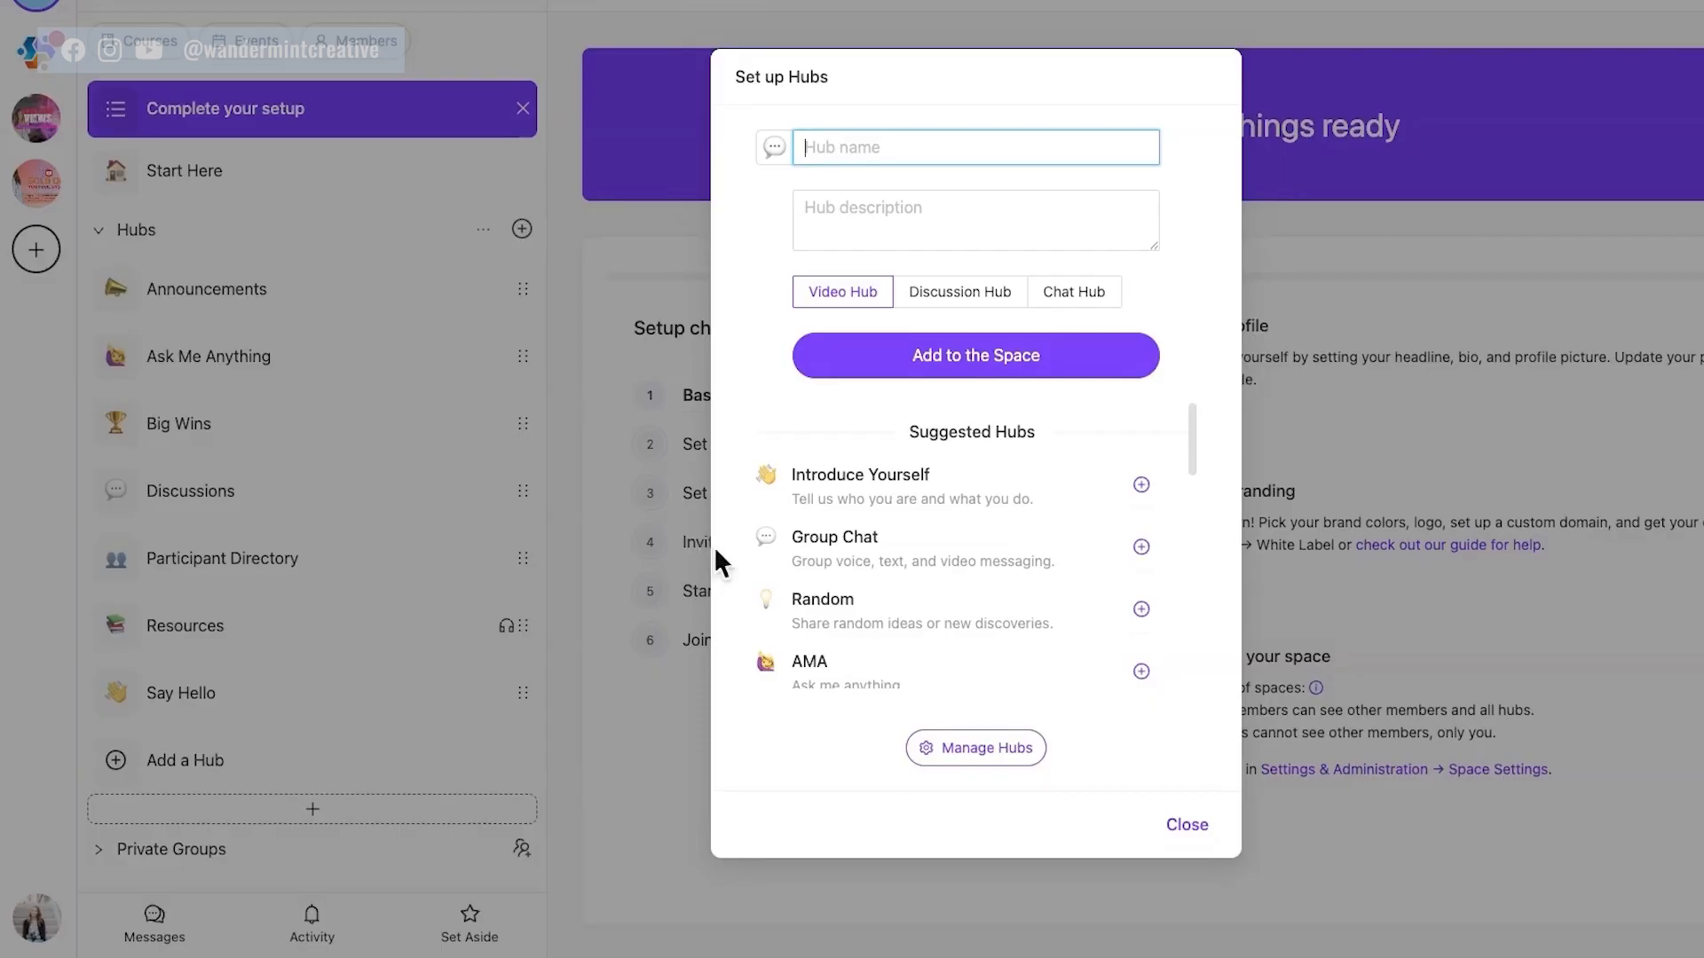
pyautogui.scroll(-1, 909, 501)
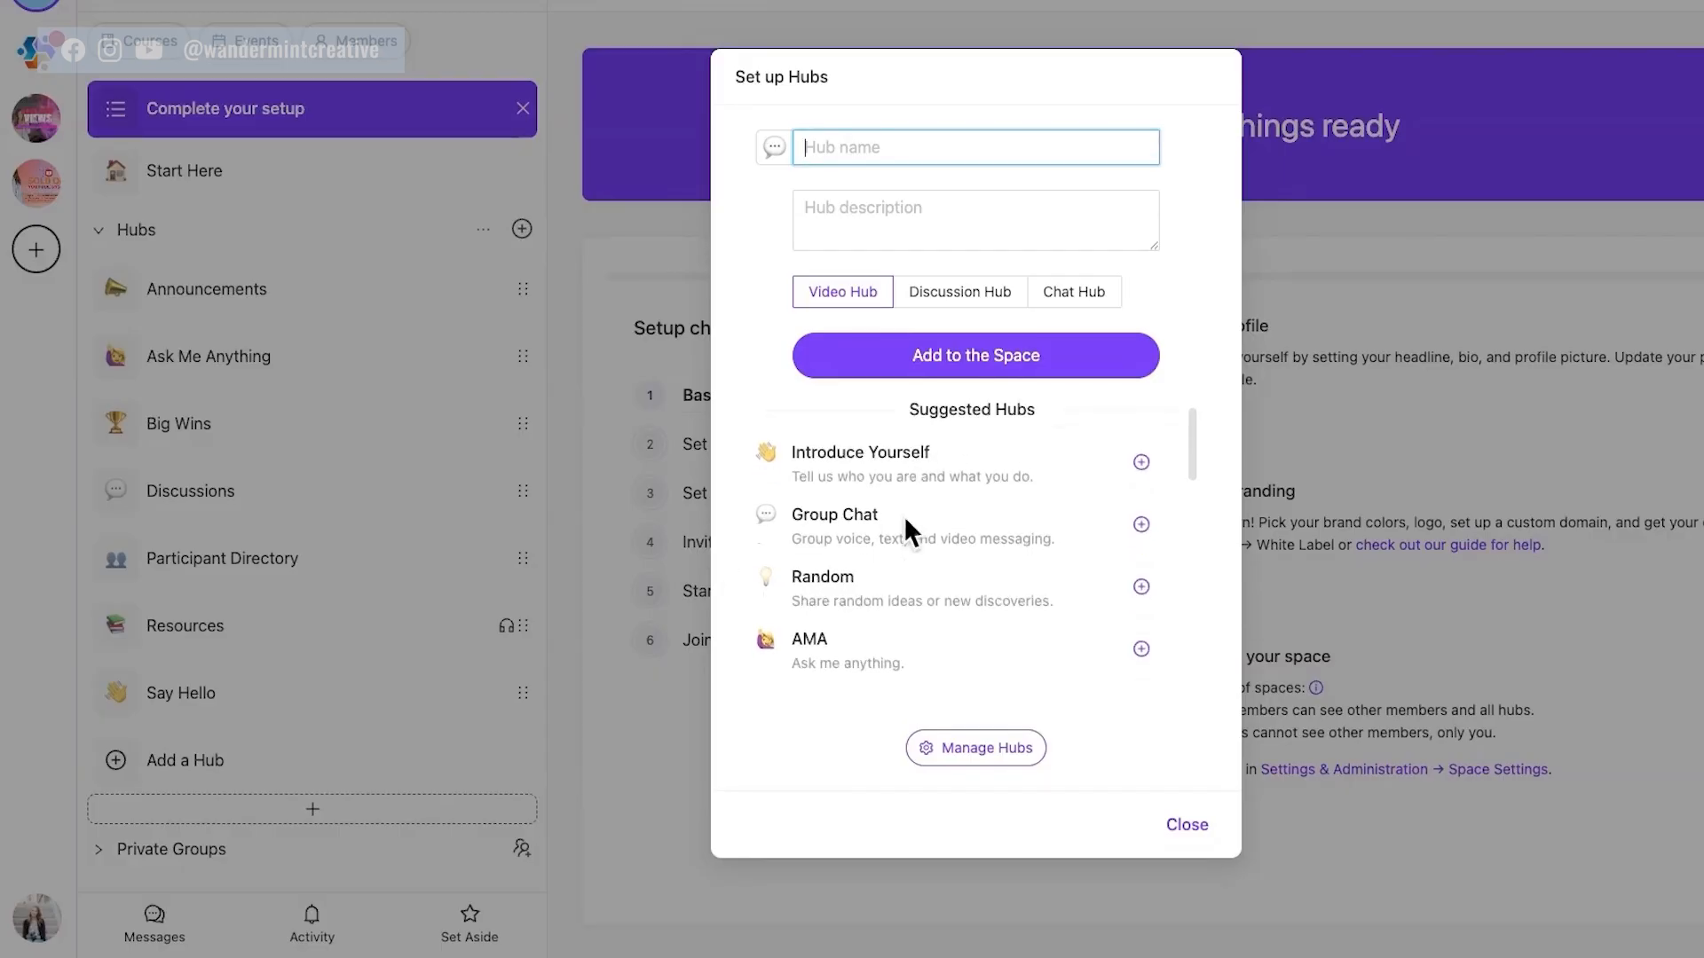
pyautogui.scroll(-5, 923, 522)
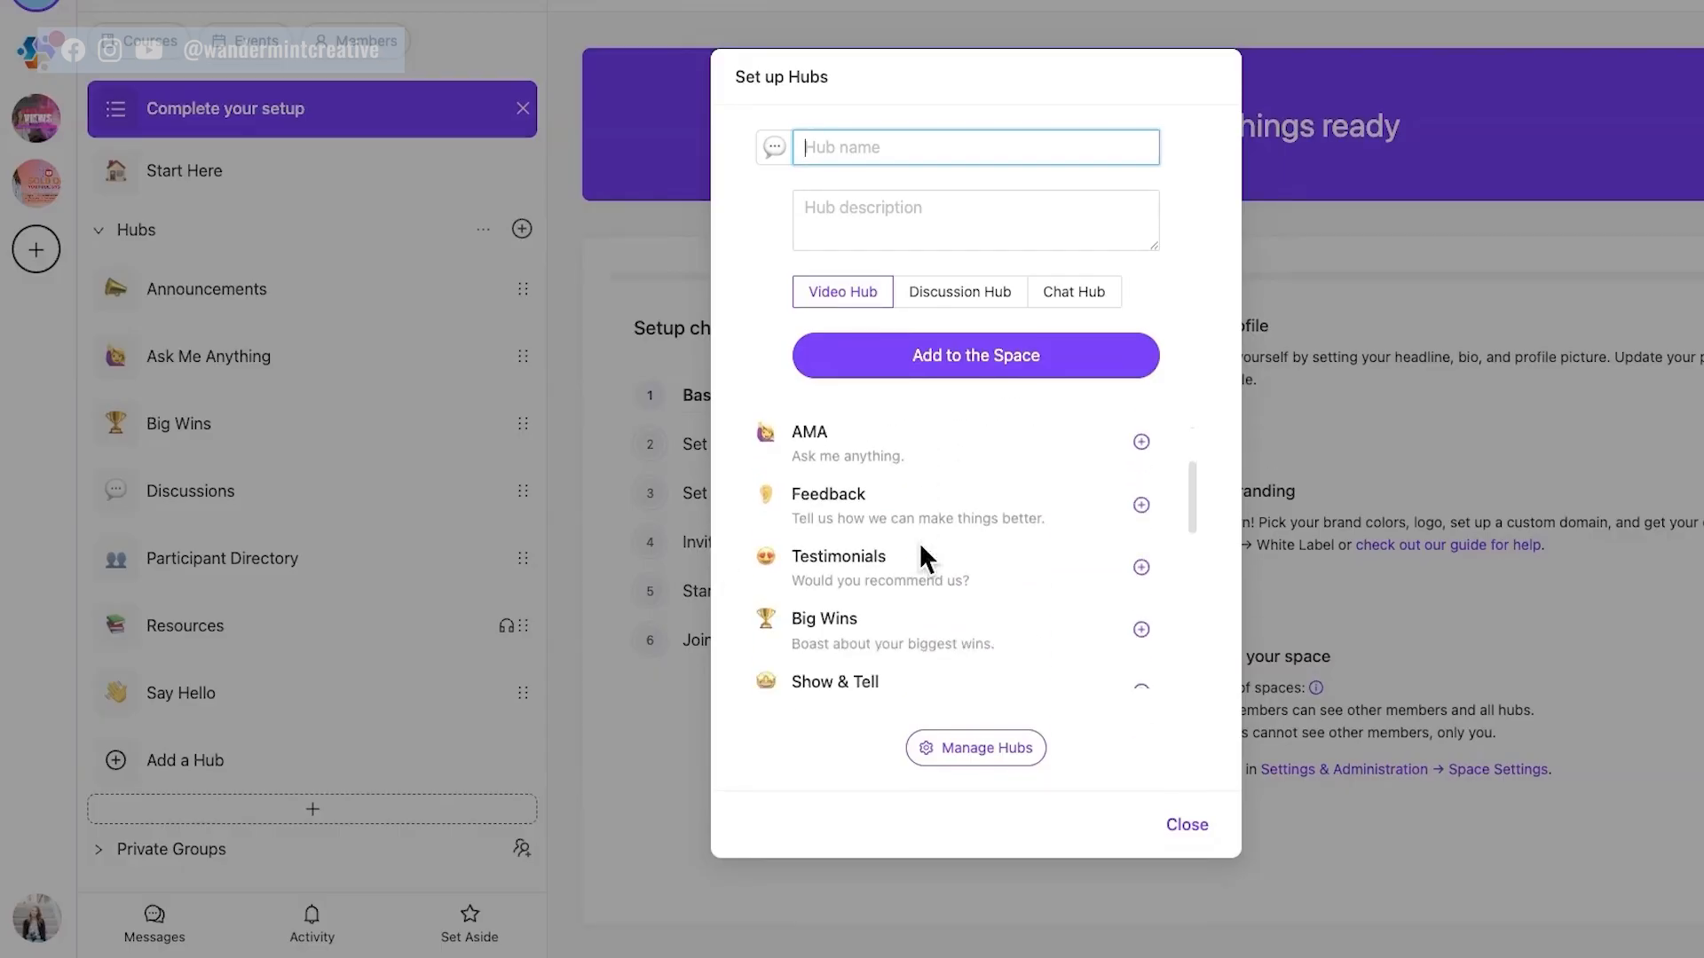
# Read through the remaining suggested hubs, down to the Member Directory entry
pyautogui.scroll(-3, 887, 525)
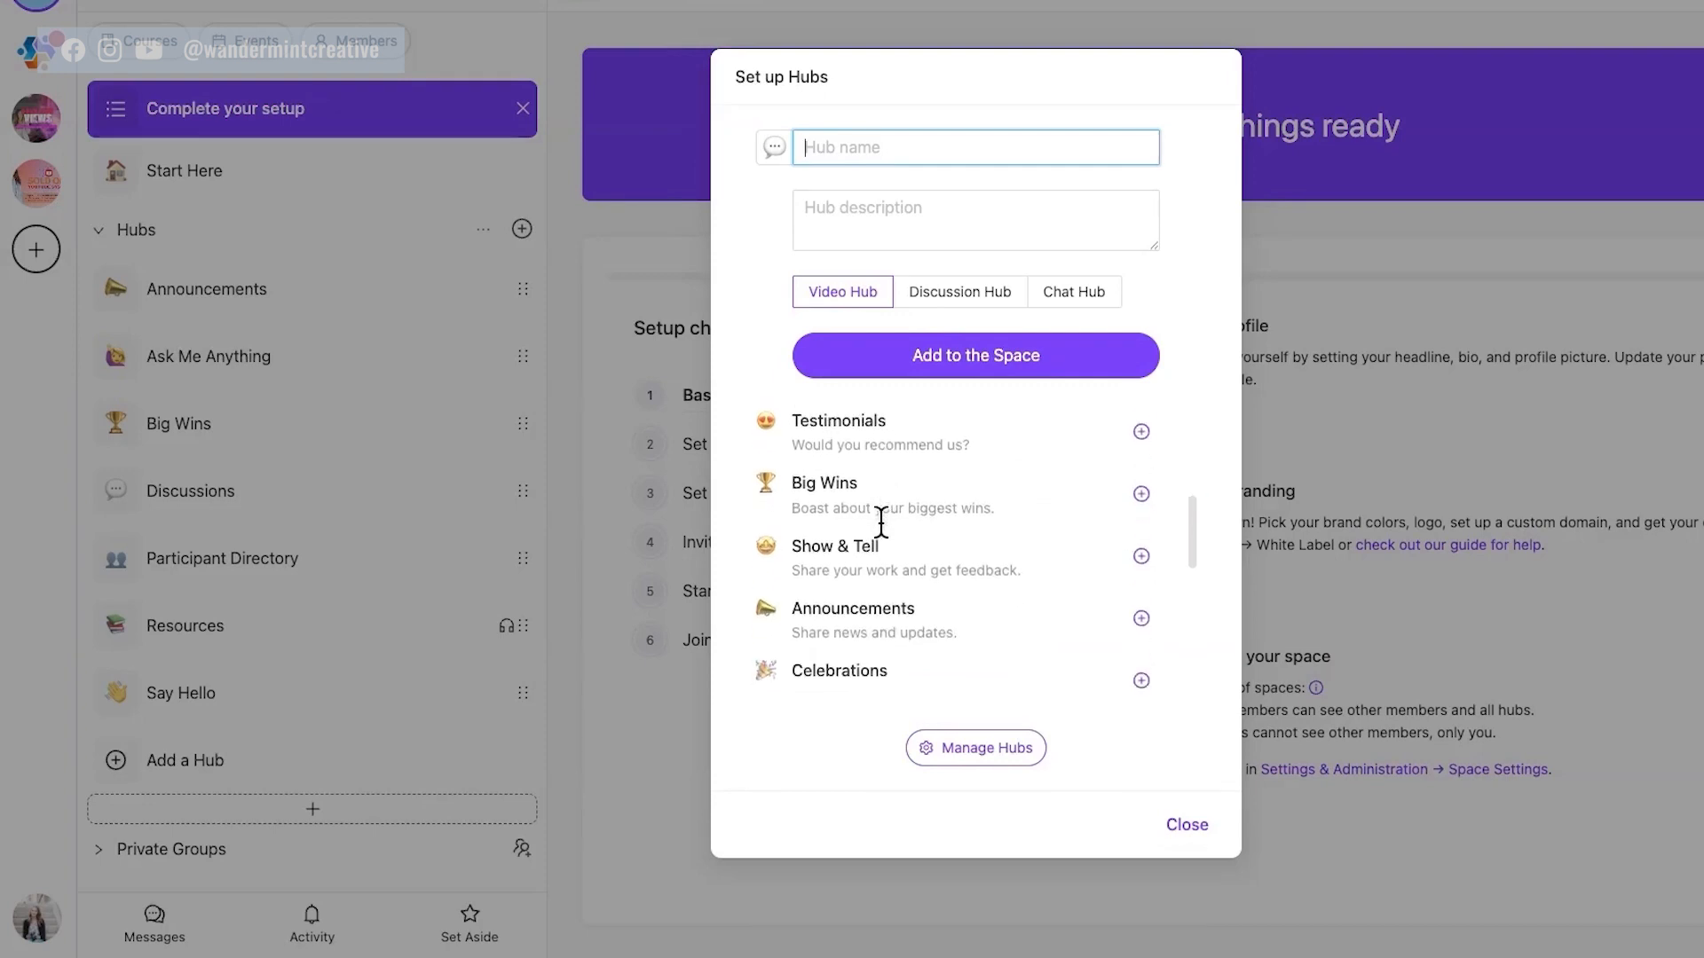
pyautogui.scroll(-3, 880, 523)
pyautogui.scroll(-2, 870, 519)
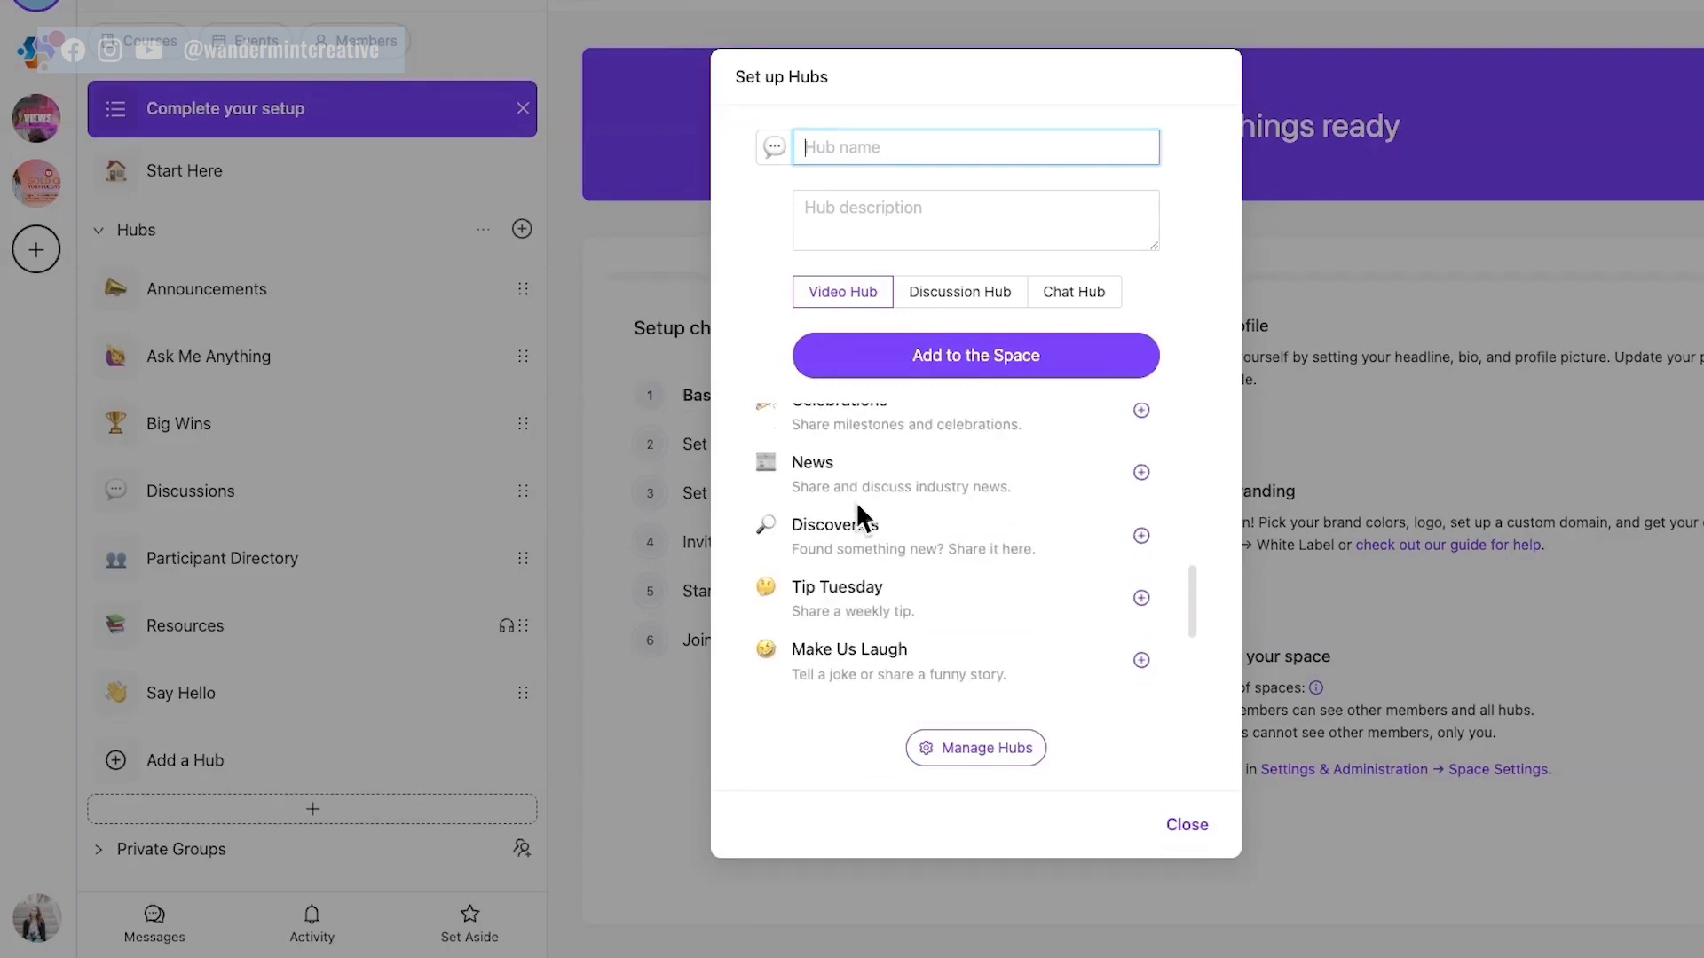
pyautogui.scroll(-3, 854, 506)
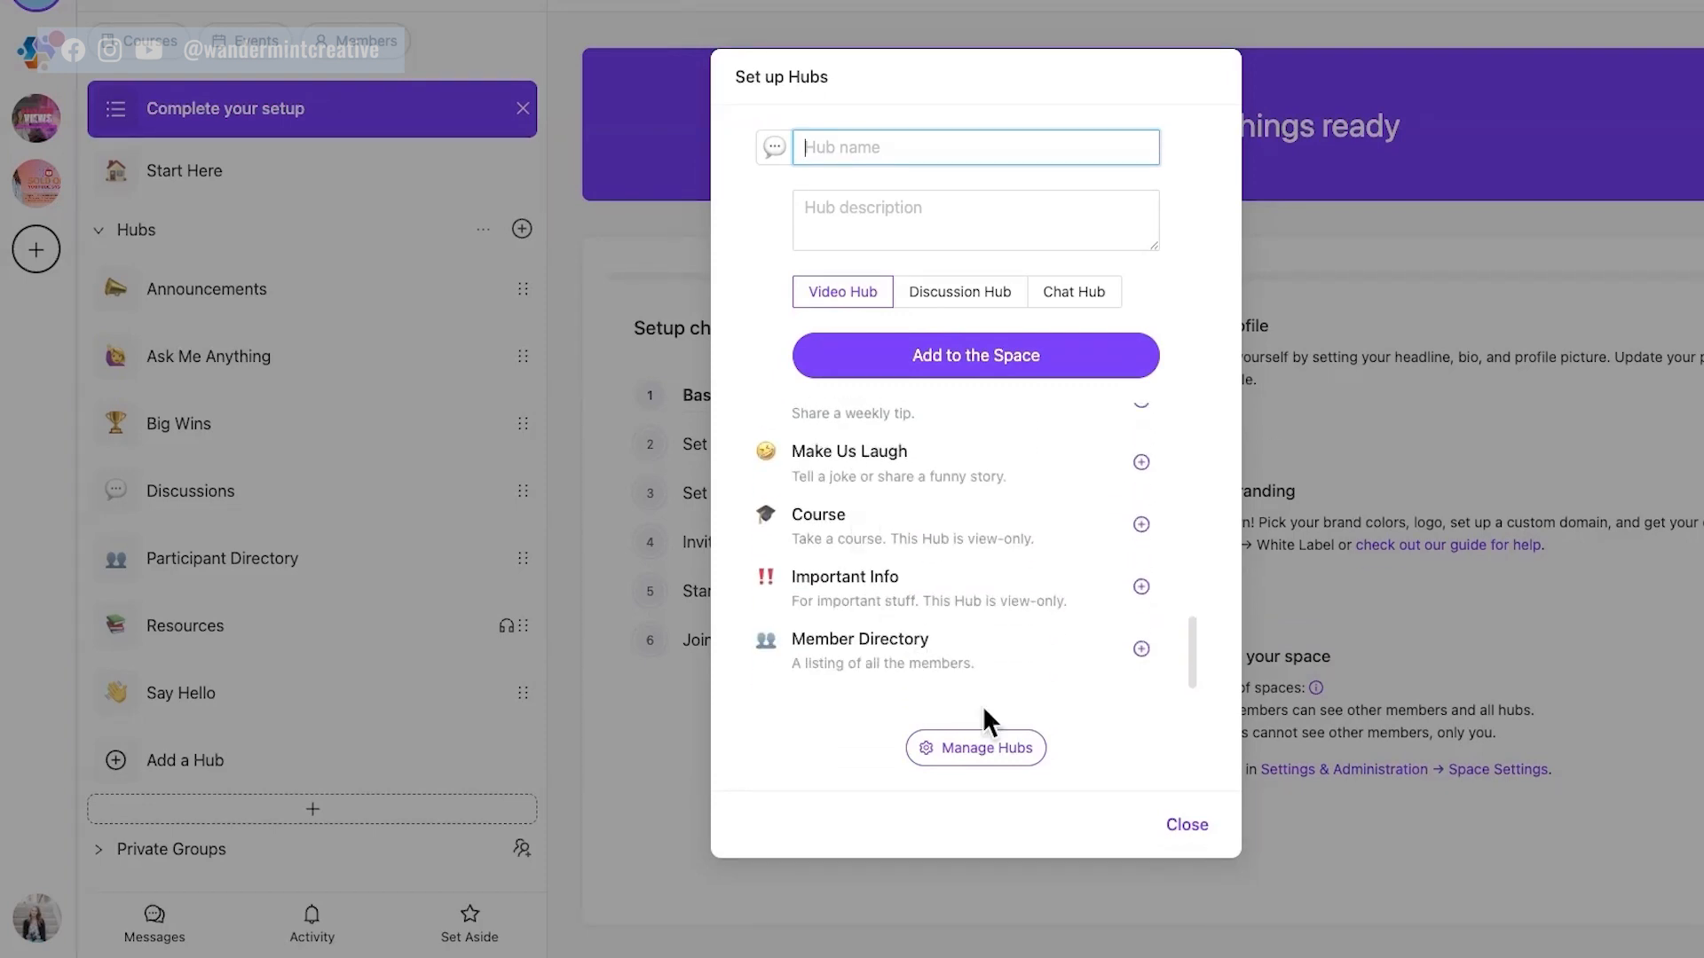
pyautogui.scroll(10, 844, 476)
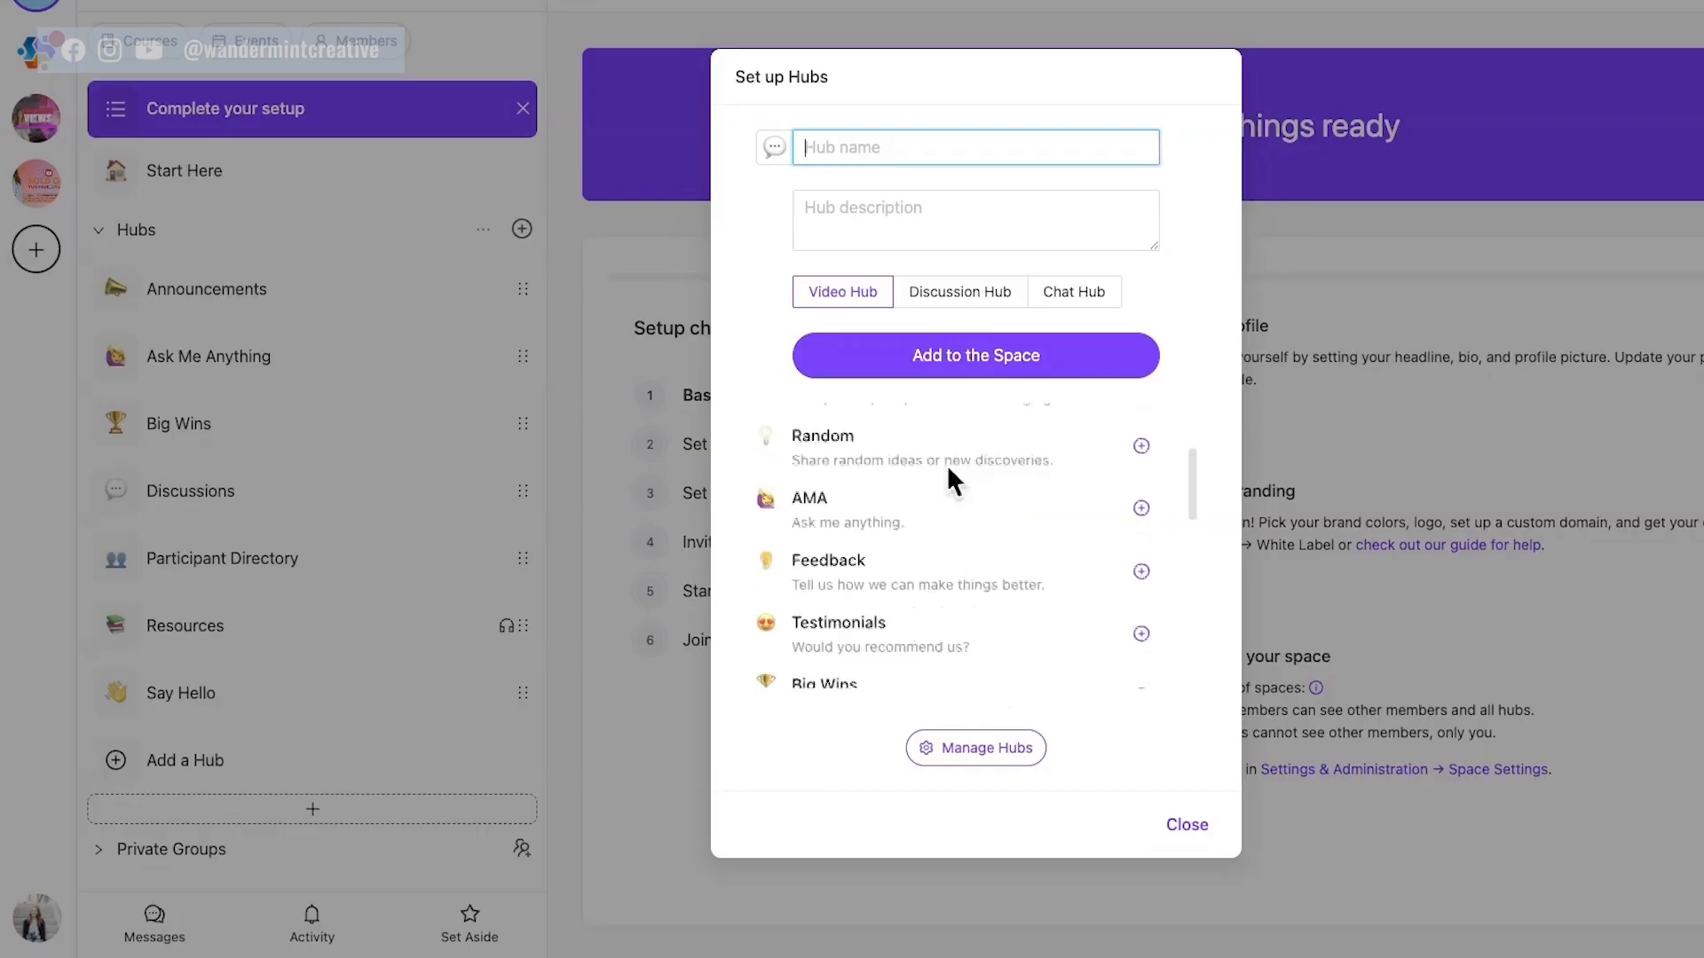
# Compare the Discussion Hub, Video Hub and Chat Hub layout types without adding a hub
pyautogui.click(970, 302)
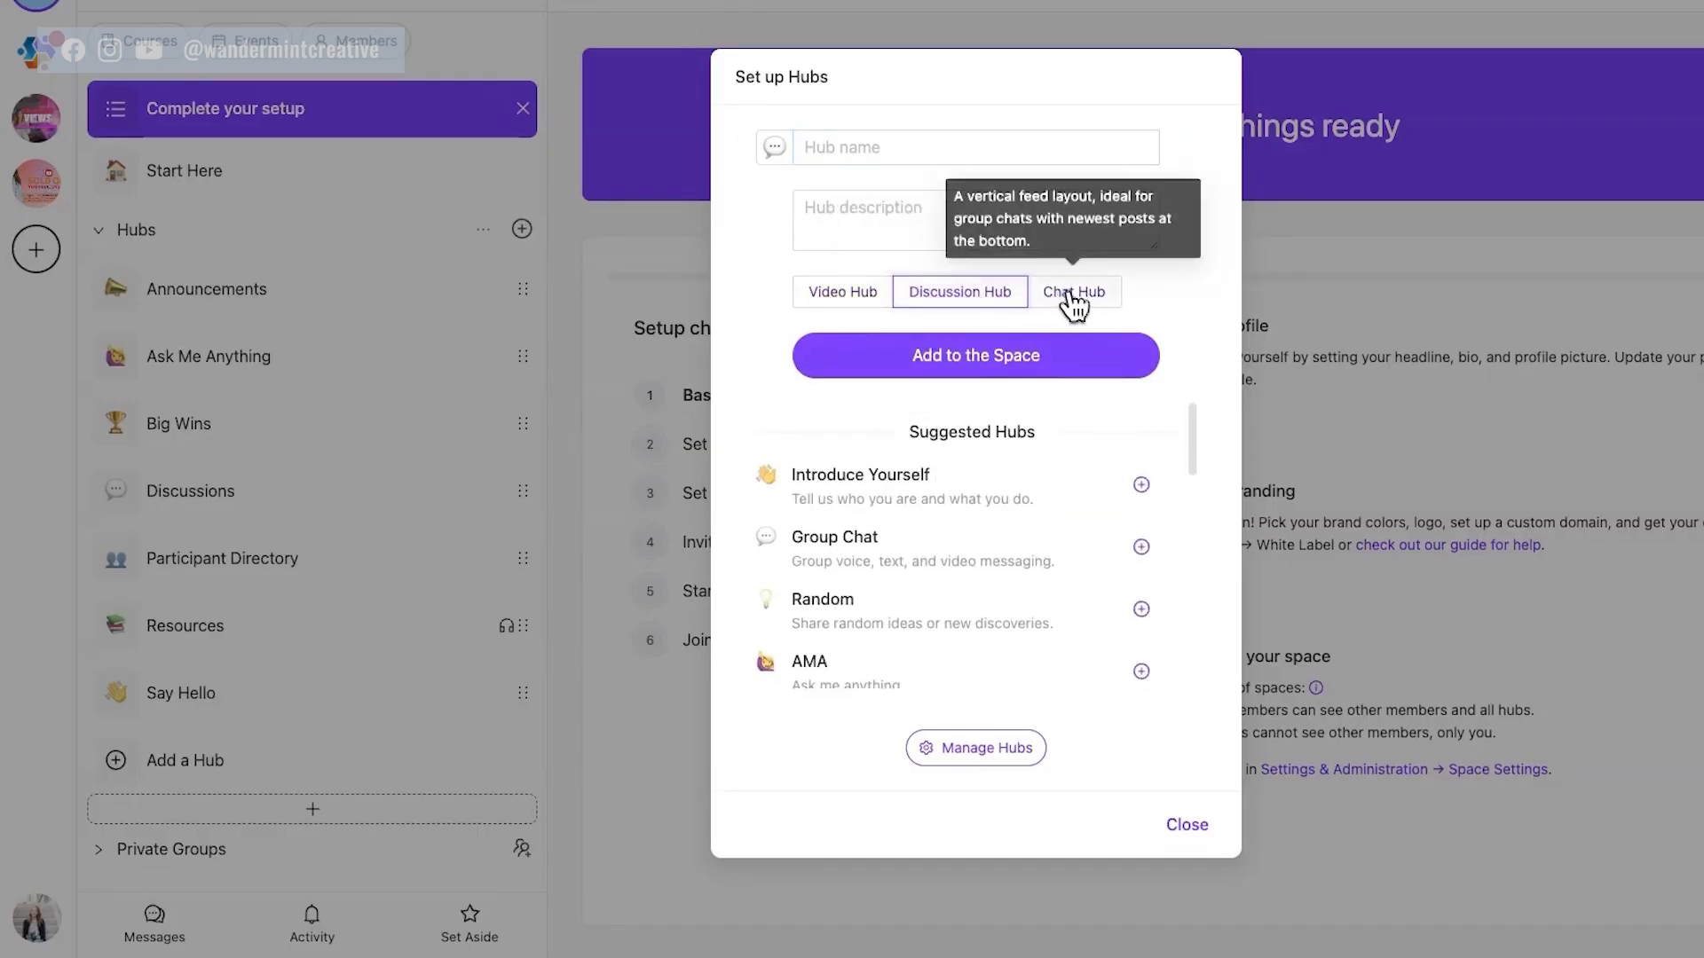
pyautogui.click(860, 306)
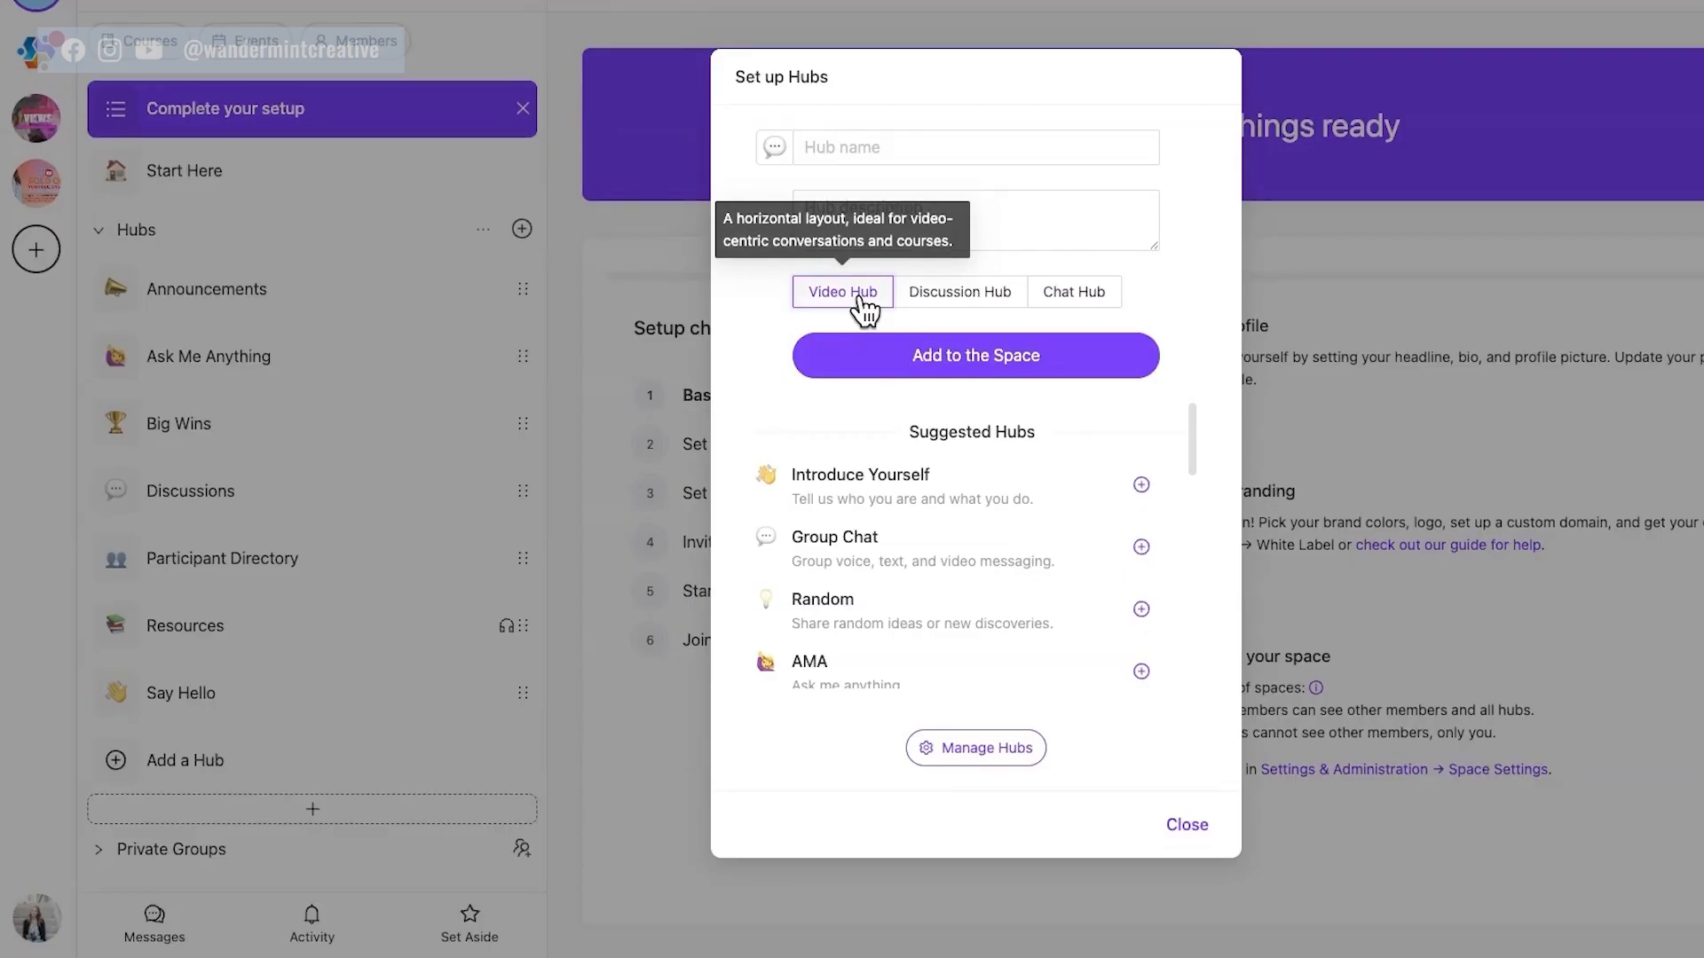
pyautogui.click(942, 311)
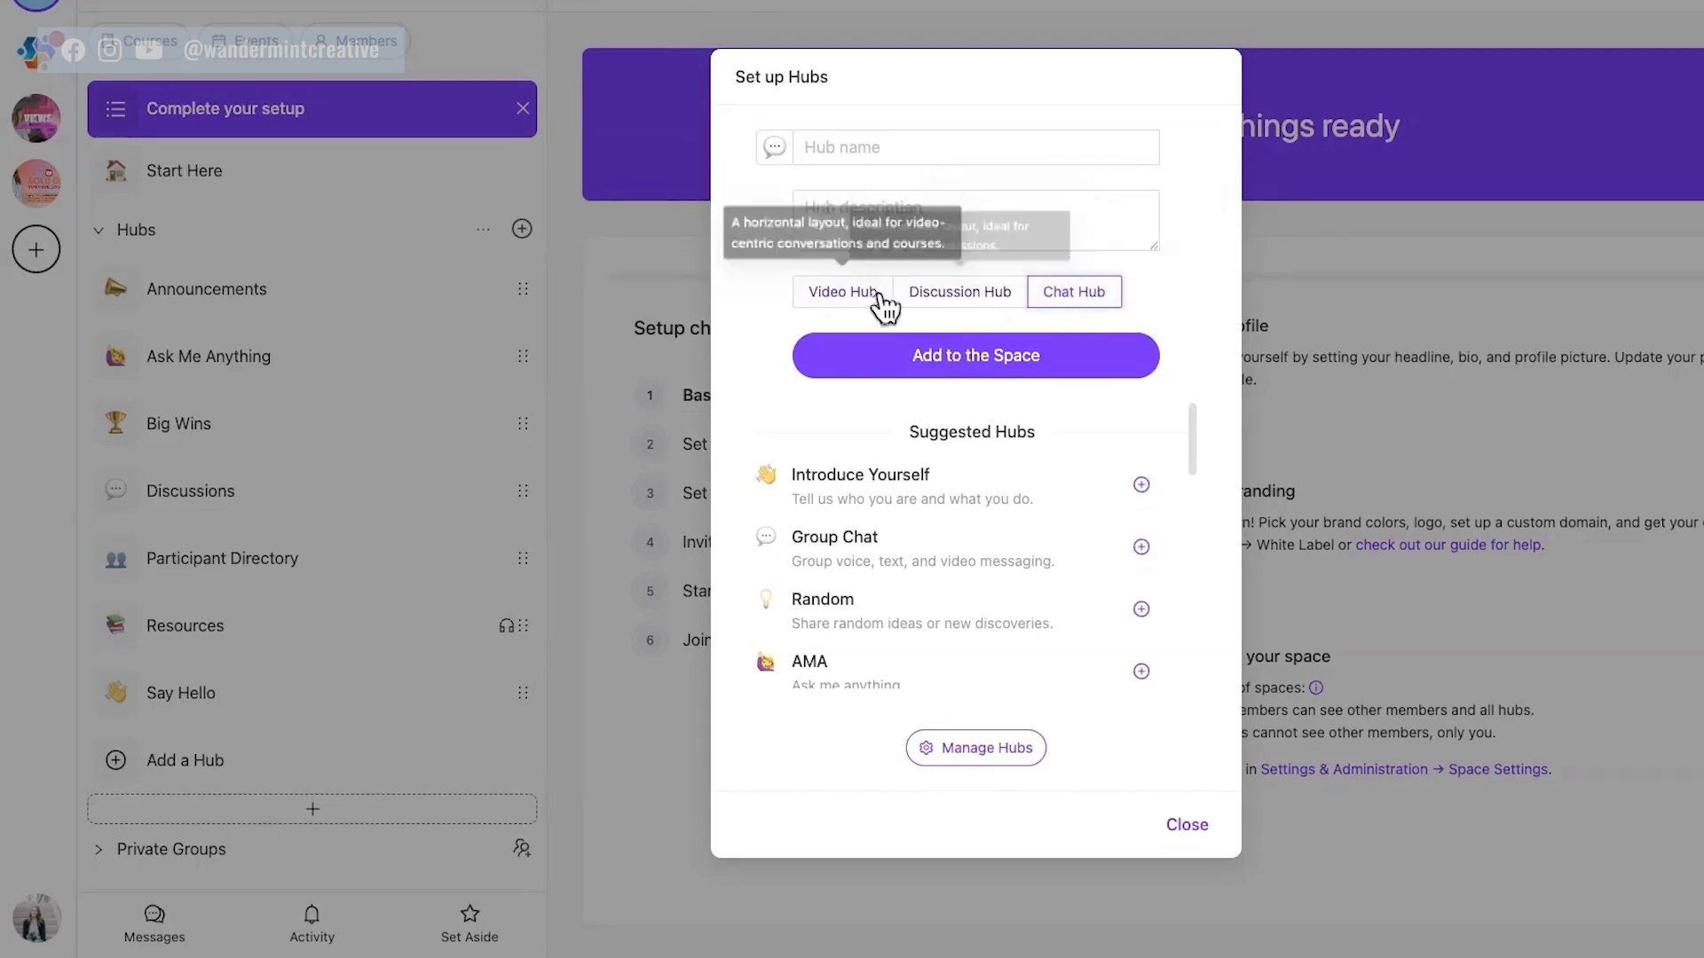
pyautogui.scroll(-10, 998, 489)
pyautogui.scroll(10, 999, 491)
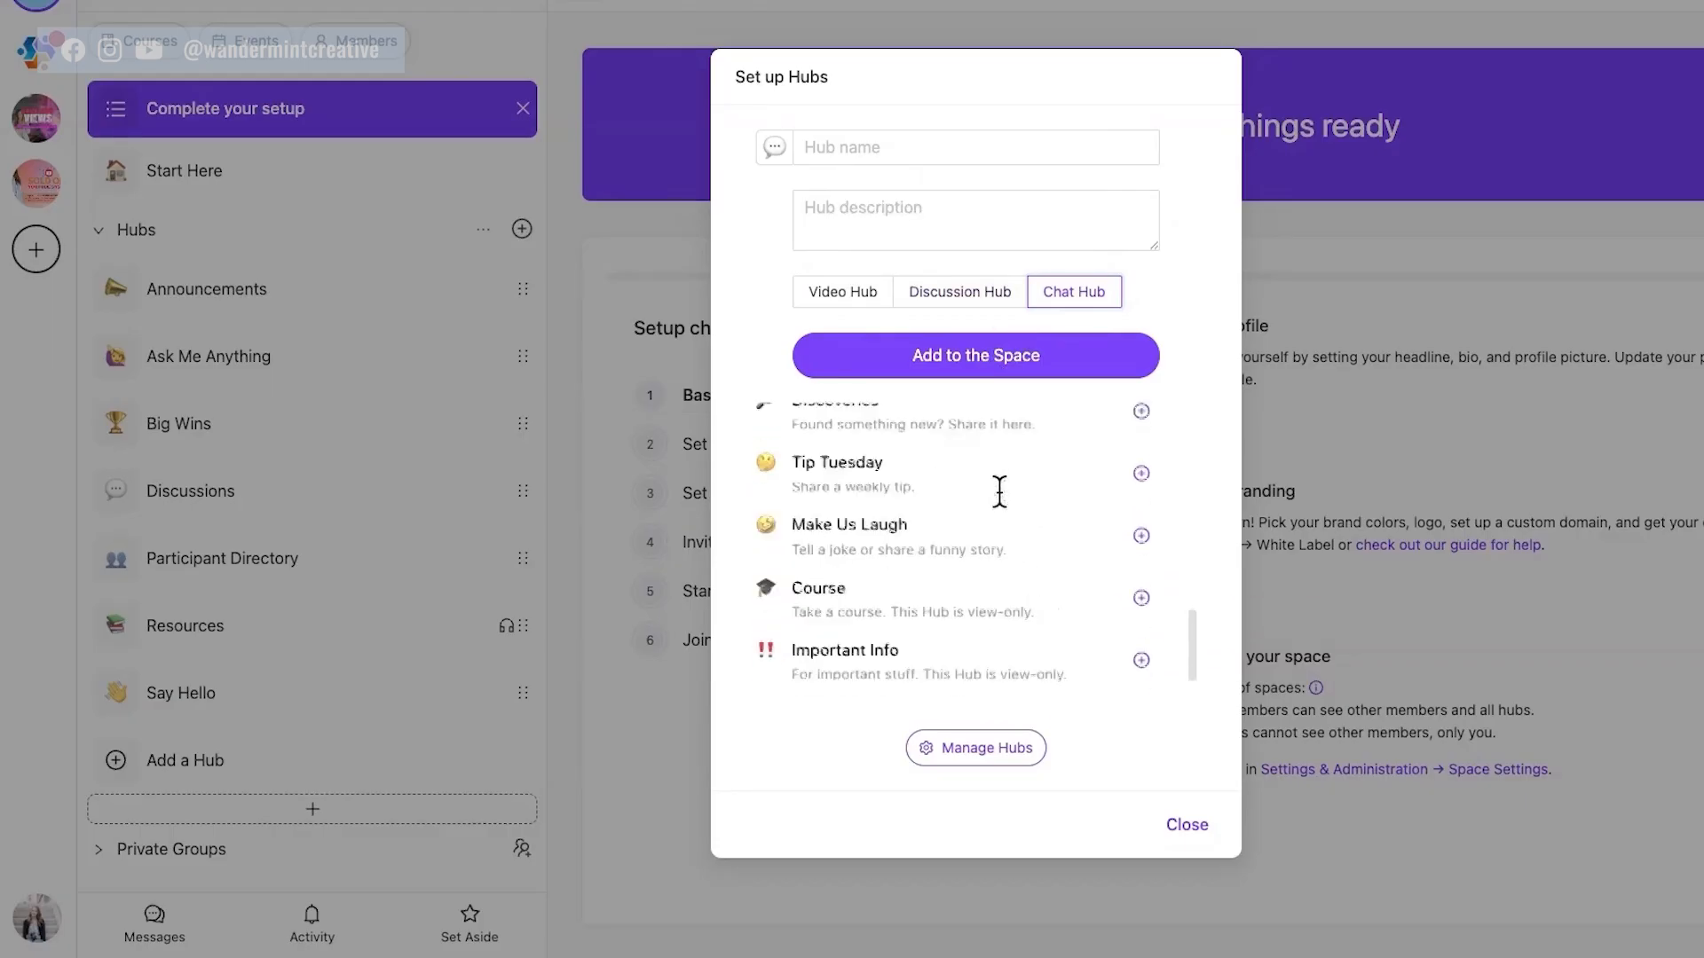
# Open the management list of the space's existing hubs and review the entries that can be removed or reordered
pyautogui.click(979, 751)
pyautogui.scroll(-2, 923, 495)
pyautogui.scroll(-3, 841, 566)
pyautogui.scroll(5, 885, 559)
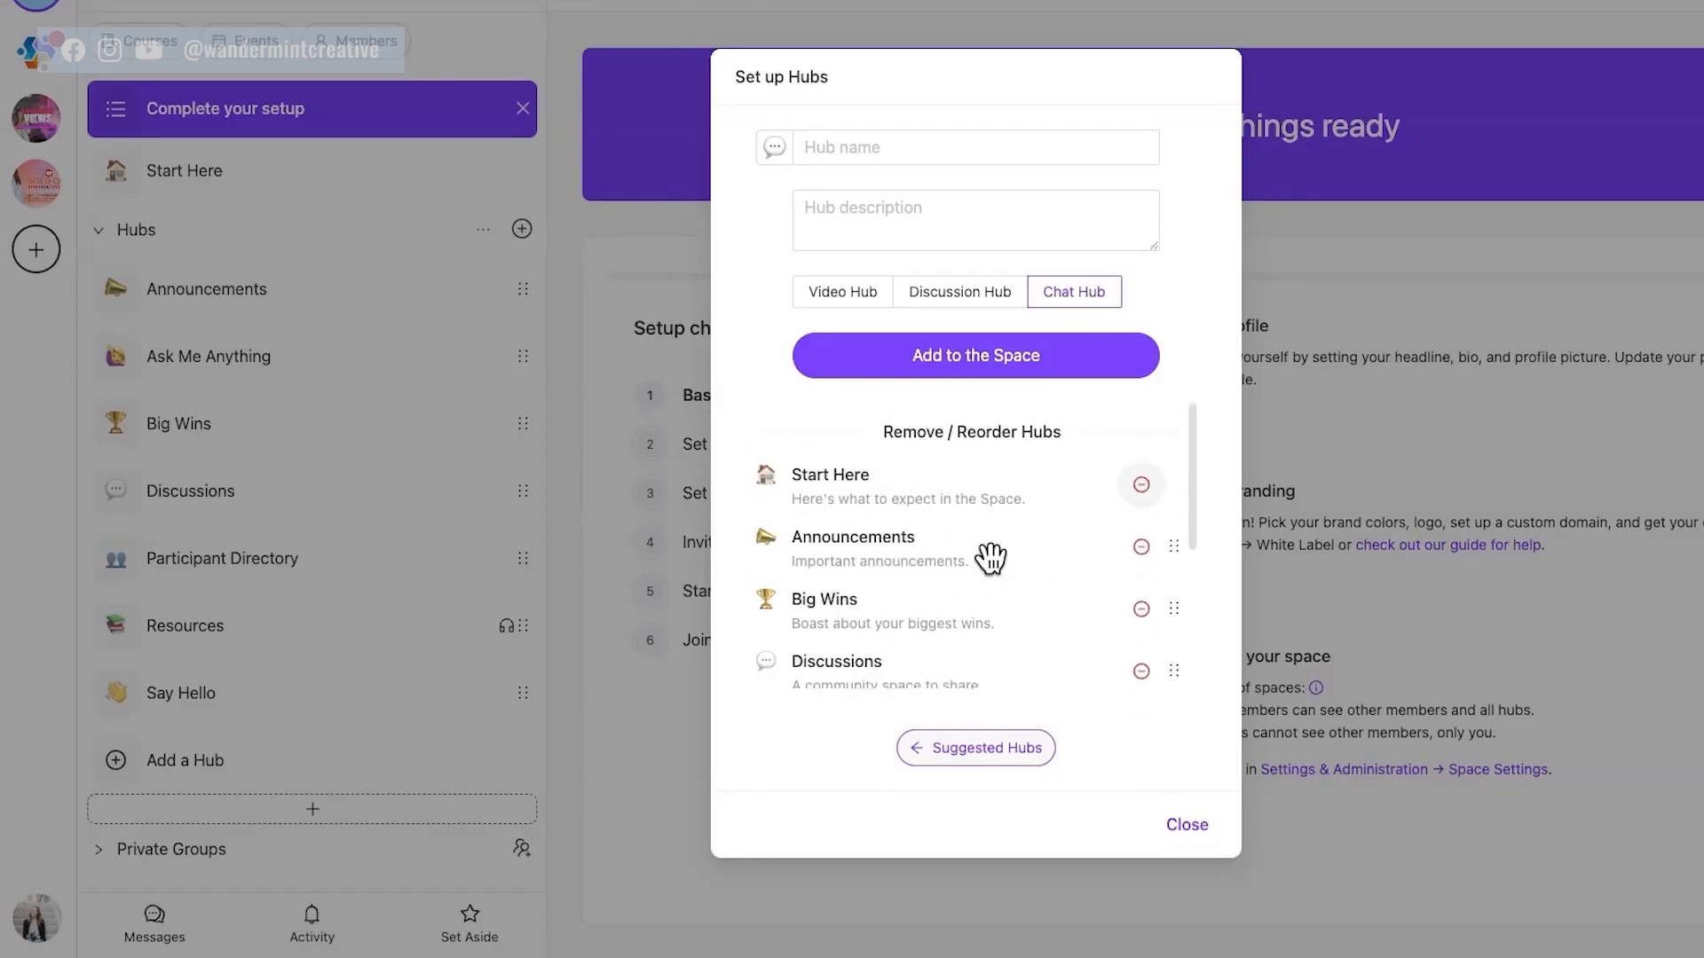
pyautogui.scroll(-1, 932, 502)
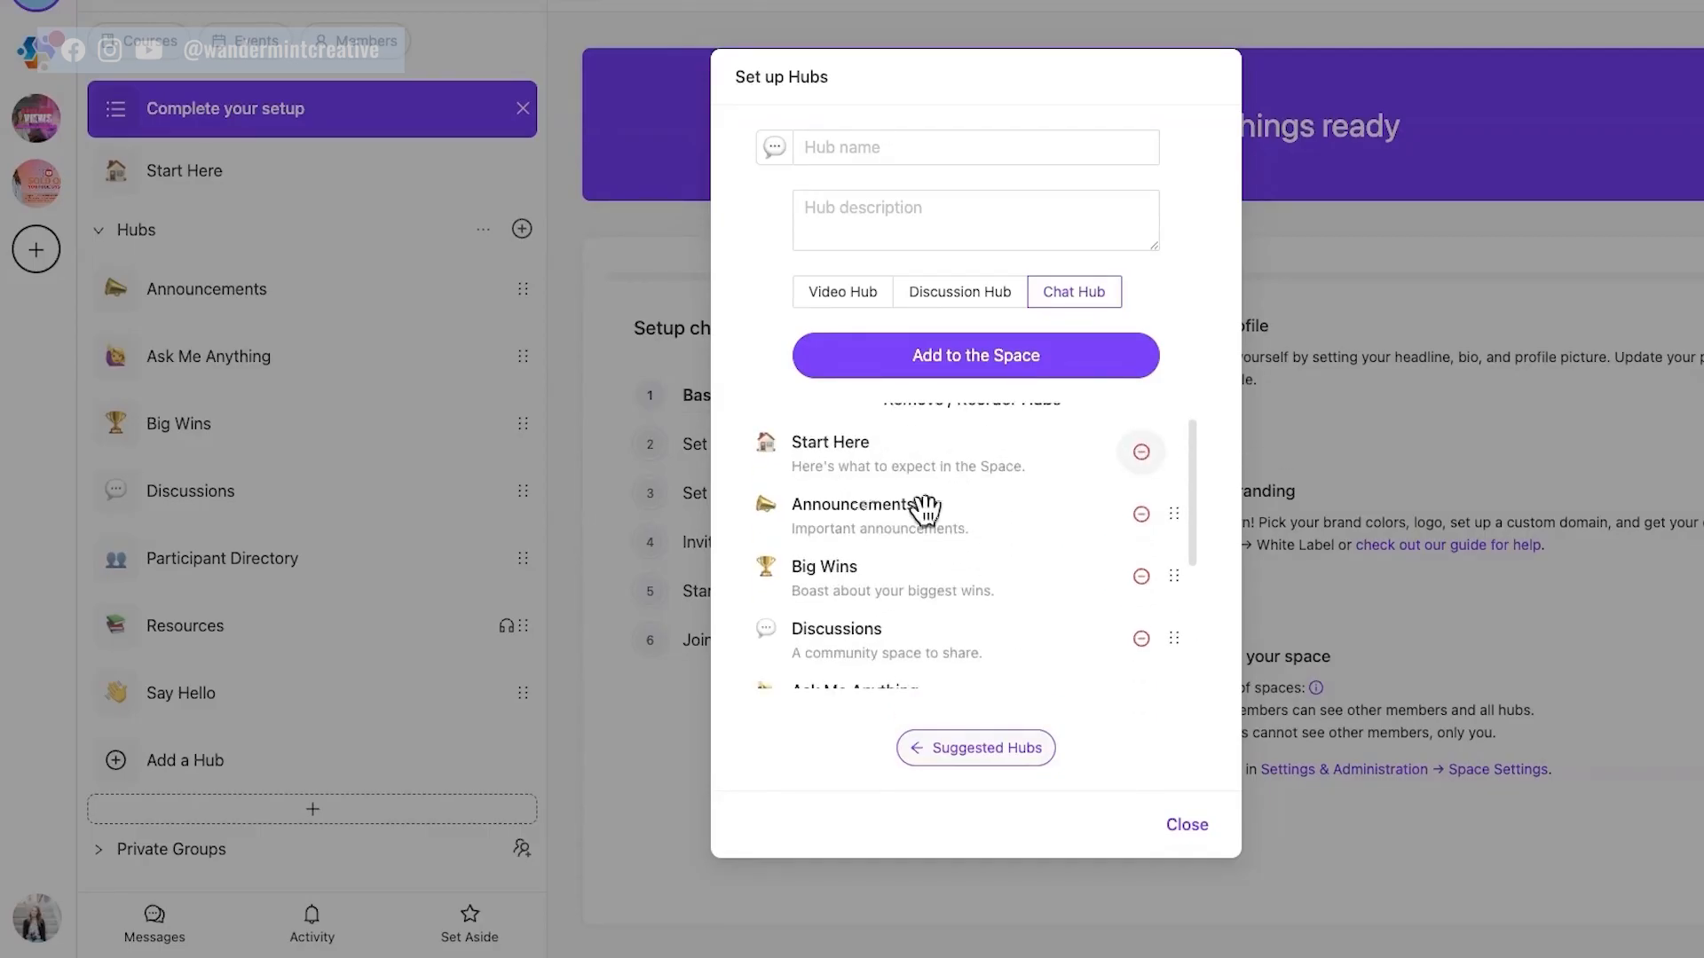
pyautogui.scroll(-3, 829, 517)
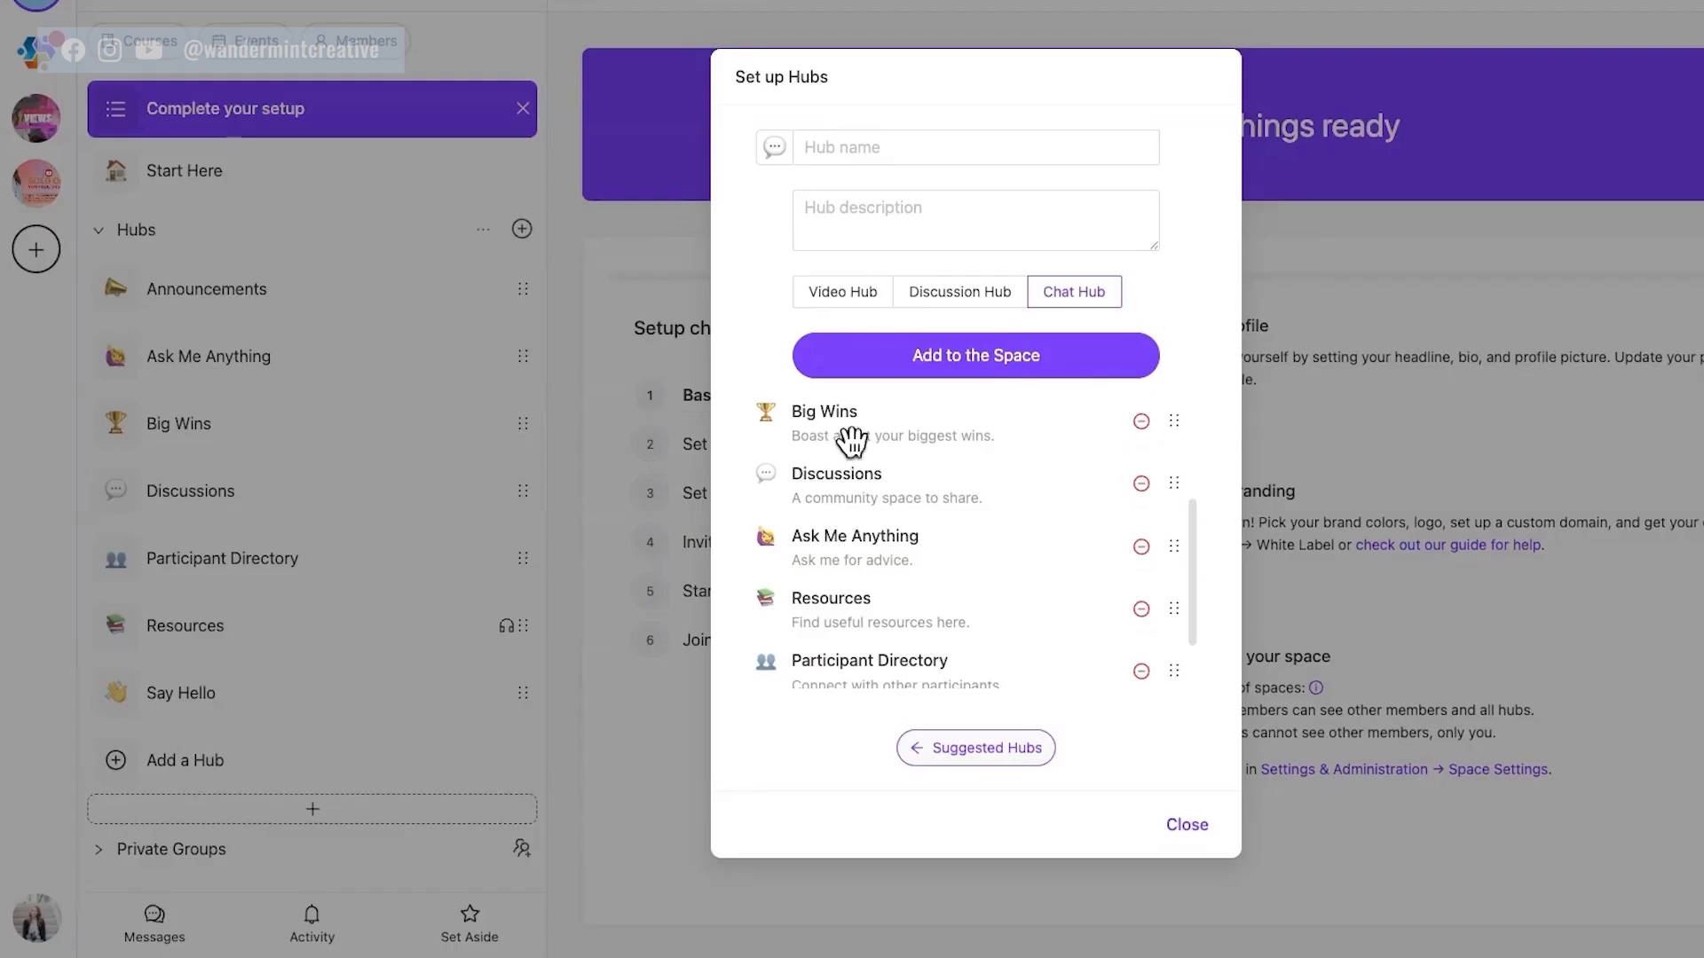
pyautogui.scroll(1, 847, 457)
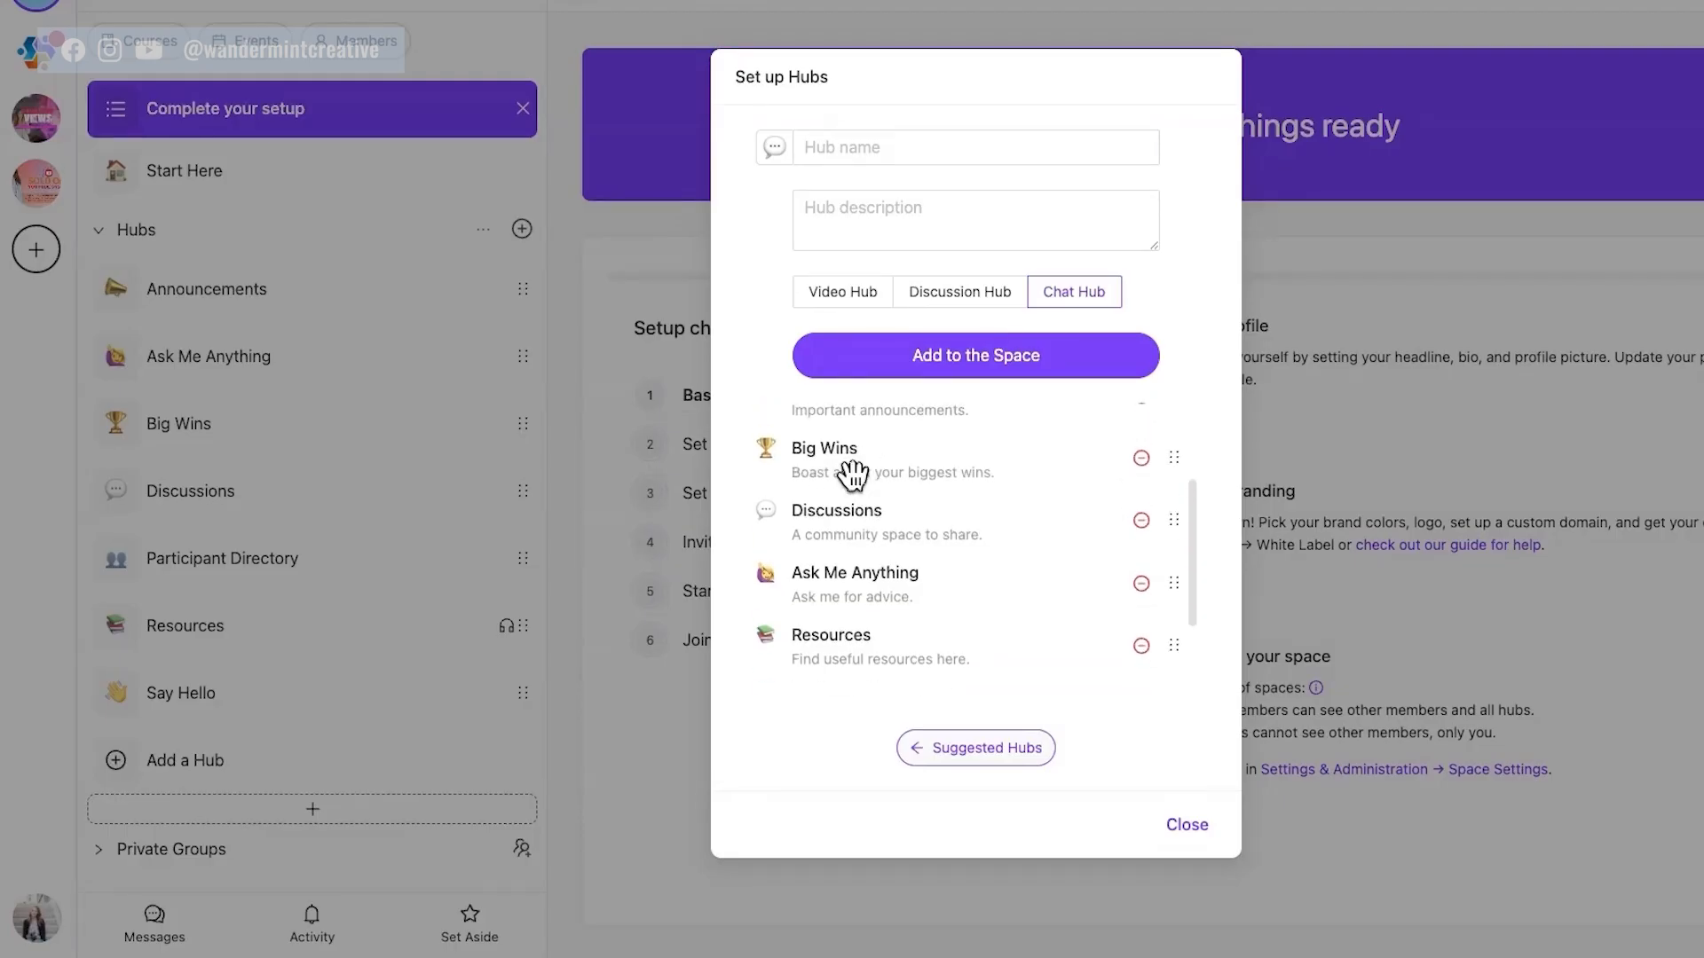
pyautogui.scroll(-1, 887, 479)
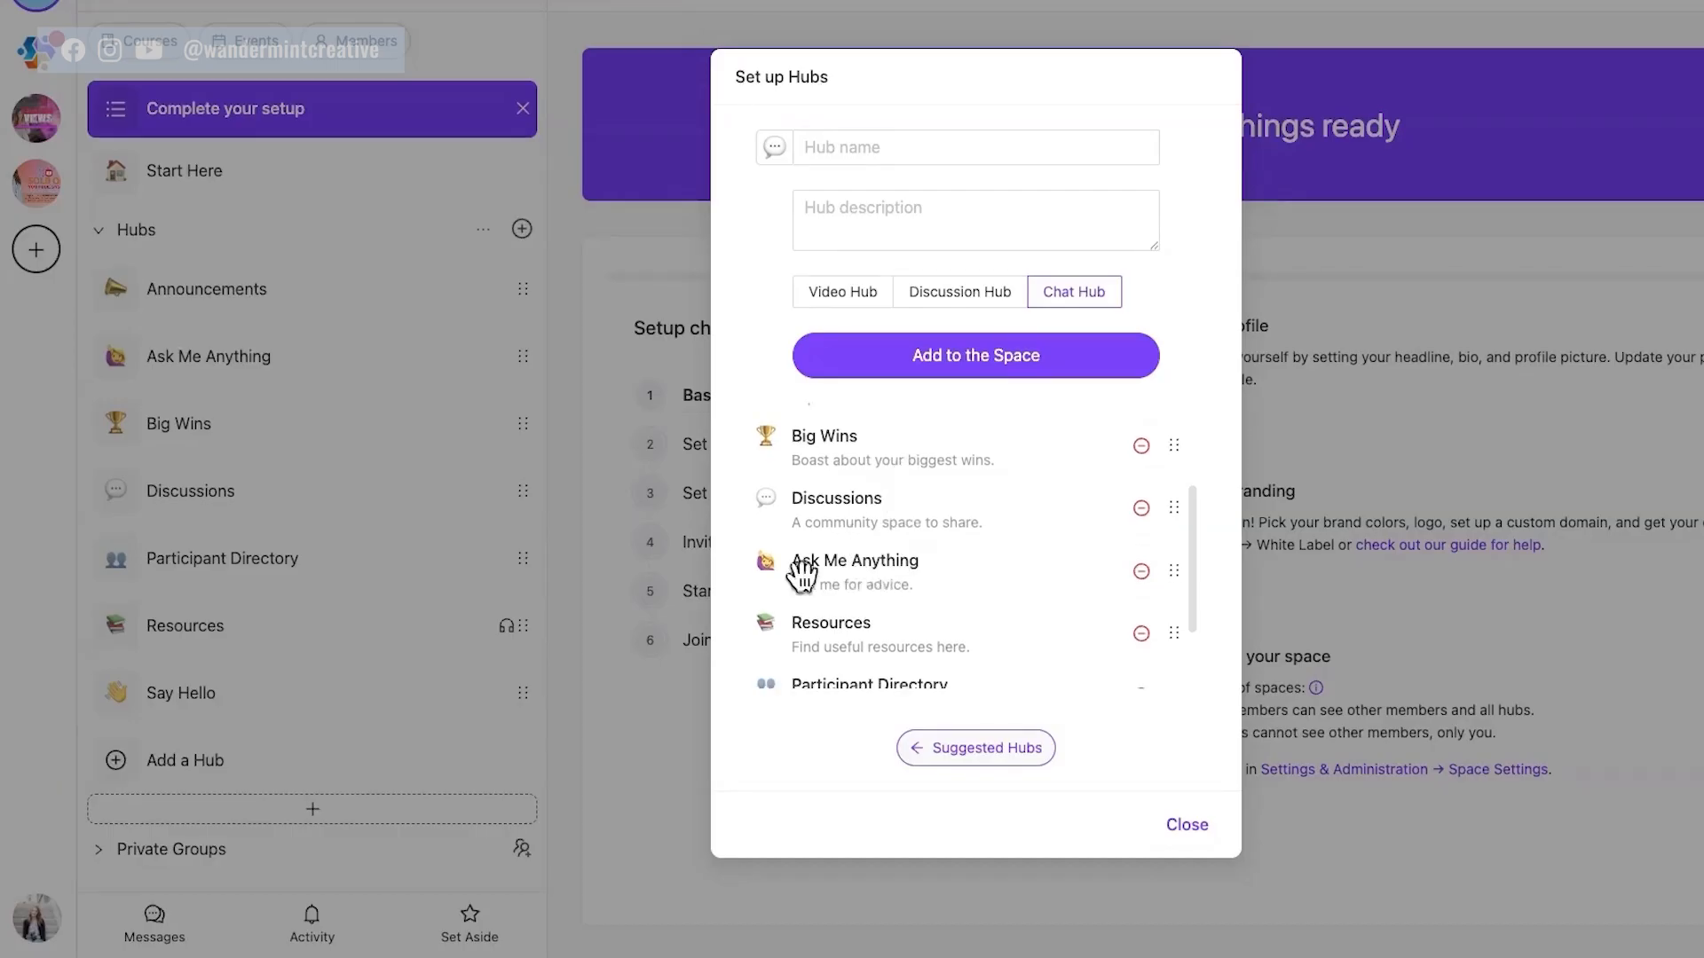
pyautogui.scroll(-3, 799, 617)
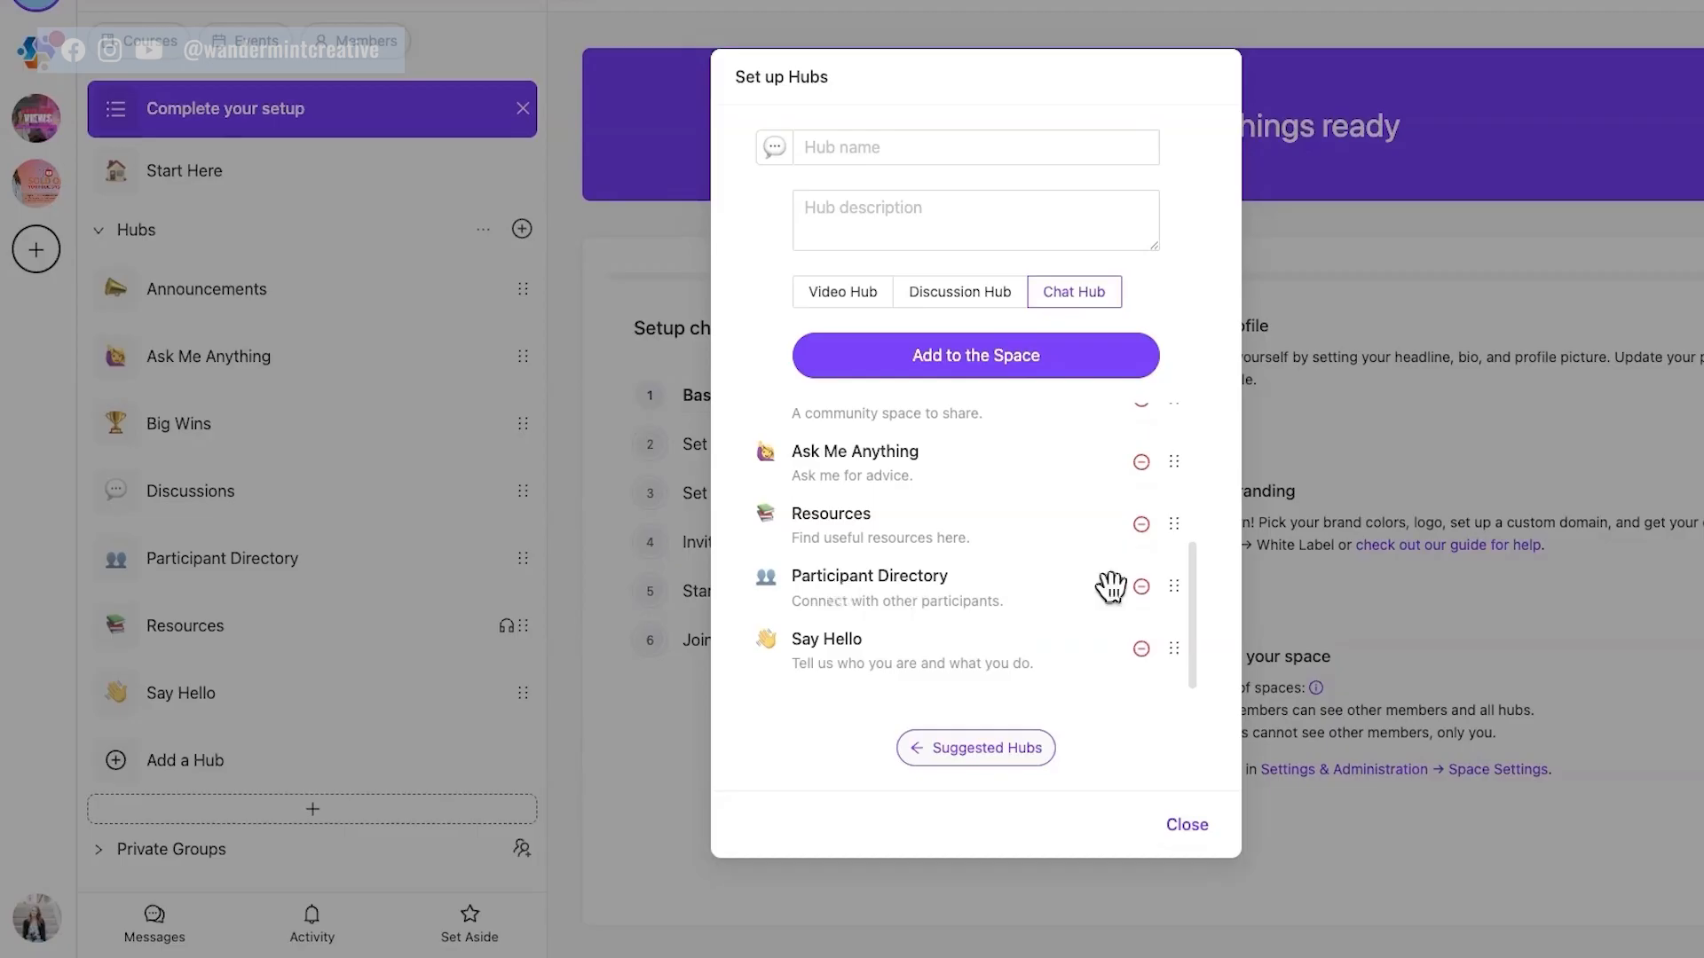
# Remove the Participant Directory and Say Hello hubs from the space and close the hub setup
pyautogui.click(1141, 587)
pyautogui.click(1273, 512)
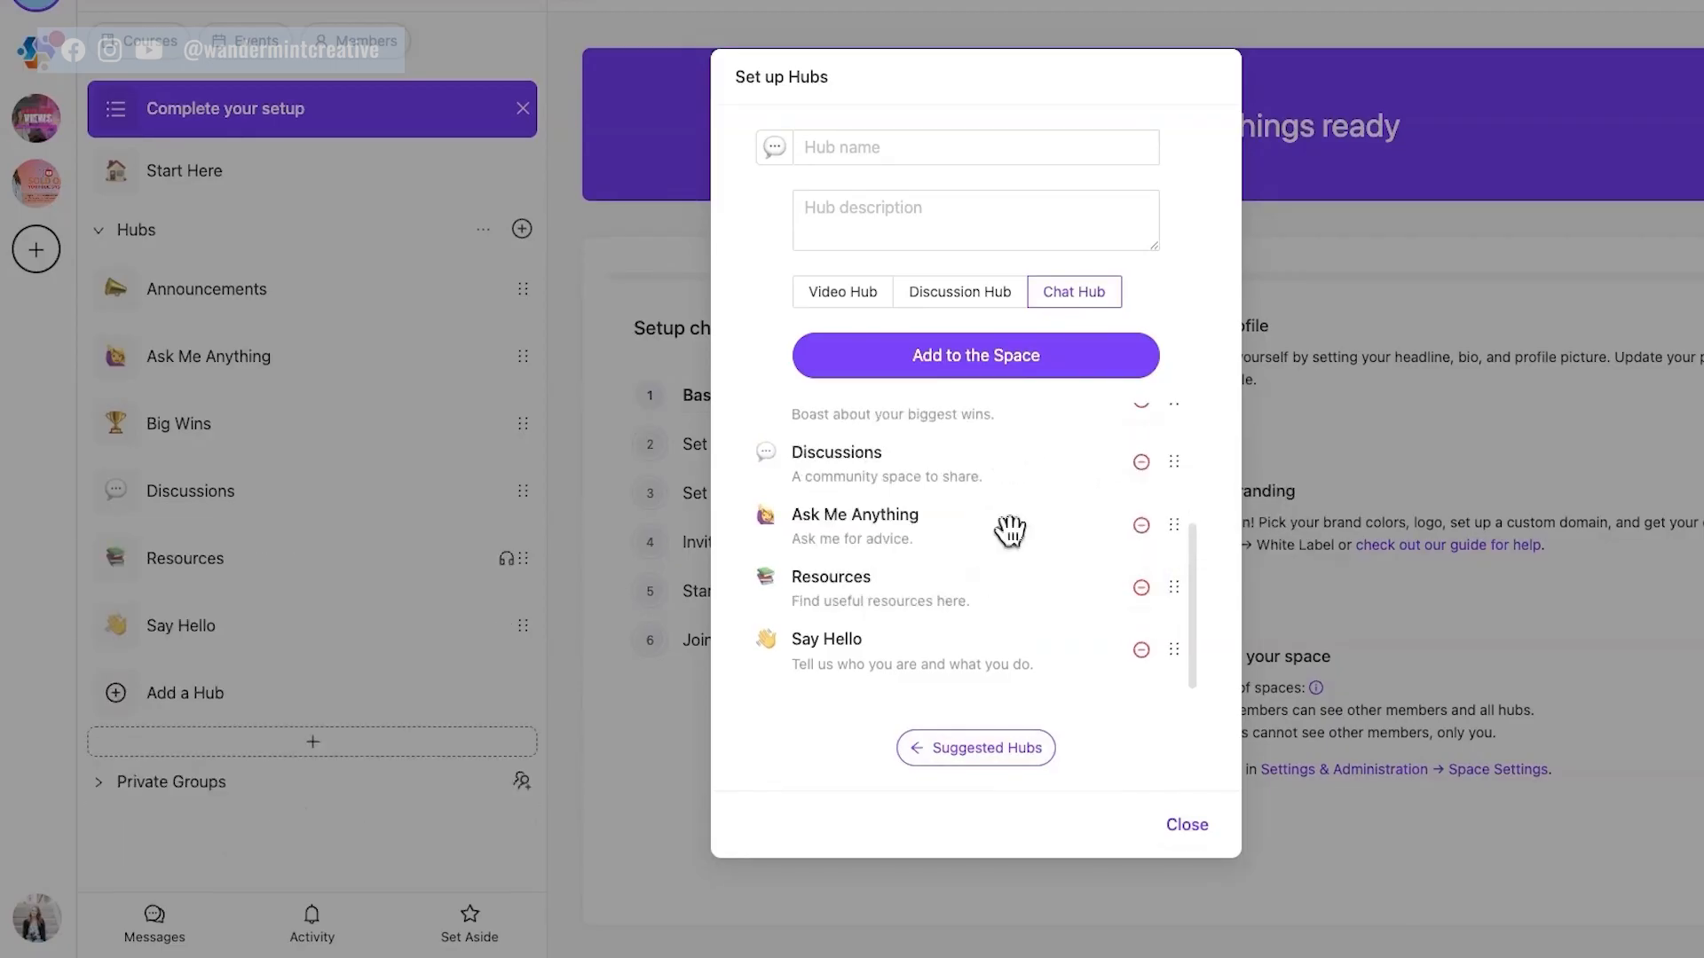
pyautogui.click(1141, 649)
pyautogui.click(1270, 573)
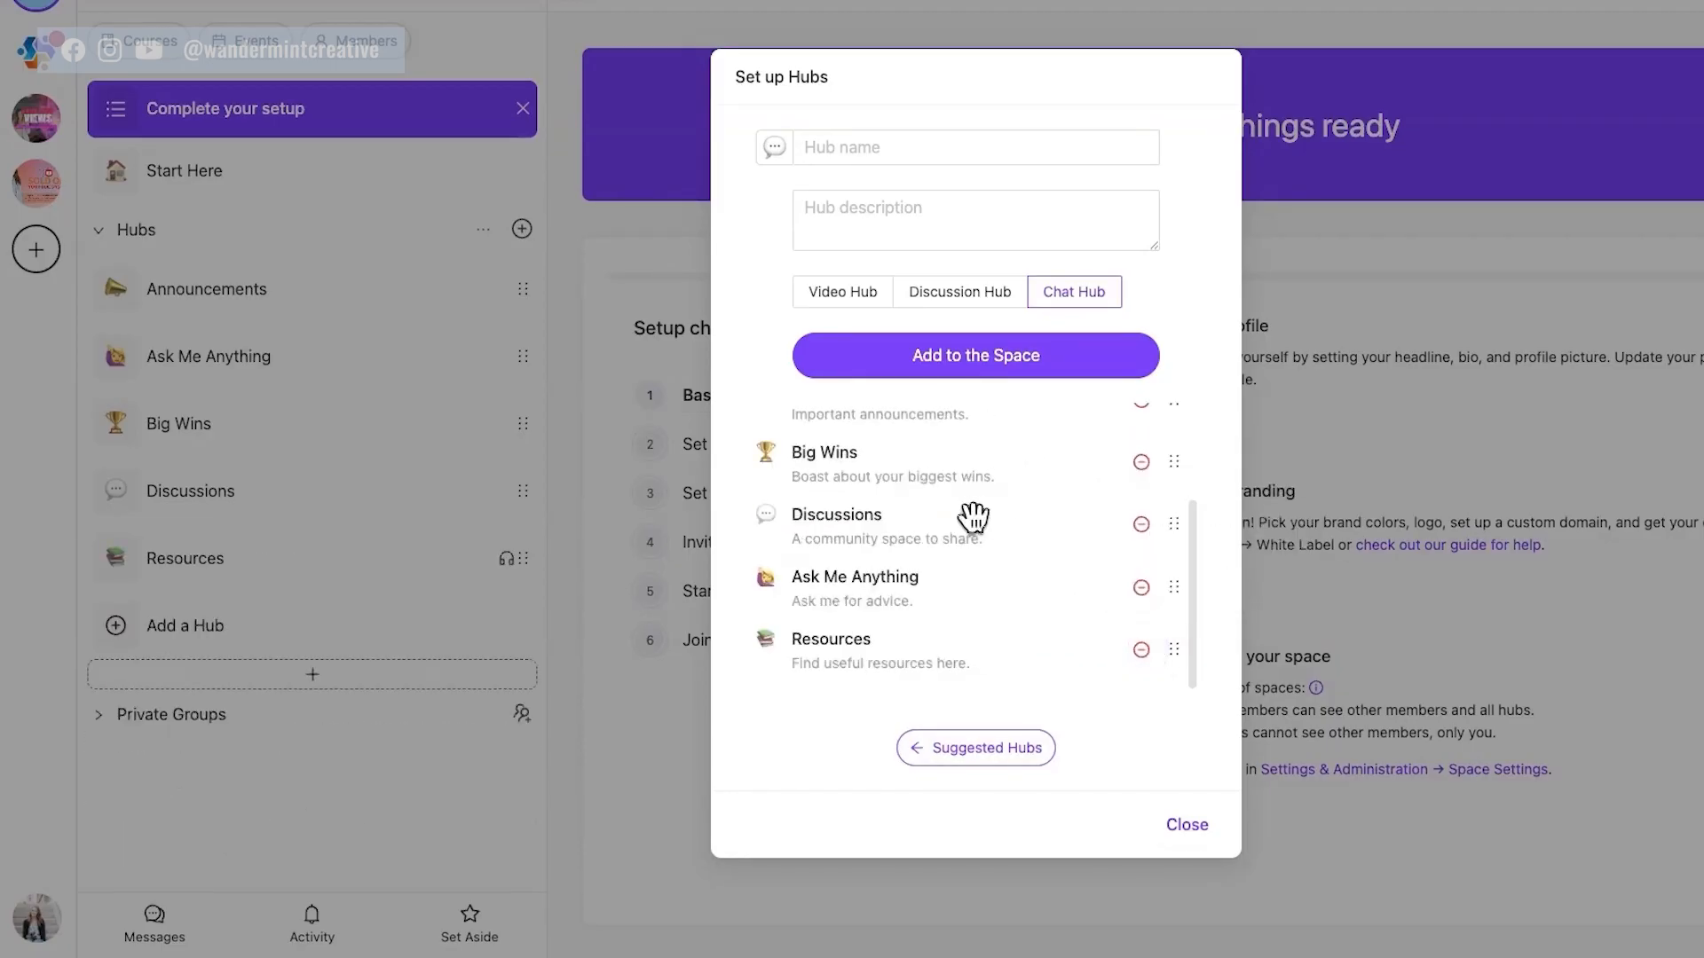
pyautogui.scroll(5, 937, 555)
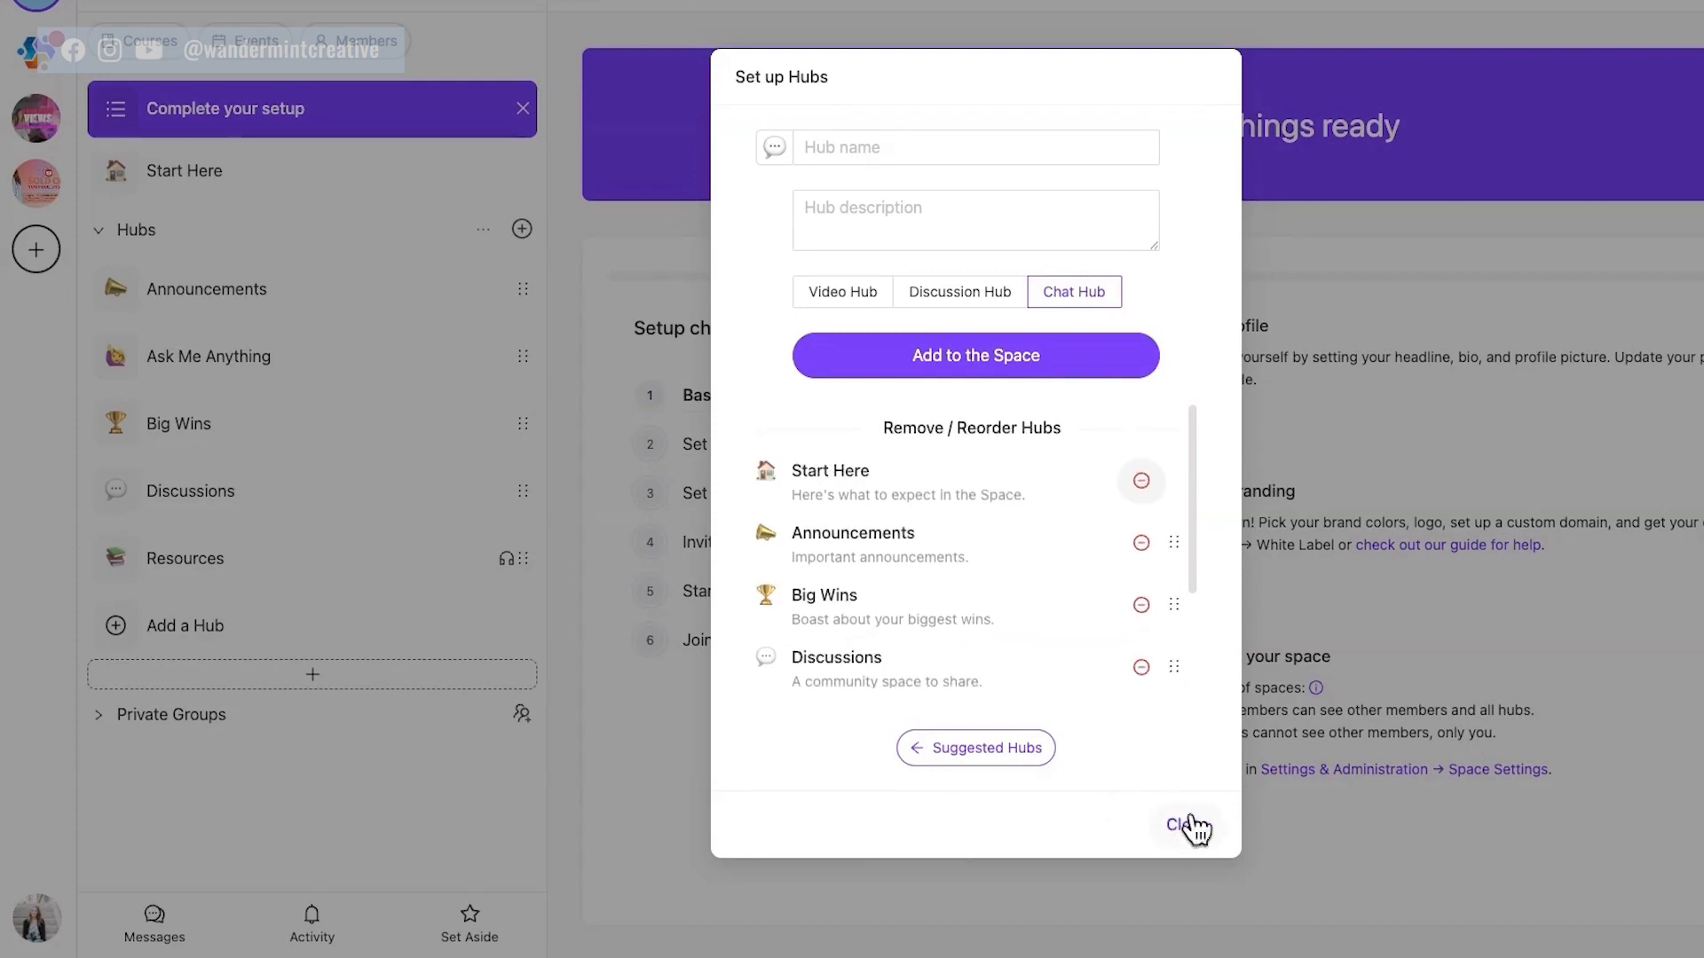
pyautogui.click(1182, 924)
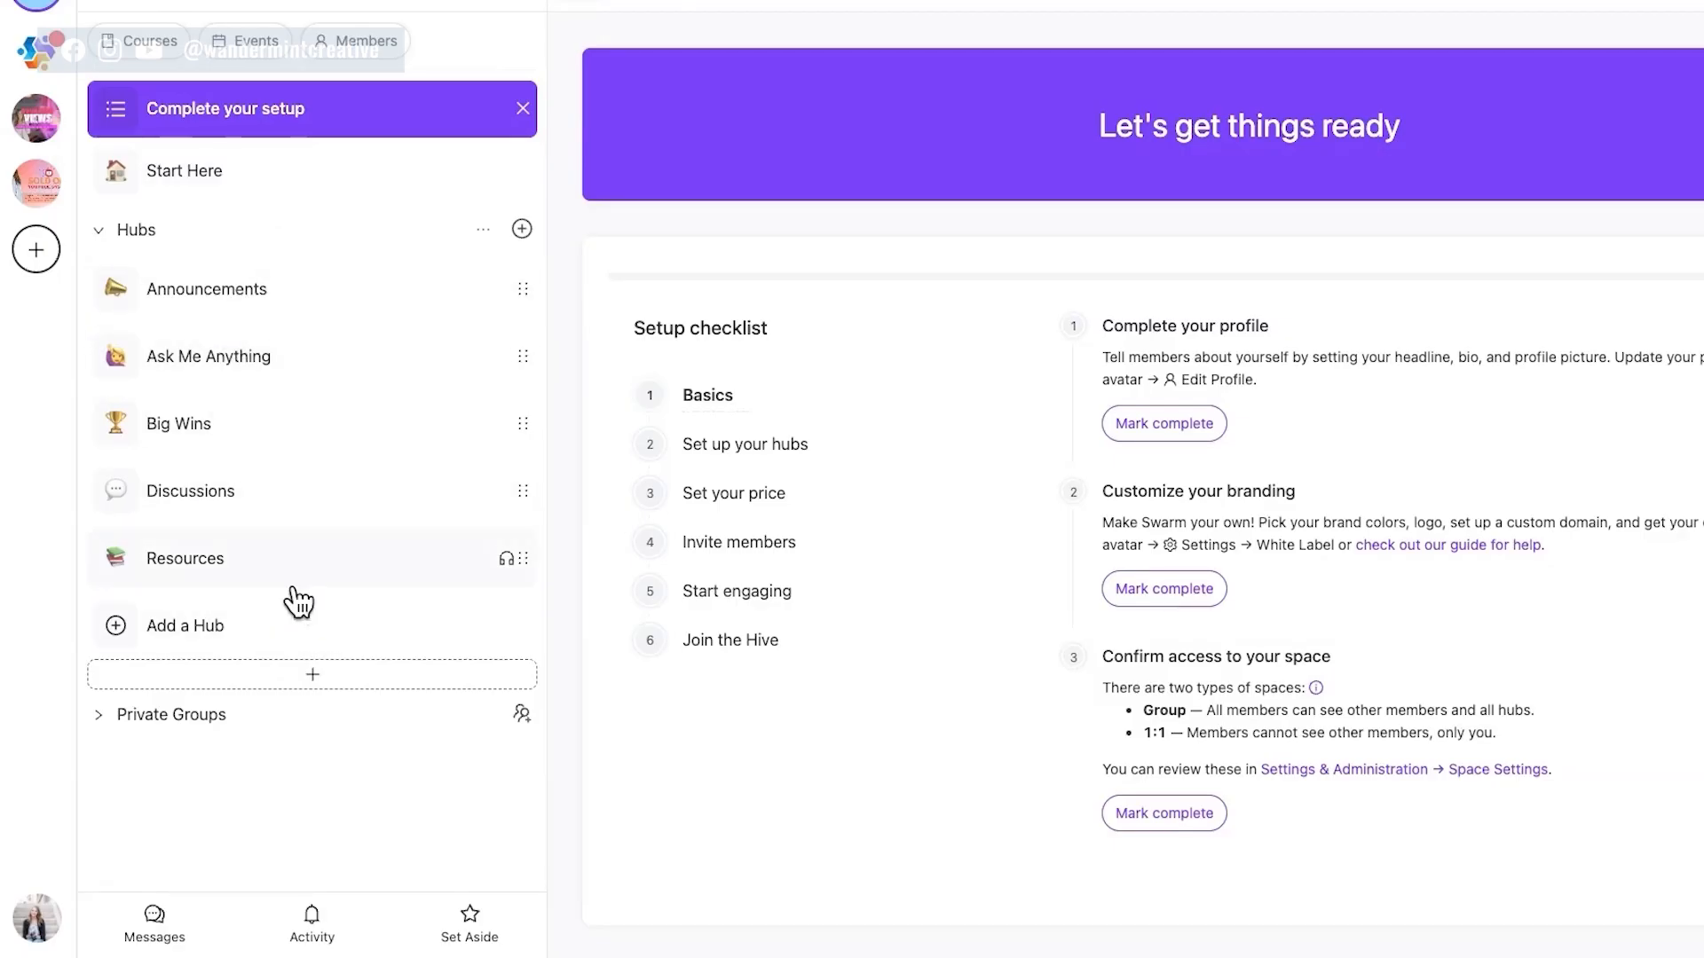
# Open the Start Here hub and try starting a video recording for the welcome post
pyautogui.click(232, 186)
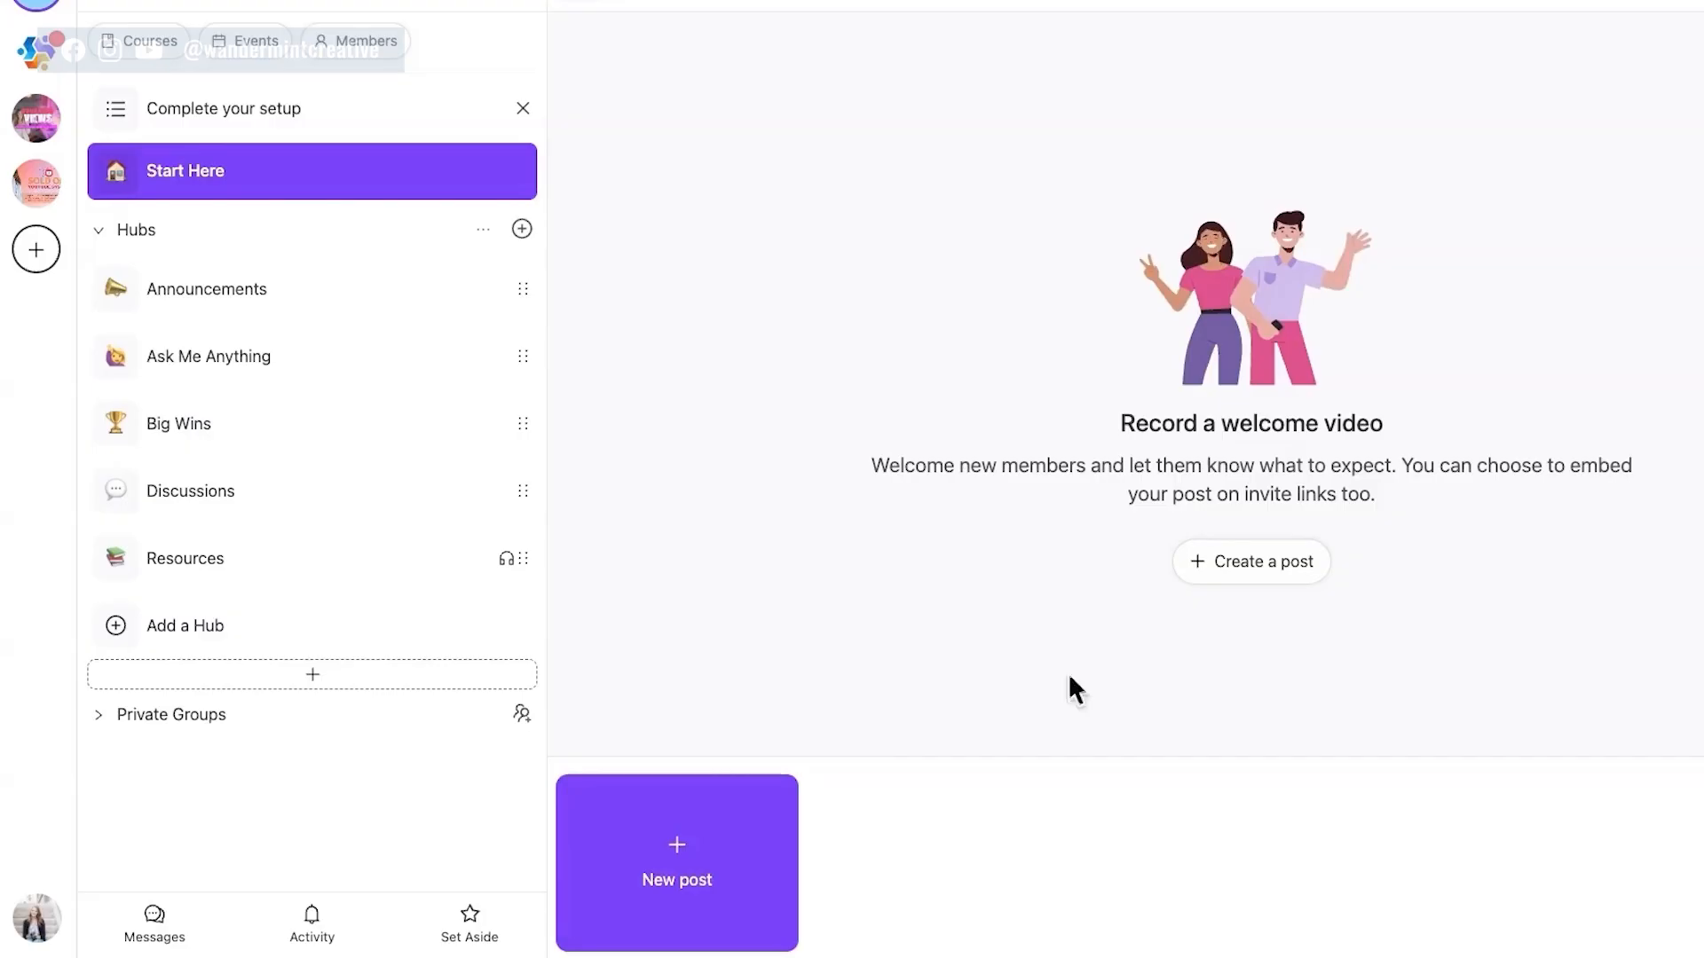
pyautogui.click(1245, 564)
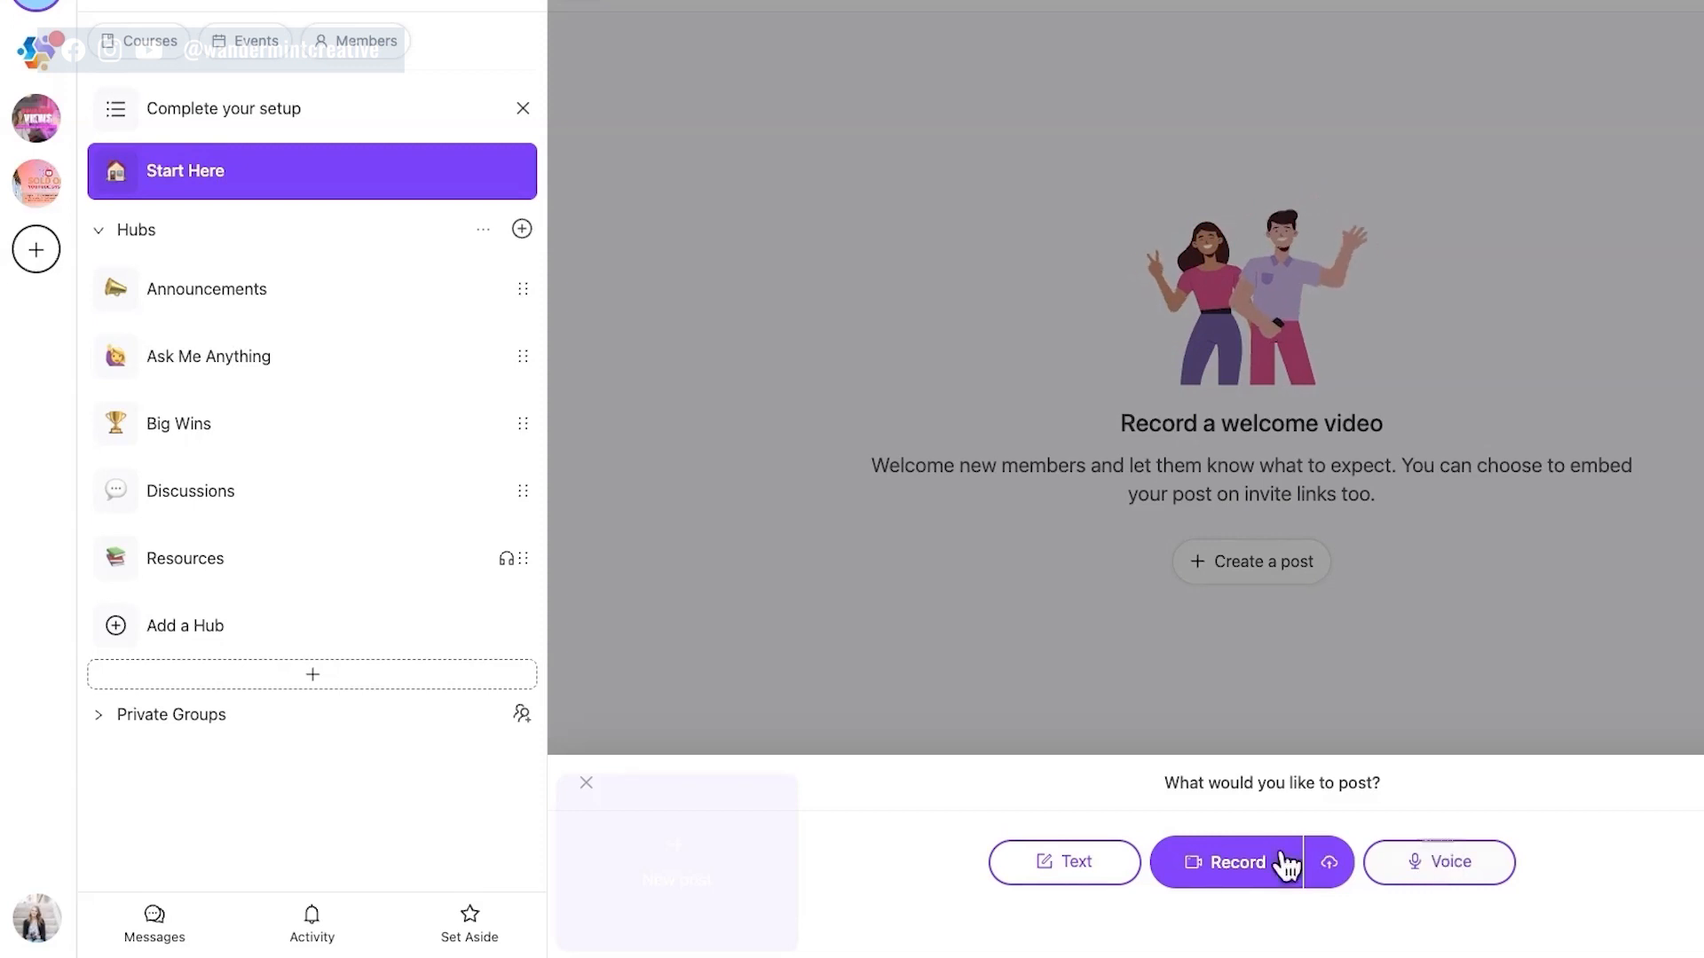
pyautogui.click(1203, 865)
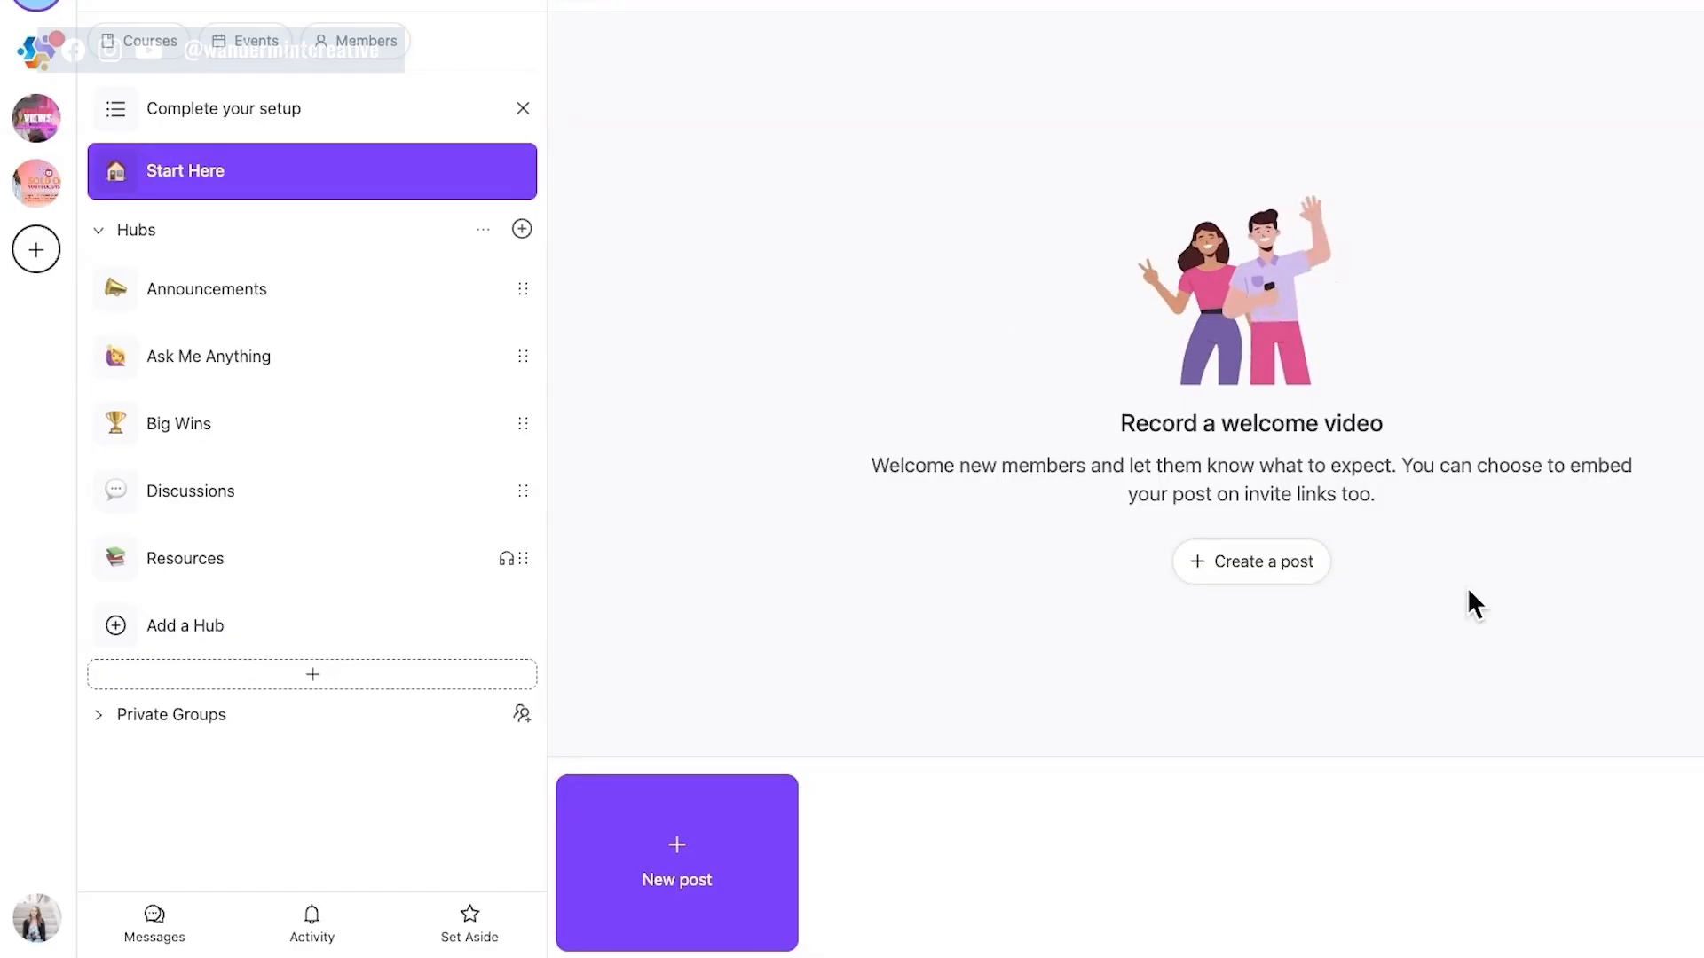
# Start a text post in the Start Here hub titled "Your Onboarding Tasks"
pyautogui.click(1280, 571)
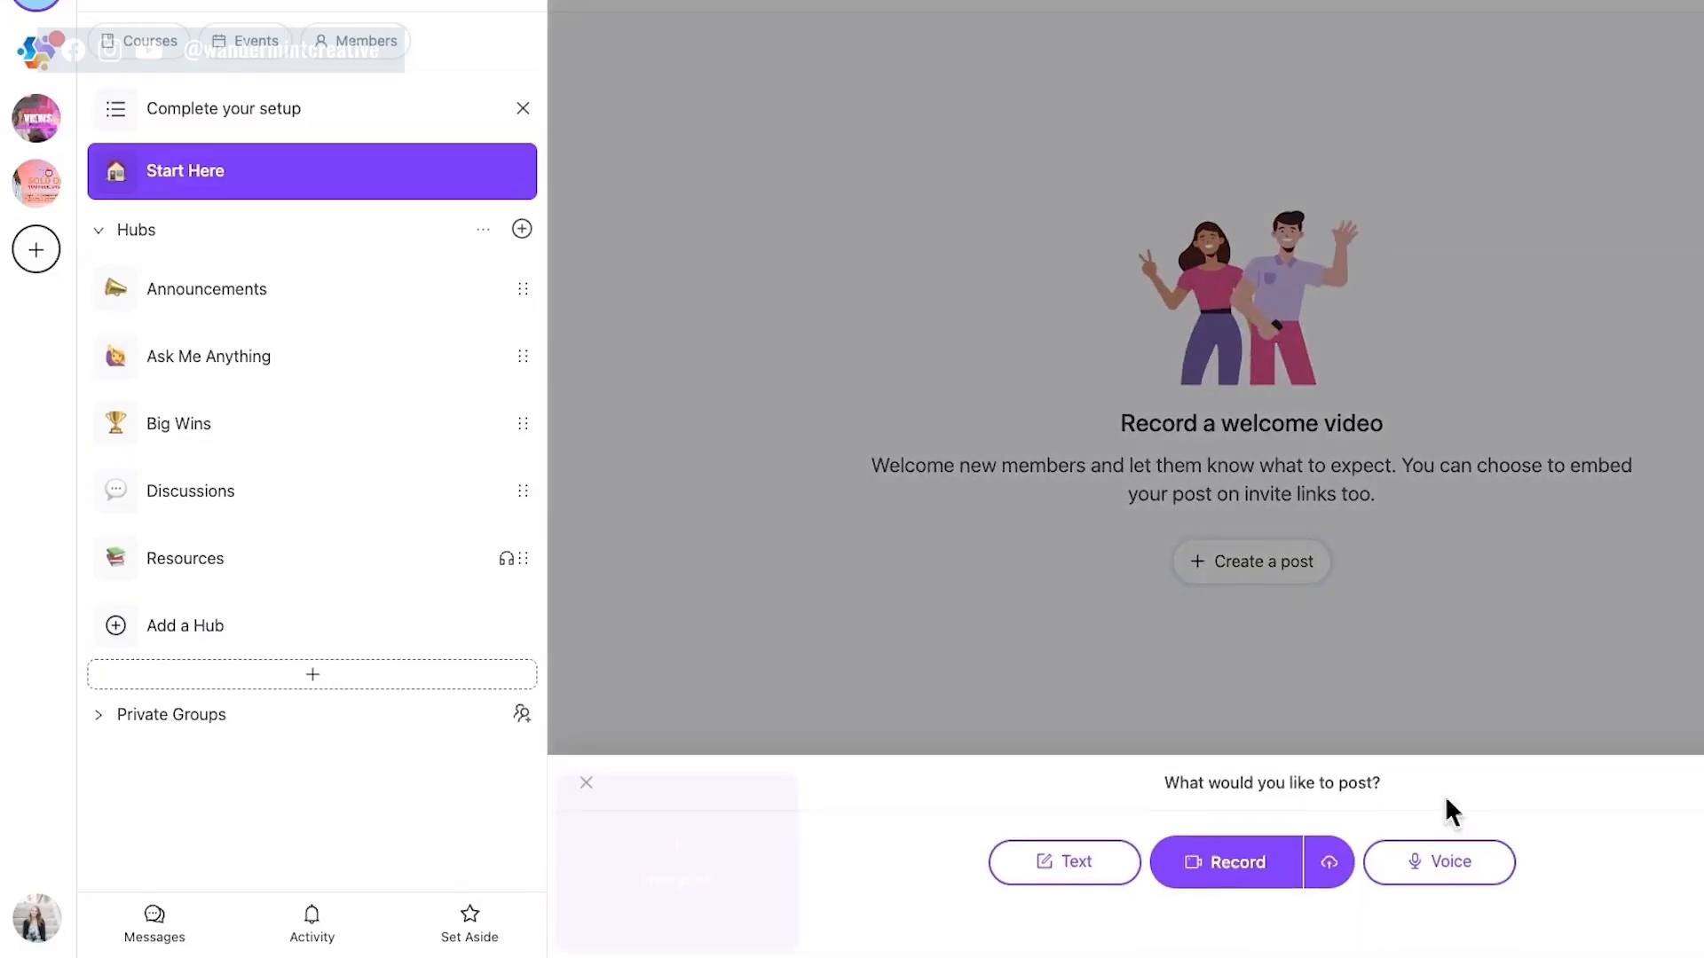
pyautogui.click(1084, 863)
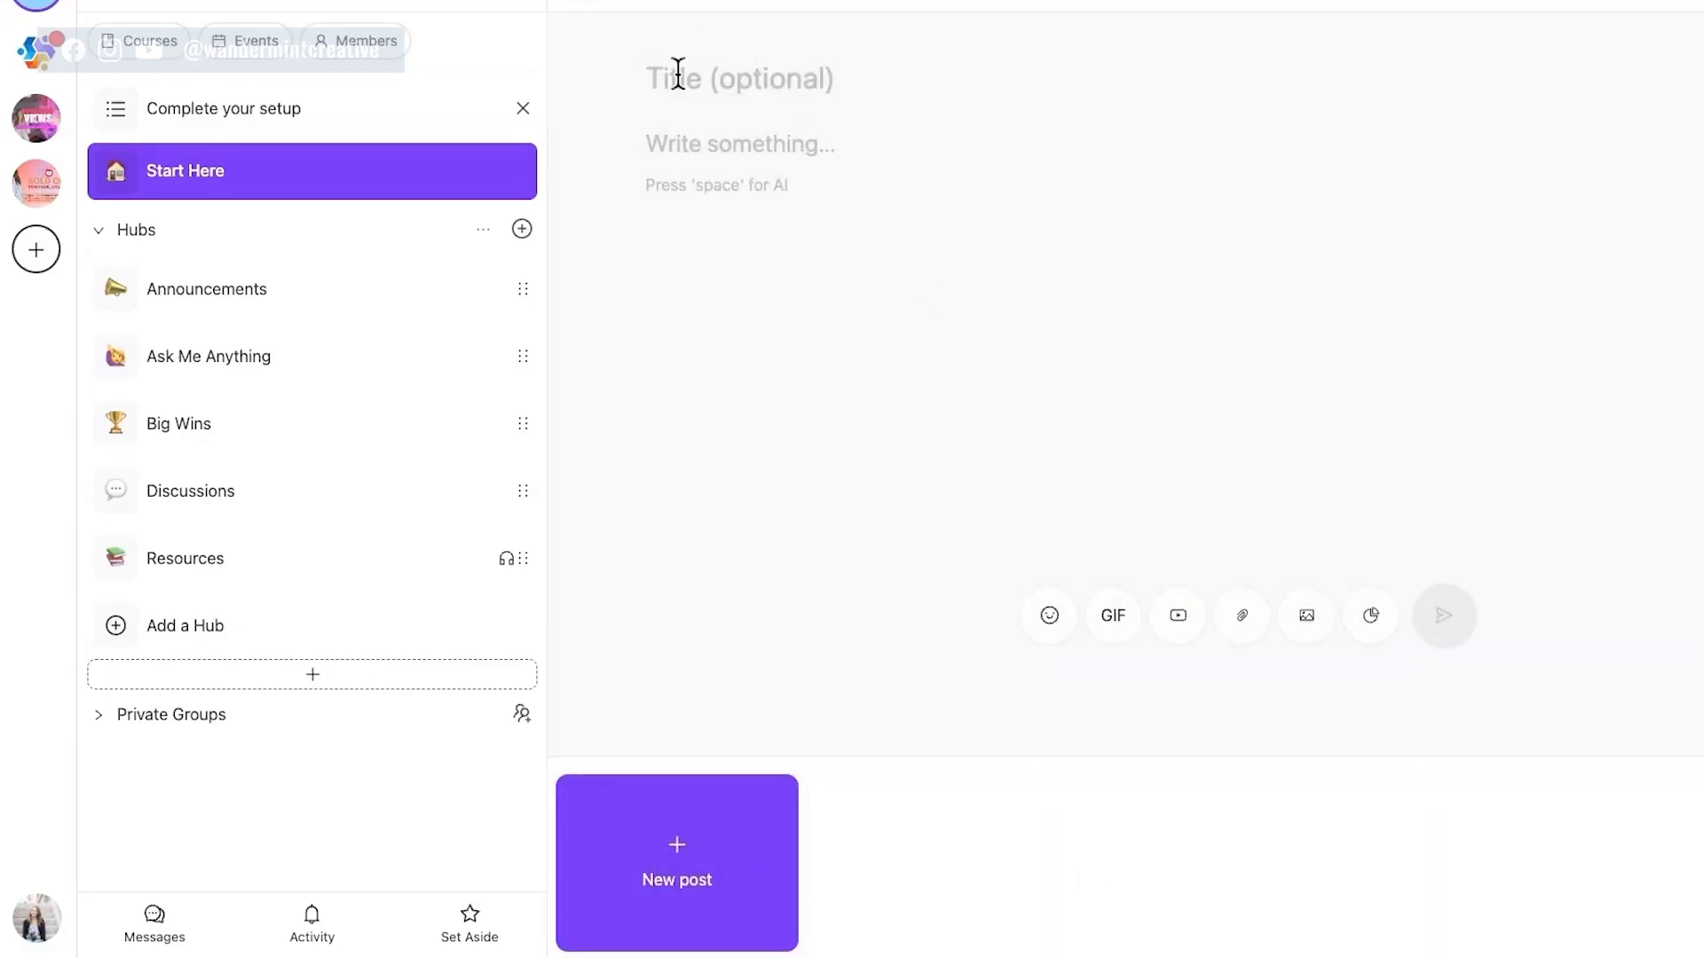
pyautogui.write('Your P')
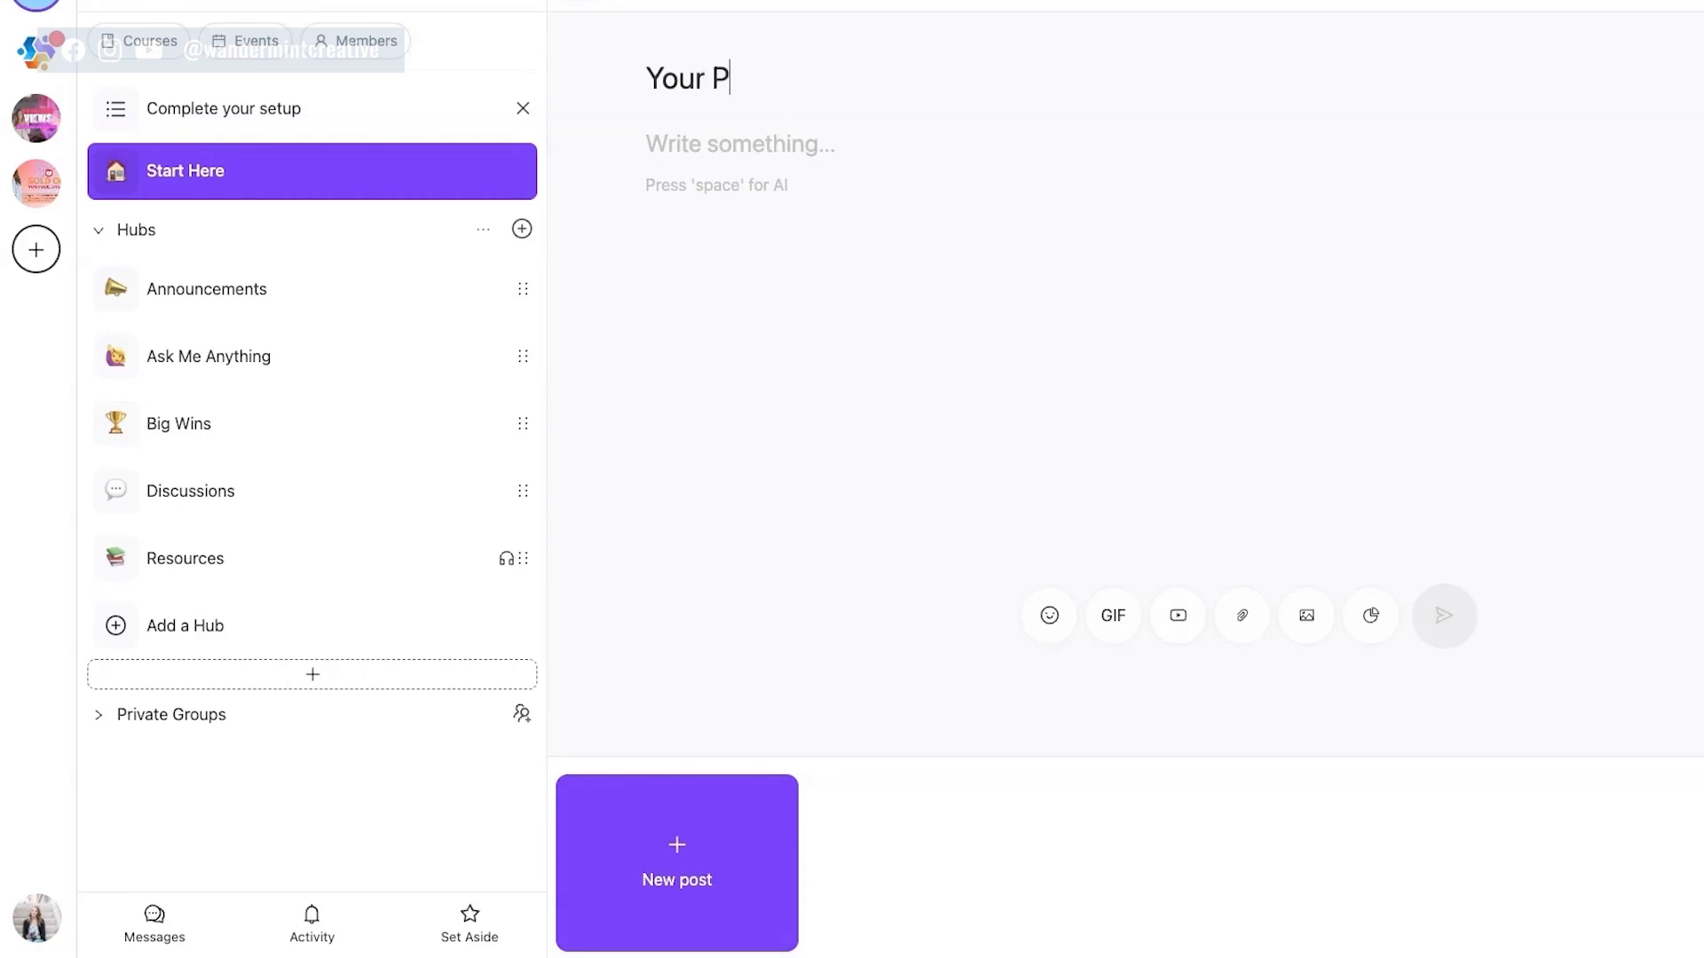
pyautogui.press('BackSpace')
pyautogui.write('Onboarding')
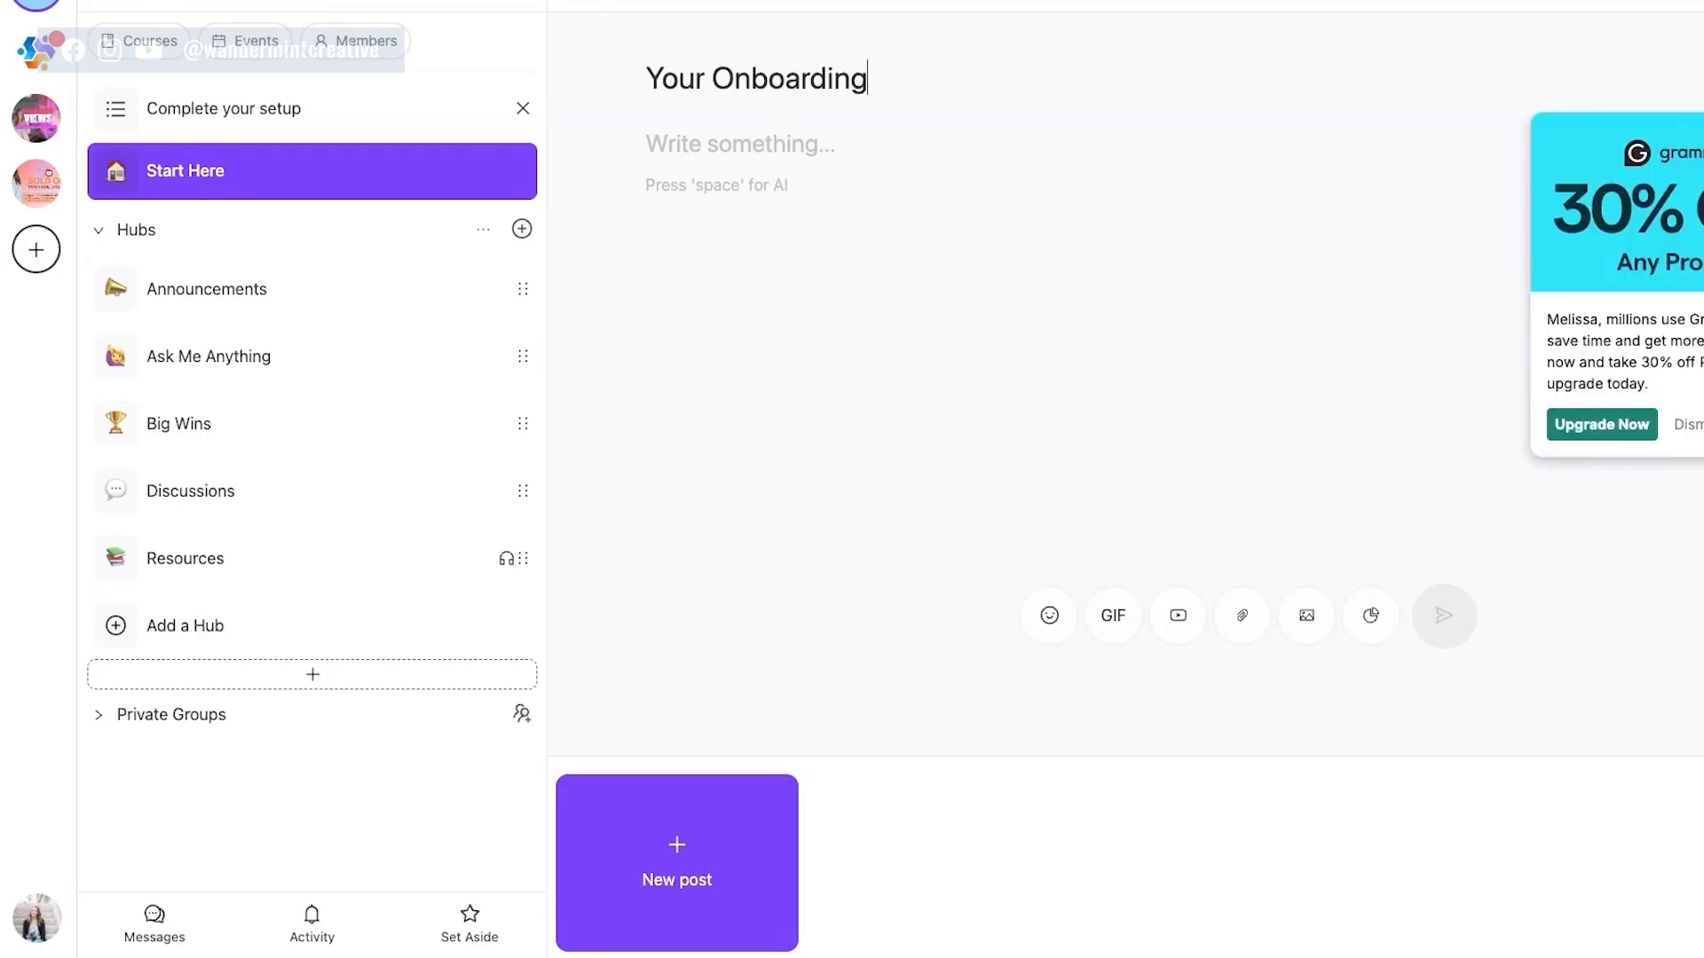
pyautogui.write(' Tasks')
pyautogui.press('Return')
# Write the post's task list: "1. Fill out the Onboarding Form:" and "2. Download Expectation Guide:", separated by a blank line
pyautogui.write('1. Fill o')
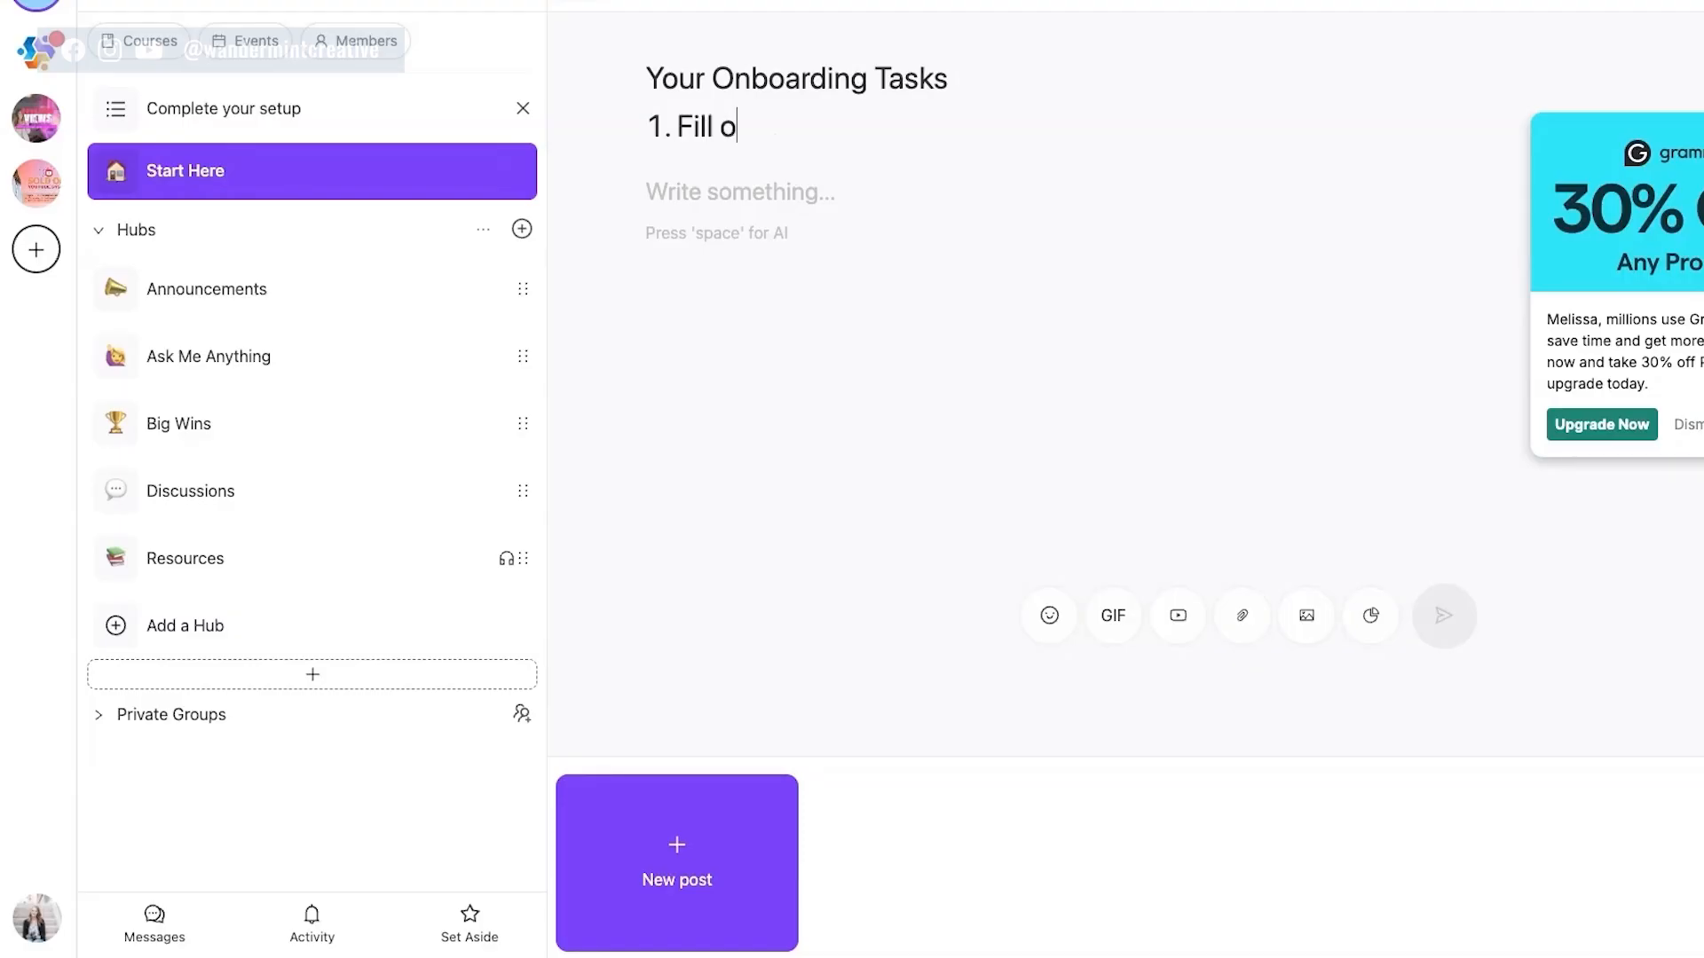
pyautogui.write('ut Onboarding Form:')
pyautogui.press('Return')
pyautogui.write('2.')
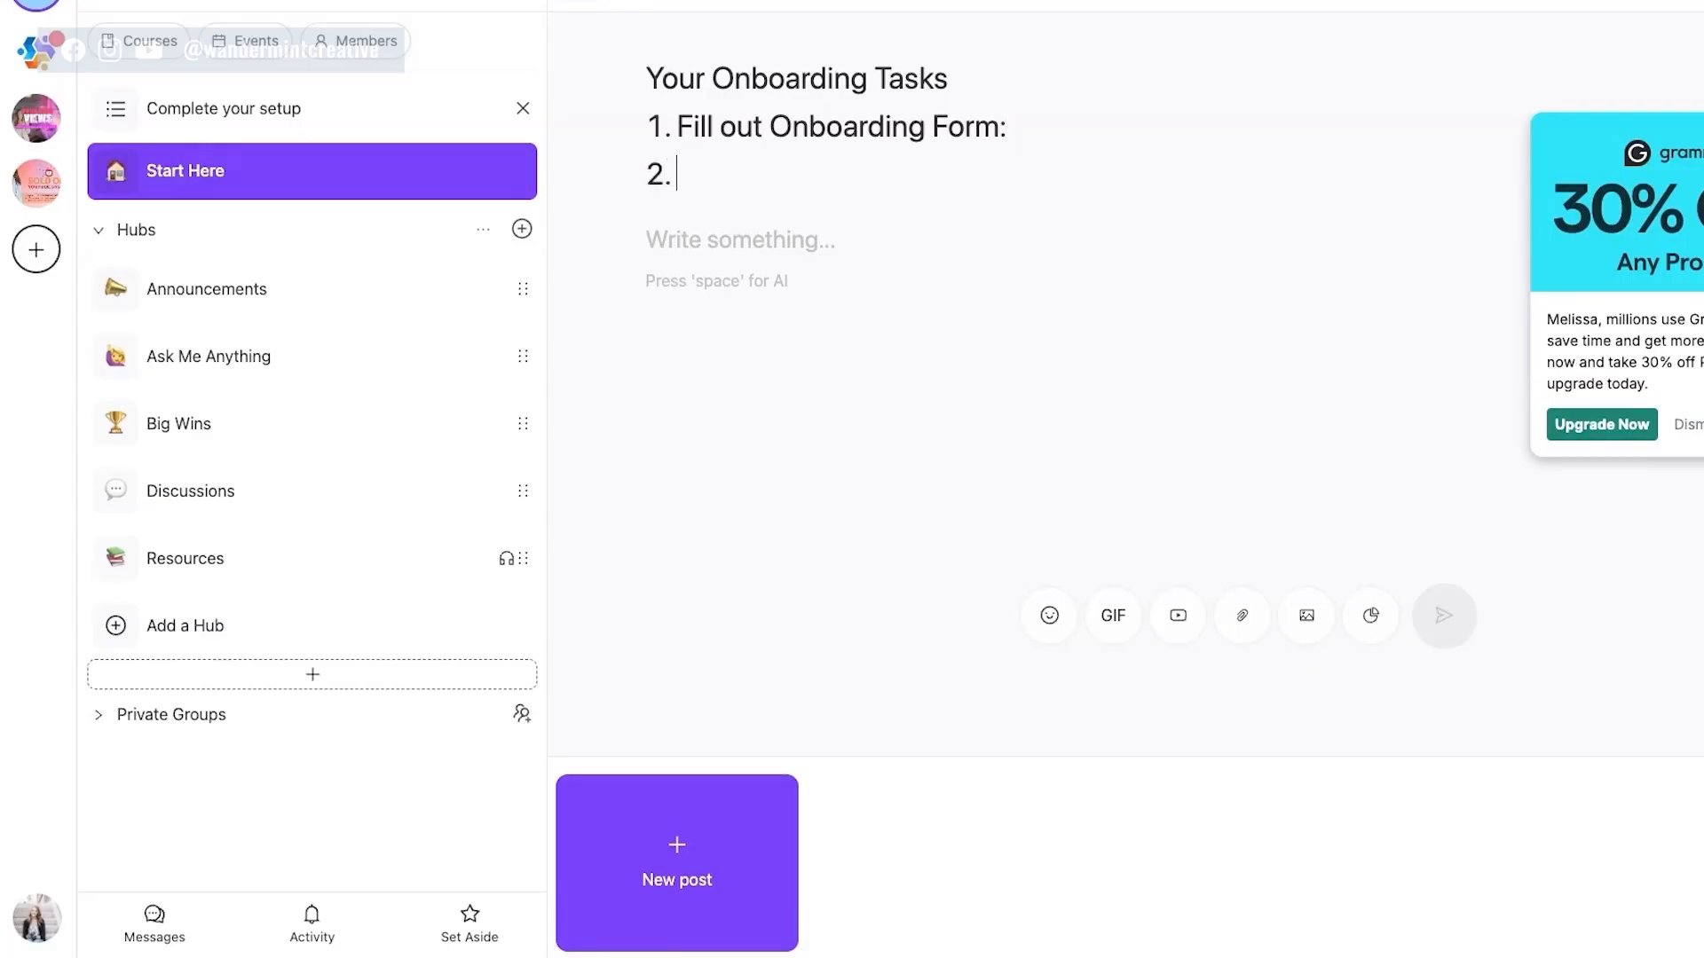
pyautogui.write(' Download Expectation Guide:')
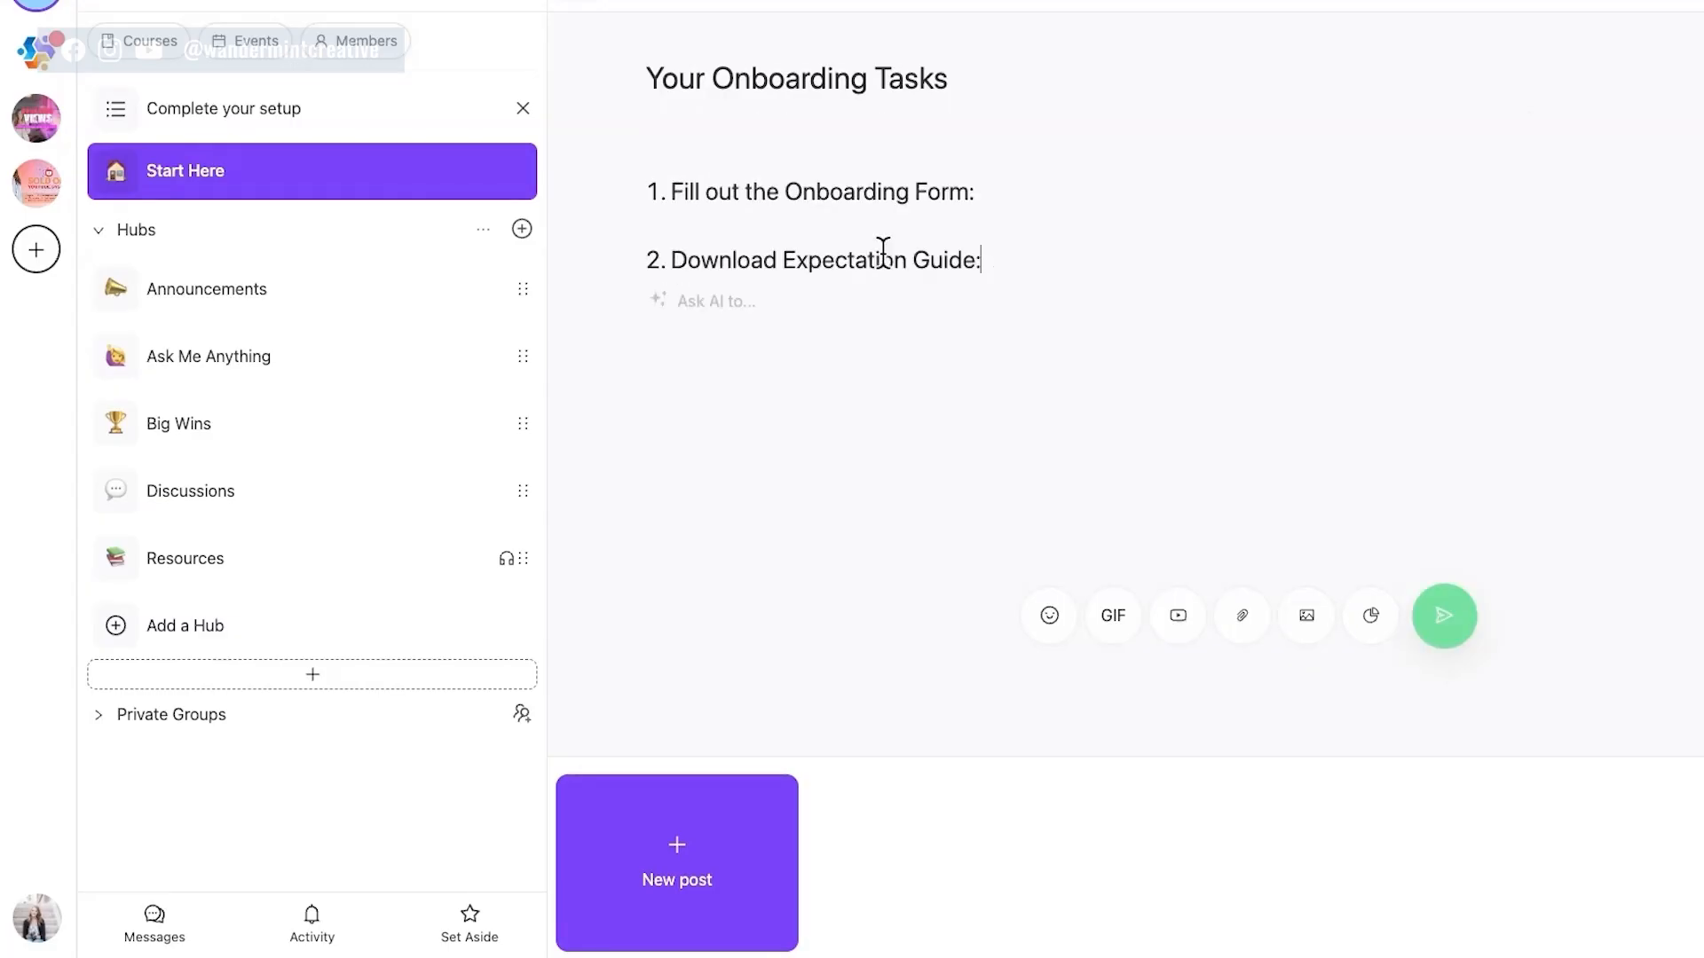
pyautogui.press('BackSpace')
pyautogui.press('Return')
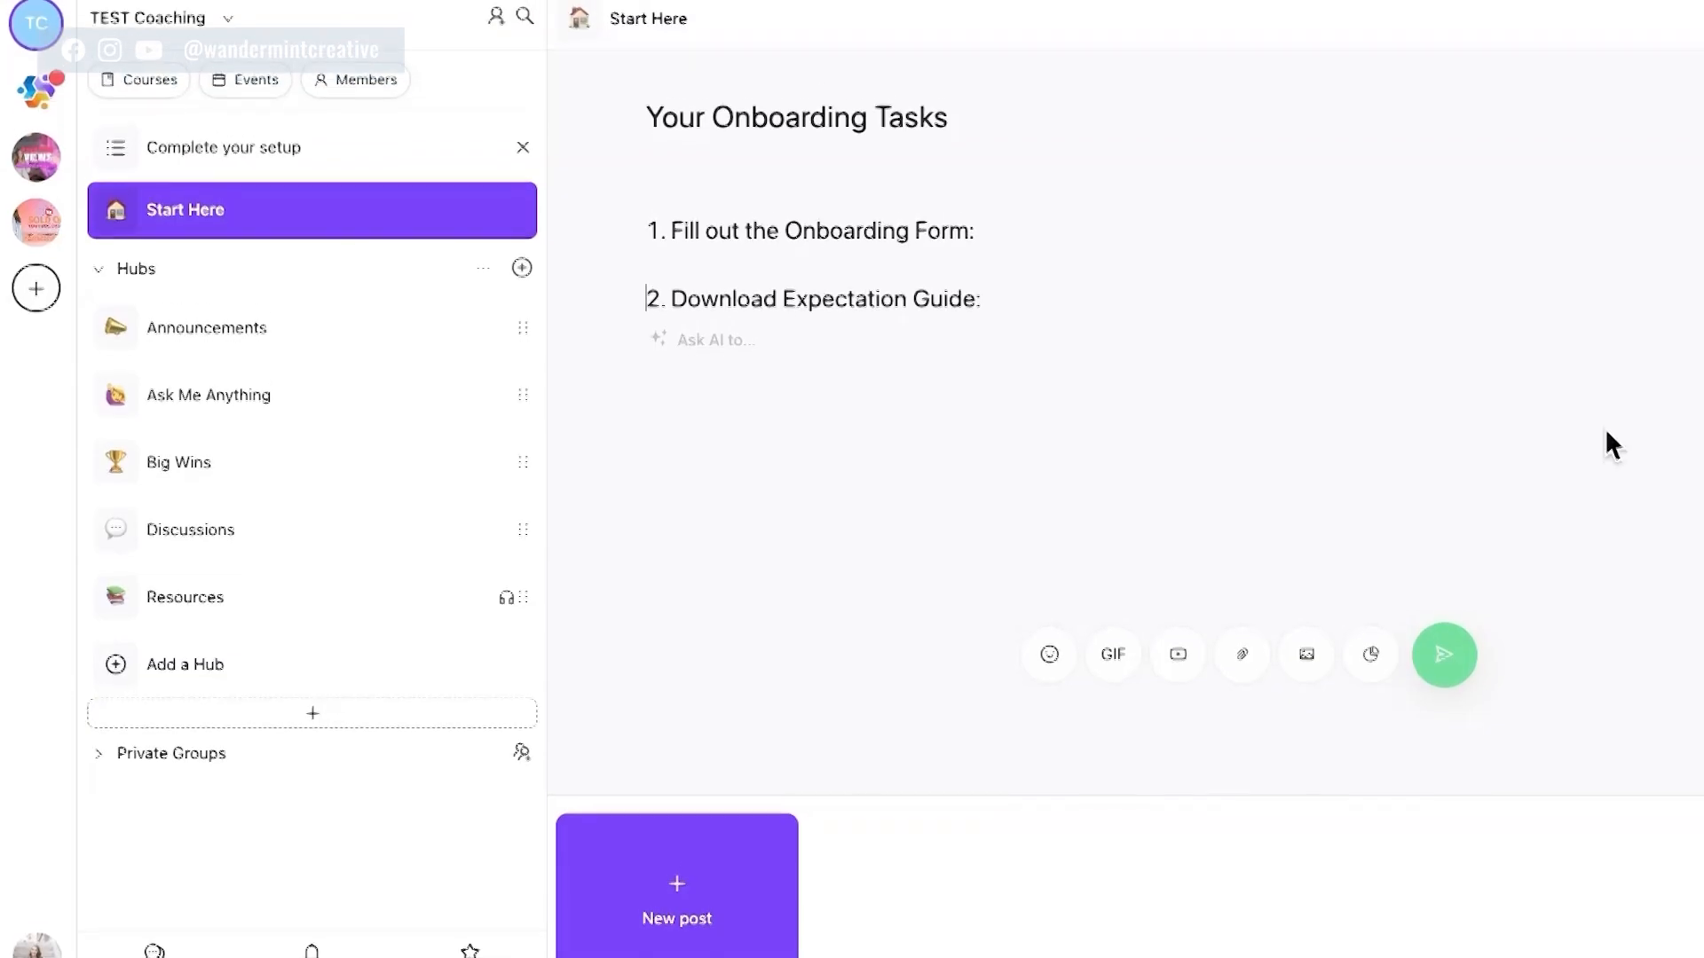
# Open the space's course gallery and start a new self-paced course
pyautogui.click(151, 97)
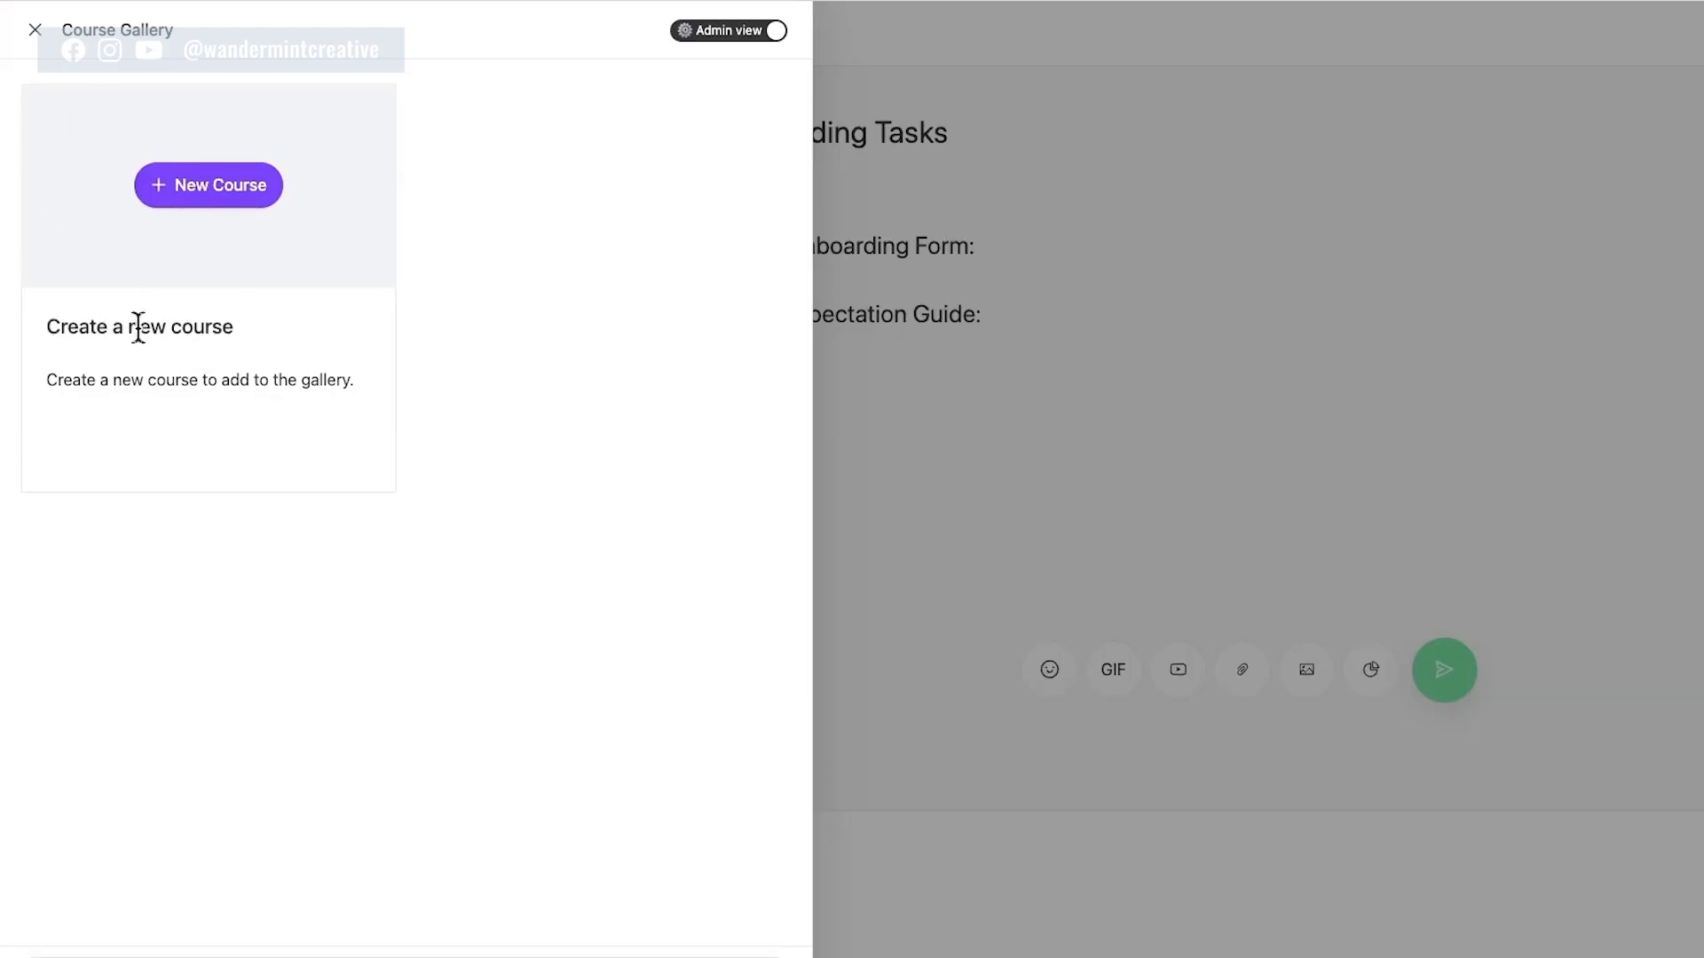
pyautogui.click(227, 190)
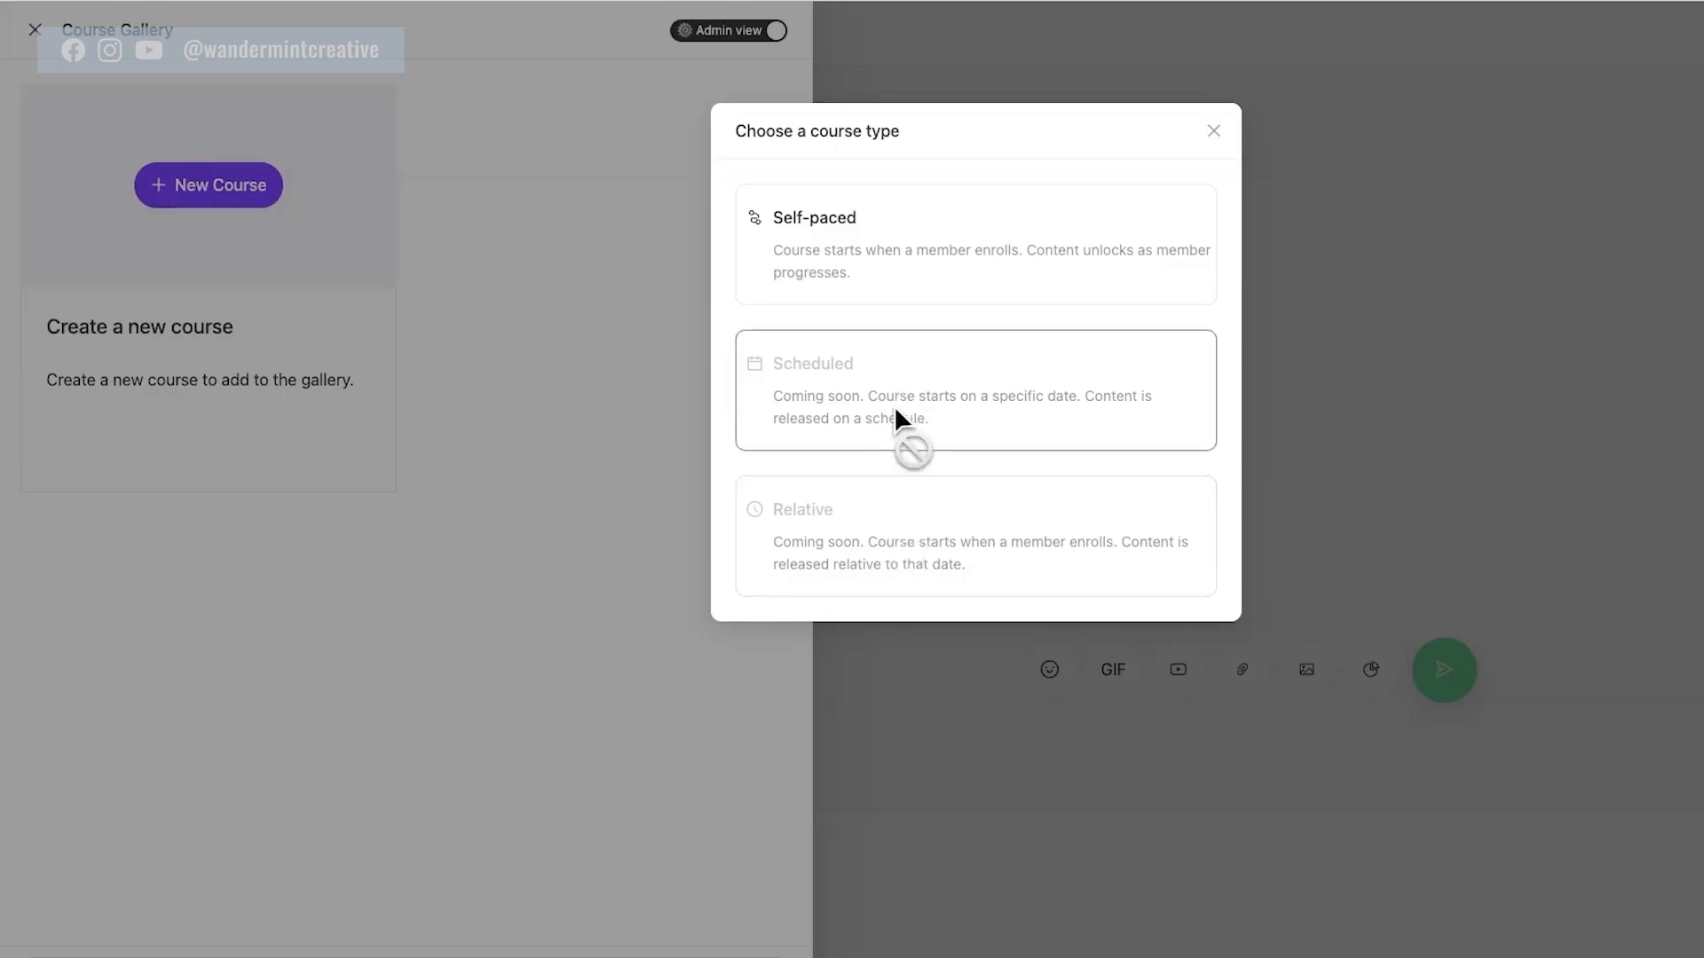
pyautogui.click(834, 253)
# Enter TEST as both the course name and the course description
pyautogui.click(876, 238)
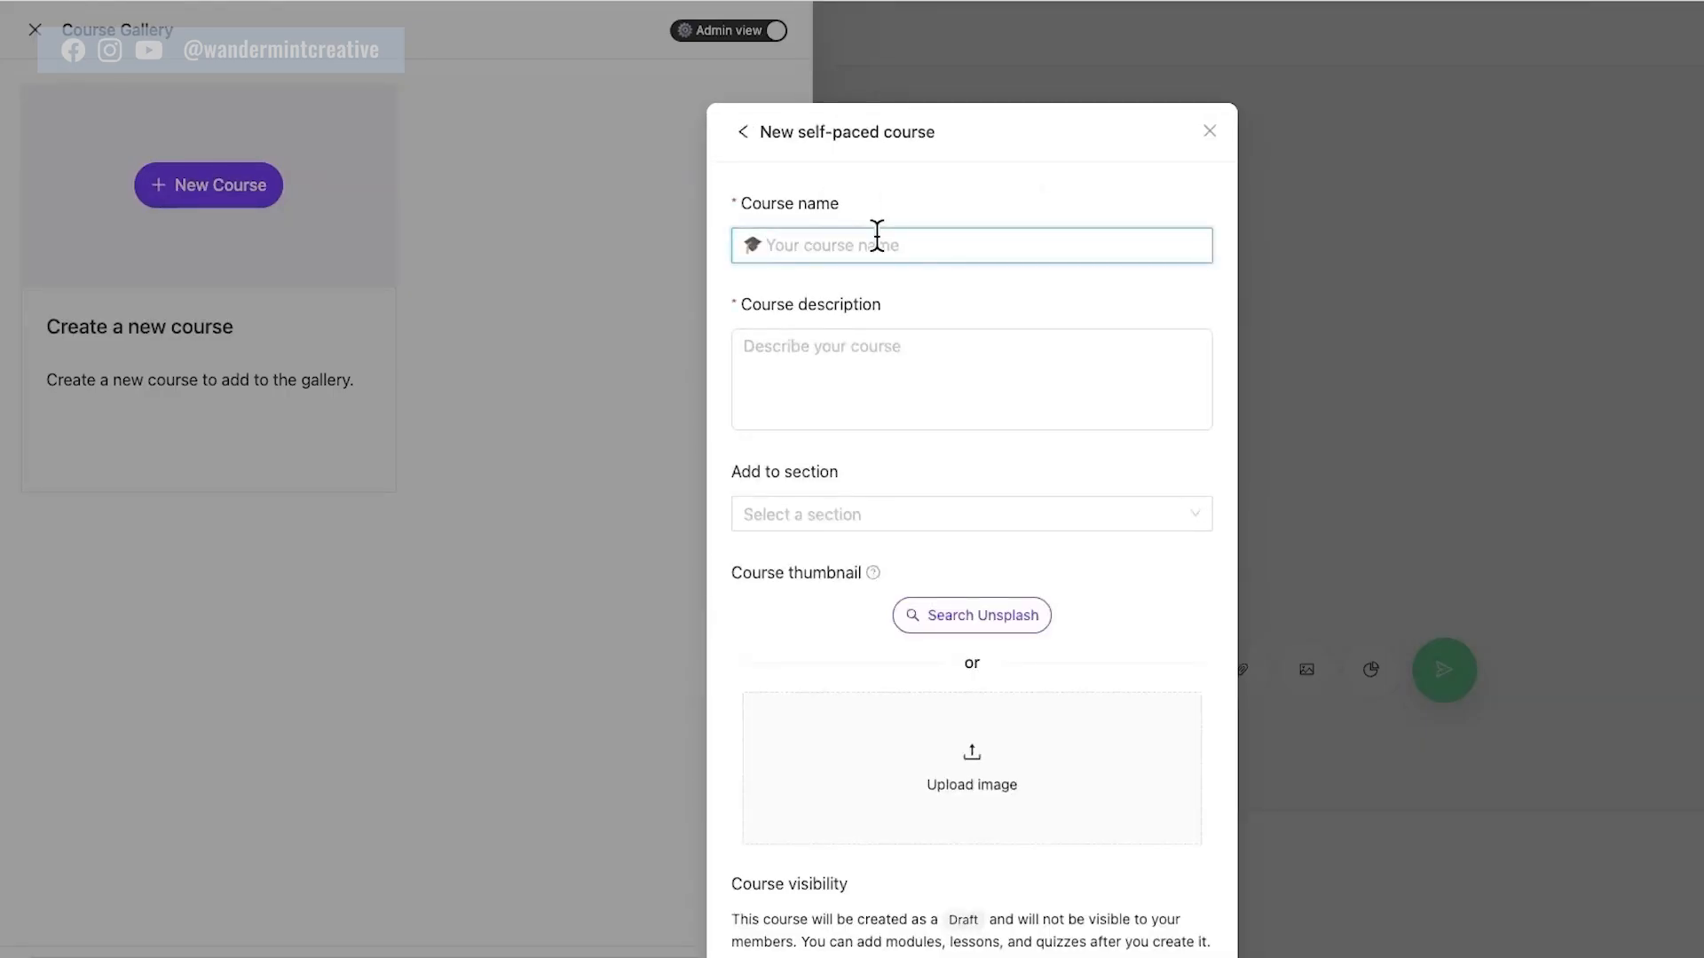
pyautogui.write('TEST')
pyautogui.click(858, 359)
pyautogui.write('TEST')
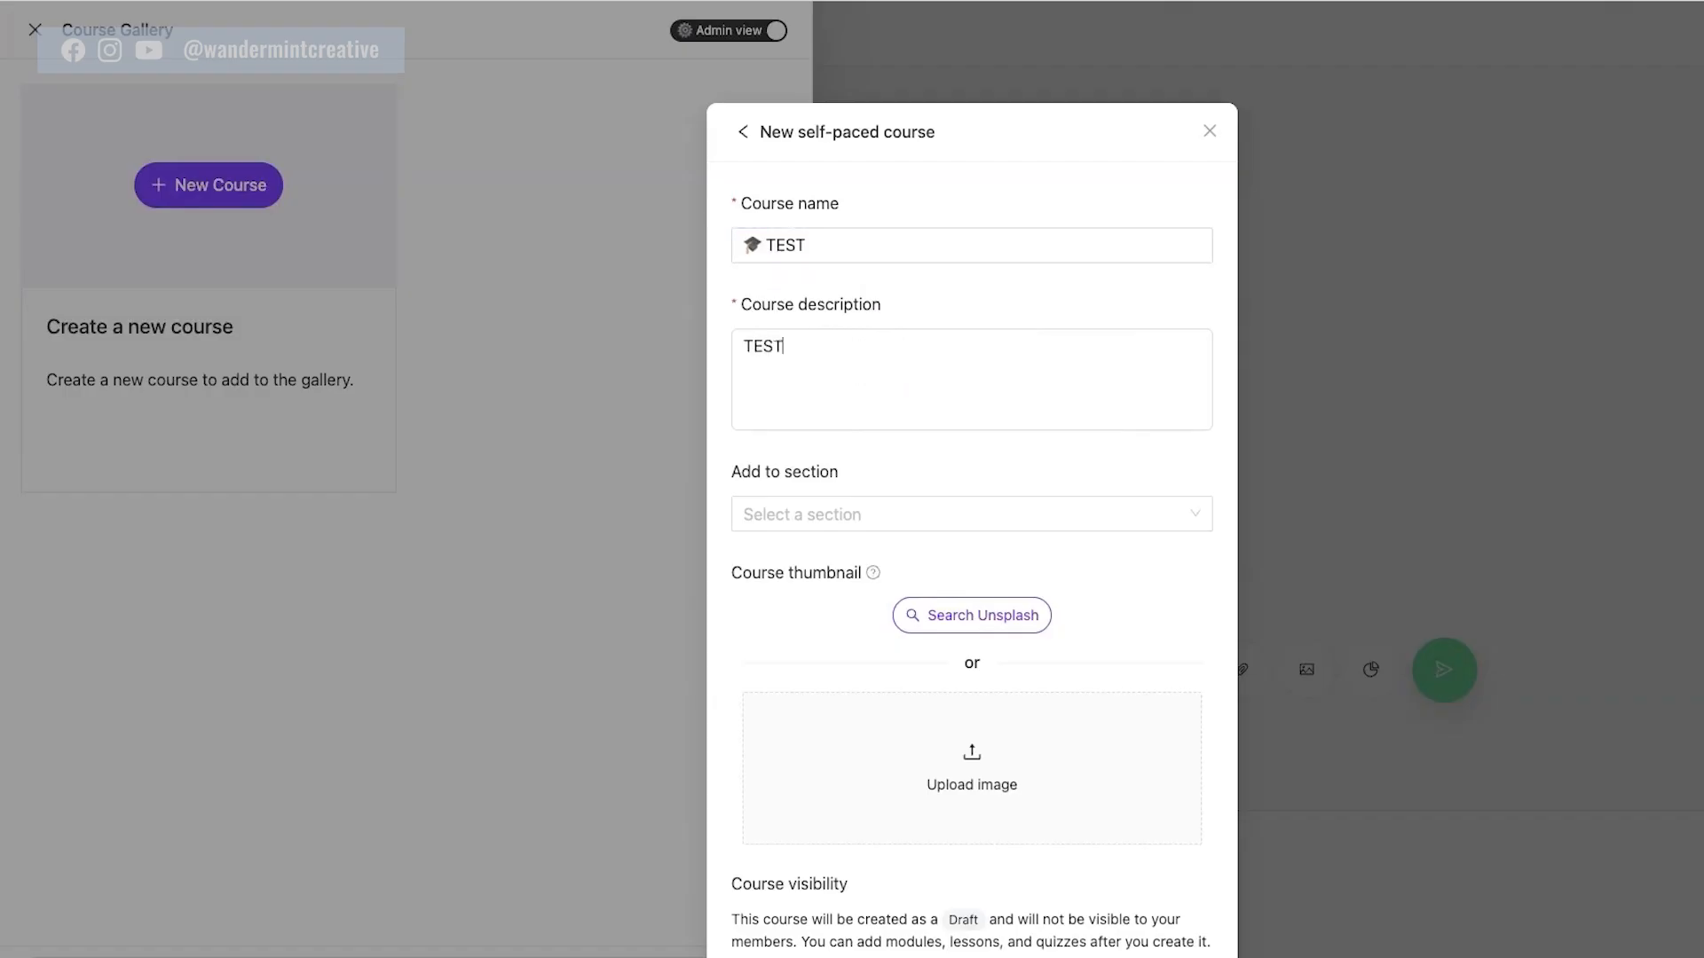
# Assign the new course to the Hubs section
pyautogui.click(834, 524)
pyautogui.click(770, 556)
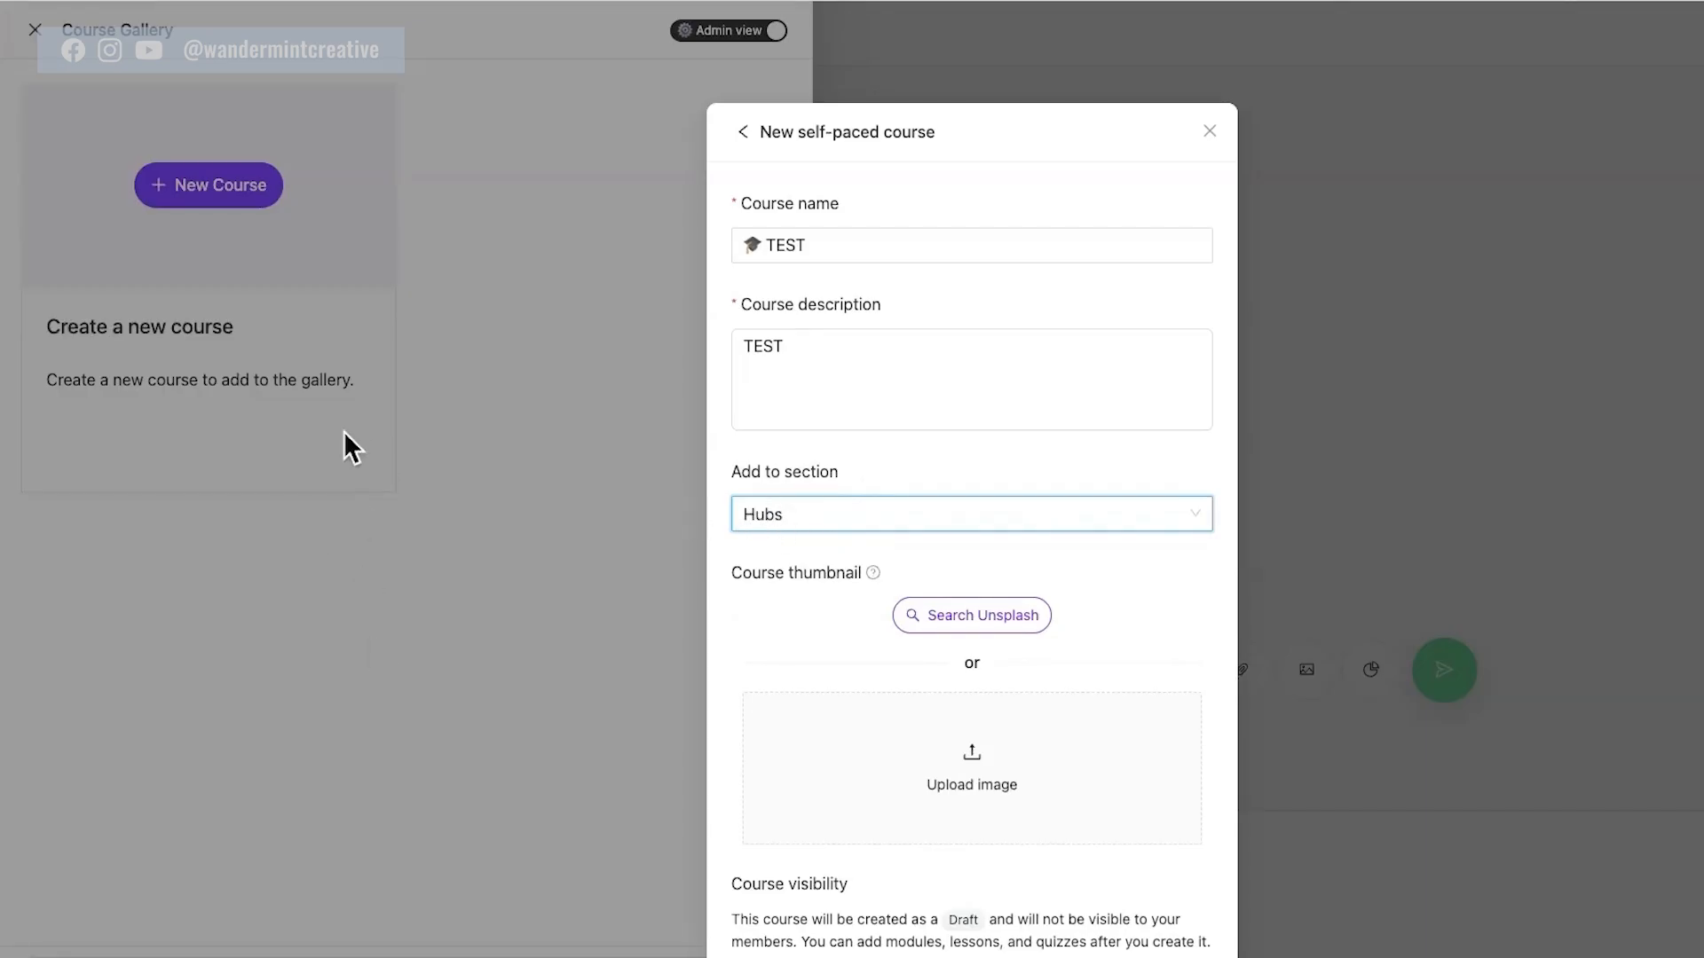
pyautogui.click(824, 535)
pyautogui.click(810, 525)
pyautogui.click(818, 533)
pyautogui.click(793, 535)
pyautogui.scroll(-2, 843, 591)
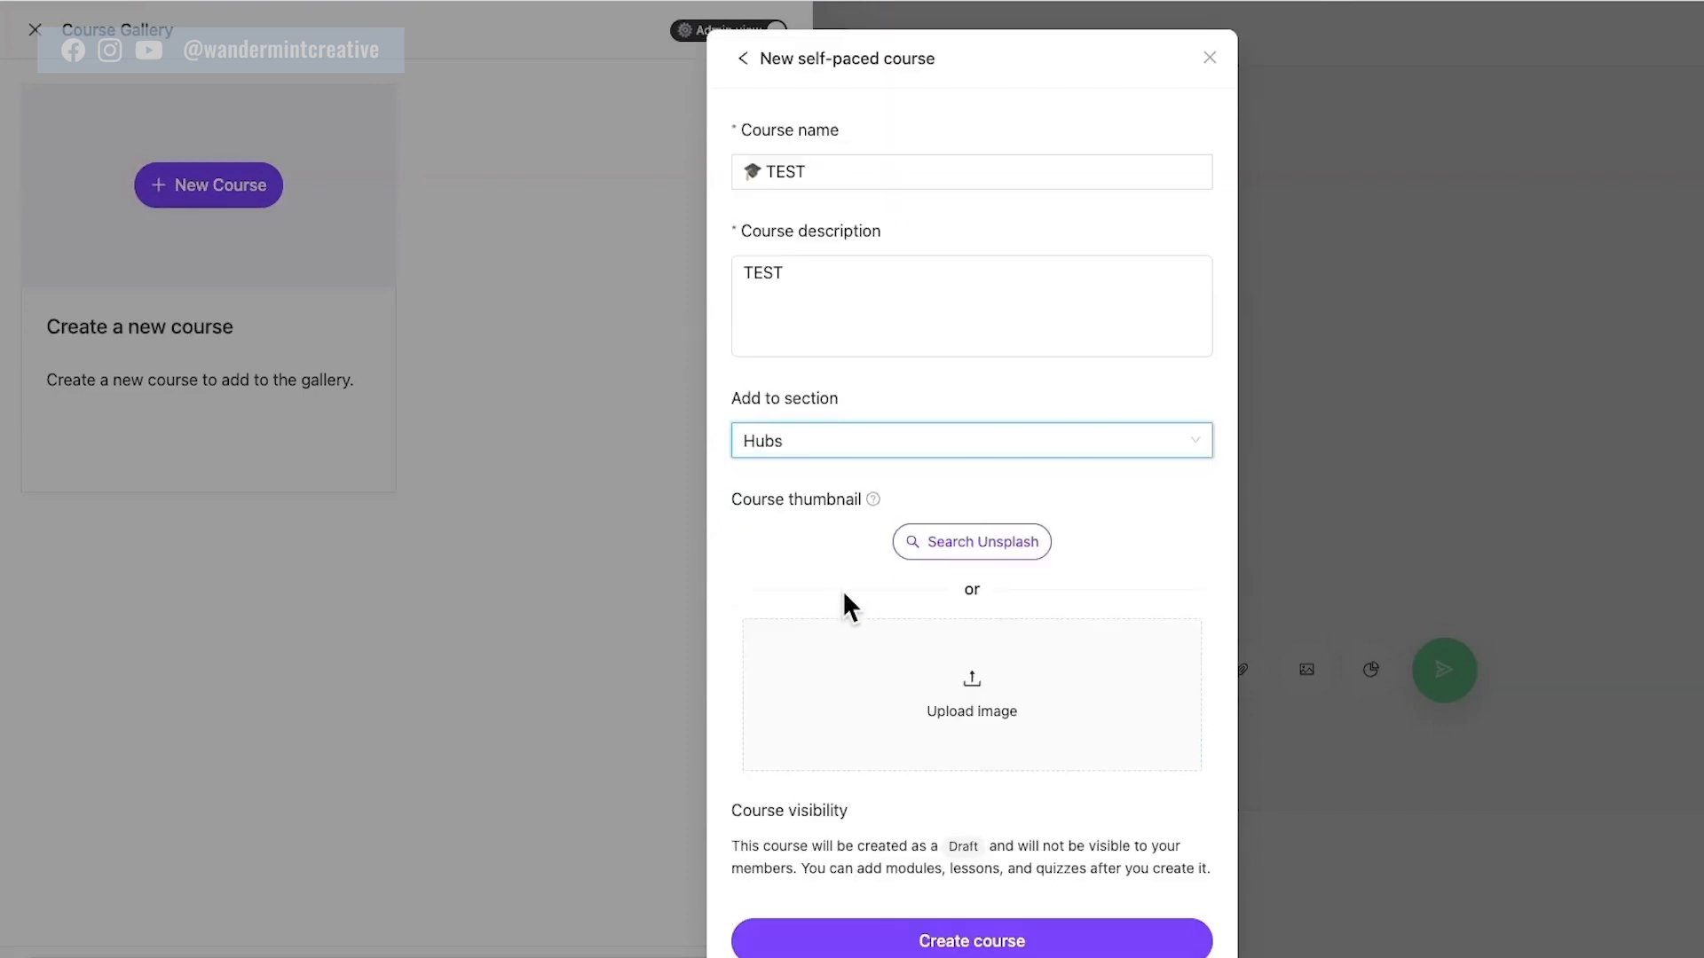
# Create the course and review its About page, covering the level, instructor, learning outcomes and prerequisites
pyautogui.click(994, 943)
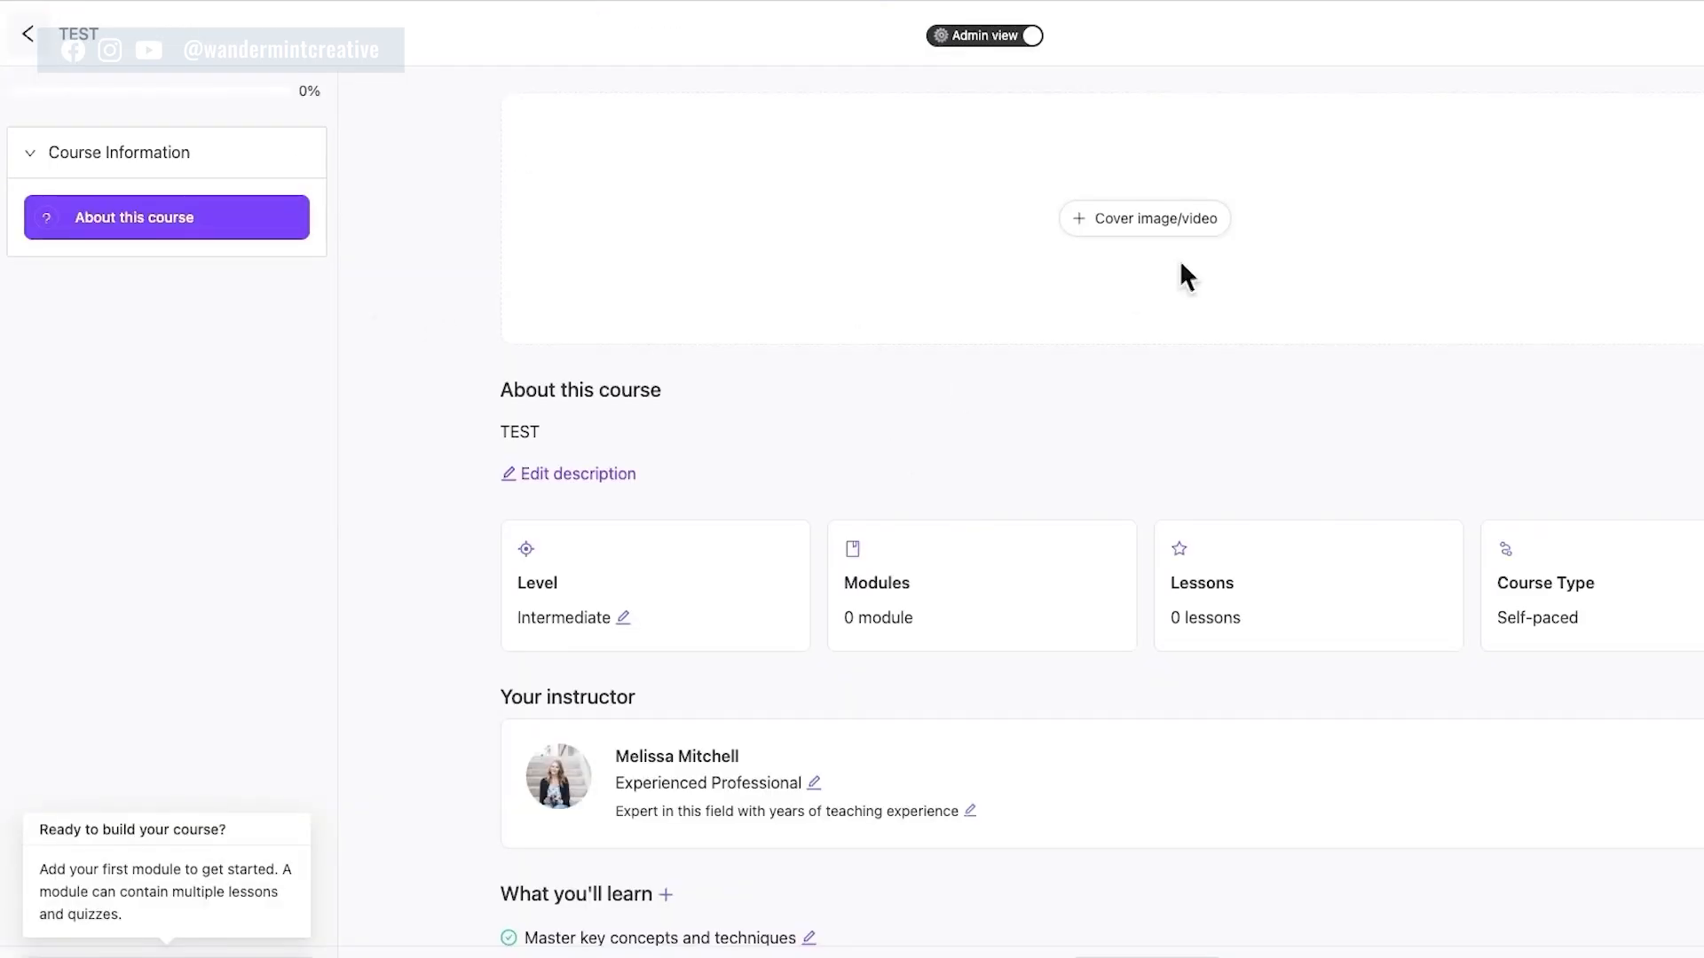
pyautogui.scroll(-1, 1189, 229)
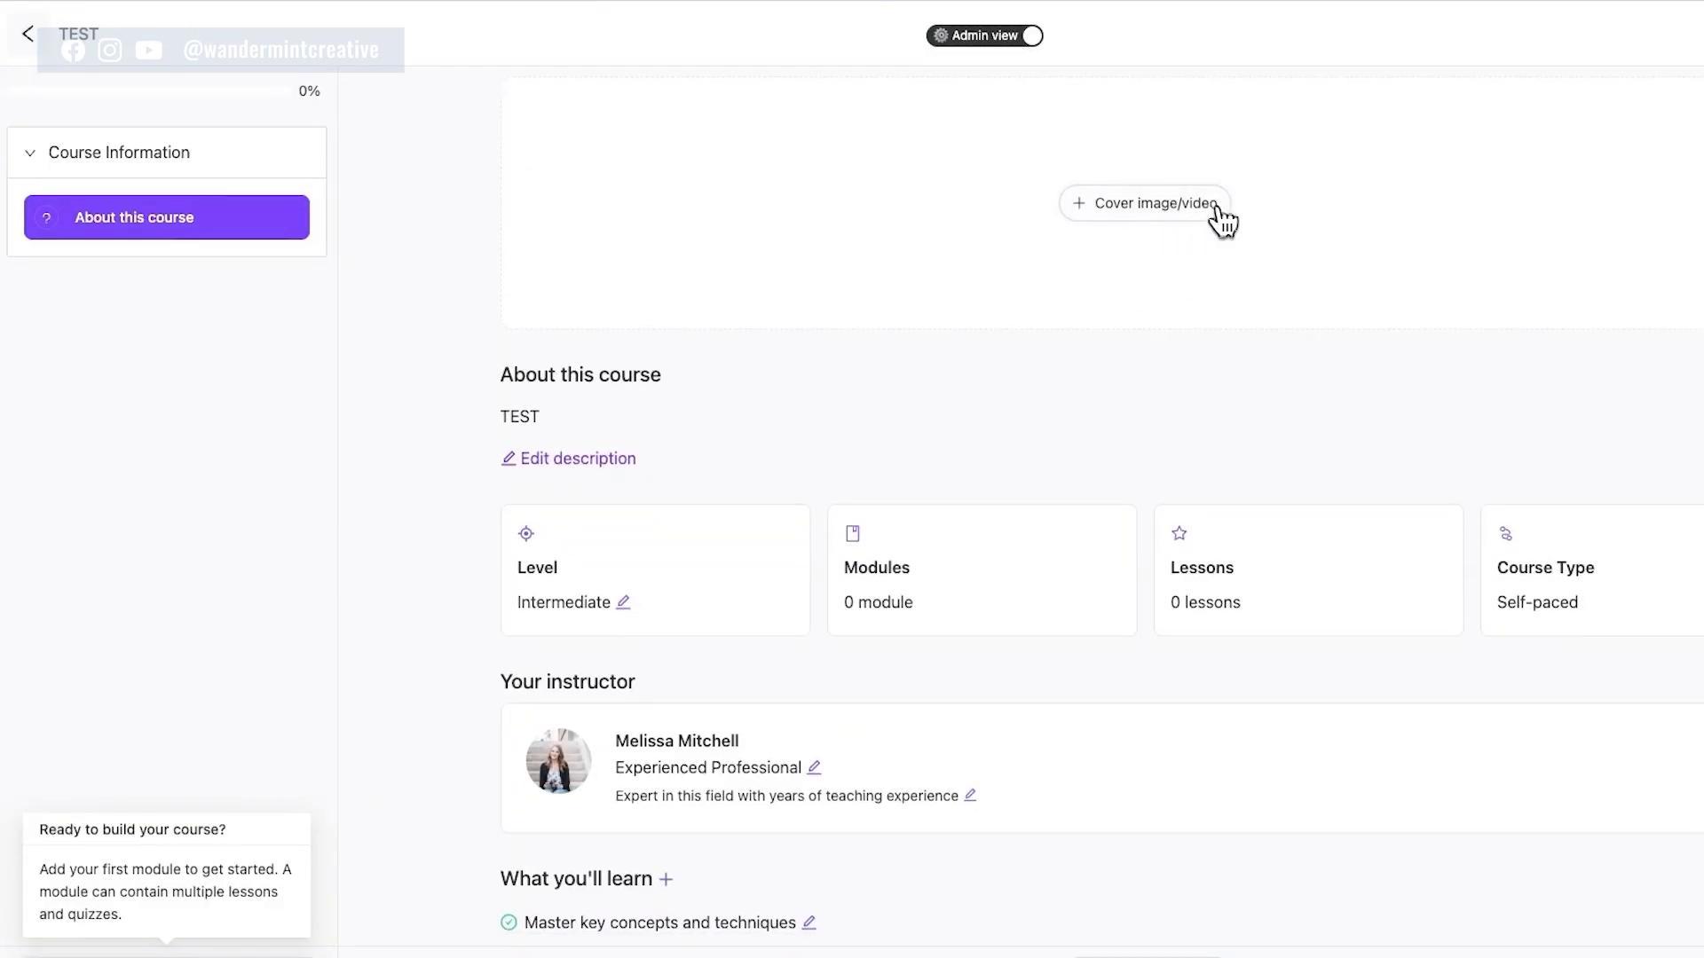
pyautogui.click(625, 604)
pyautogui.doubleClick(630, 602)
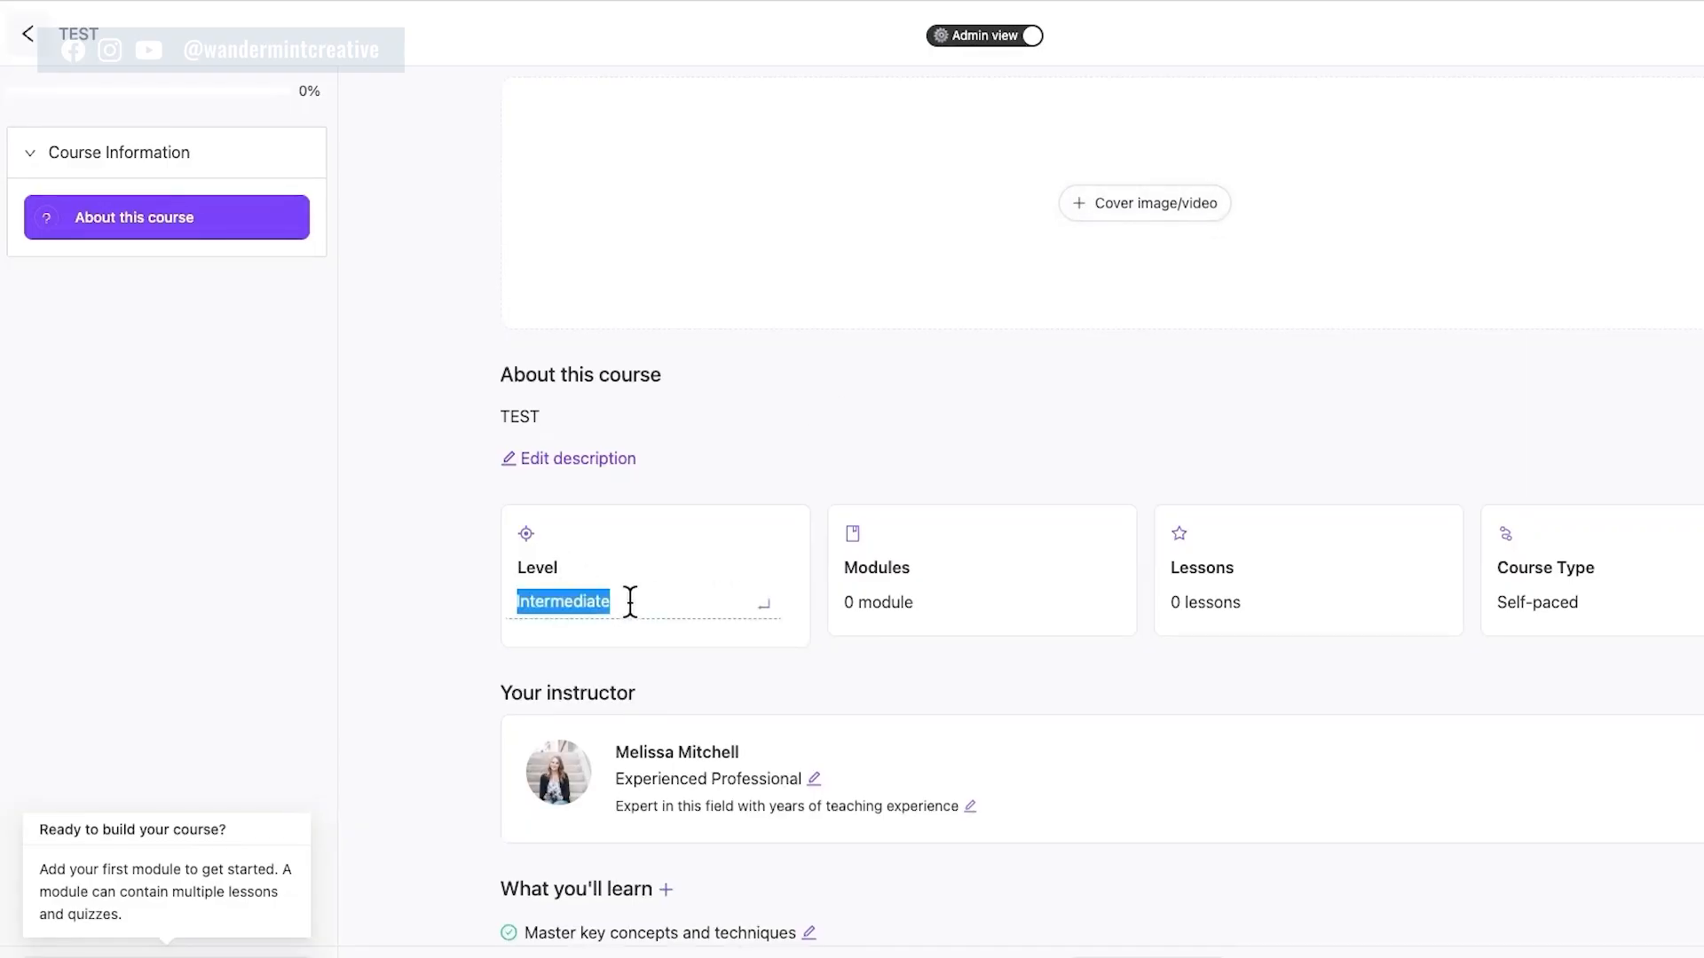
pyautogui.click(444, 635)
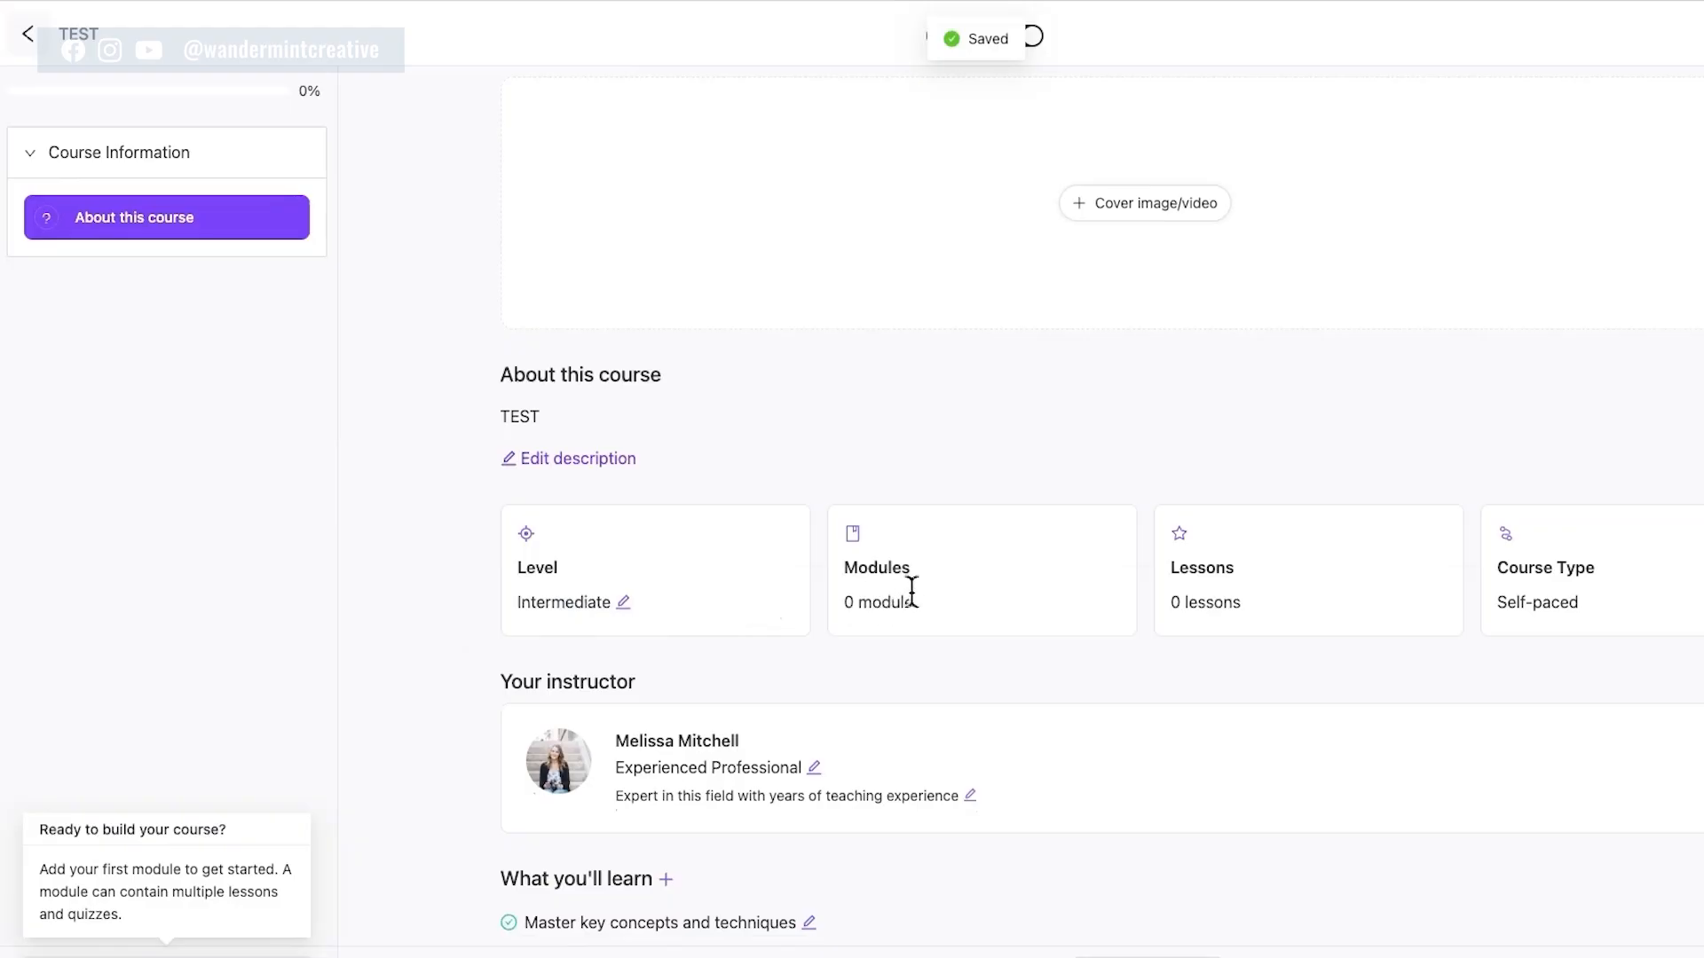
pyautogui.scroll(-2, 1508, 573)
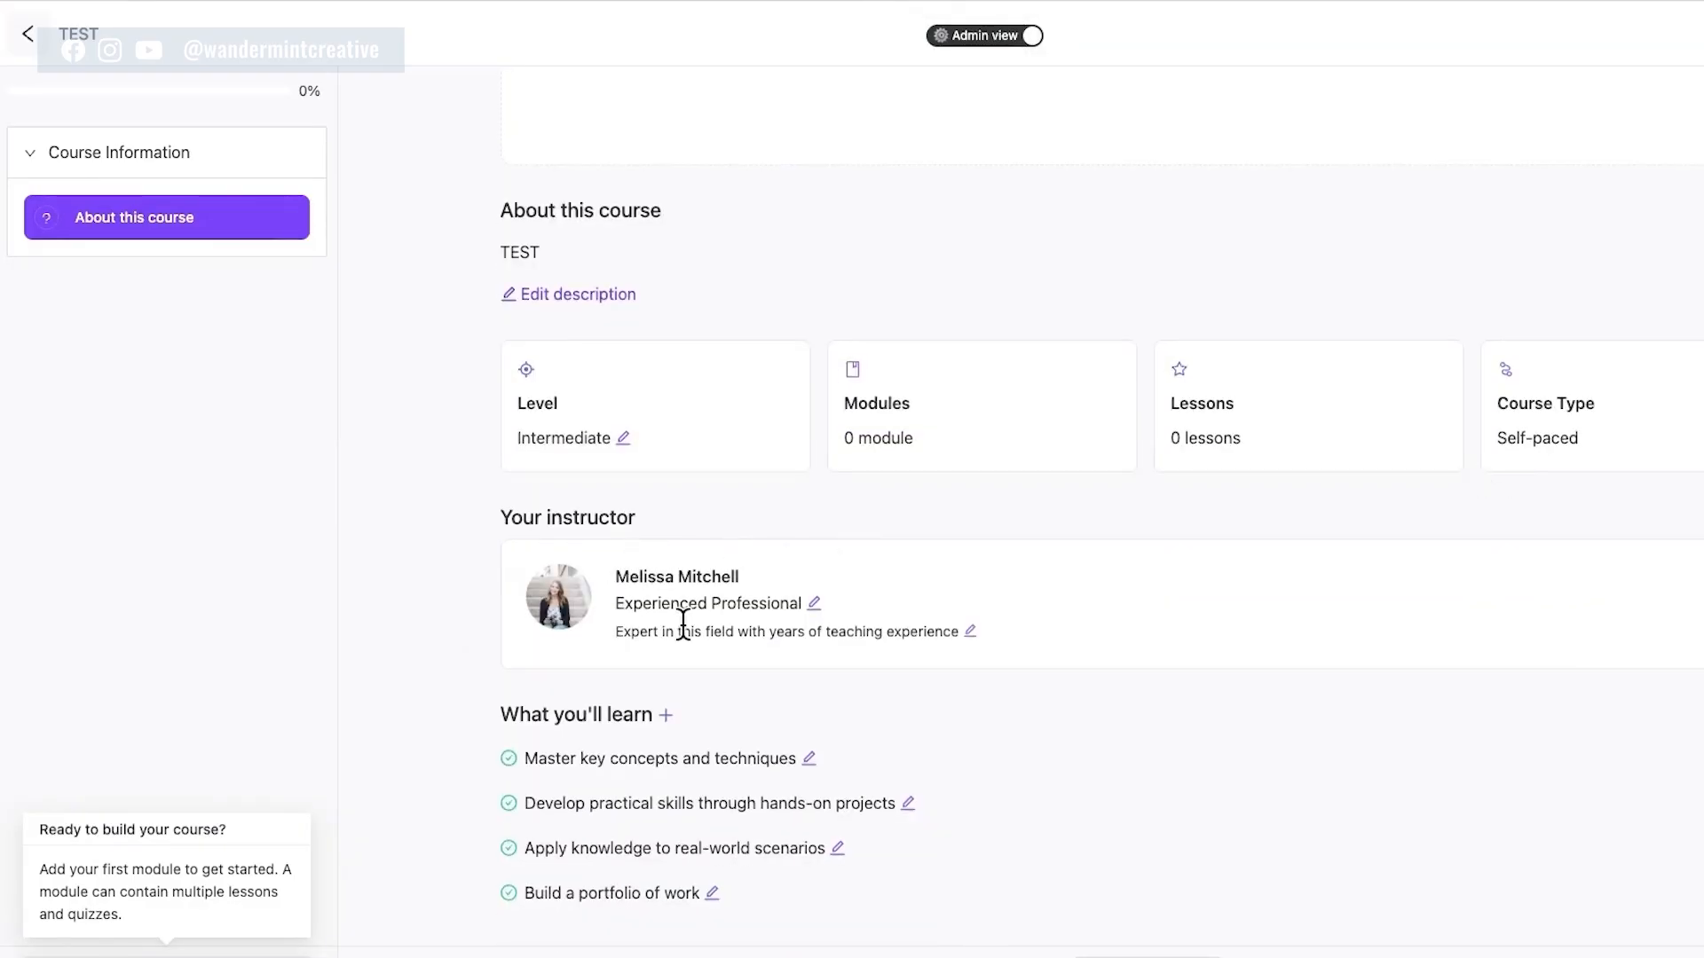
pyautogui.scroll(-2, 688, 632)
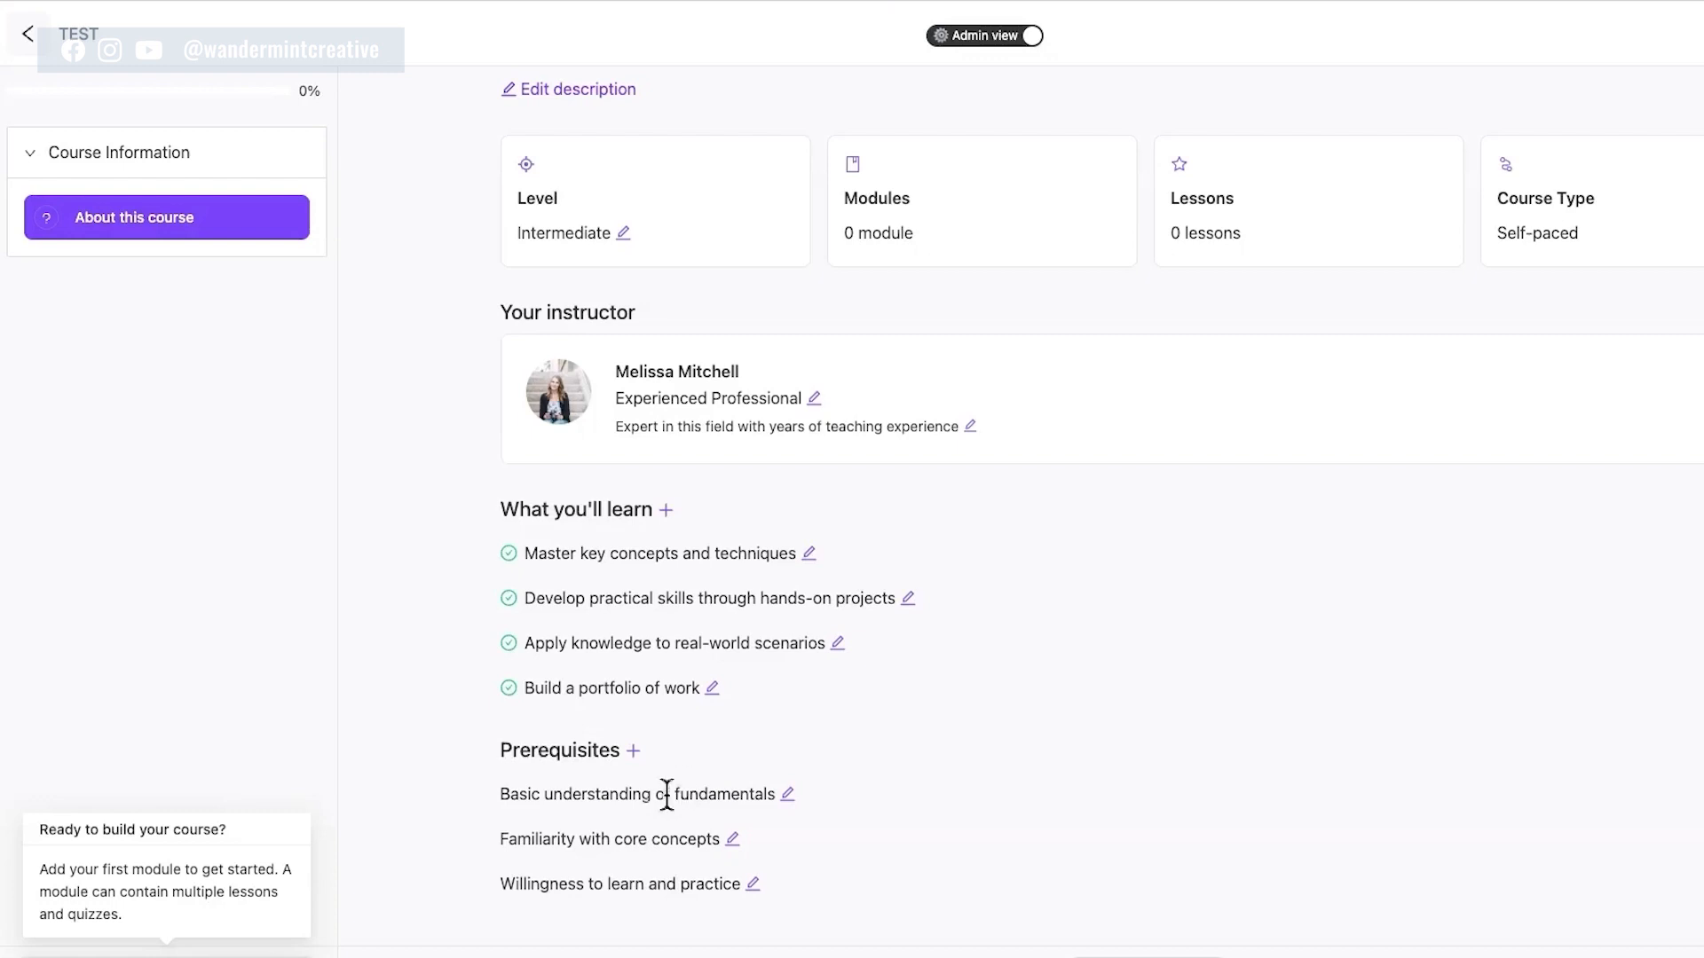
pyautogui.scroll(5, 807, 803)
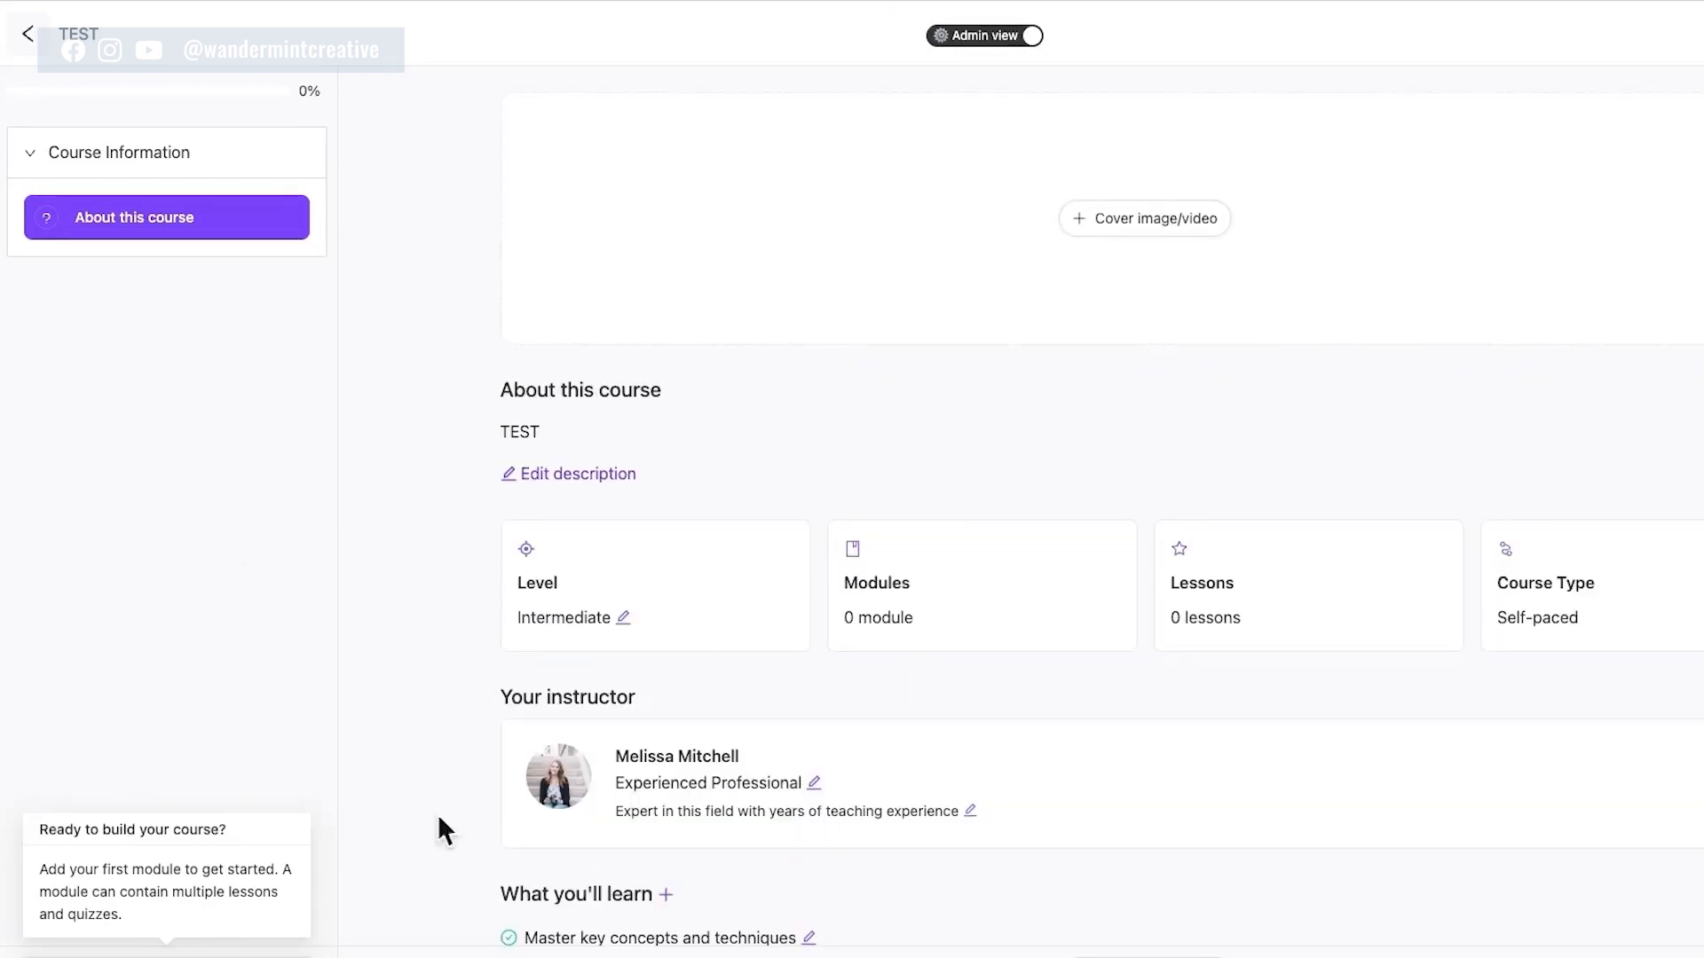
# Add a first module named Module 1 to the TEST course
pyautogui.click(167, 954)
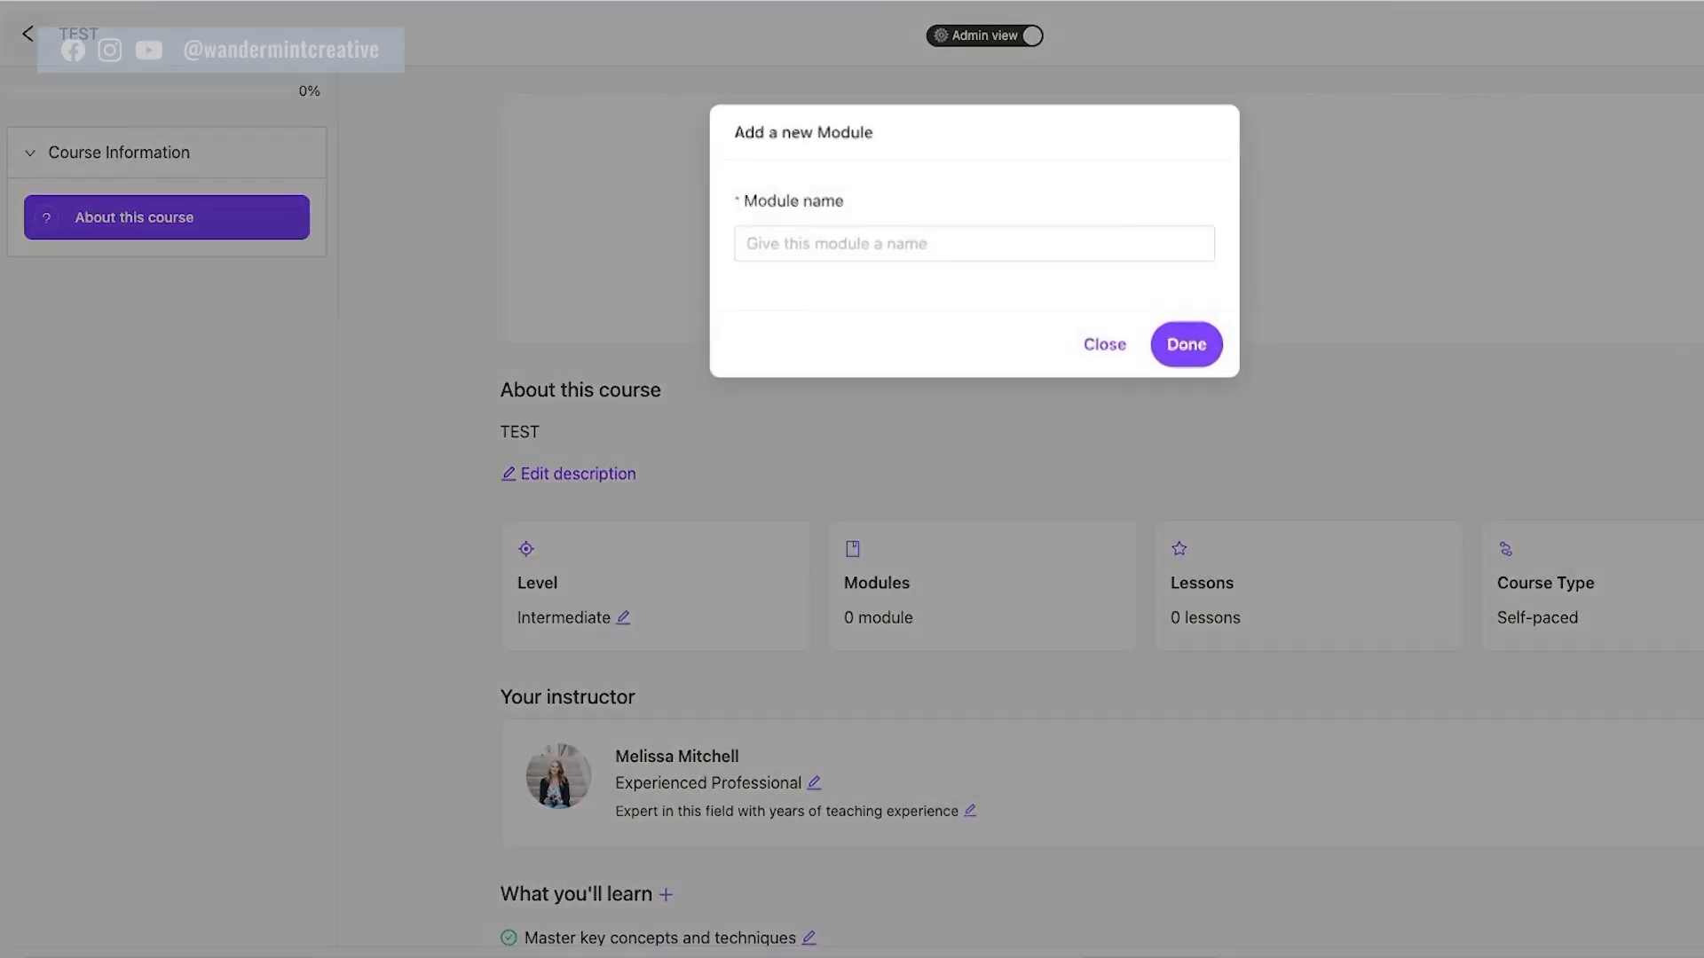
pyautogui.click(1000, 240)
pyautogui.write('Module 1')
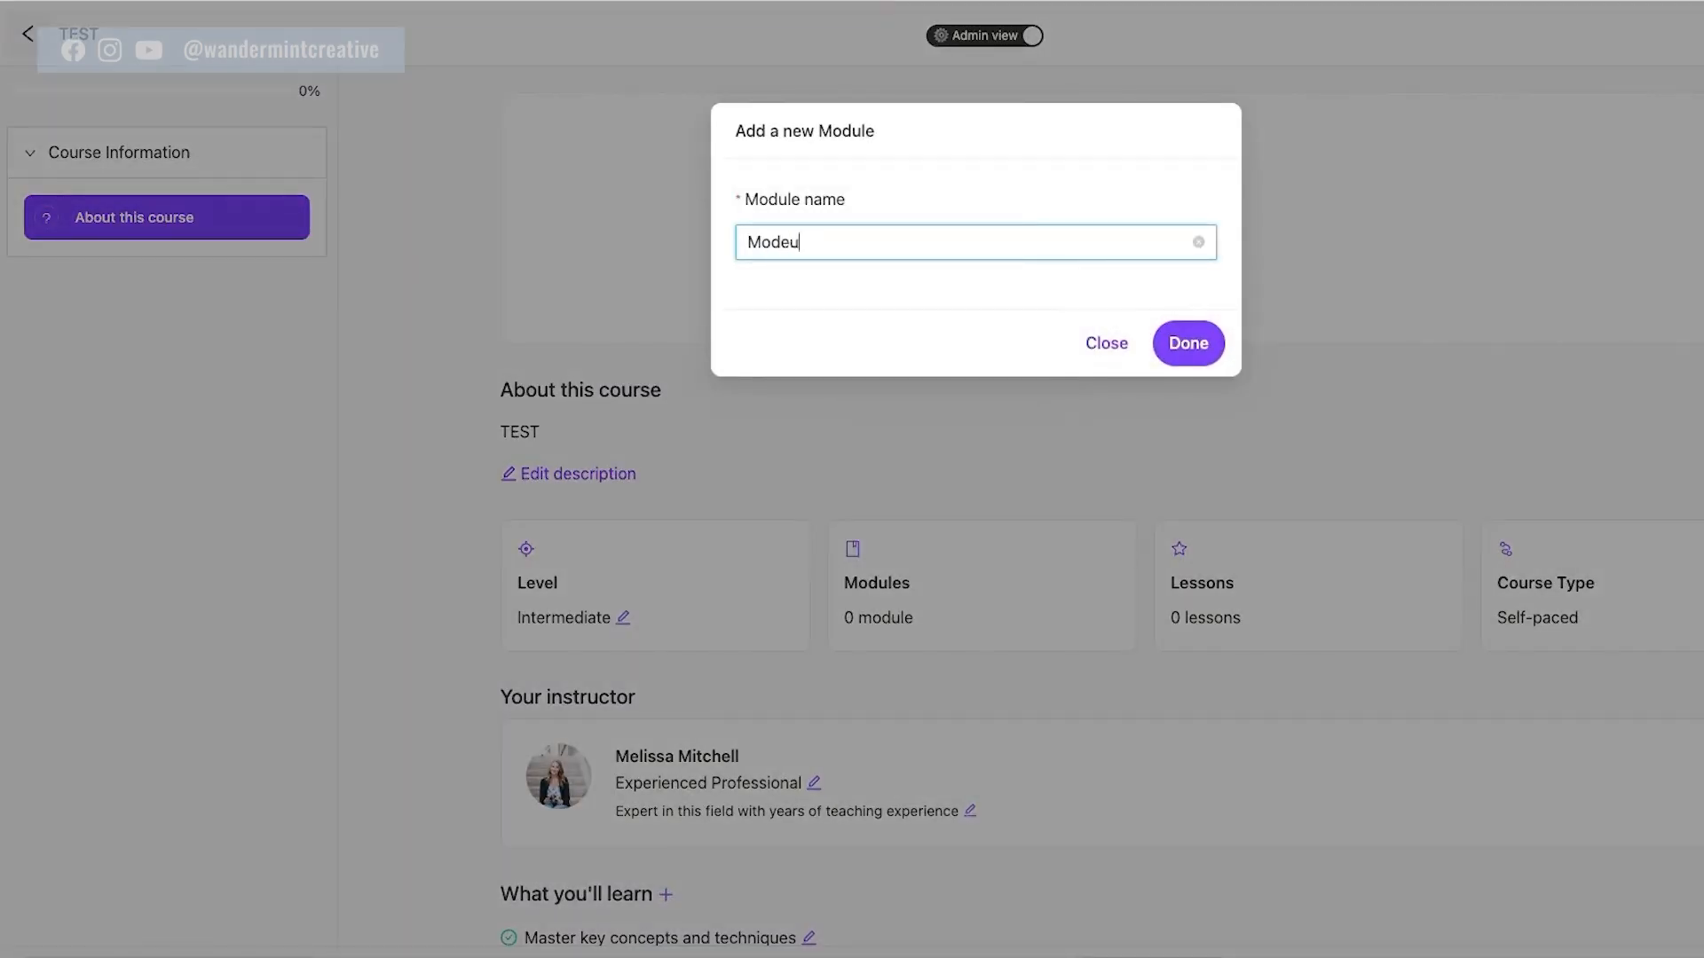
pyautogui.press('Return')
# Try switching Module 1 off and back on
pyautogui.click(104, 302)
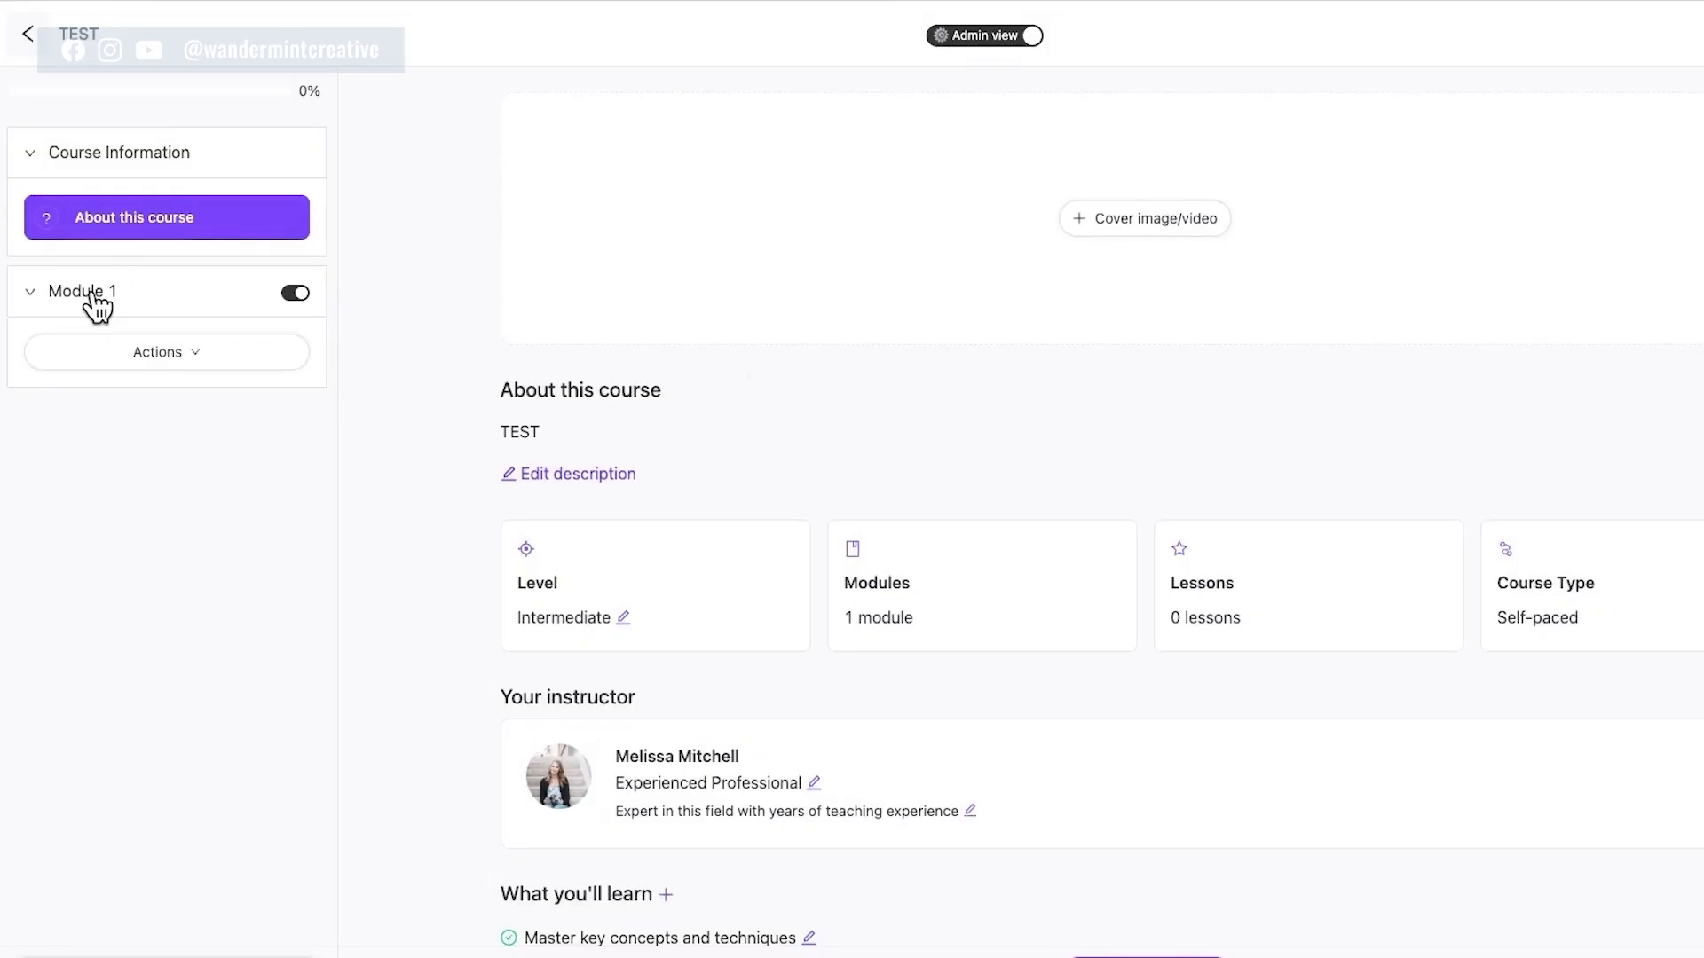
pyautogui.click(290, 300)
pyautogui.click(293, 300)
pyautogui.click(295, 299)
pyautogui.click(295, 299)
# Add a lesson titled Lesson 1 to Module 1
pyautogui.click(211, 351)
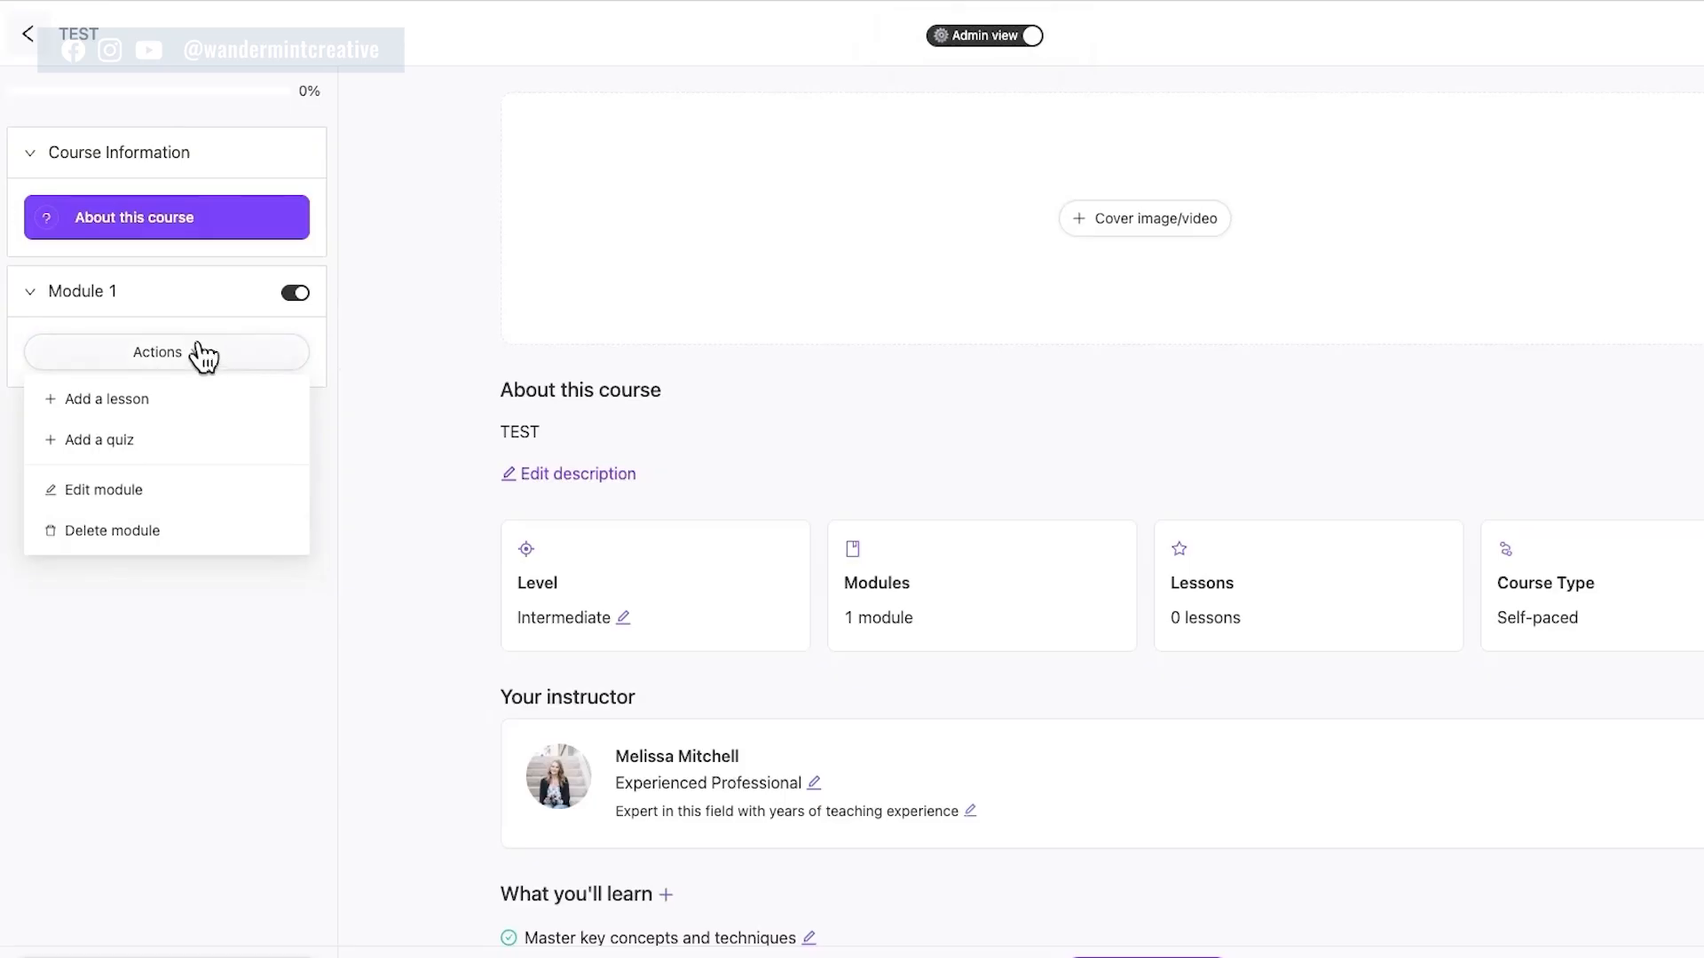
pyautogui.click(136, 406)
pyautogui.click(750, 251)
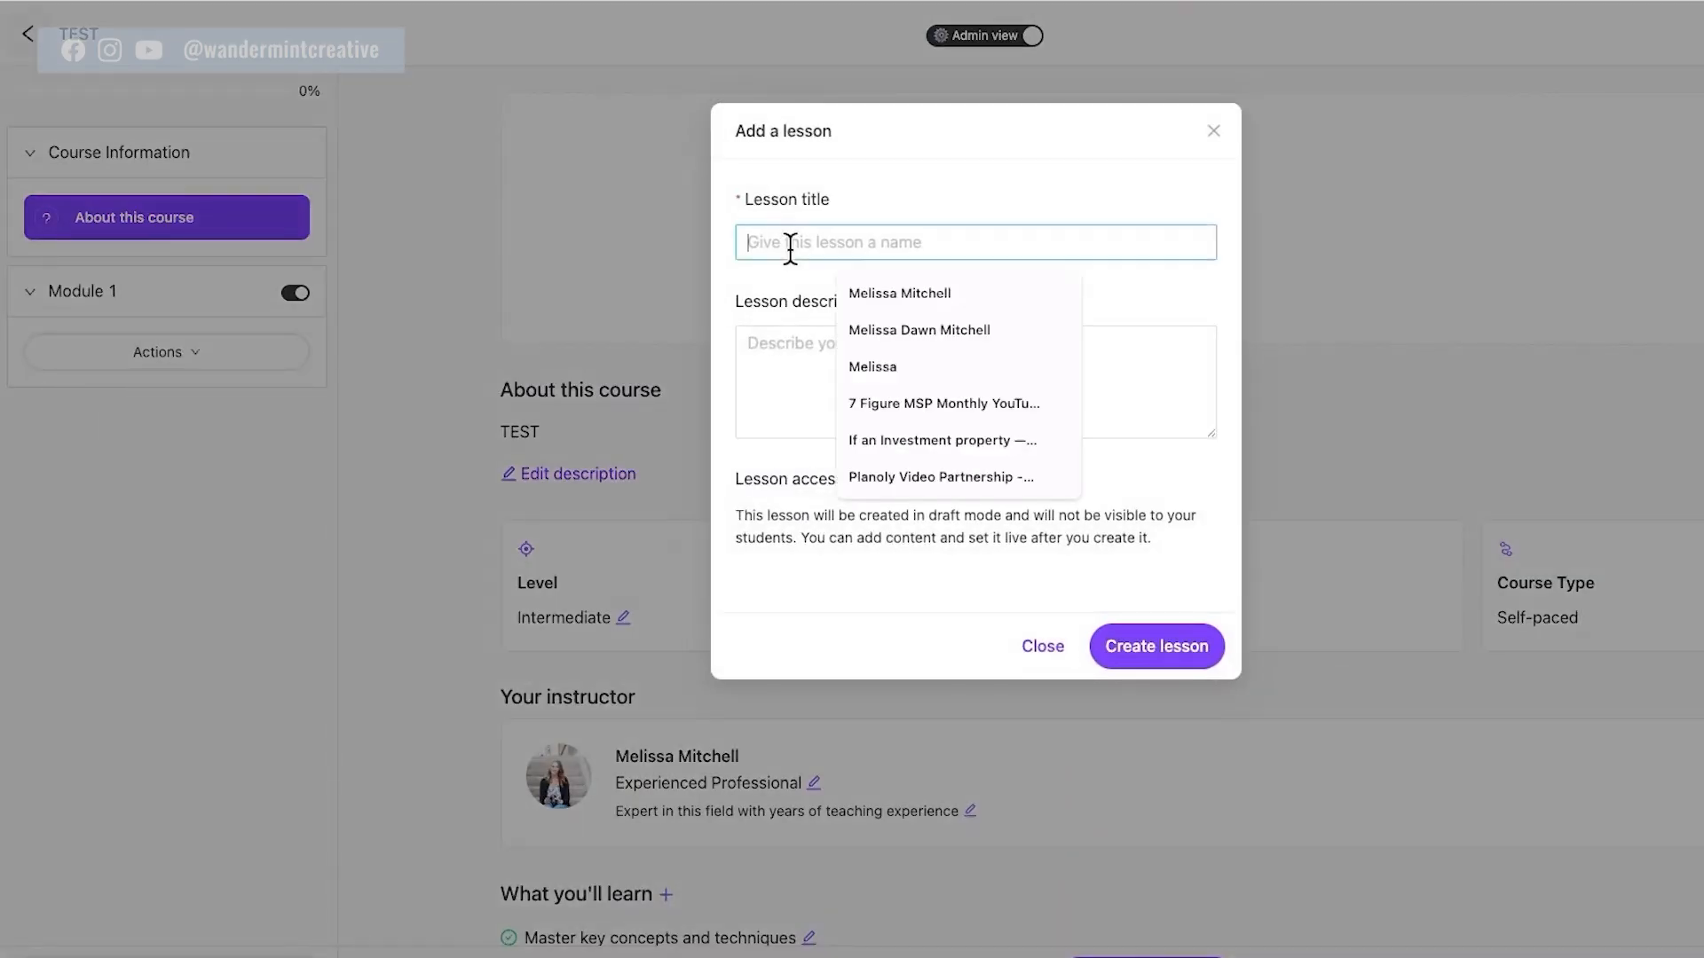
pyautogui.write('Lesson 1')
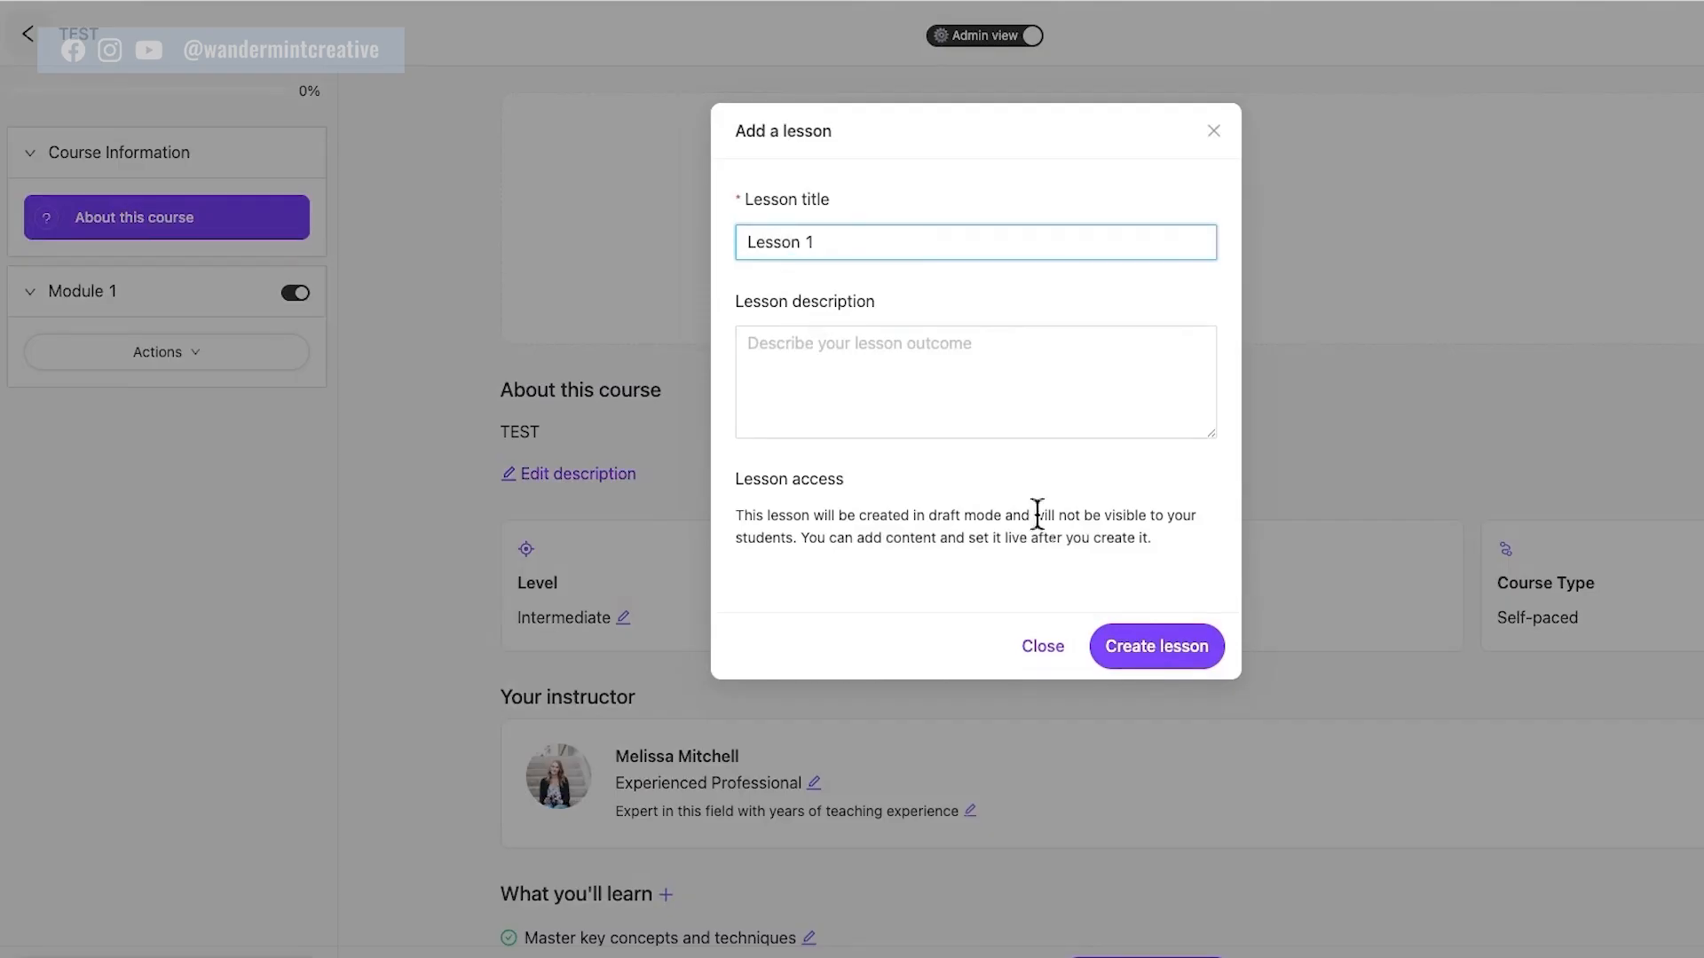
pyautogui.click(1143, 647)
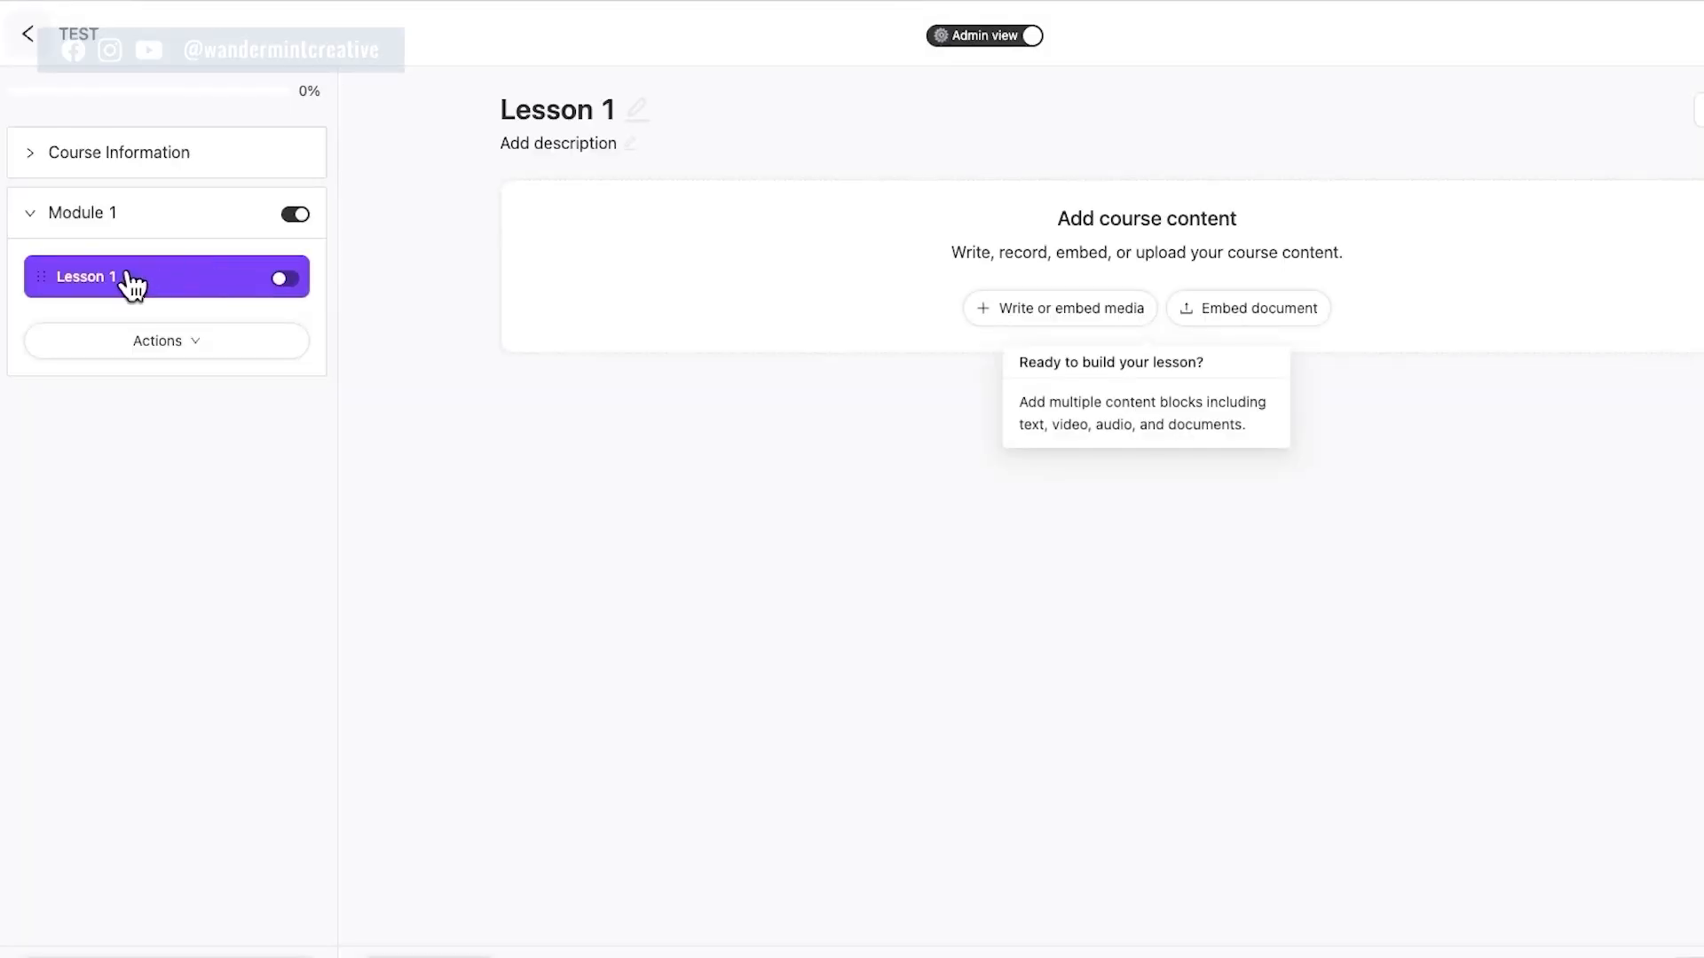
# Start a written content block in Lesson 1 reading "This is a lesson about Swarm"
pyautogui.click(286, 280)
pyautogui.click(1102, 319)
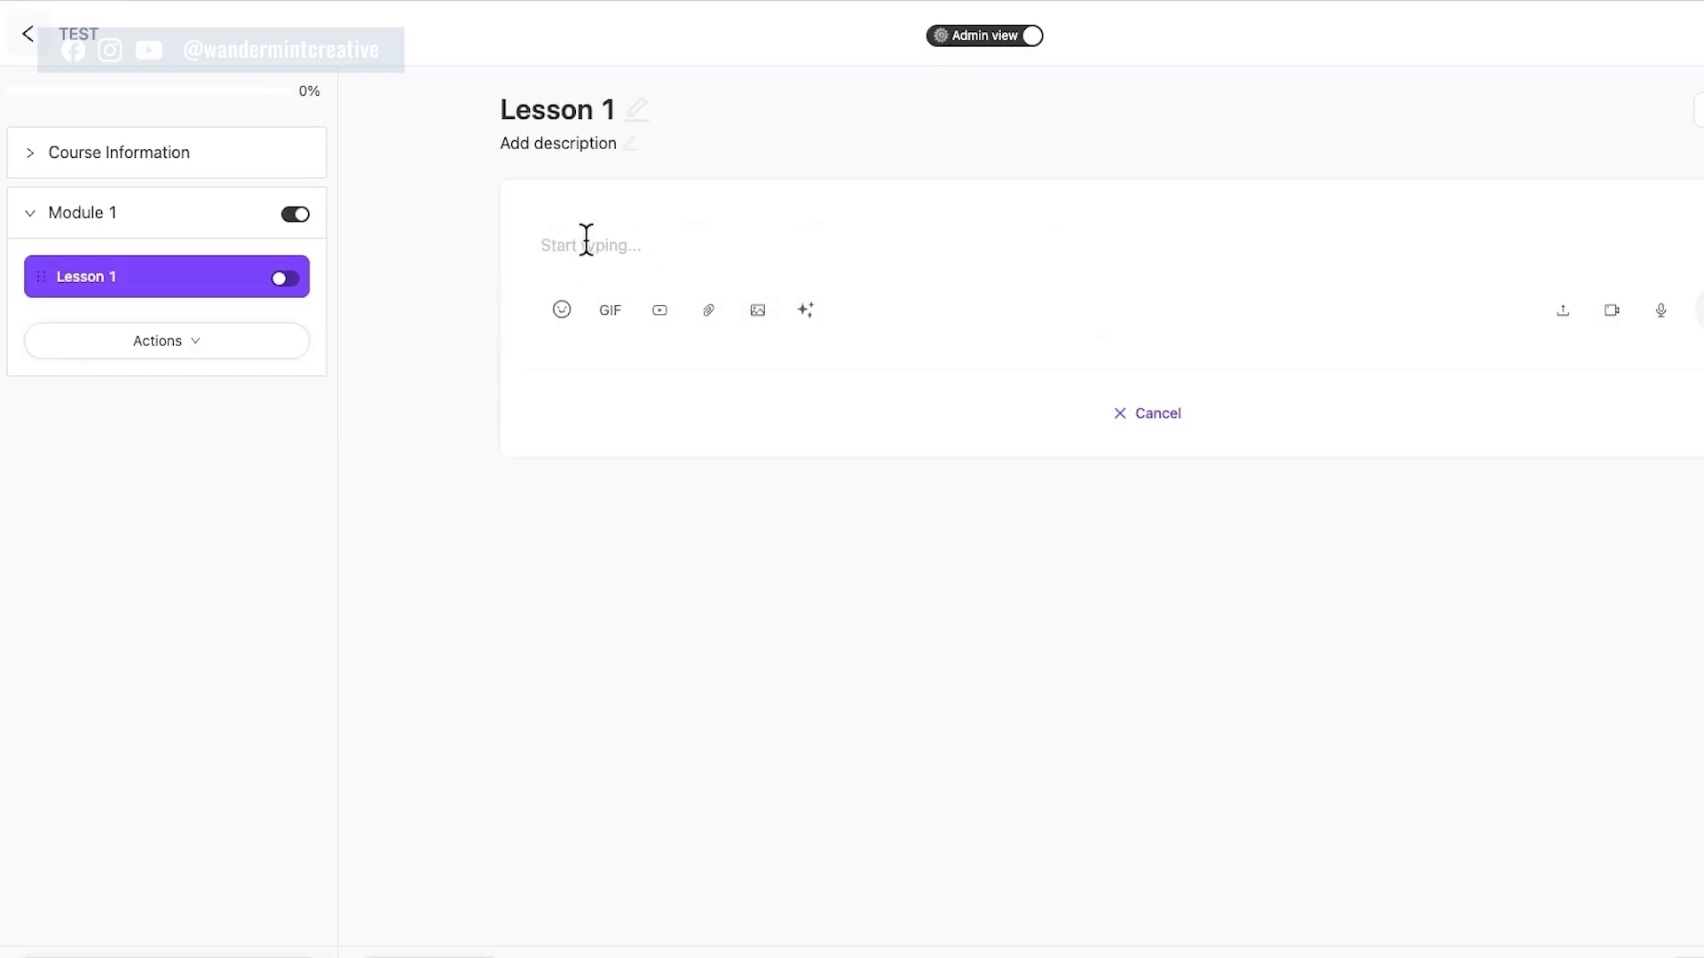
pyautogui.write('This is a lesson ab')
pyautogui.write('out Swarm')
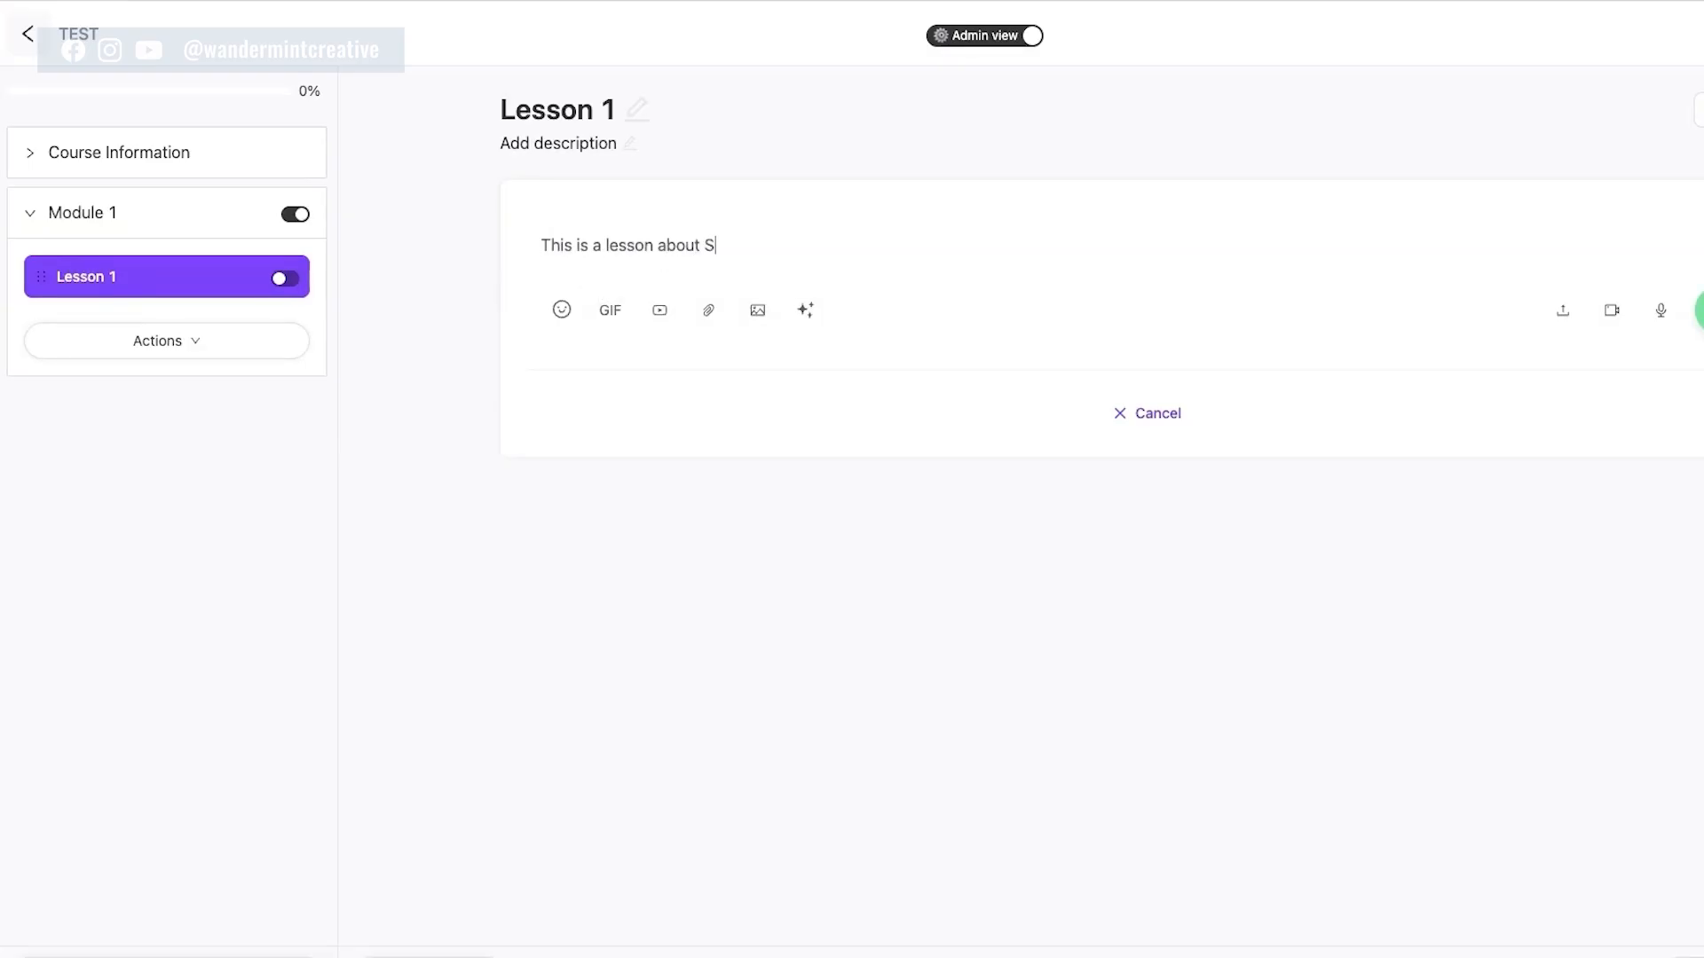
# Look over the lesson editor's image upload and Ask AI options, closing each without adding anything
pyautogui.click(759, 314)
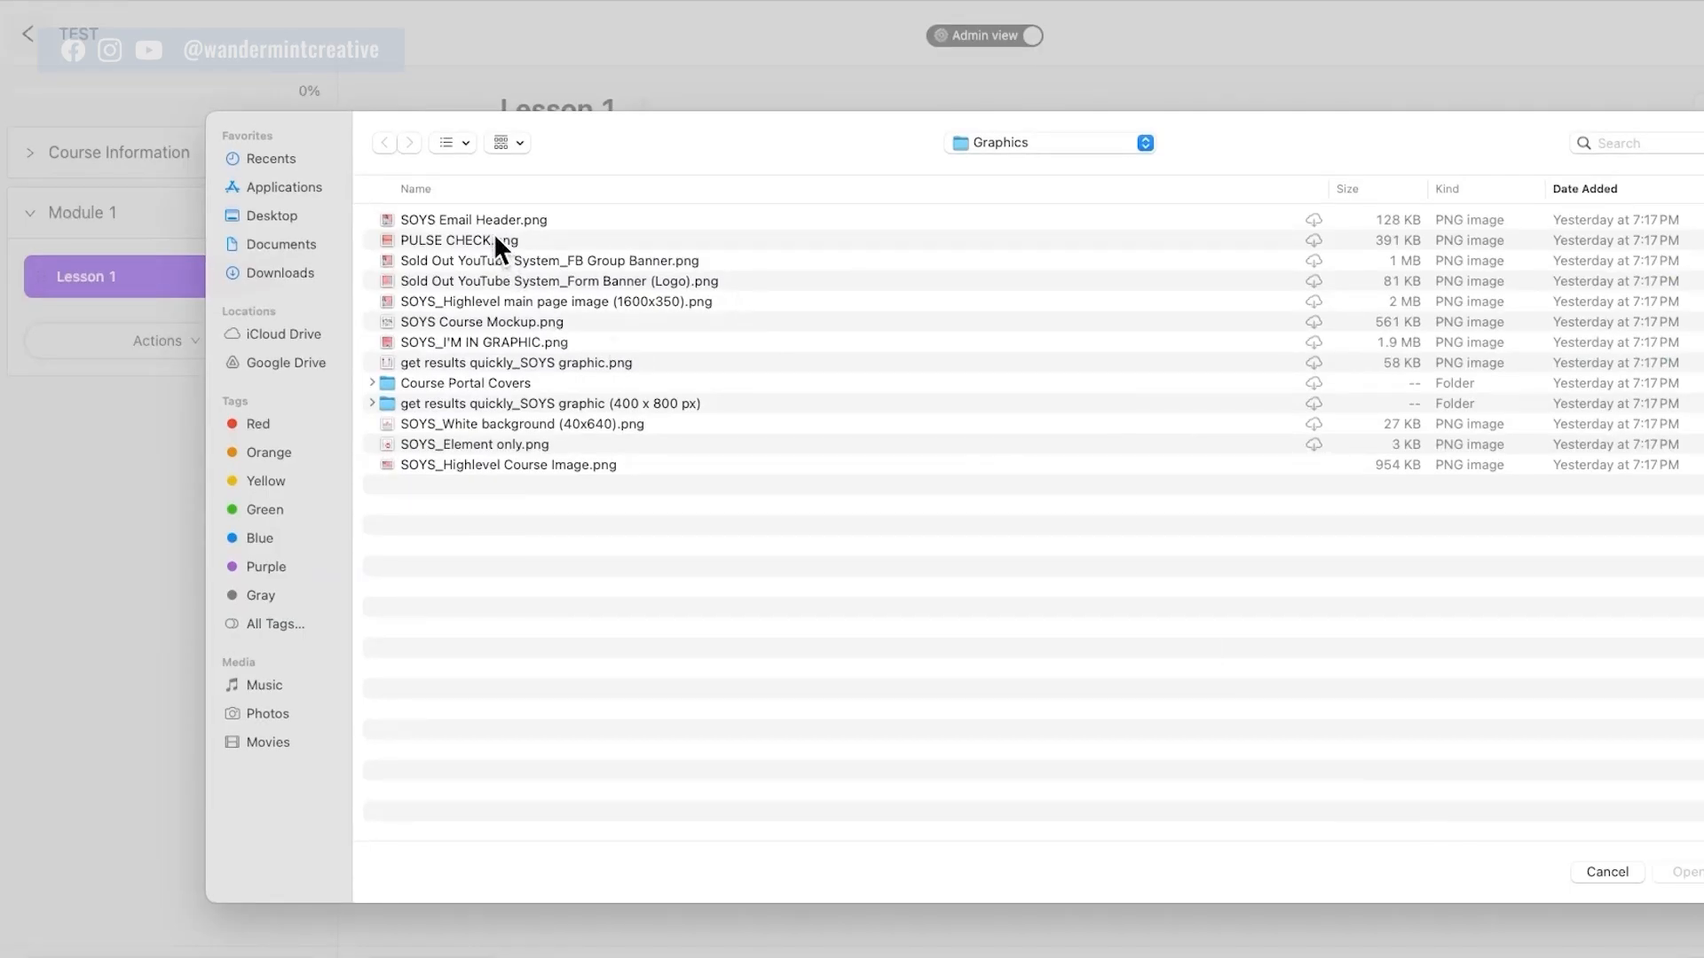
pyautogui.click(1583, 874)
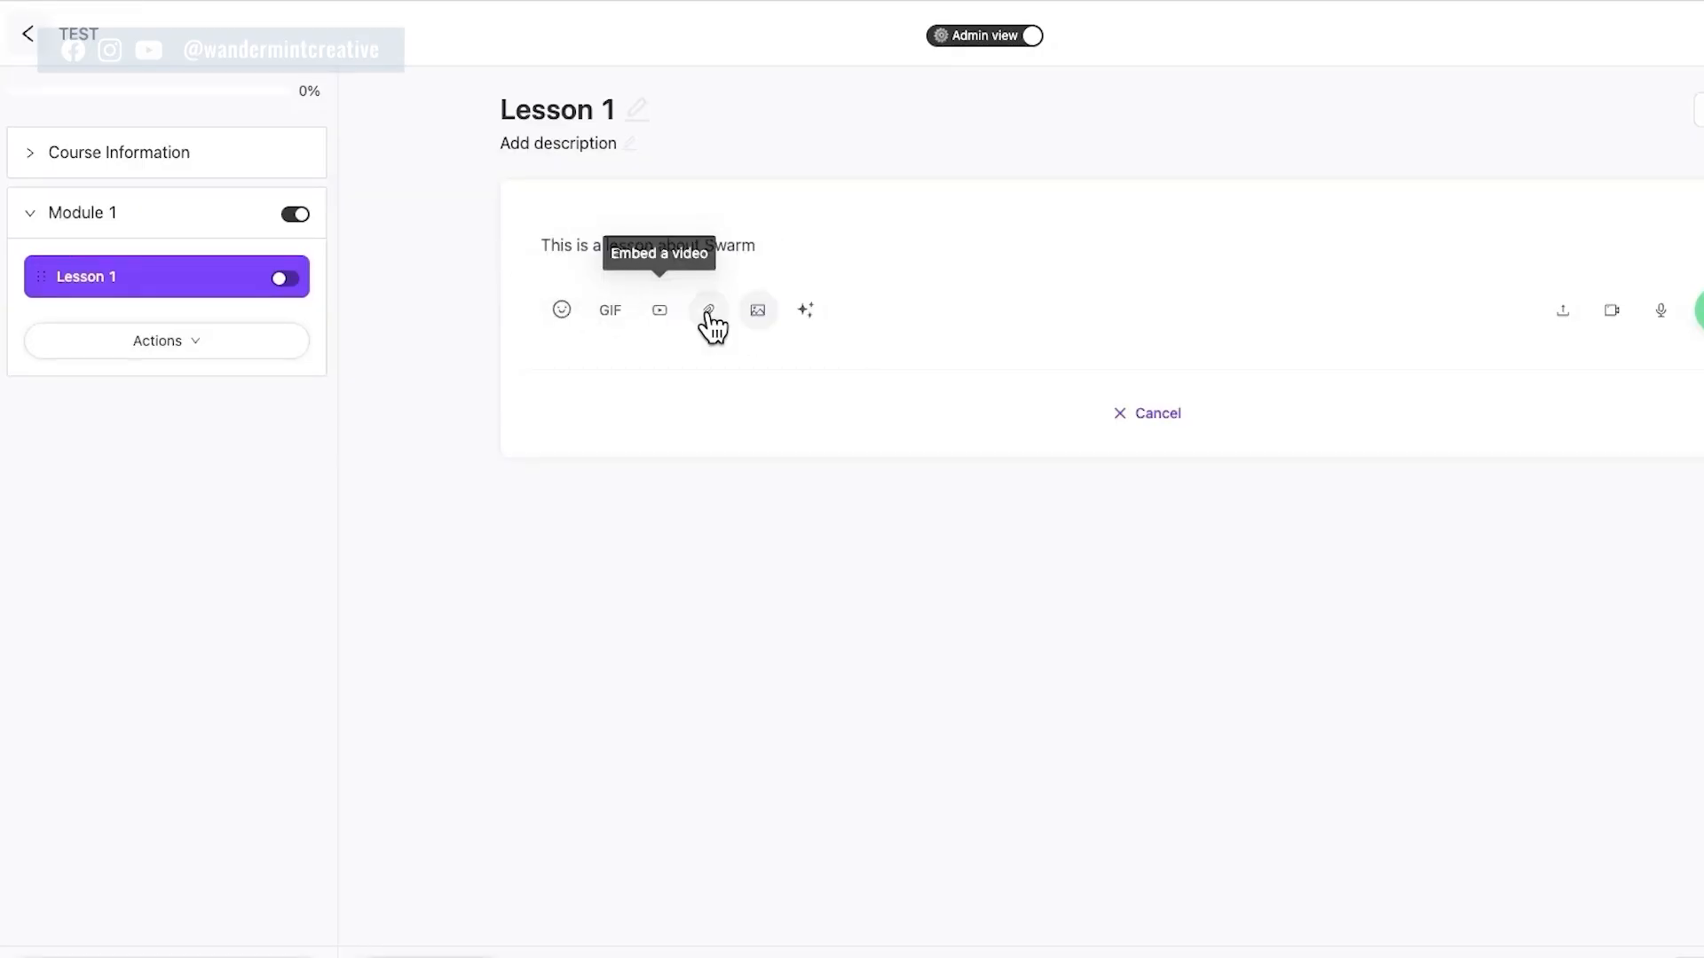
pyautogui.click(809, 325)
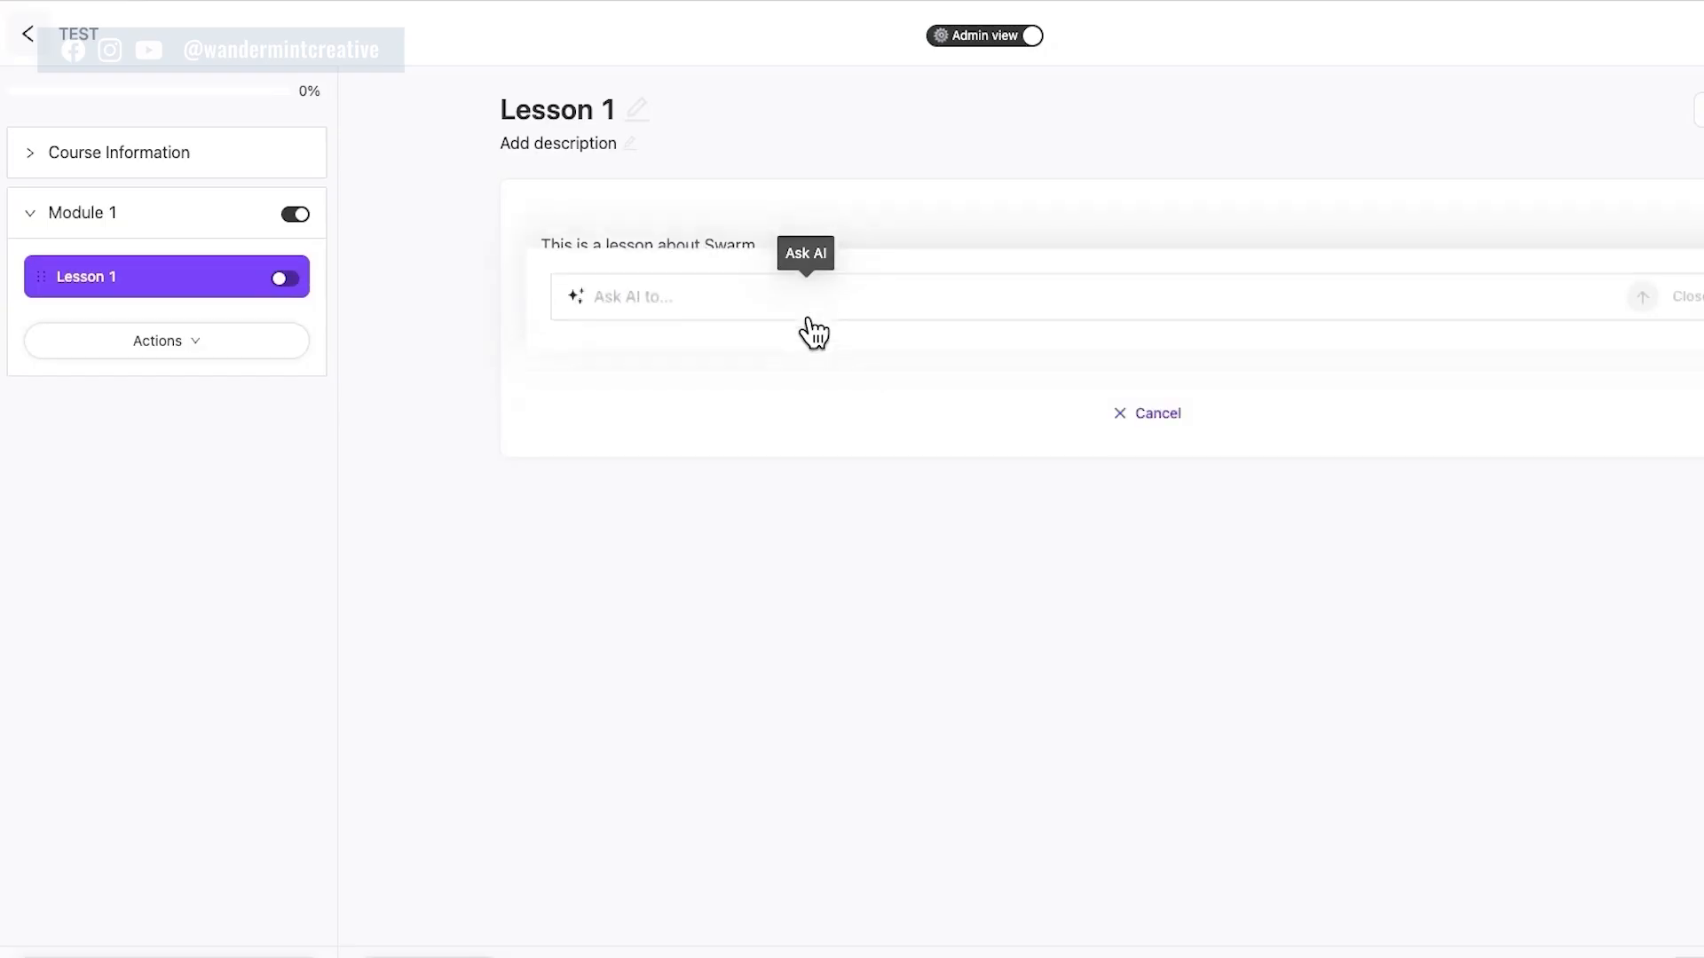
pyautogui.click(1677, 297)
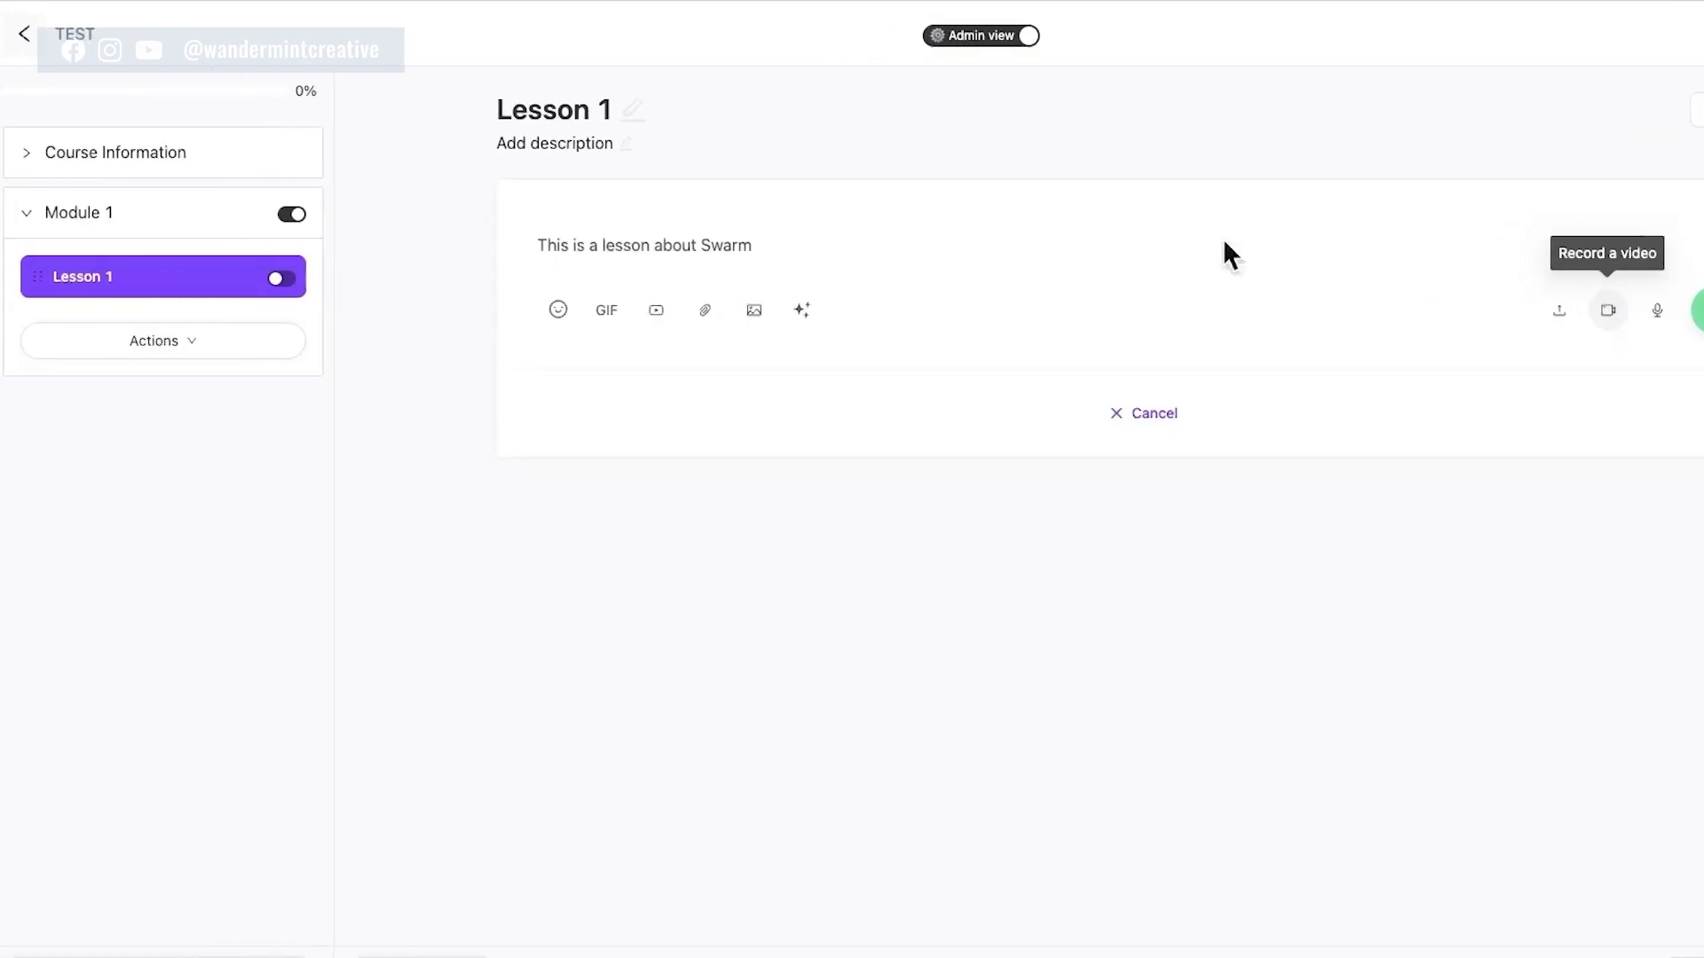
pyautogui.click(173, 335)
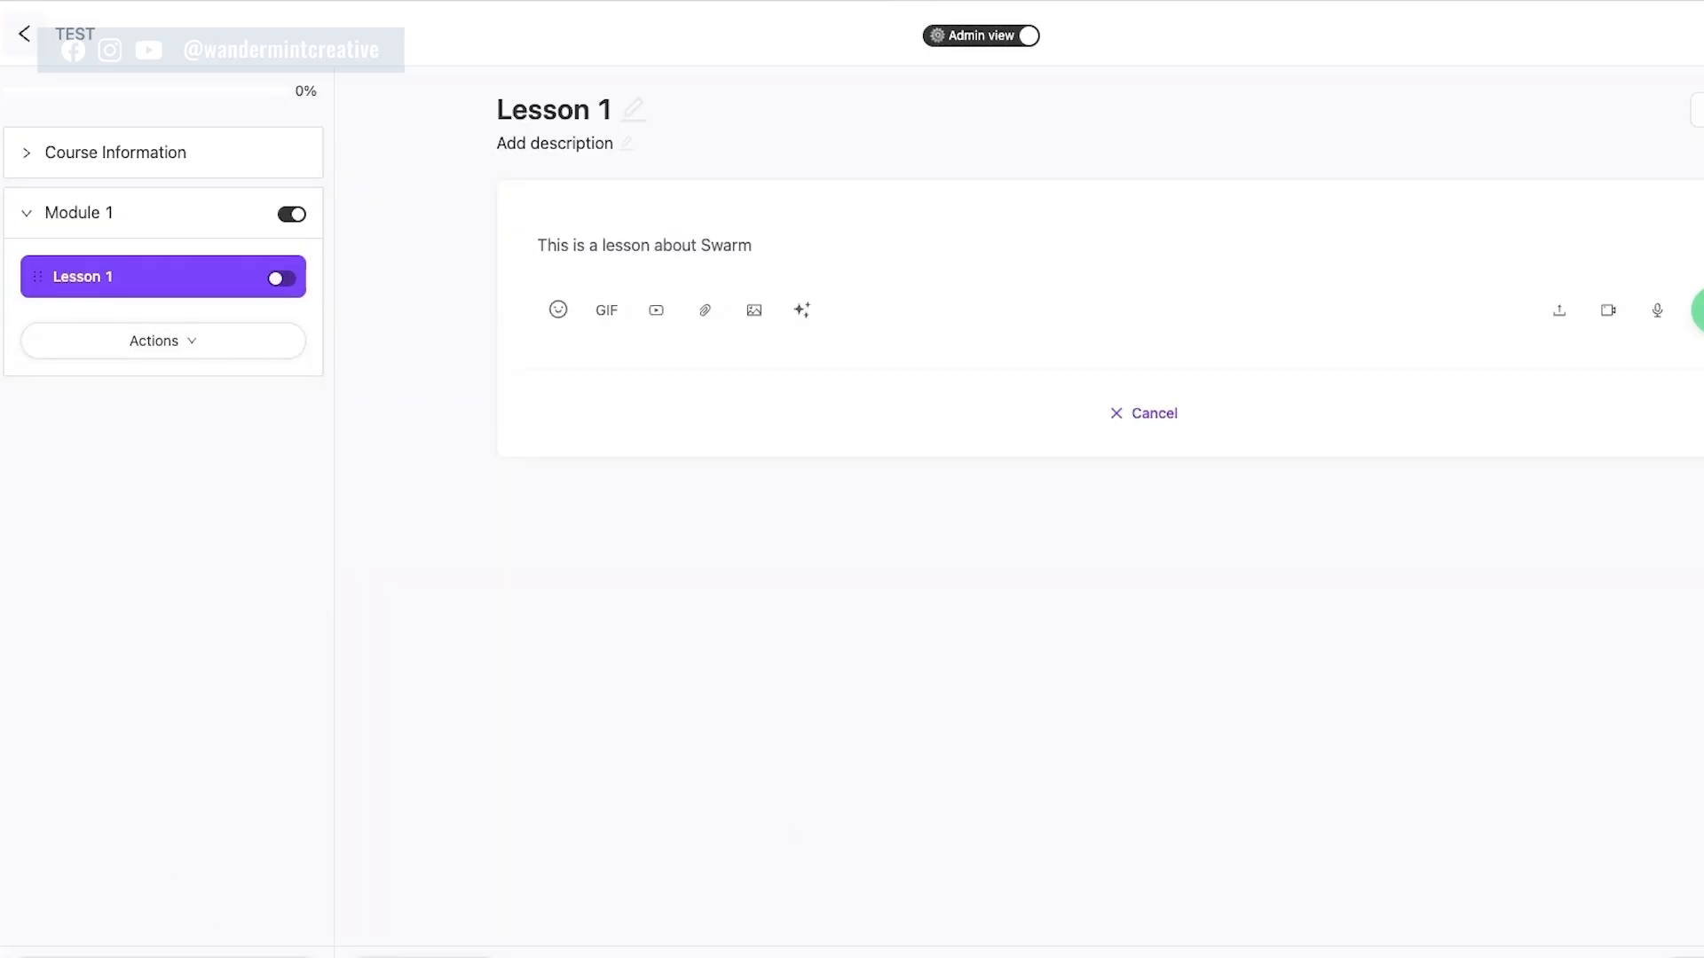
# Leave the course and start a new event titled Monthly Coaching in the space's events calendar
pyautogui.click(78, 40)
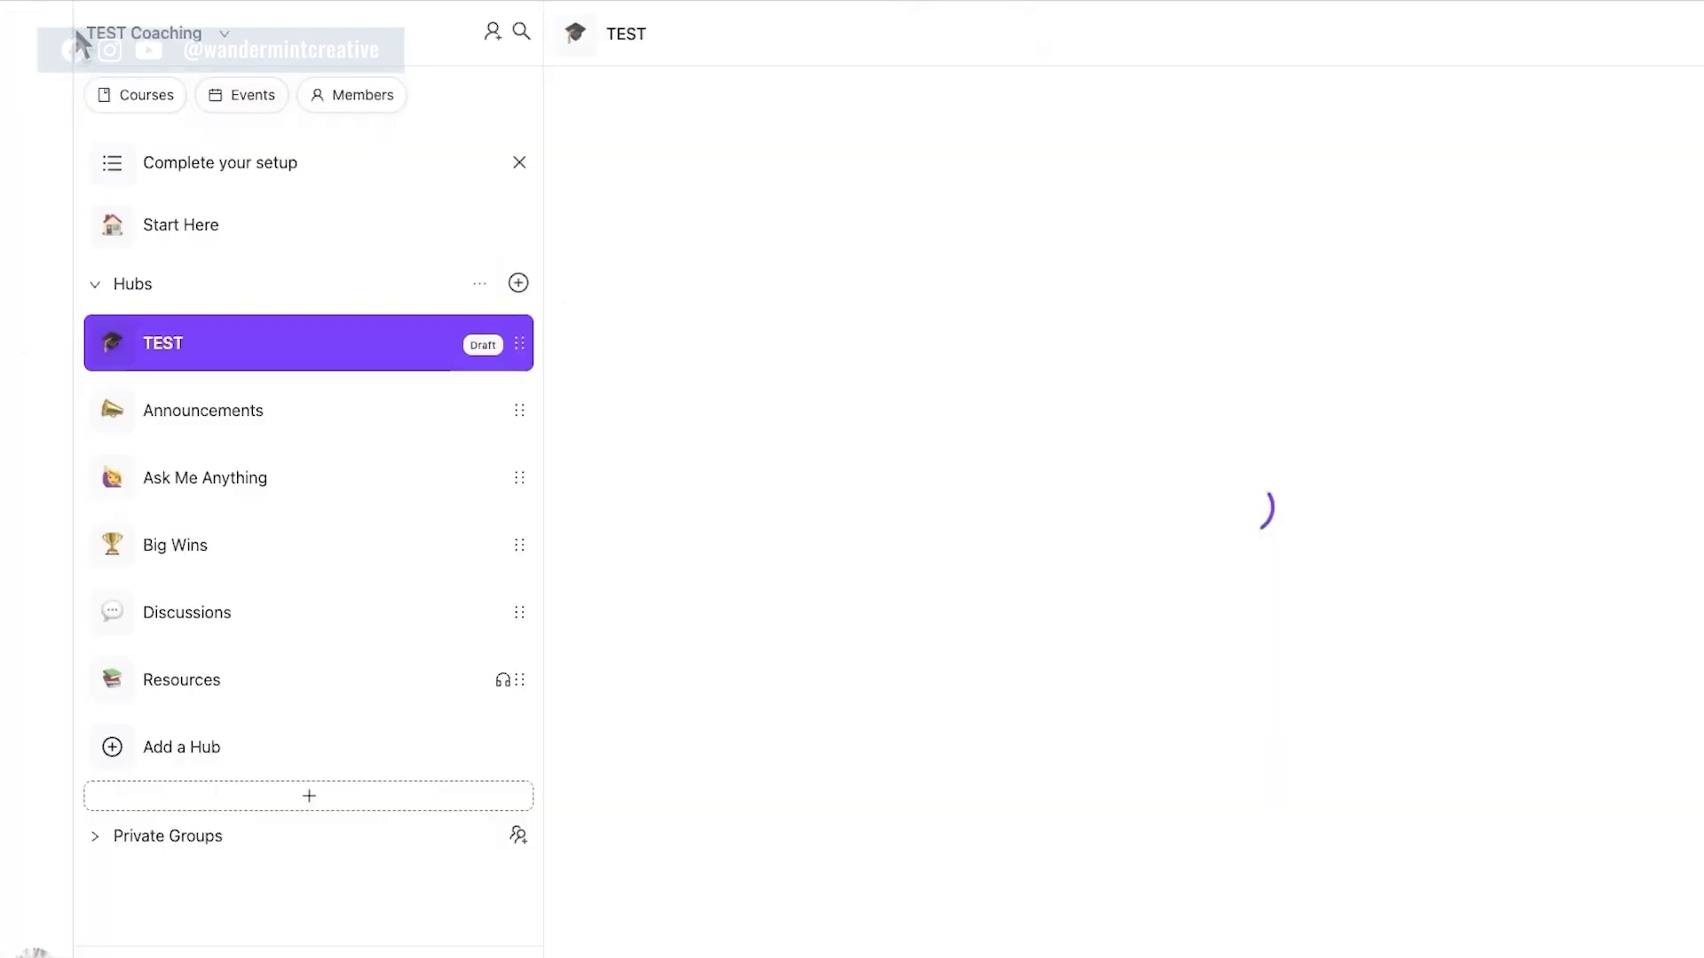
pyautogui.click(252, 96)
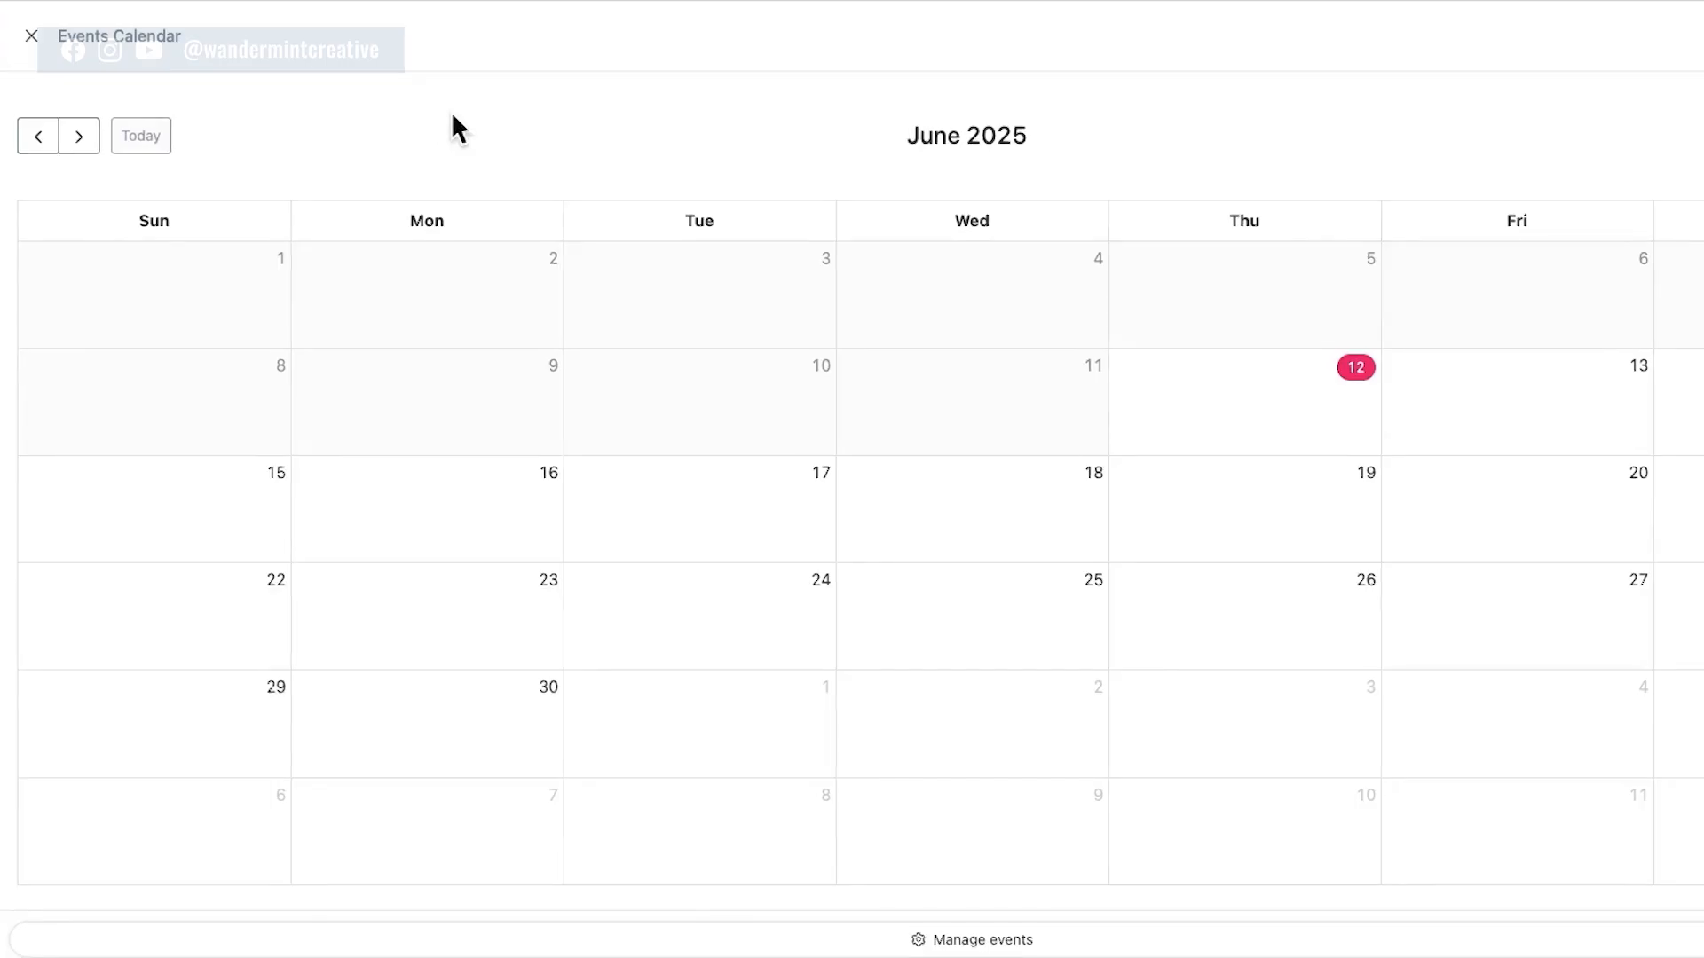
pyautogui.click(741, 927)
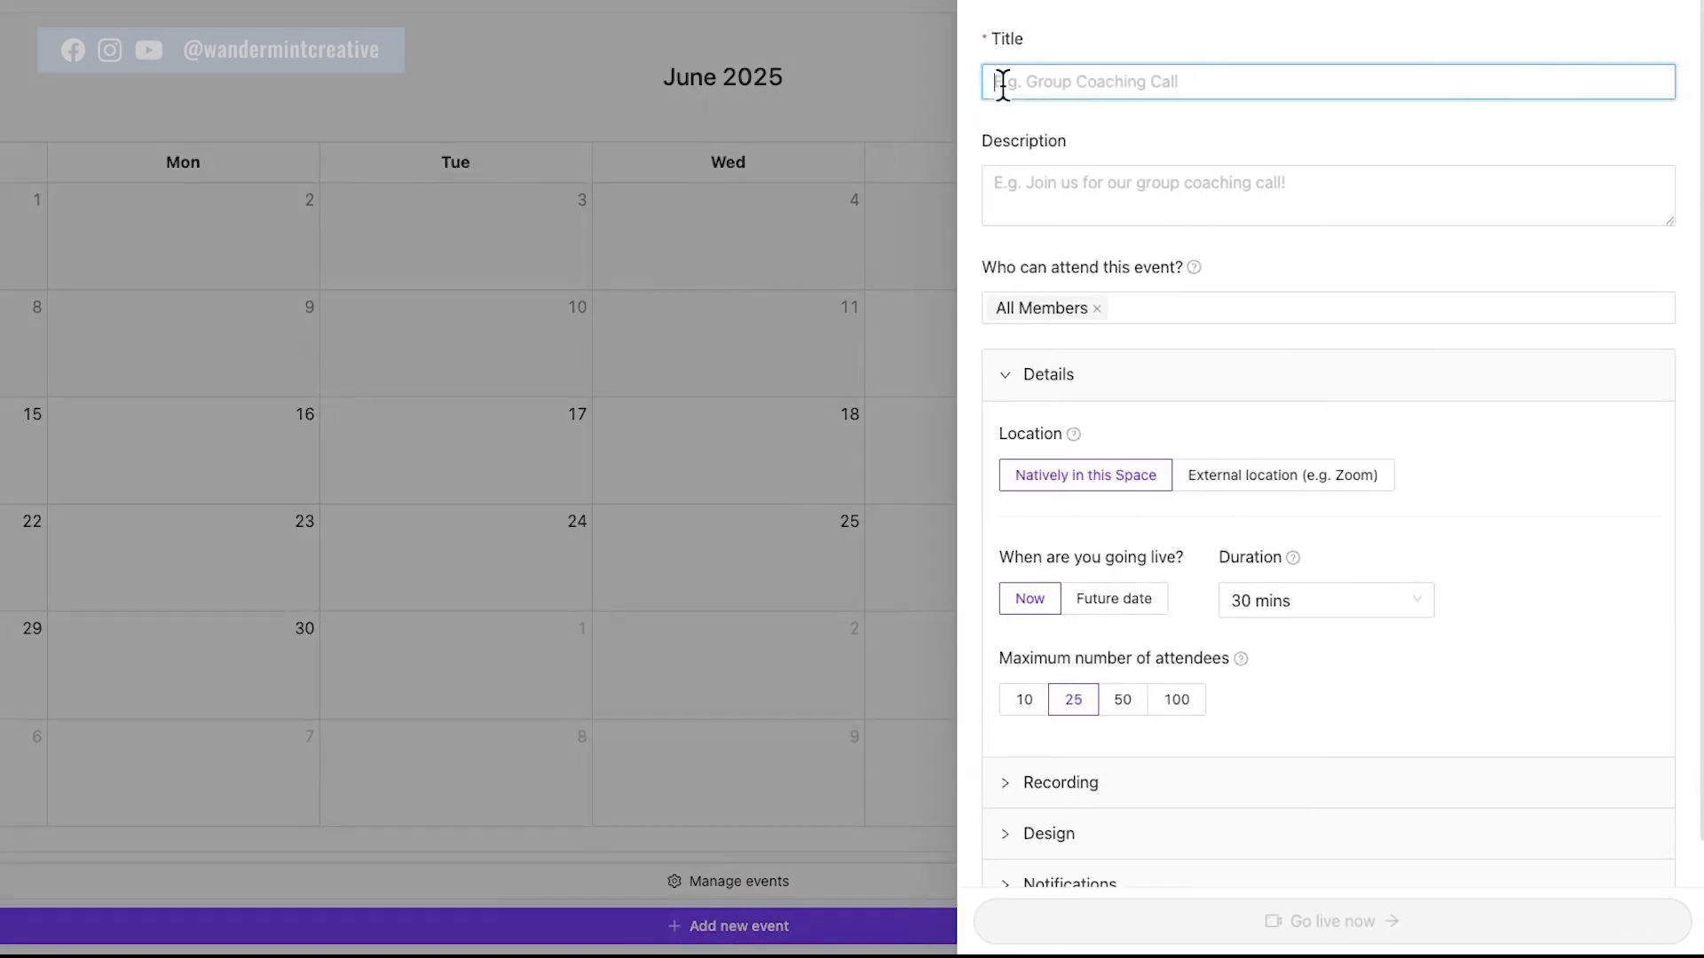
pyautogui.write('Monthly Coaching')
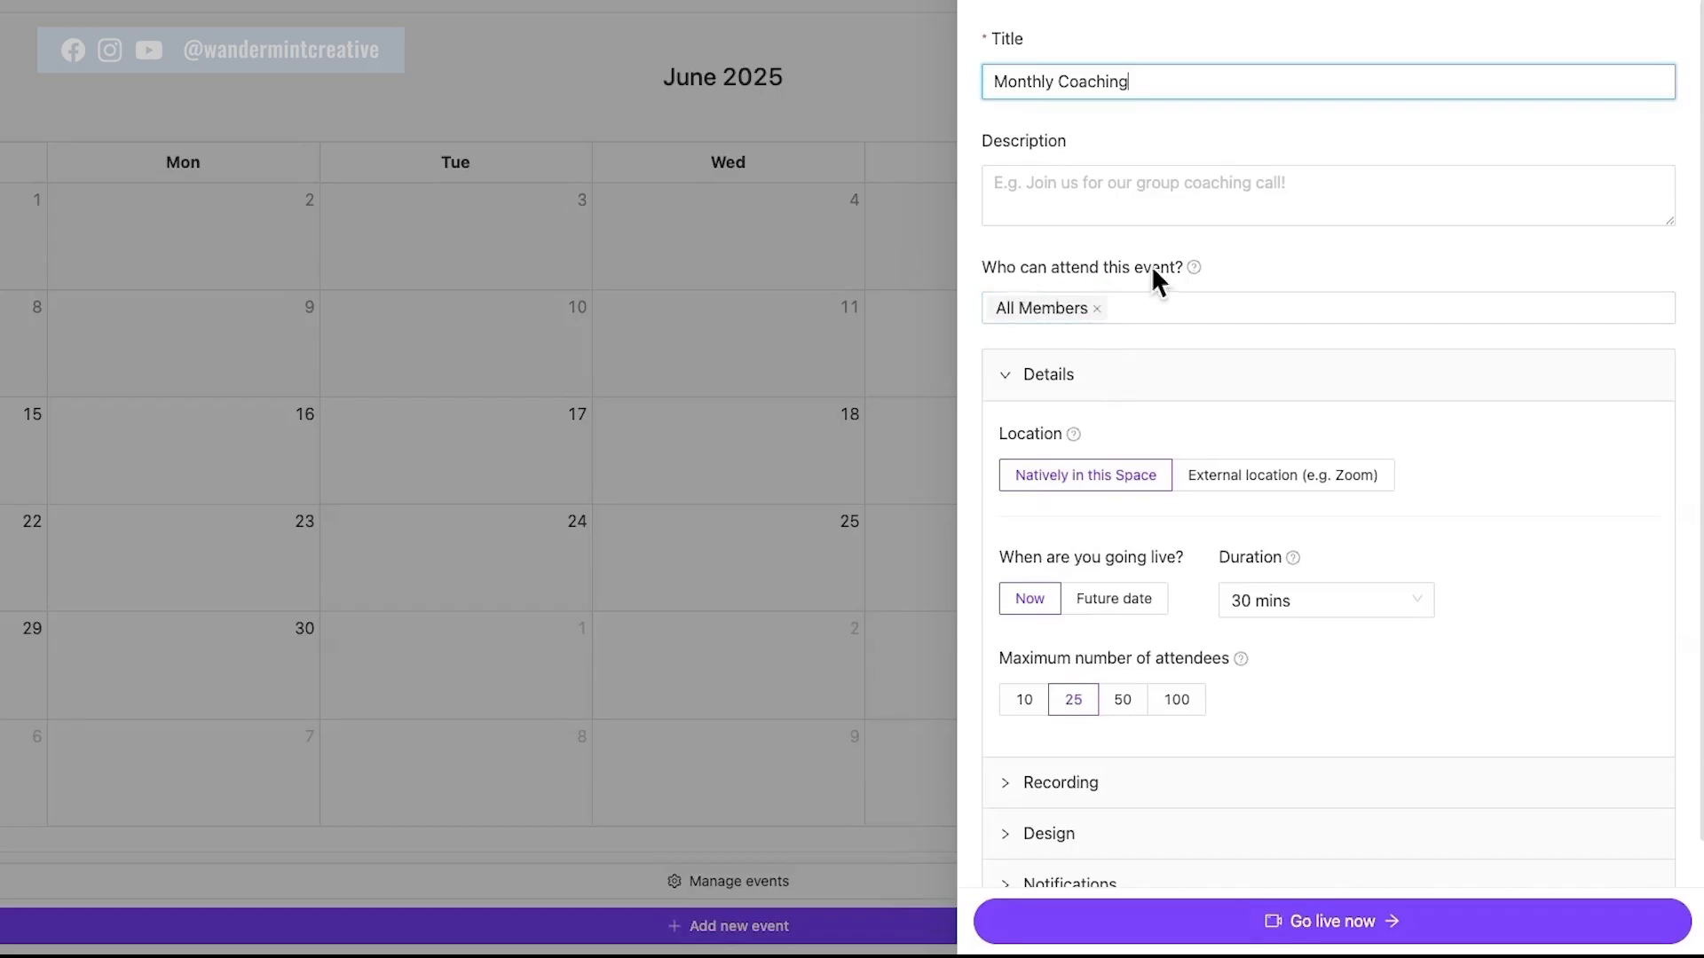
# Review who can attend the event, keeping All Members, and set its location to External location (e.g. Zoom)
pyautogui.click(1120, 310)
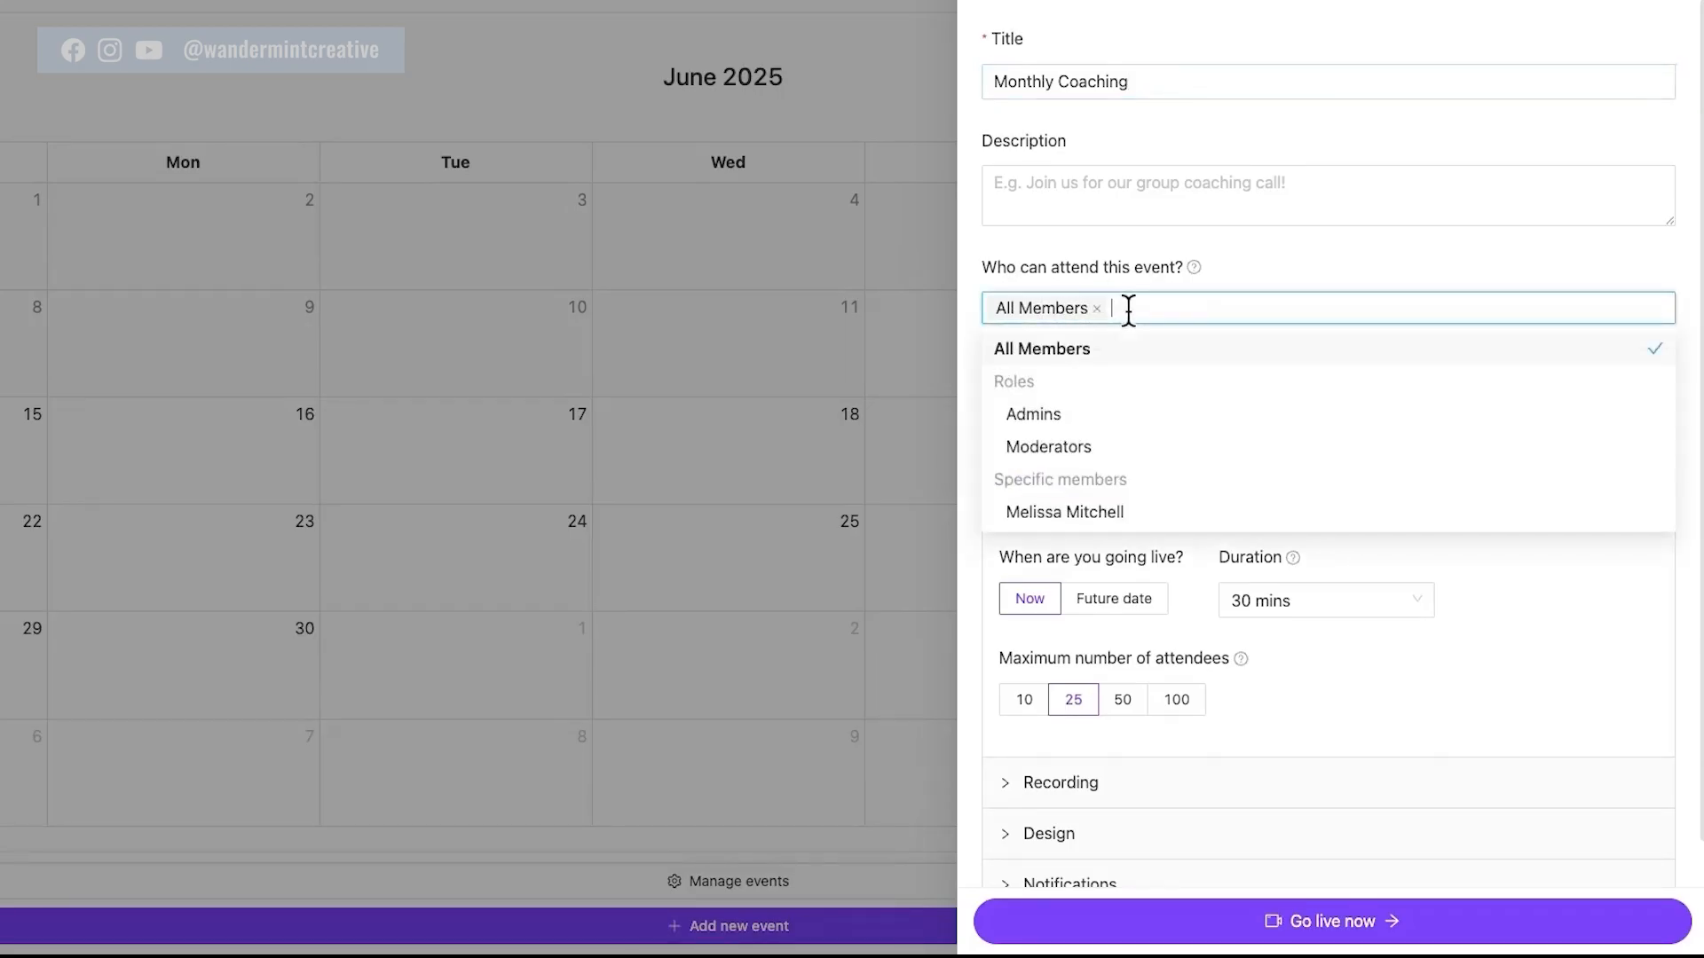
pyautogui.click(1293, 259)
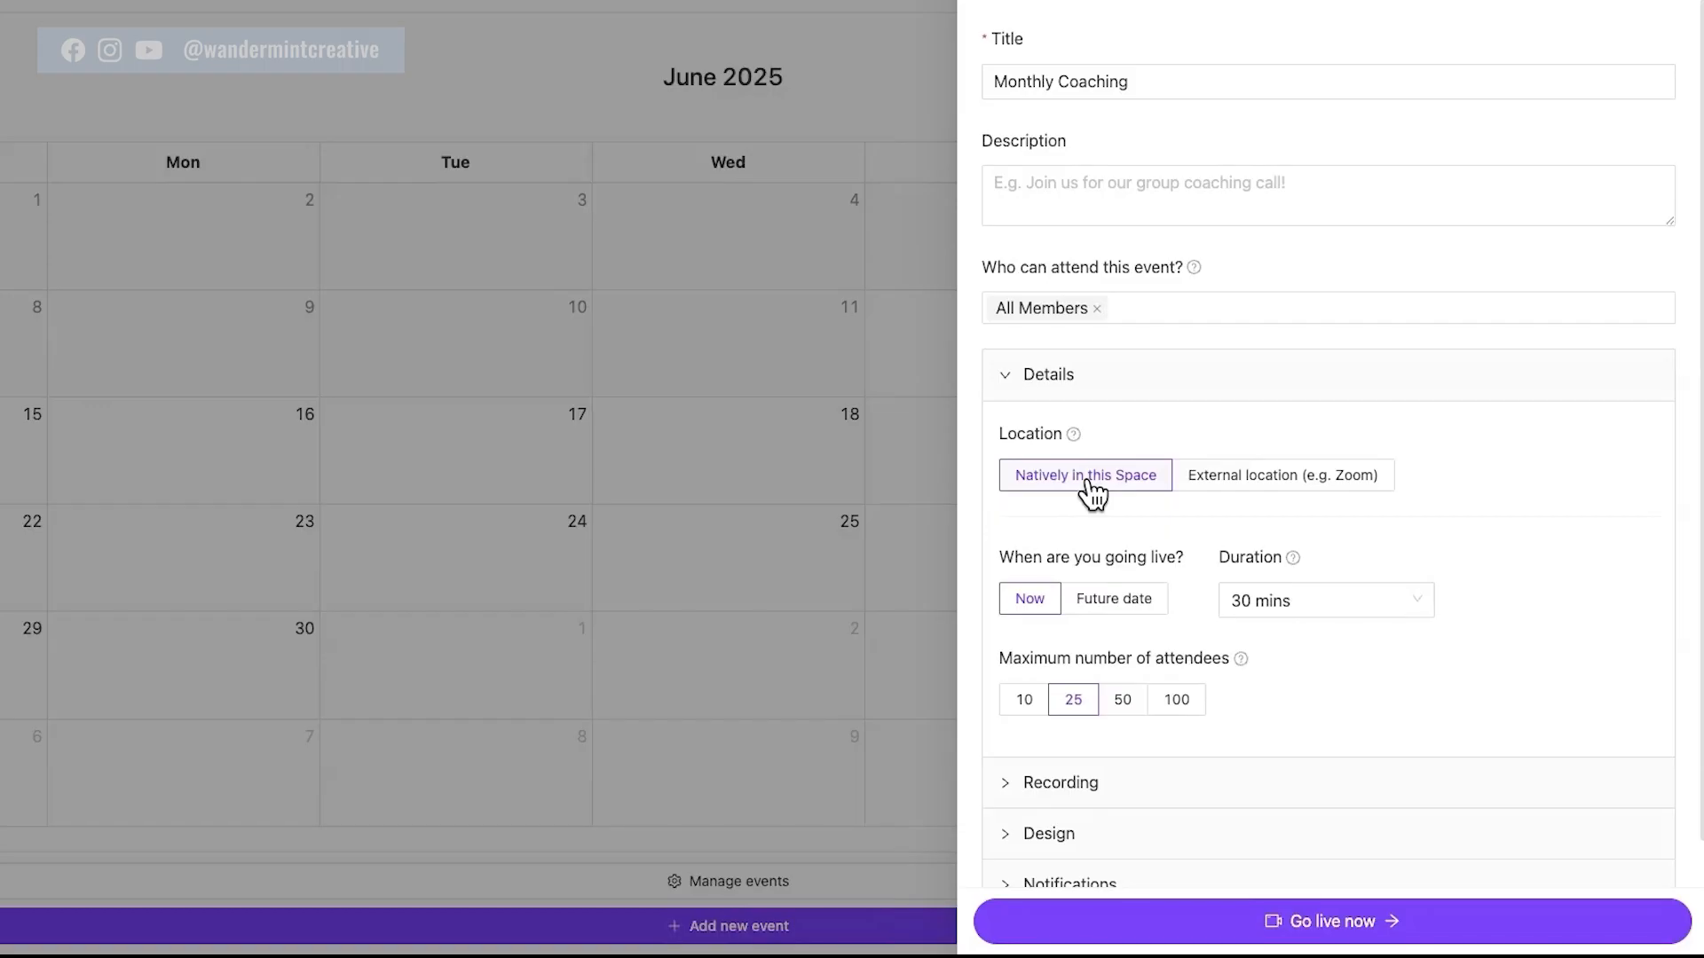
pyautogui.click(1301, 483)
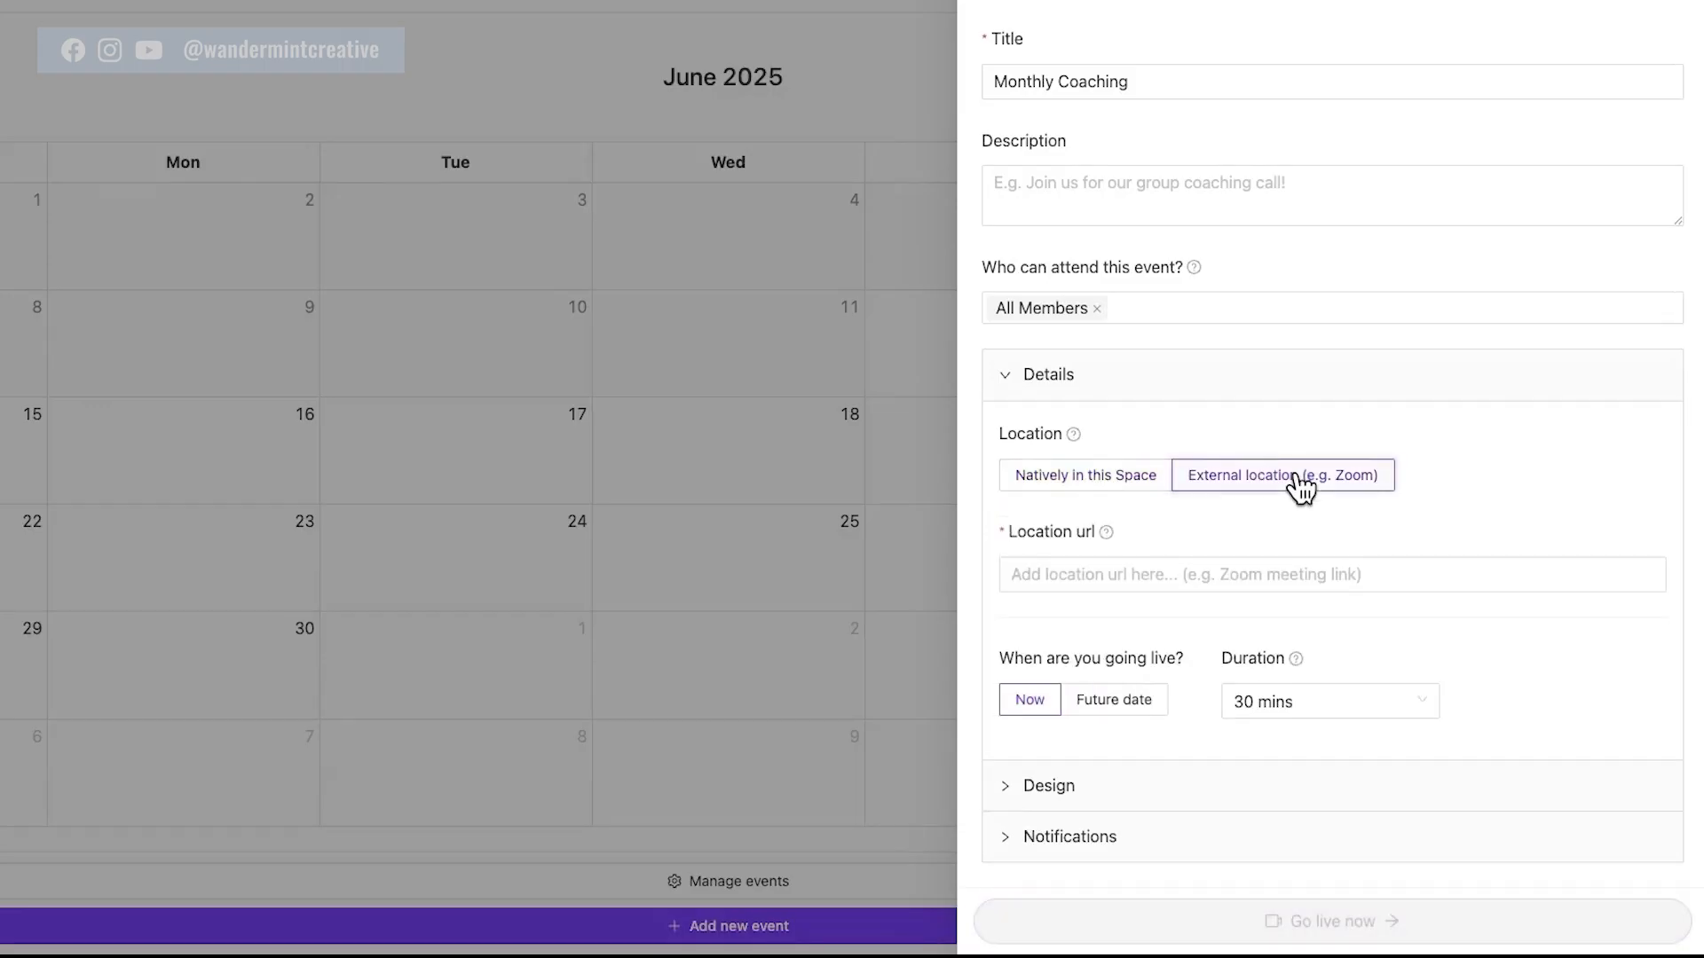
pyautogui.click(1103, 574)
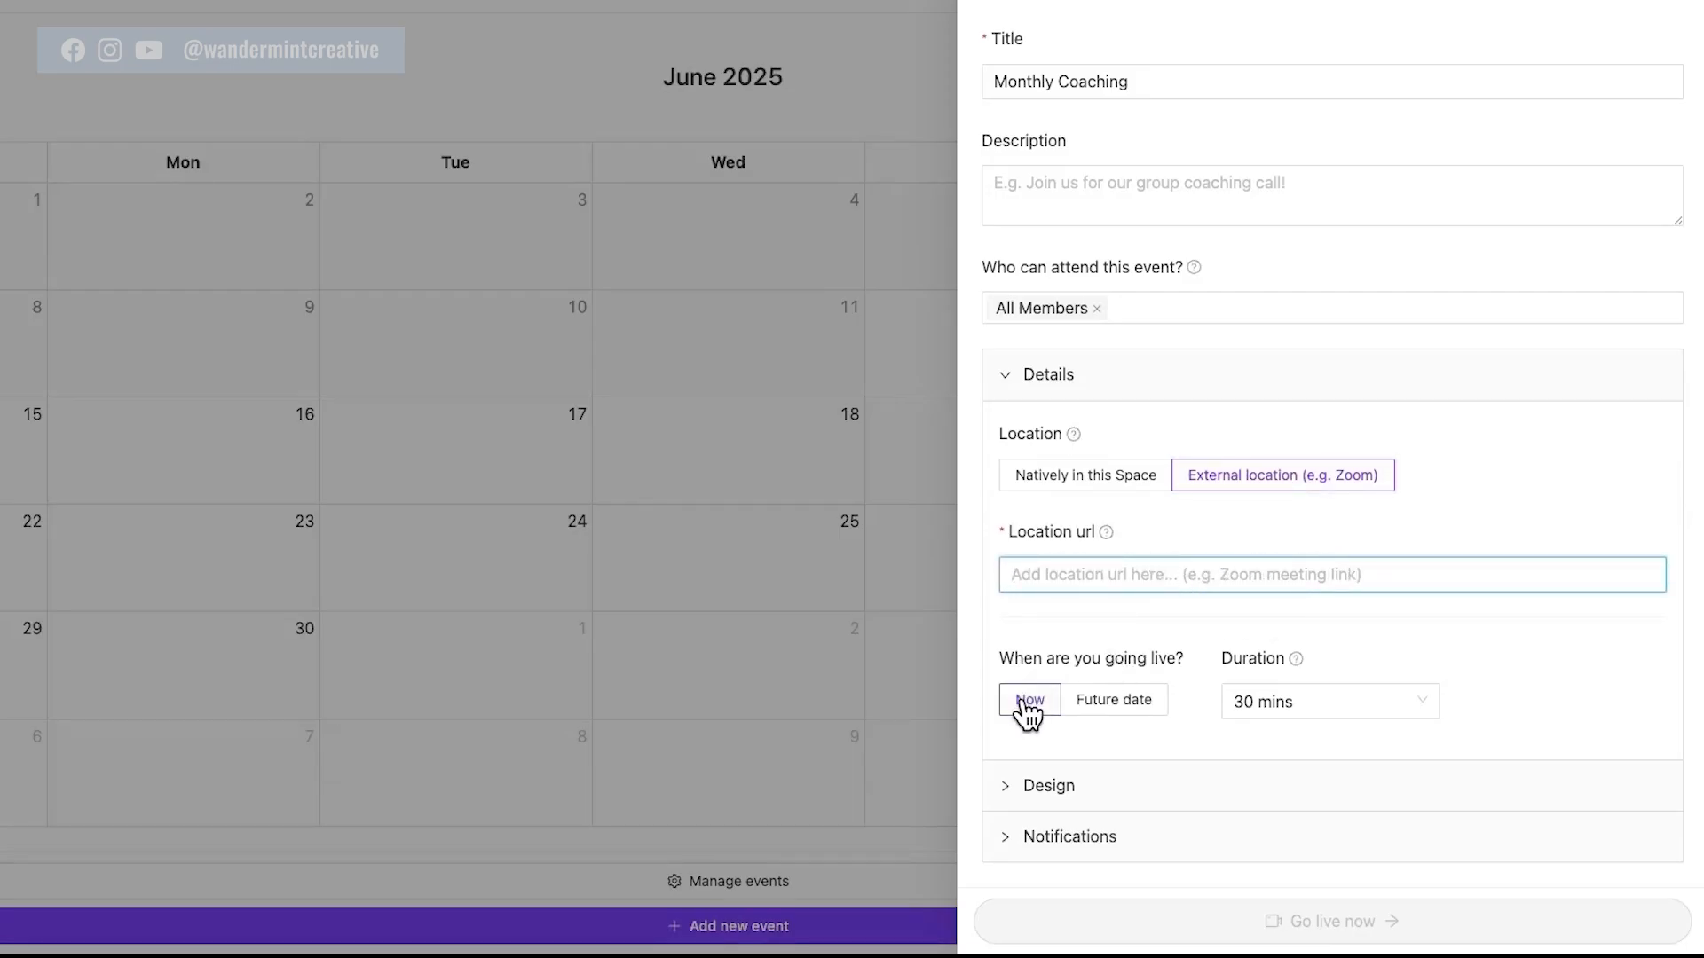
# Schedule the event for a future date with a duration of 30 mins
pyautogui.click(1109, 706)
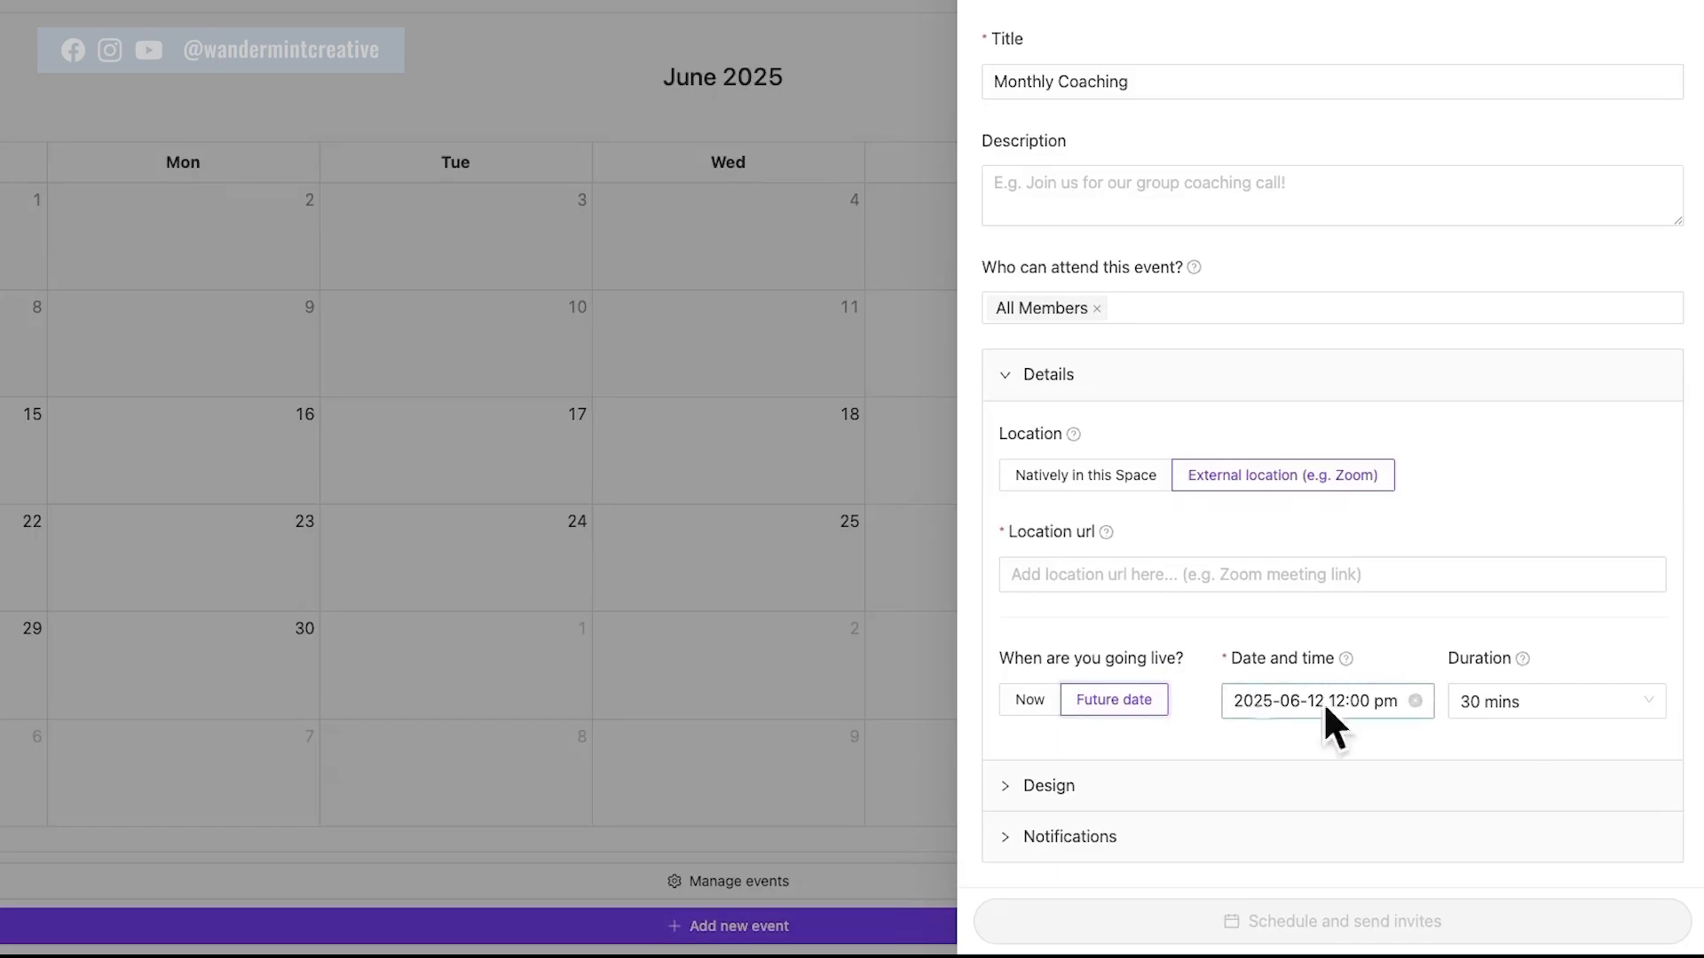
pyautogui.click(1531, 710)
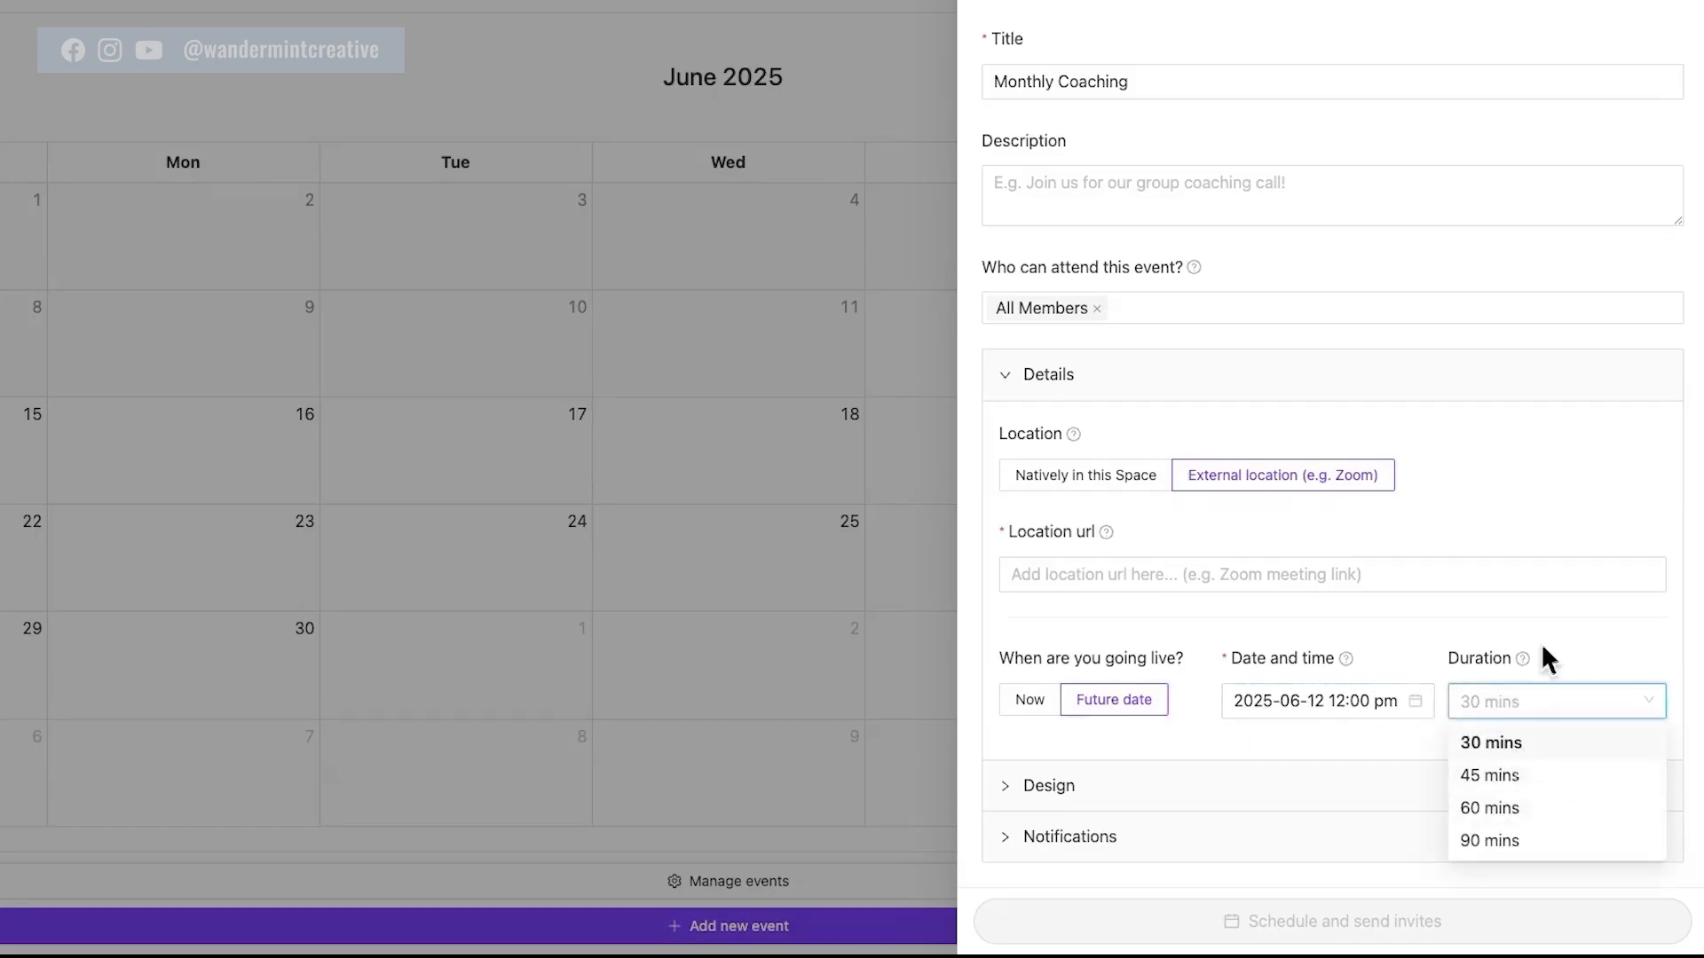
pyautogui.click(1516, 744)
# Examine the event's cover image, attendee list visibility and member notification settings, including the invitation message field
pyautogui.click(1056, 786)
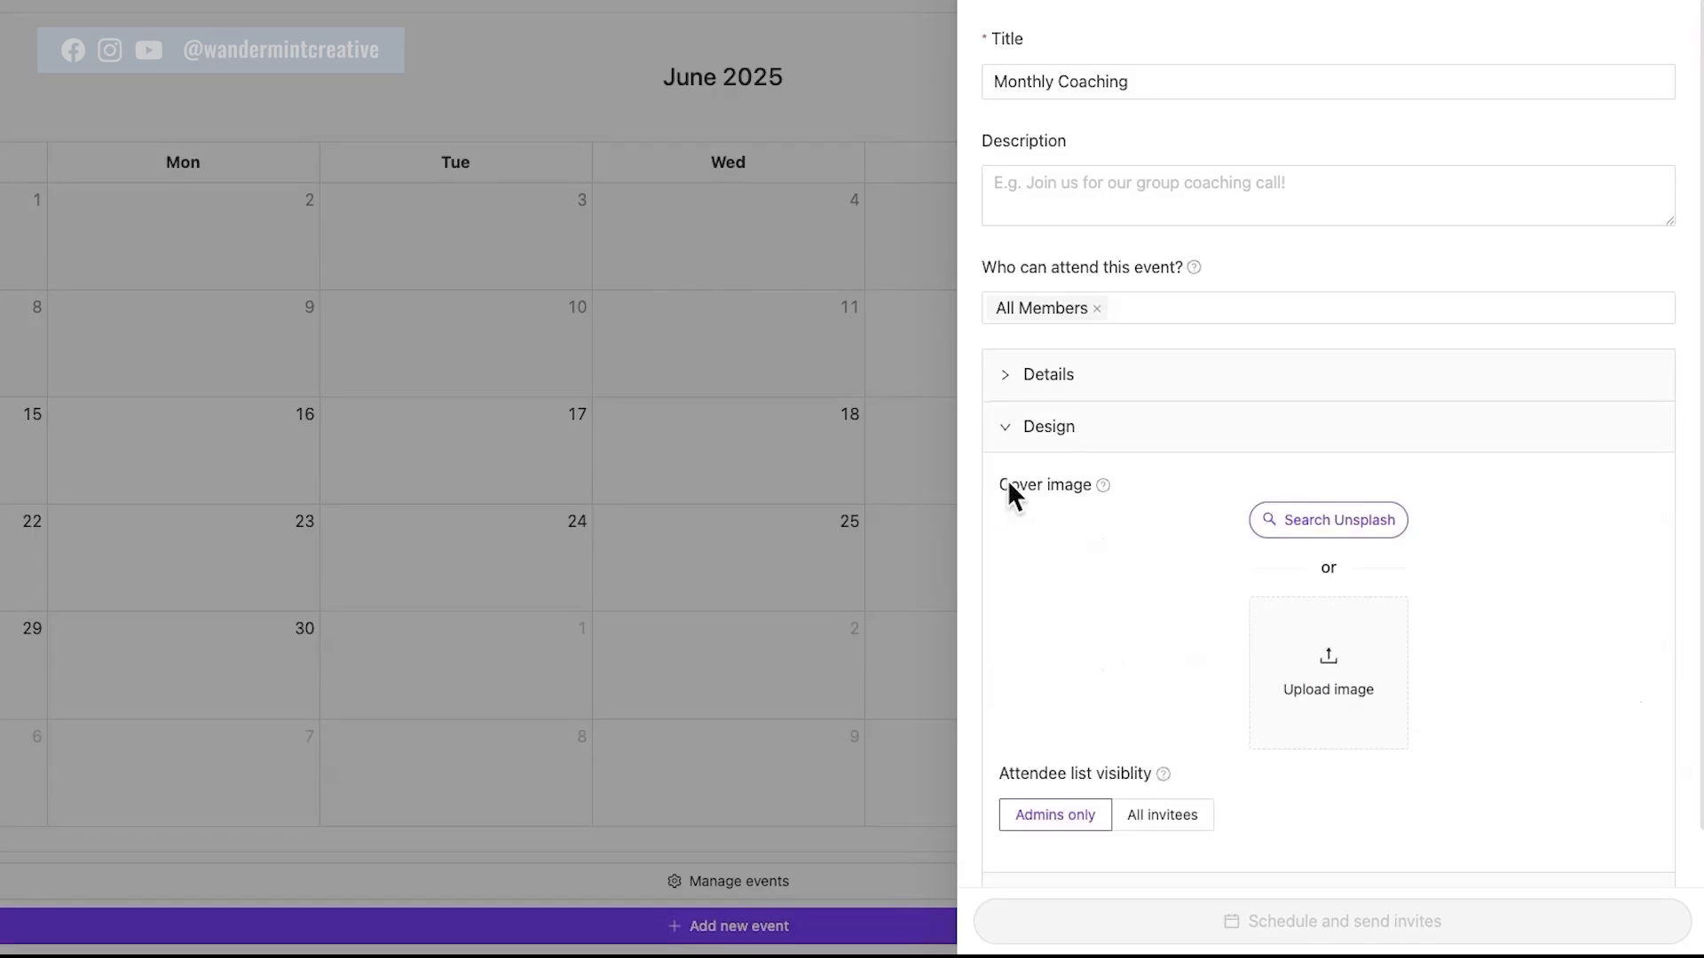
pyautogui.scroll(-1, 1327, 694)
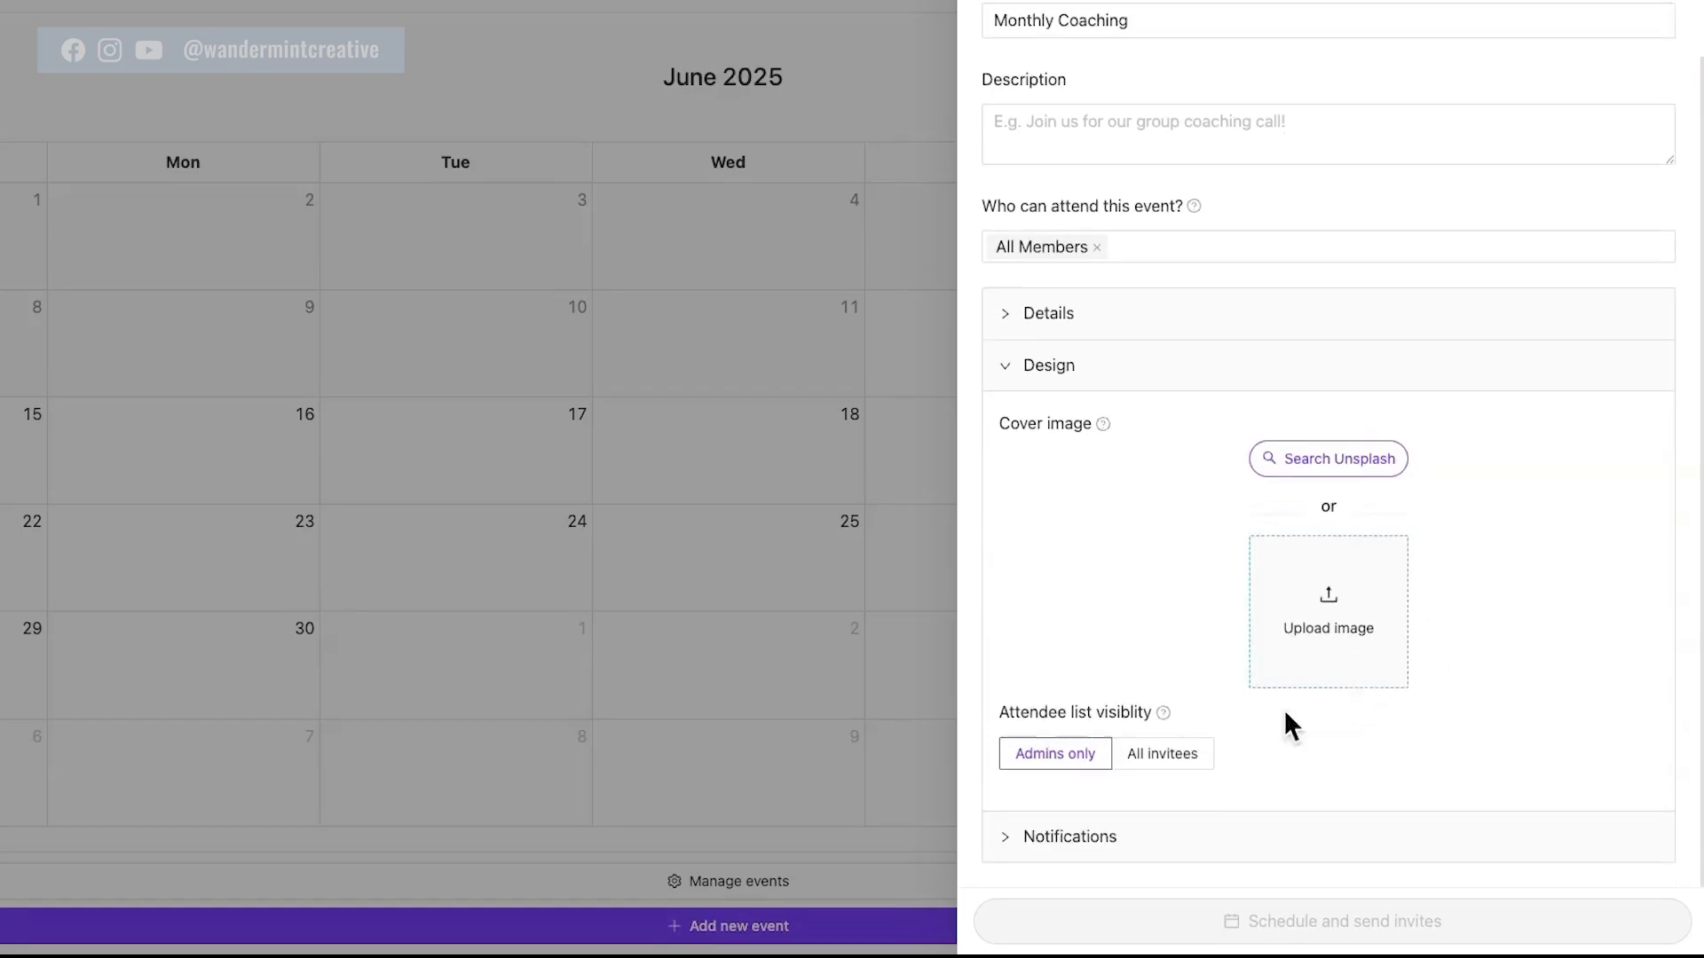
pyautogui.click(1067, 837)
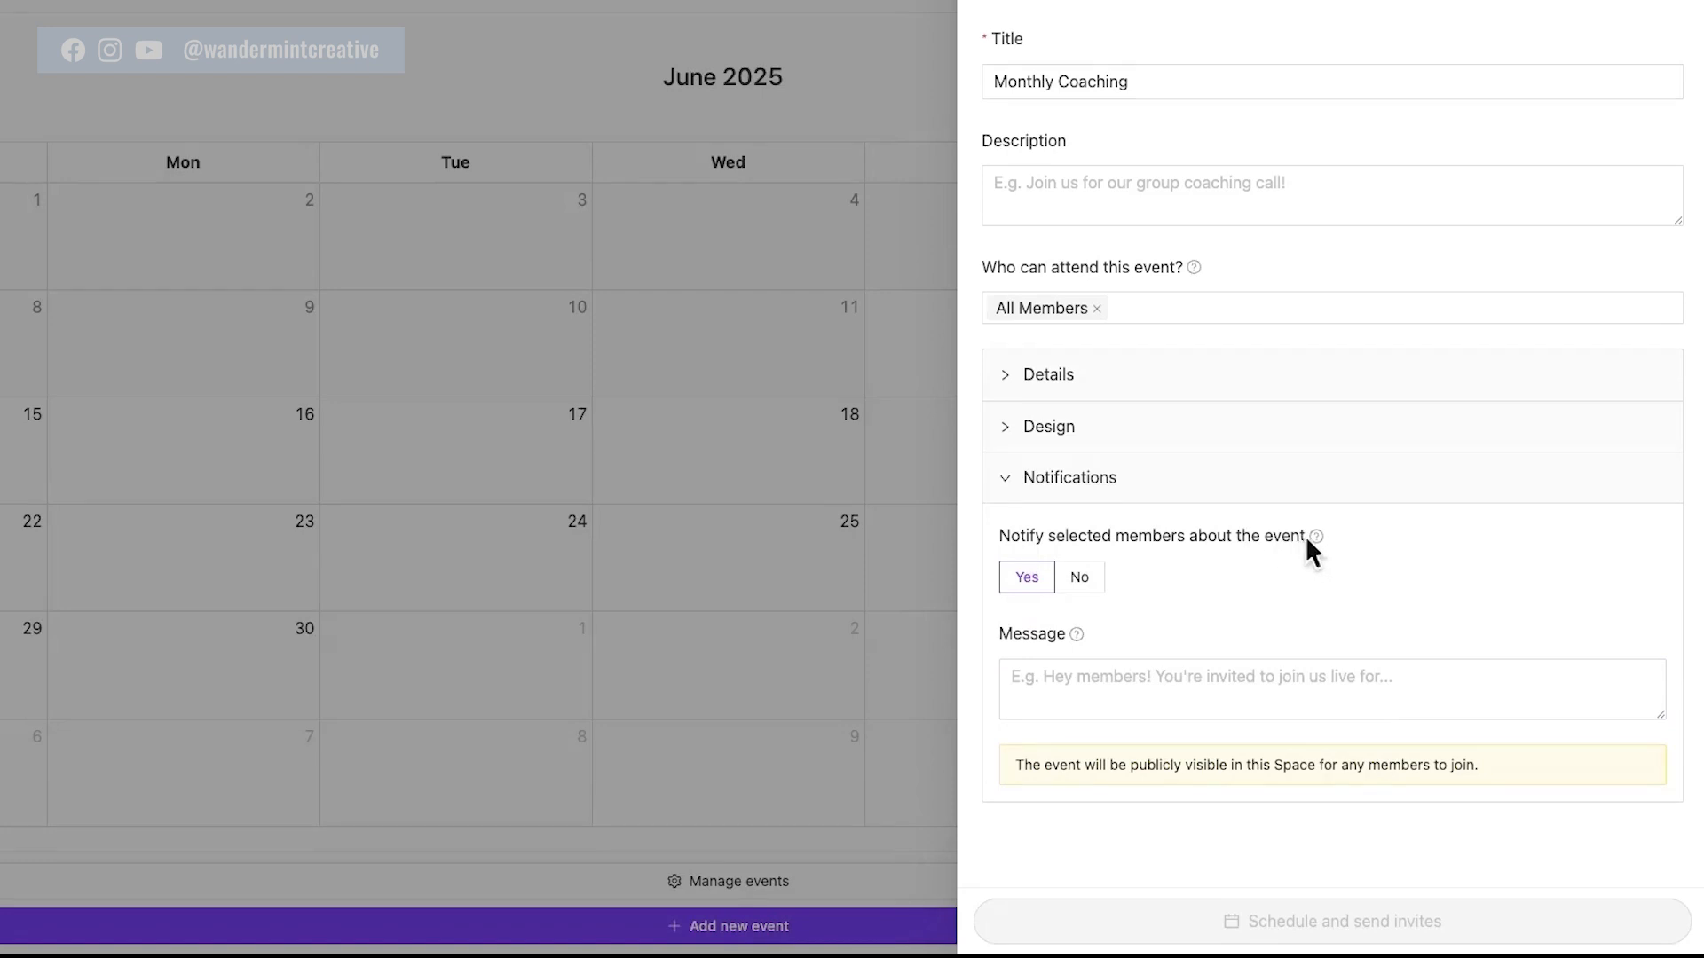
pyautogui.click(1068, 697)
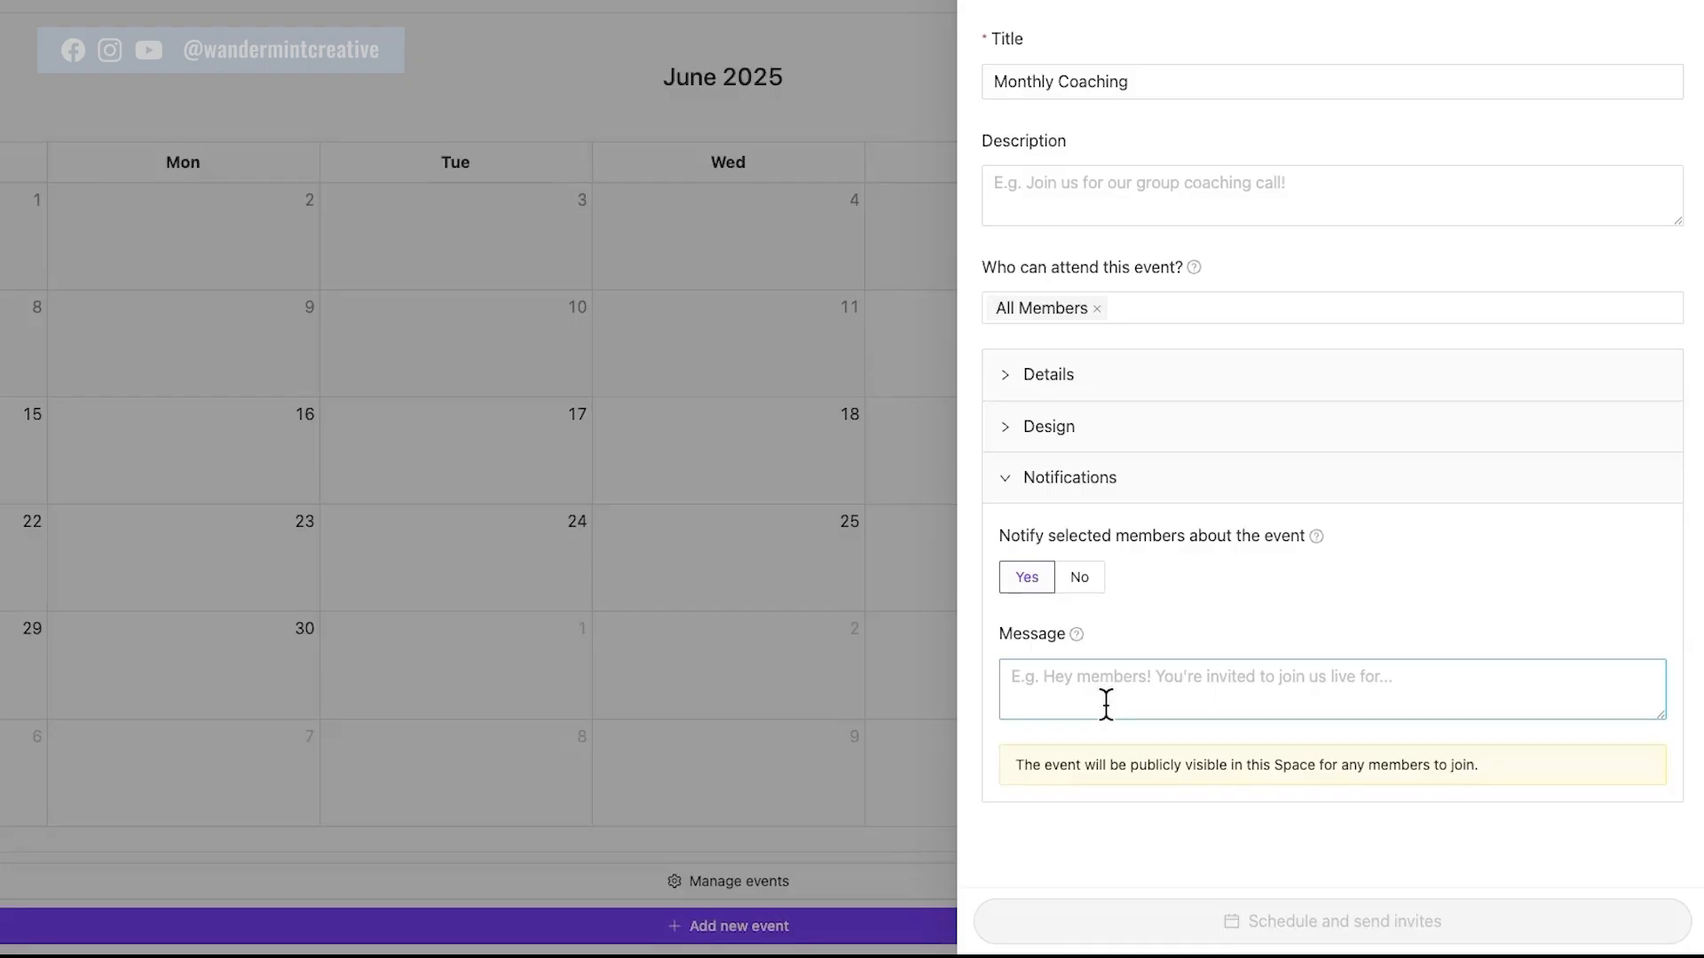
# Leave the Monthly Coaching event without scheduling it and open the Ask Me Anything hub
pyautogui.click(983, 3)
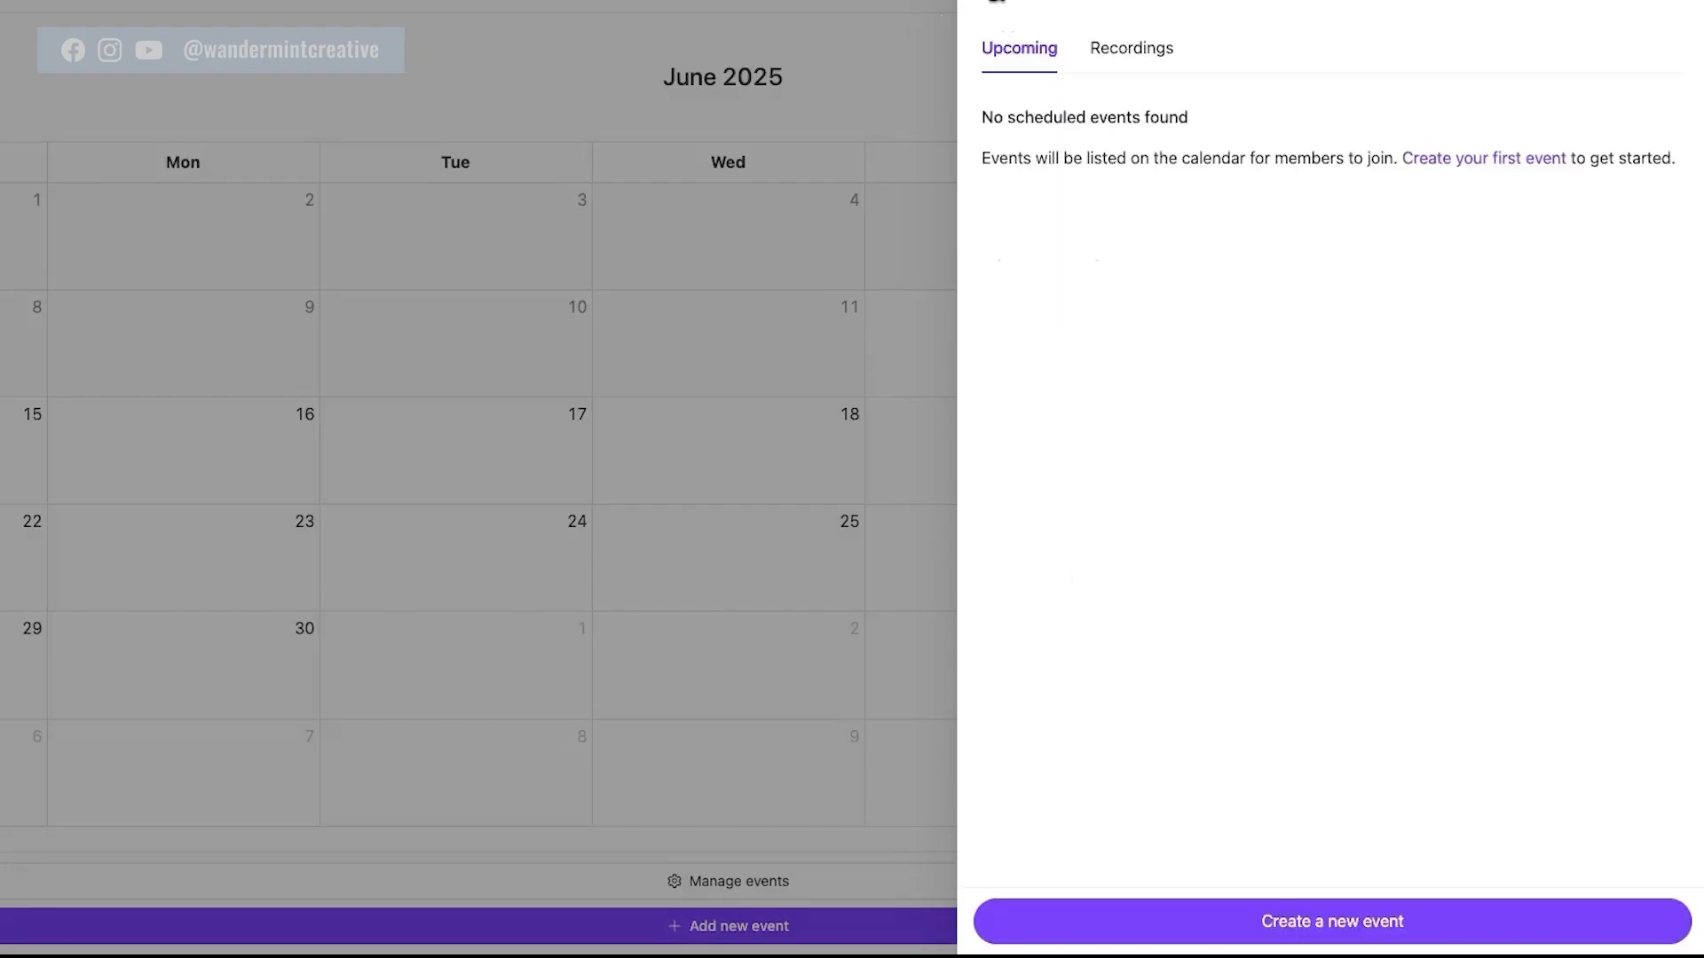
pyautogui.click(874, 3)
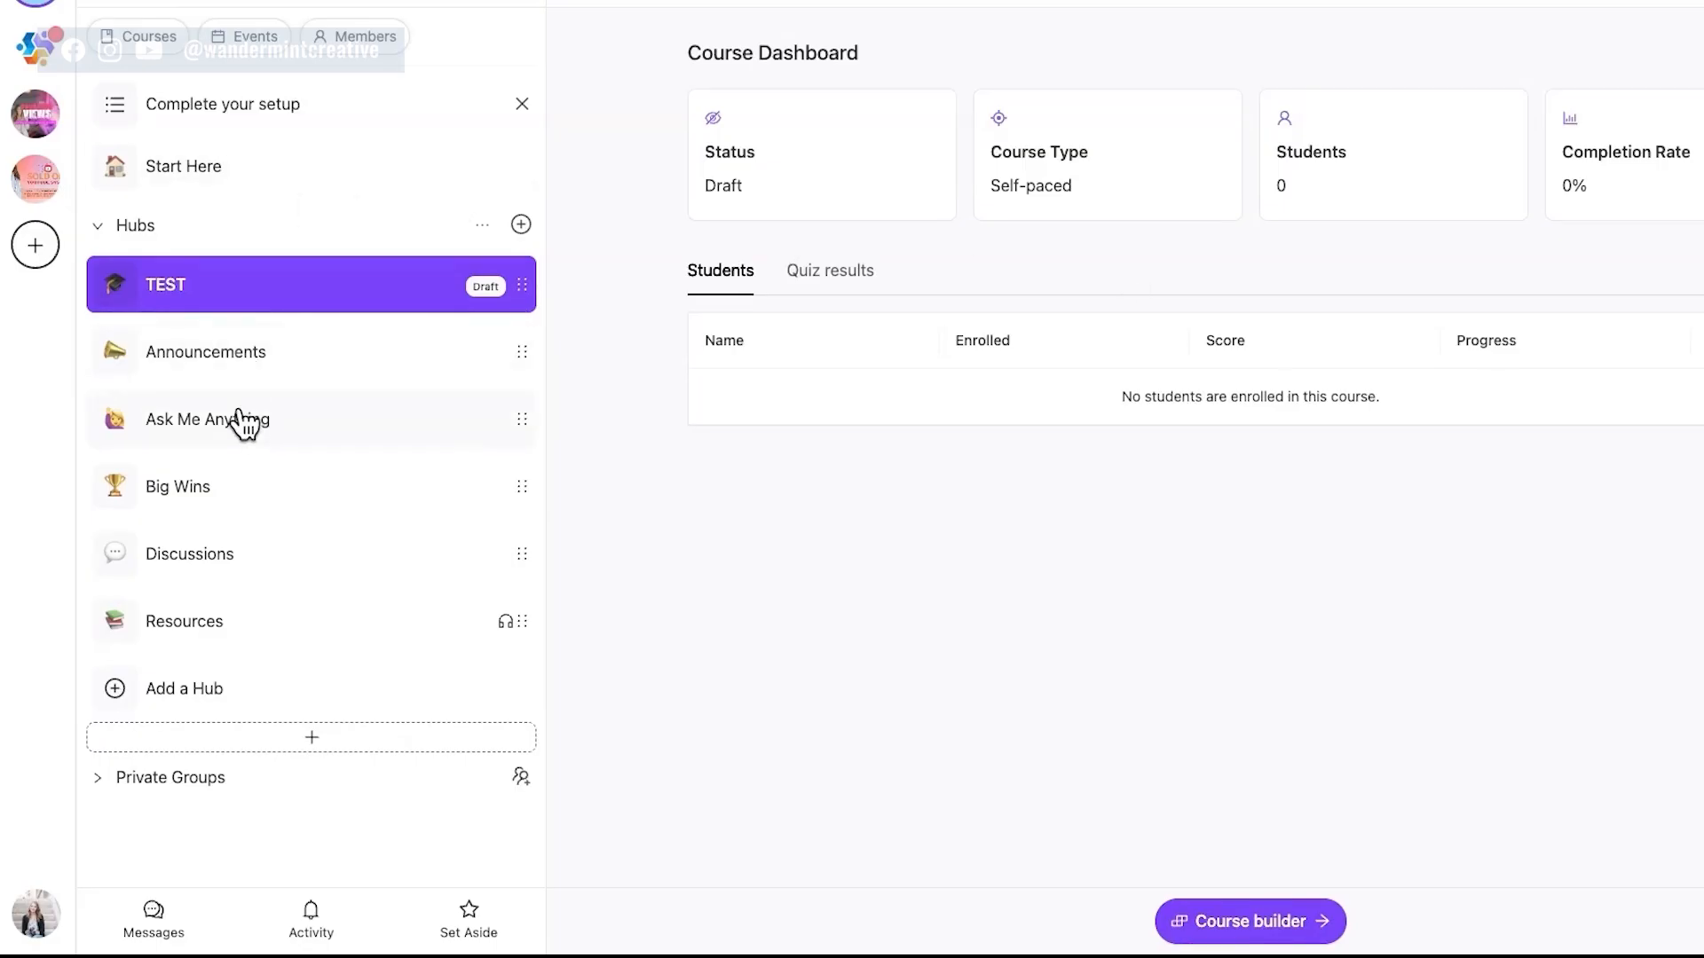
pyautogui.click(210, 435)
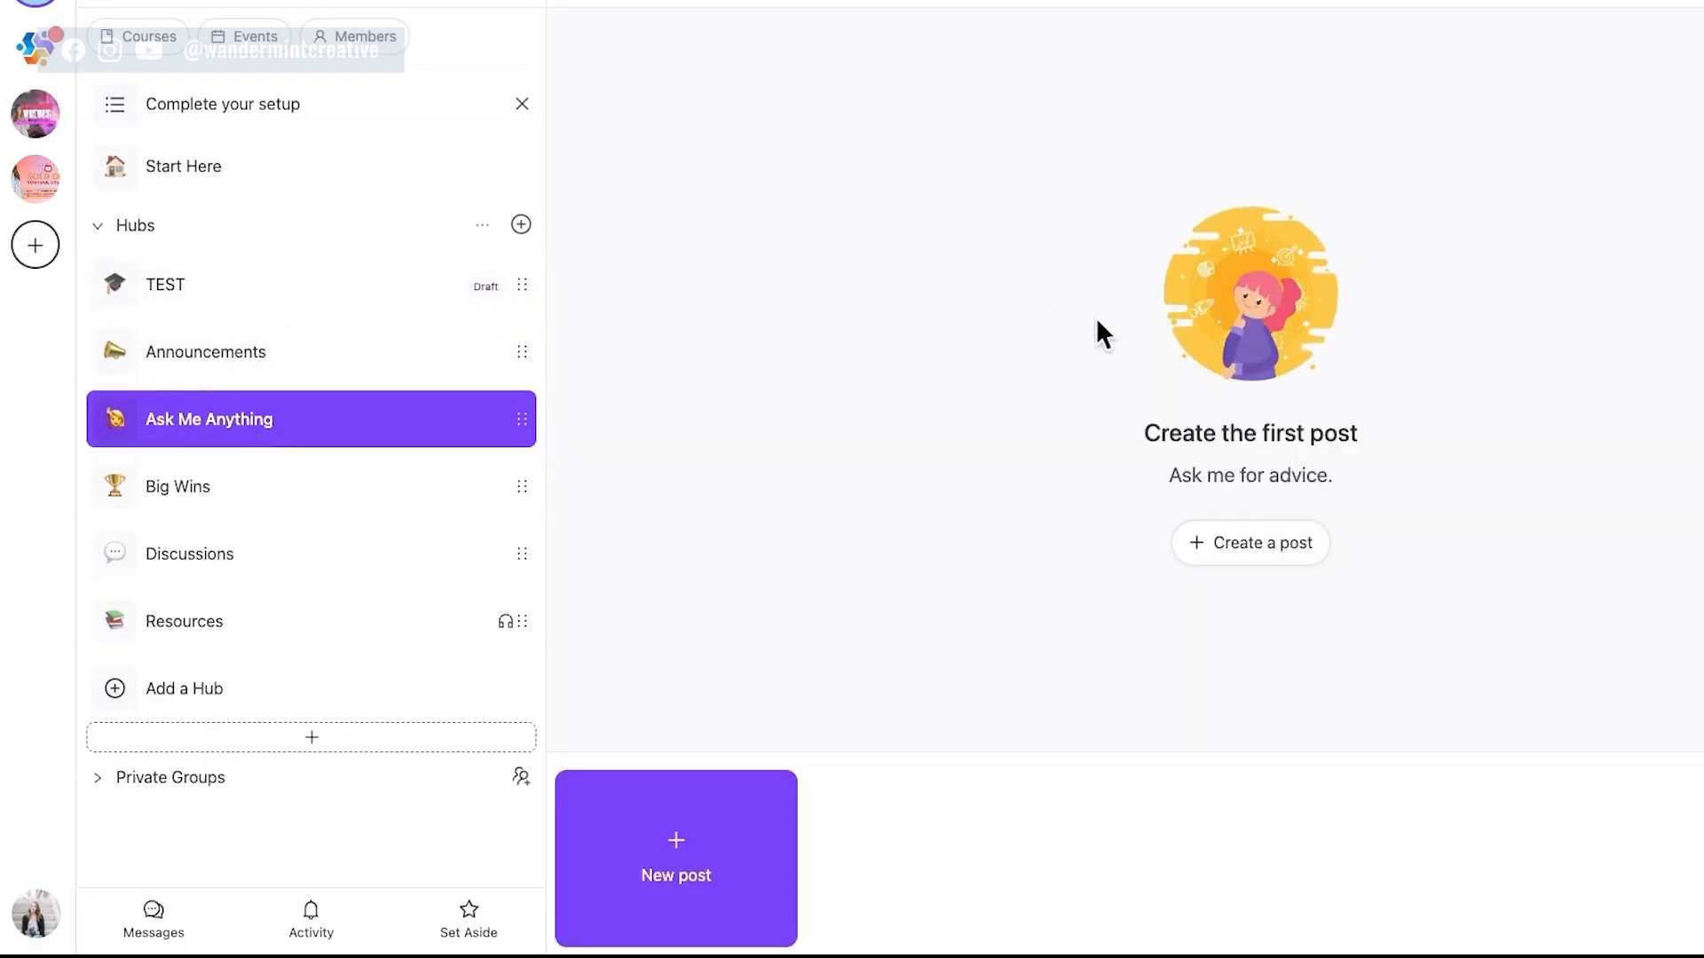
# Publish a text post titled "Post your Questions of the week below" with the body "Your biggest problems." in the Ask Me Anything hub
pyautogui.click(1280, 559)
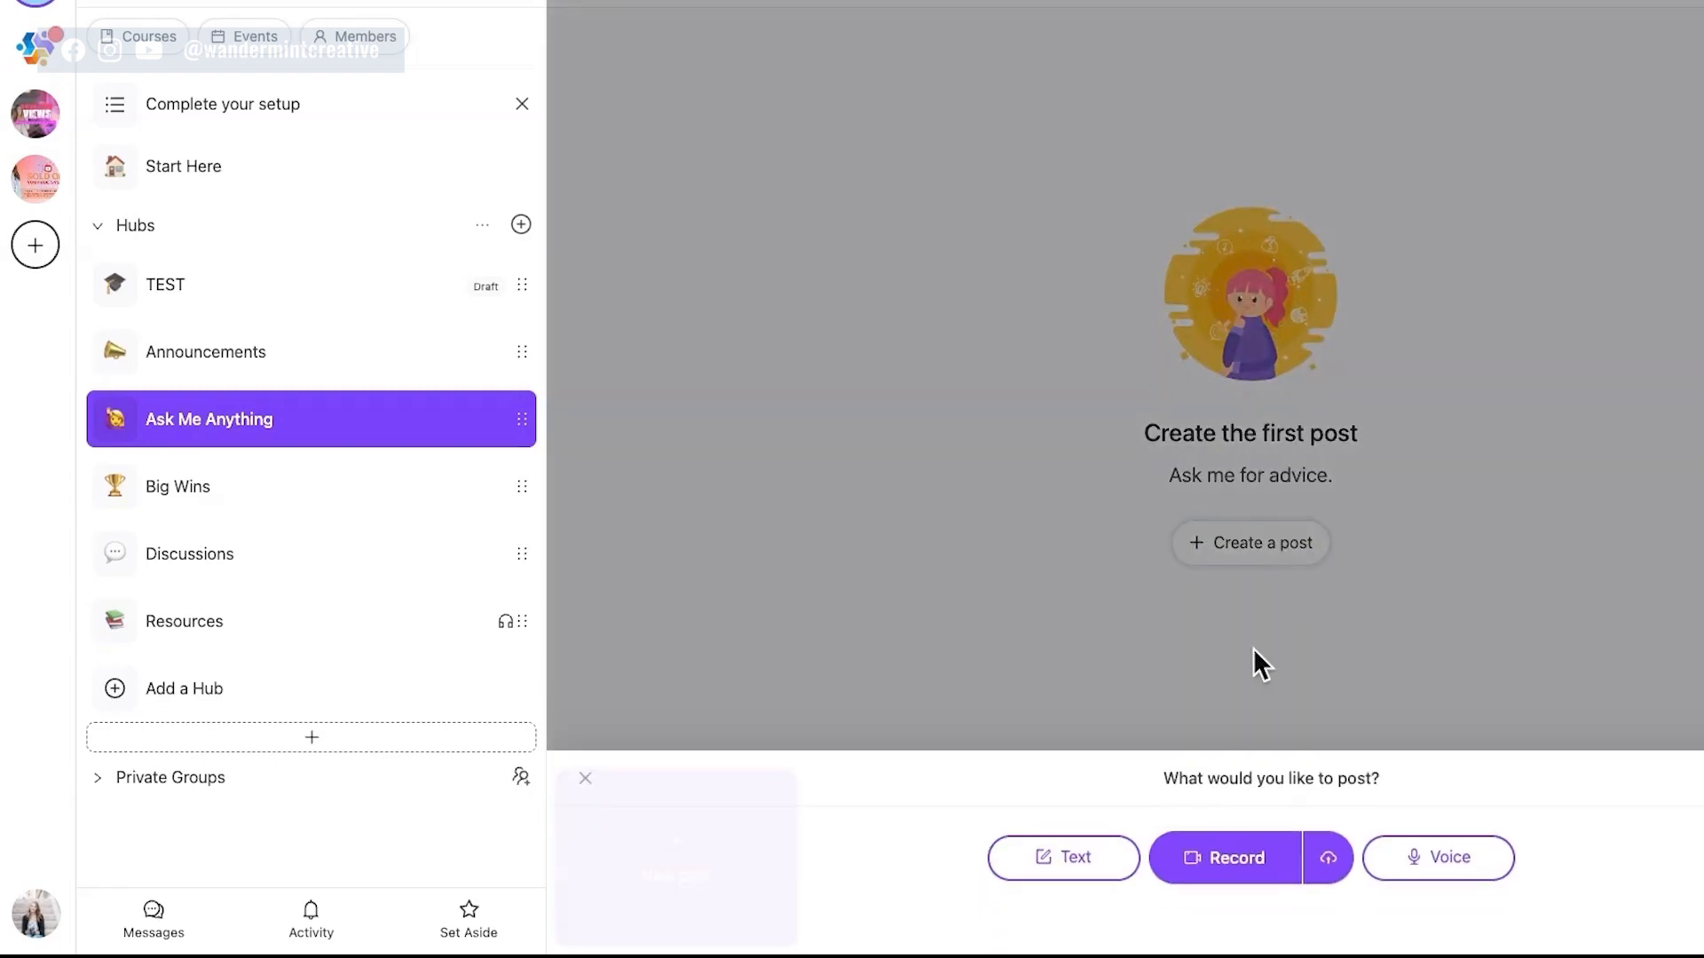
pyautogui.click(1078, 857)
pyautogui.write('Post your')
pyautogui.press('BackSpace')
pyautogui.press('BackSpace')
pyautogui.write('our Questions ')
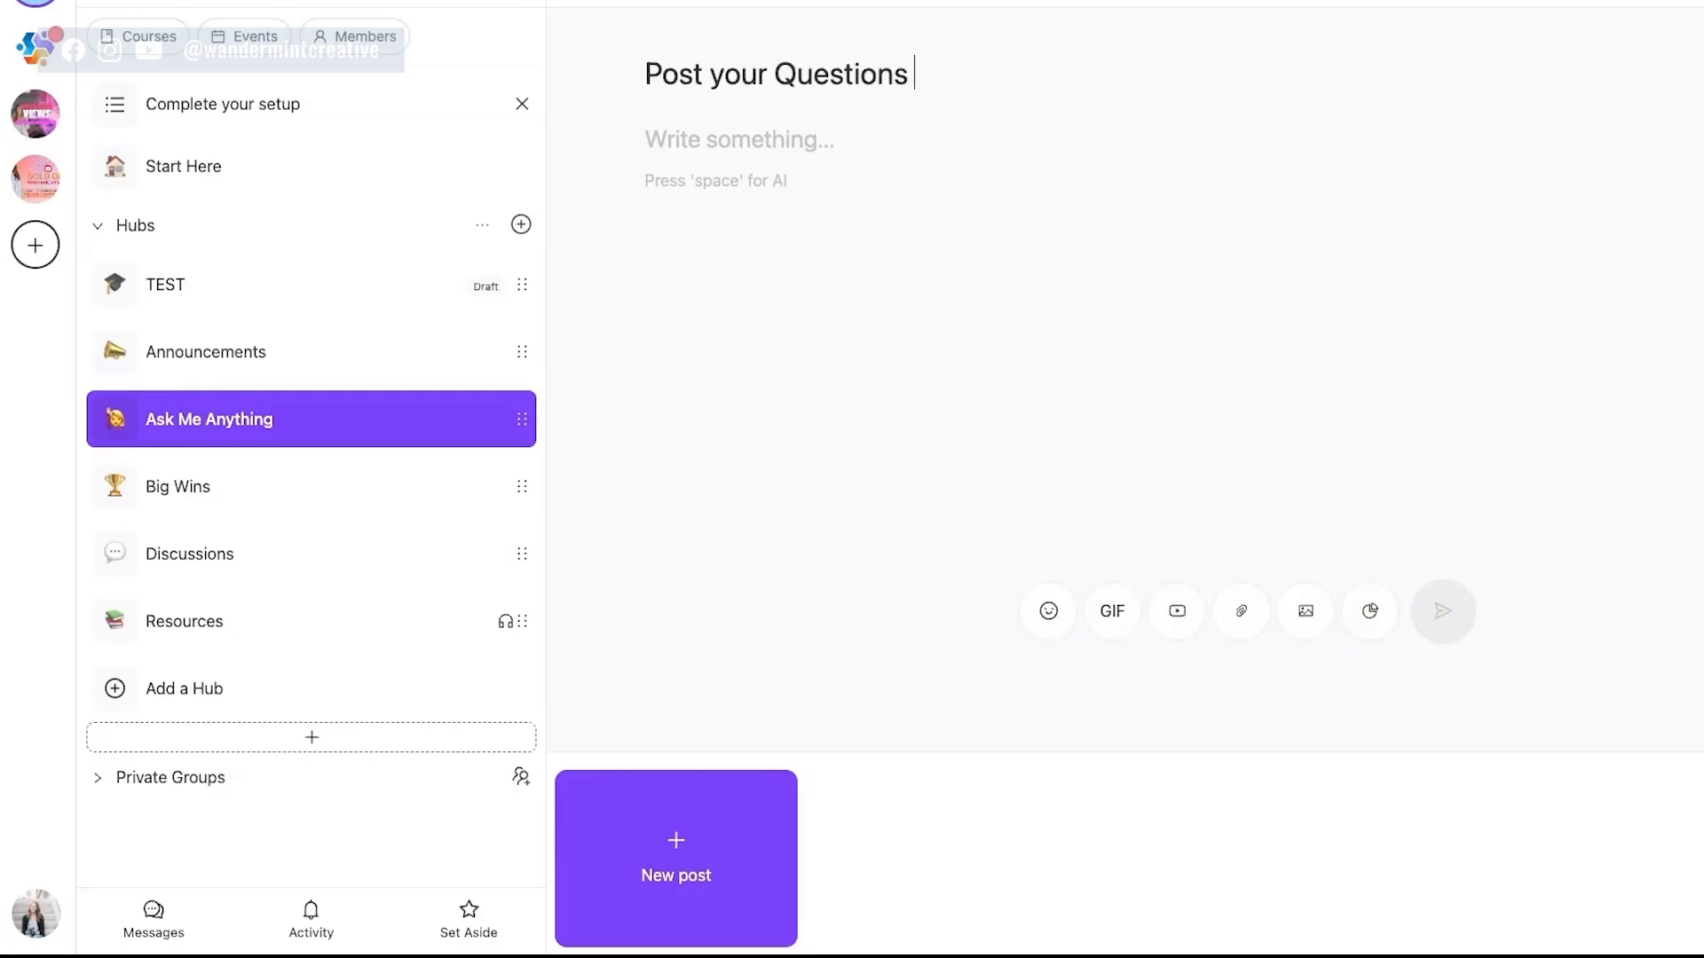
pyautogui.write('of the week below')
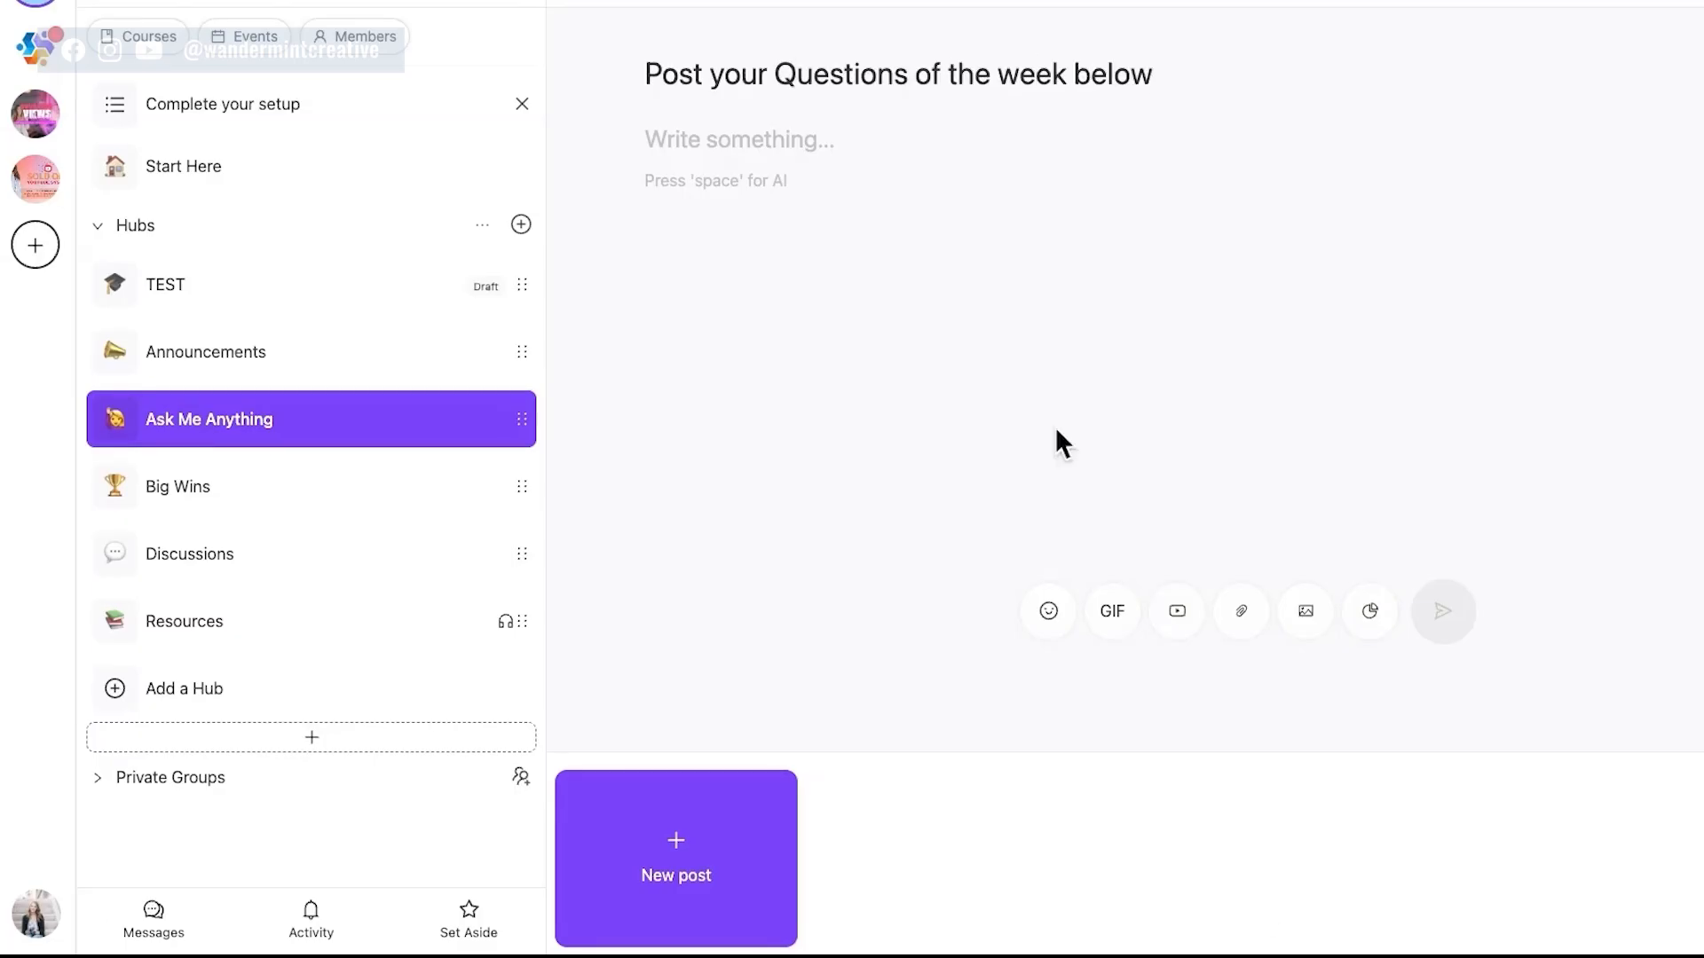
pyautogui.click(796, 142)
pyautogui.write('Your bigg')
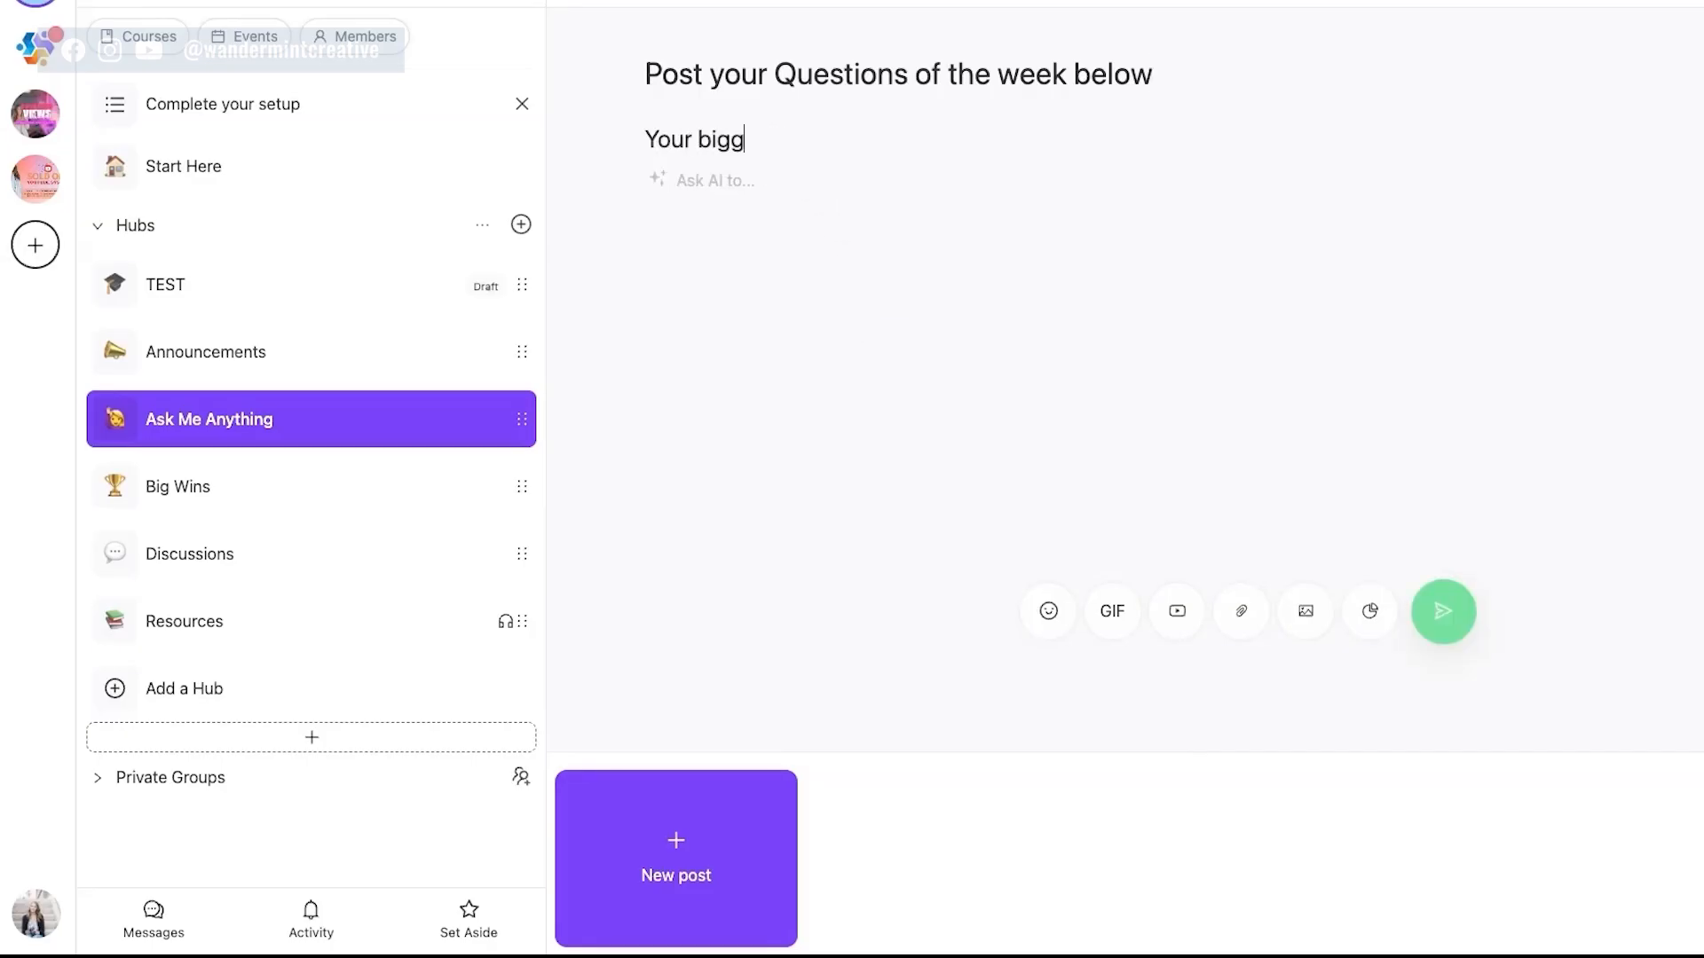
pyautogui.write('est problems.')
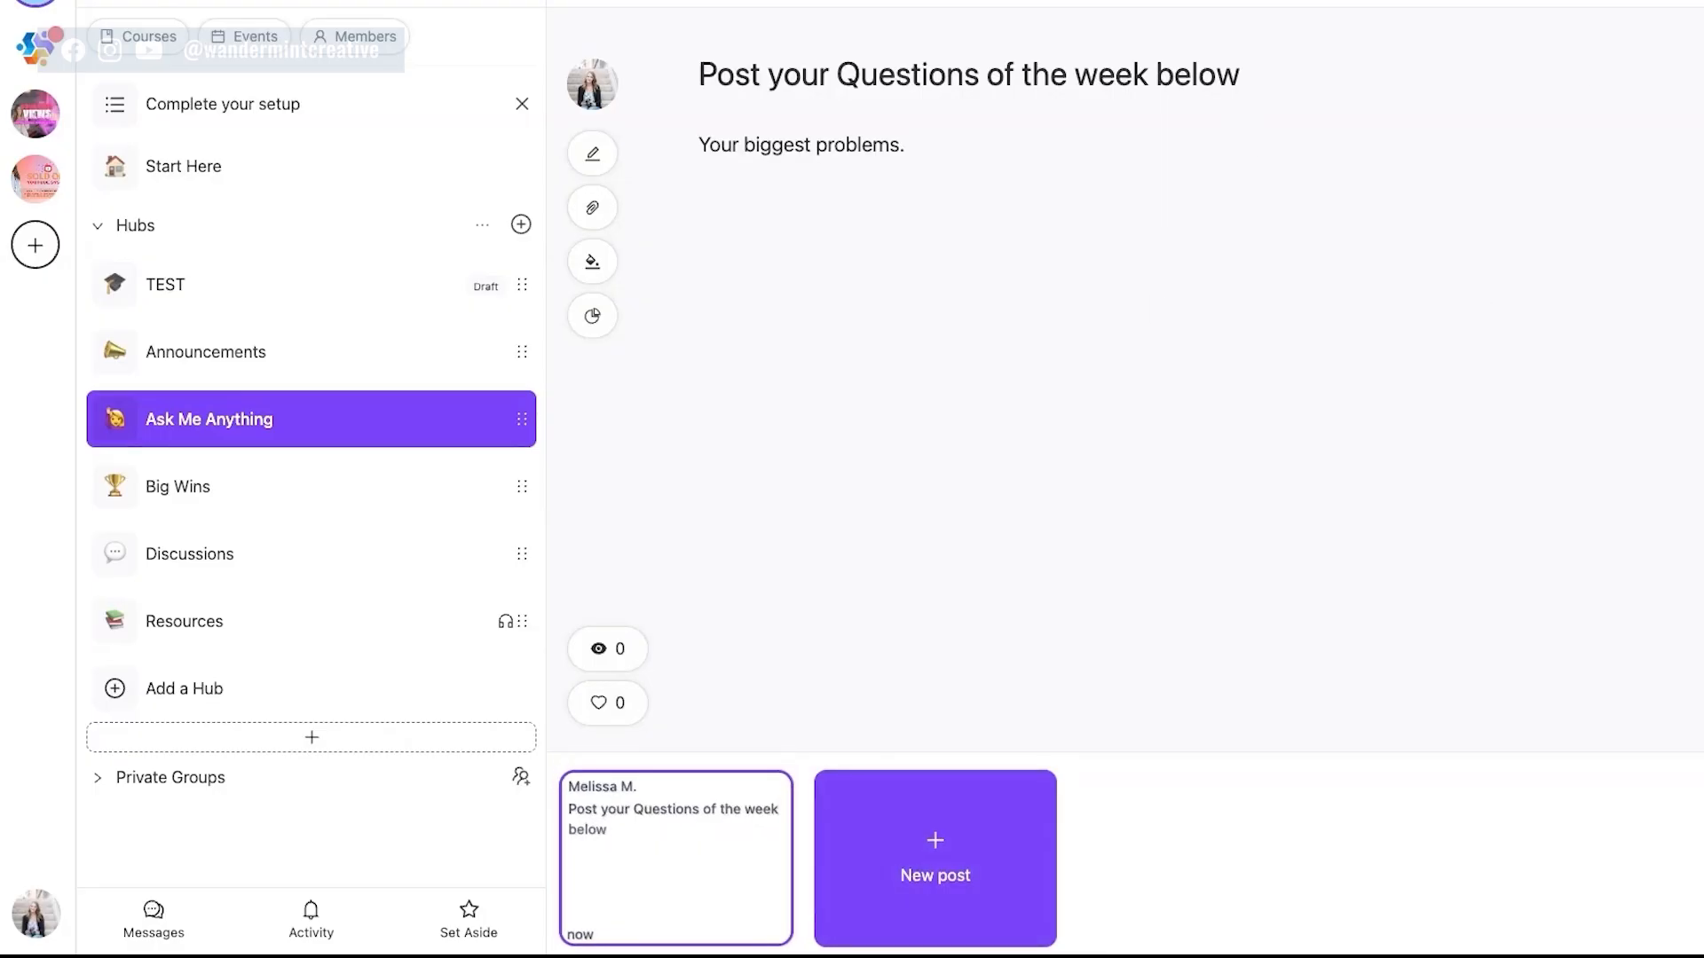
# Change the Ask Me Anything hub from a video hub to the vertical-feed discussion type and apply the setting
pyautogui.click(1608, 4)
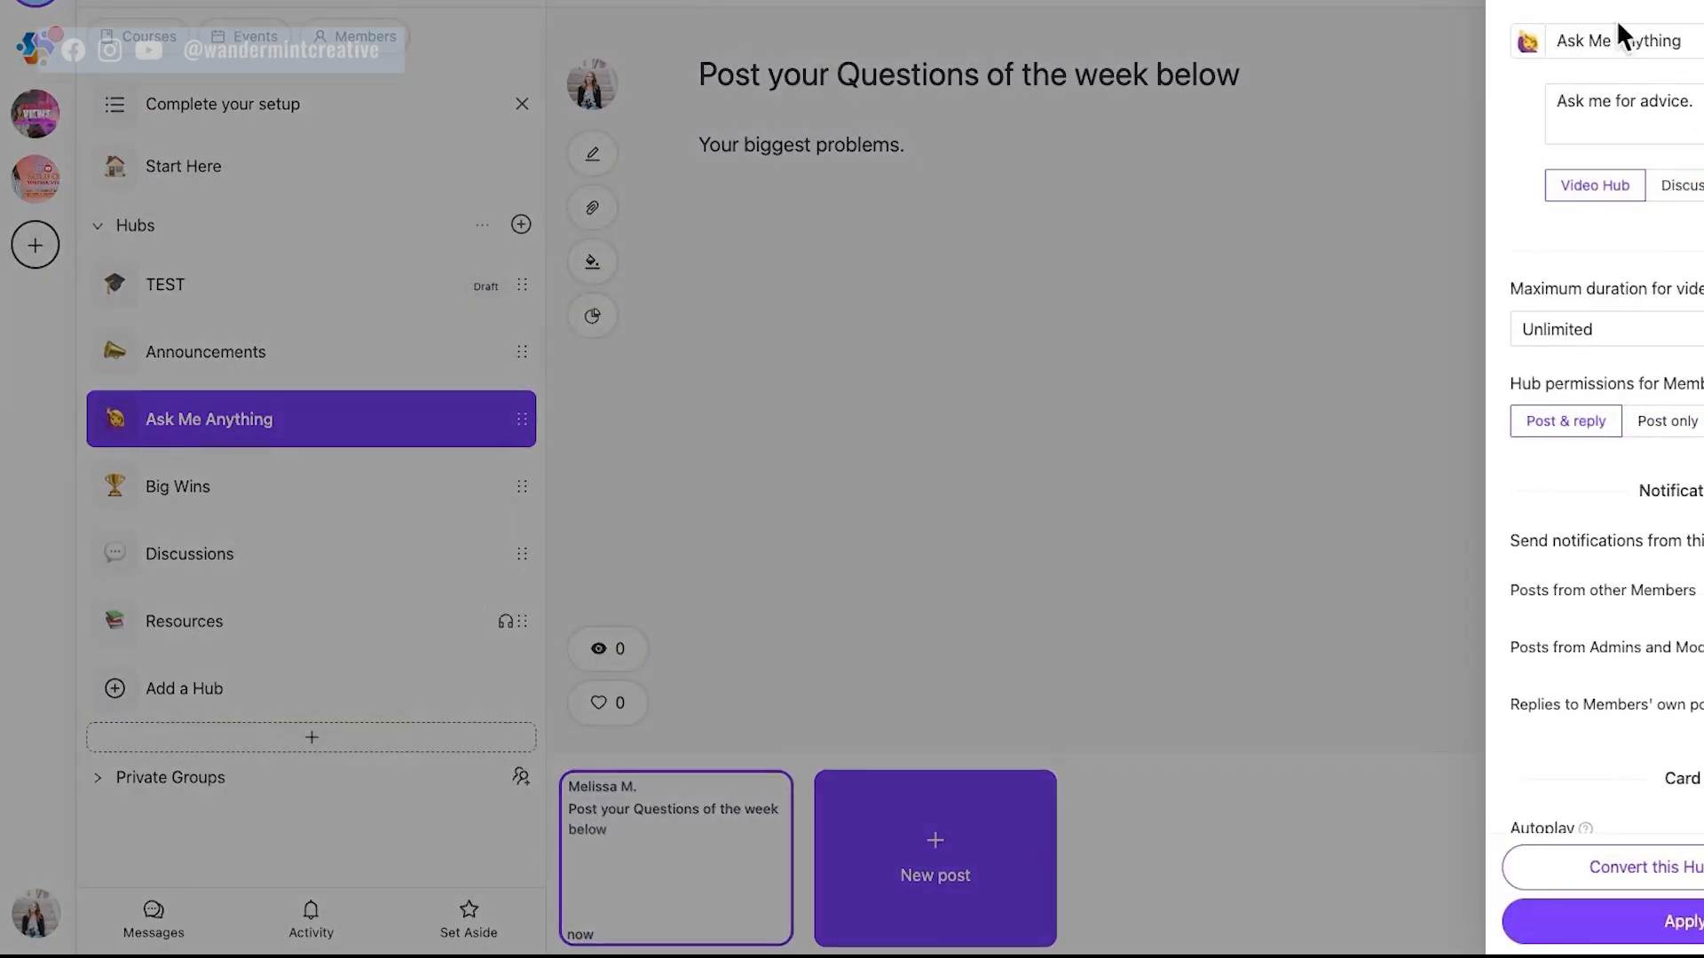
pyautogui.click(1694, 192)
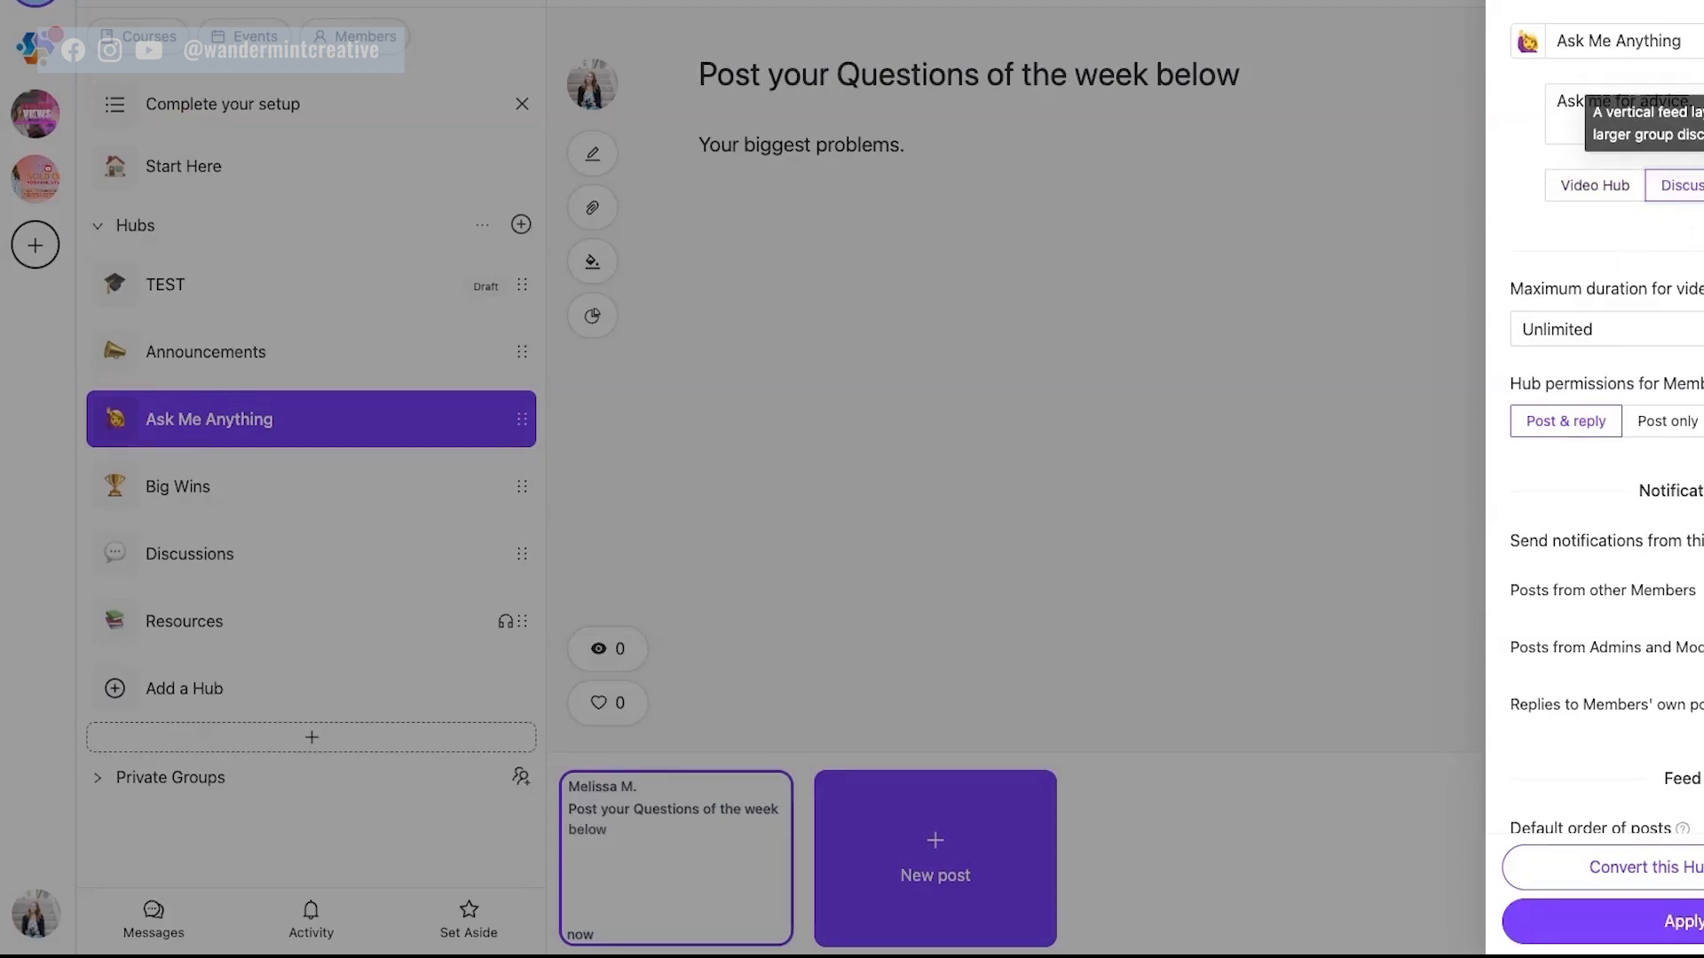
pyautogui.click(1686, 921)
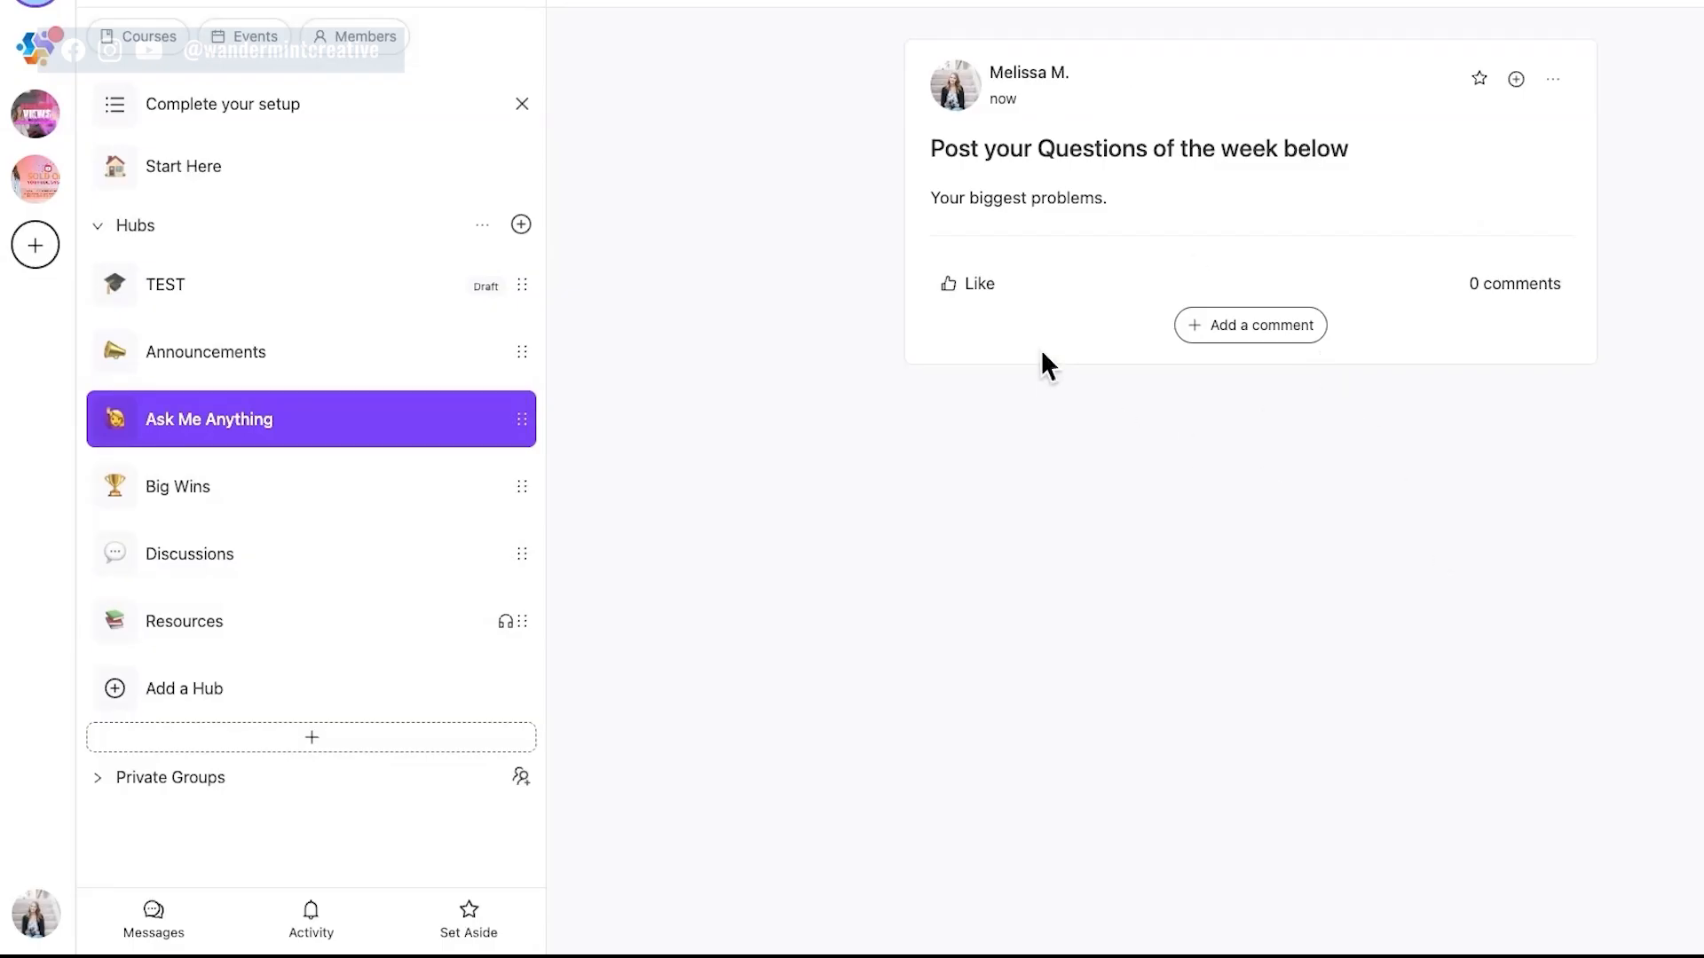
# Like the weekly questions post and comment "How do you use Swarm to record videos?" on it
pyautogui.click(963, 285)
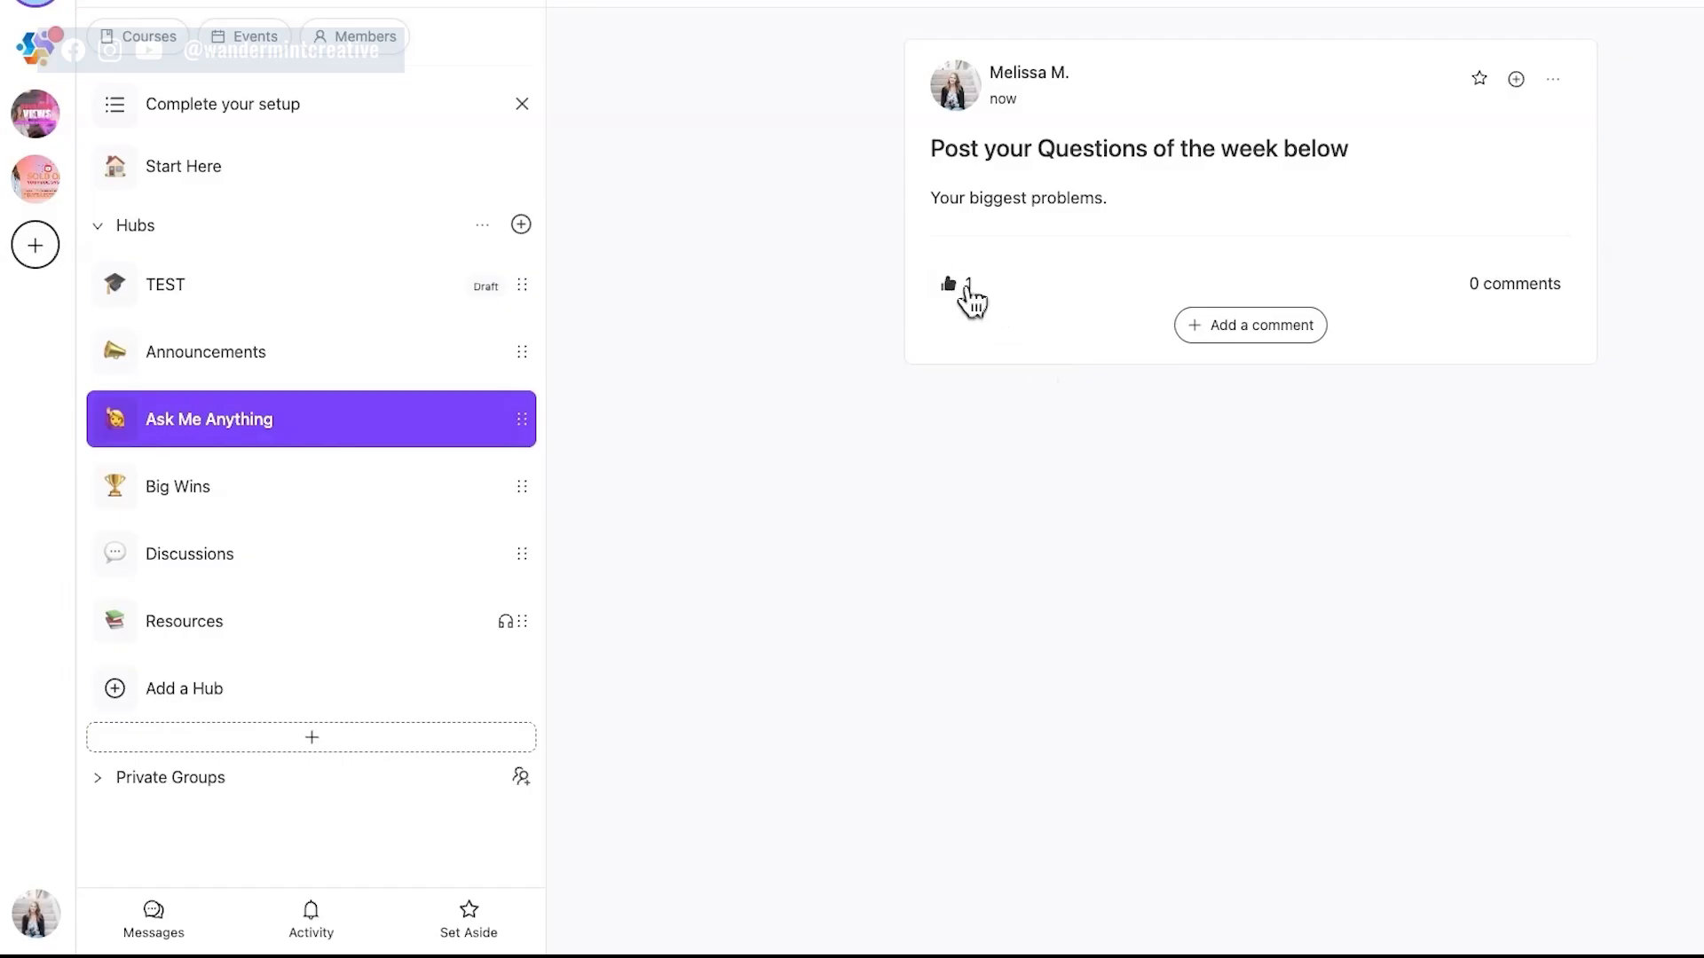
pyautogui.click(1246, 325)
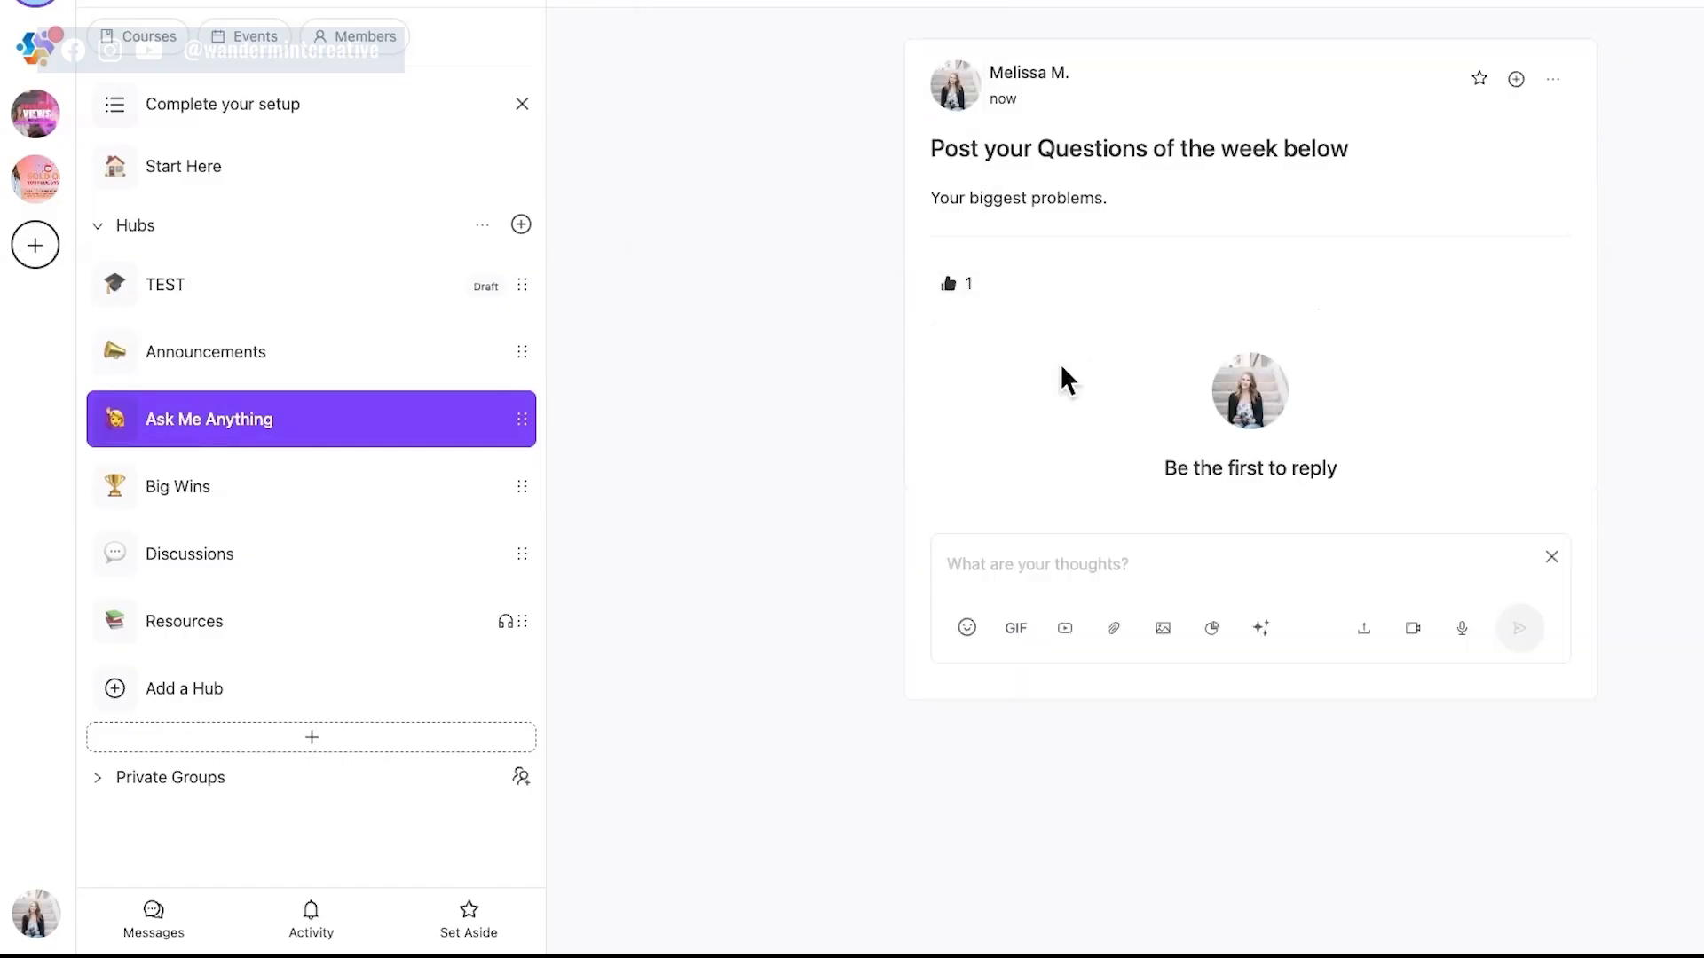
pyautogui.write('How you')
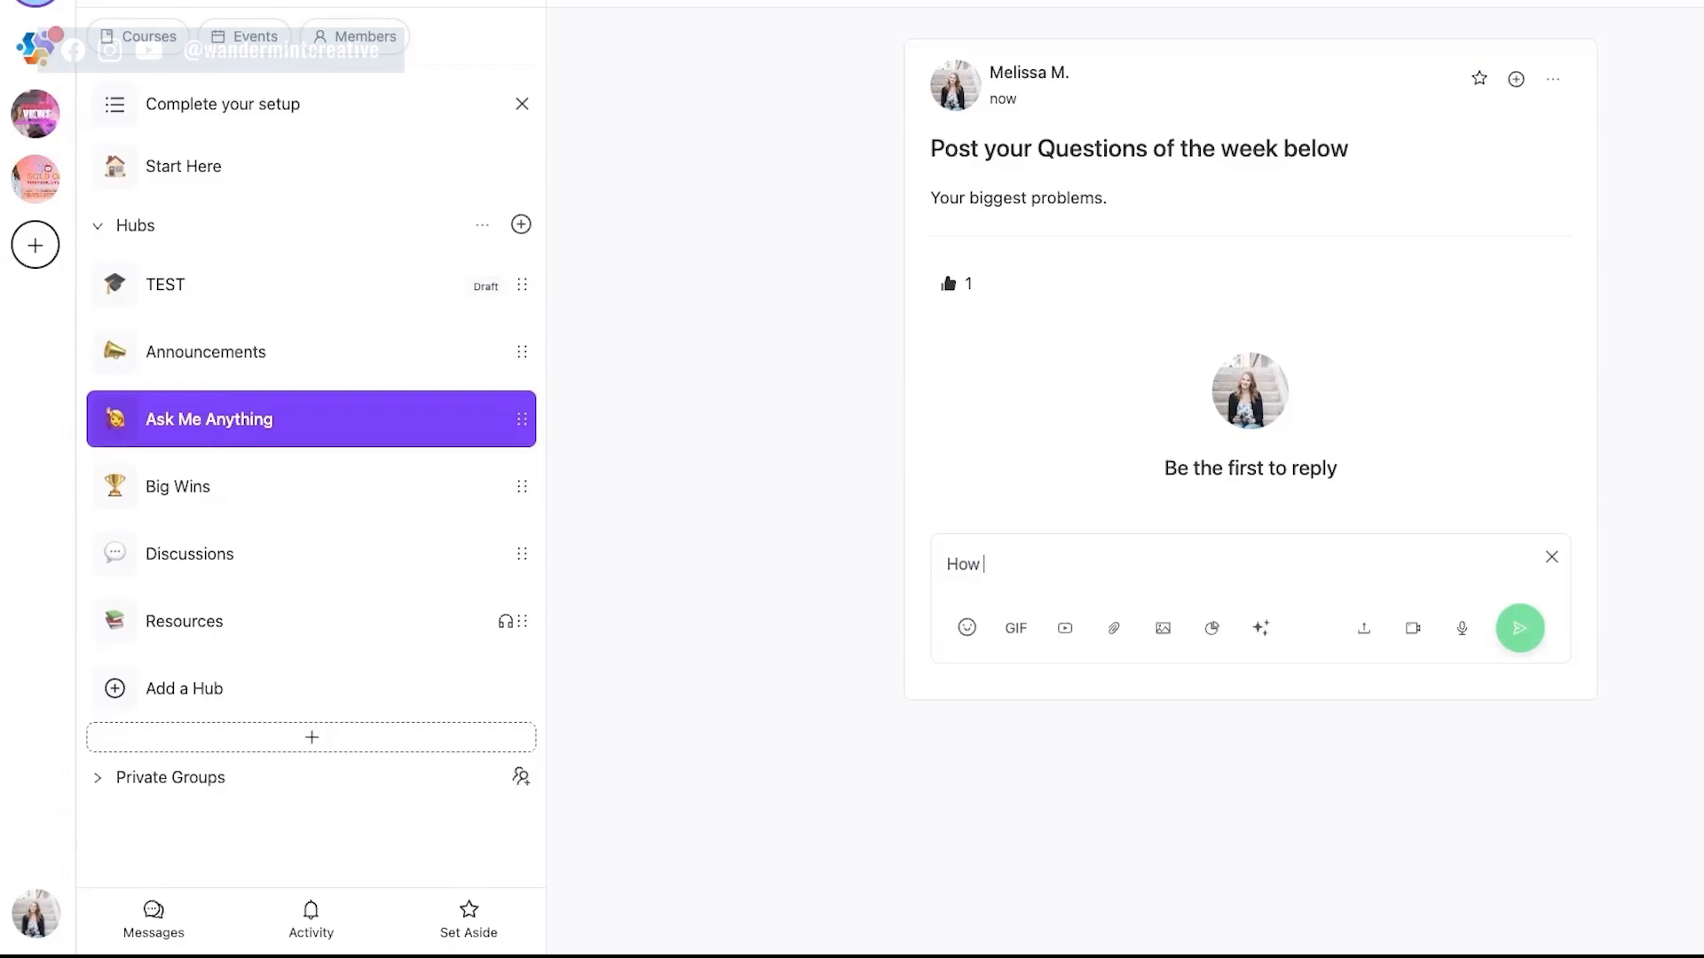
pyautogui.press('BackSpace')
pyautogui.press('BackSpace')
pyautogui.press('BackSpace')
pyautogui.write('do you use Swarm to record videos?')
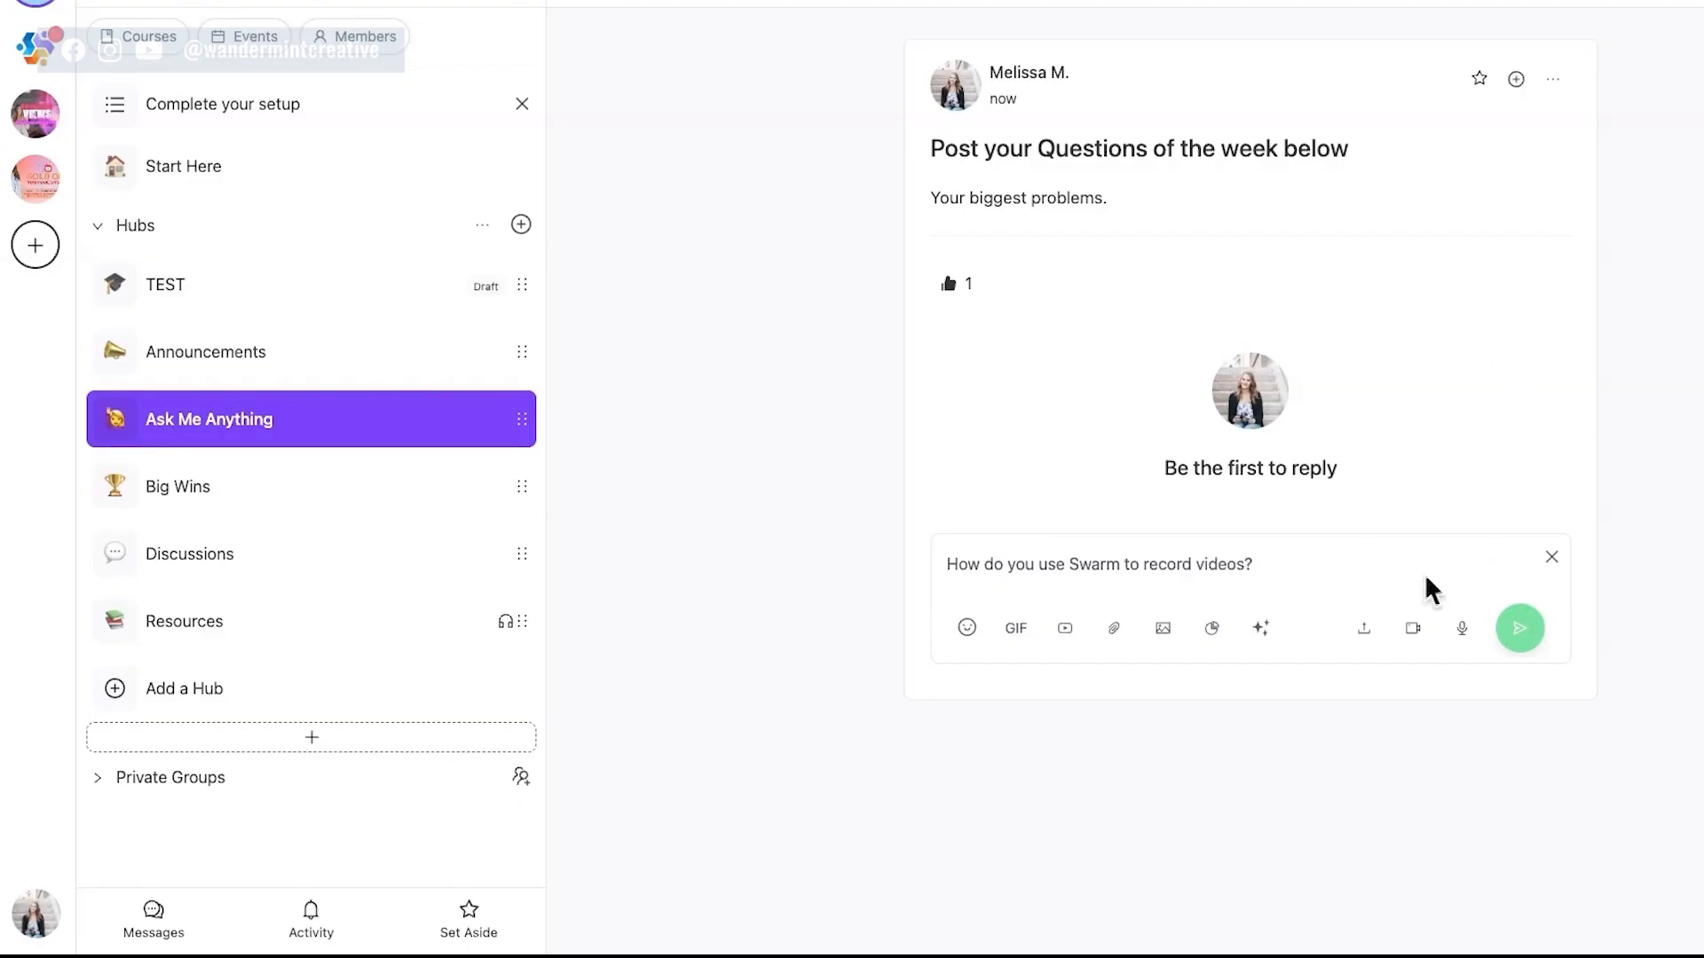
pyautogui.click(1520, 628)
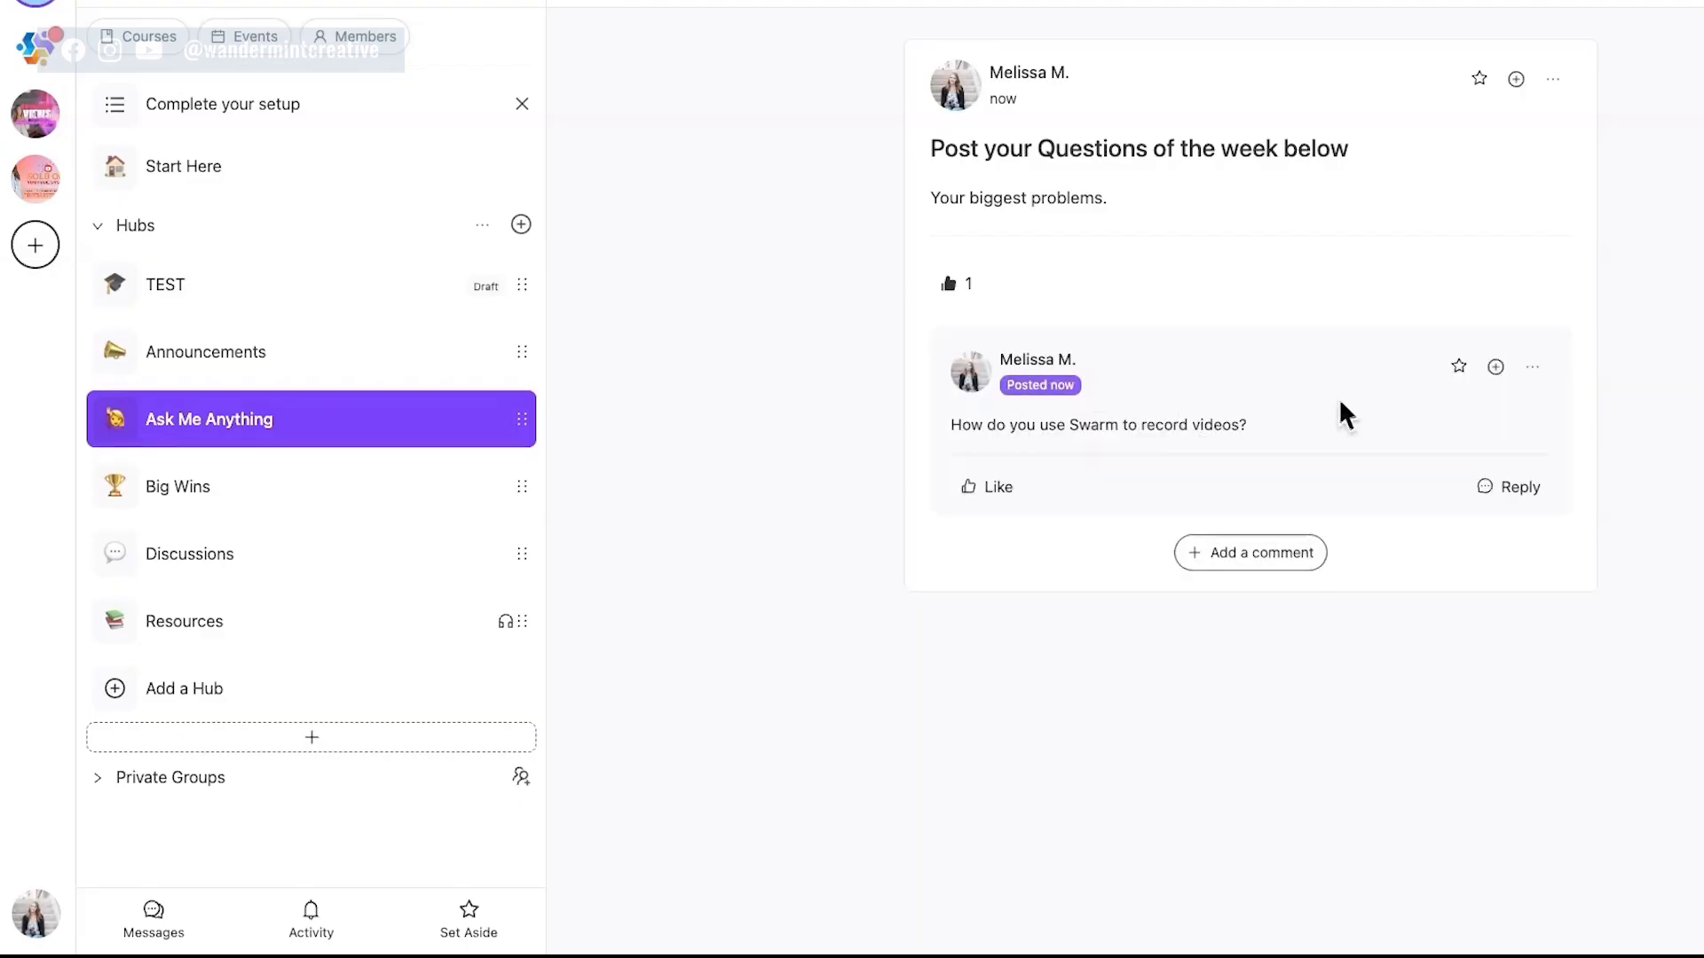
# Write the reply "Great question!" under the comment about recording videos
pyautogui.click(1505, 488)
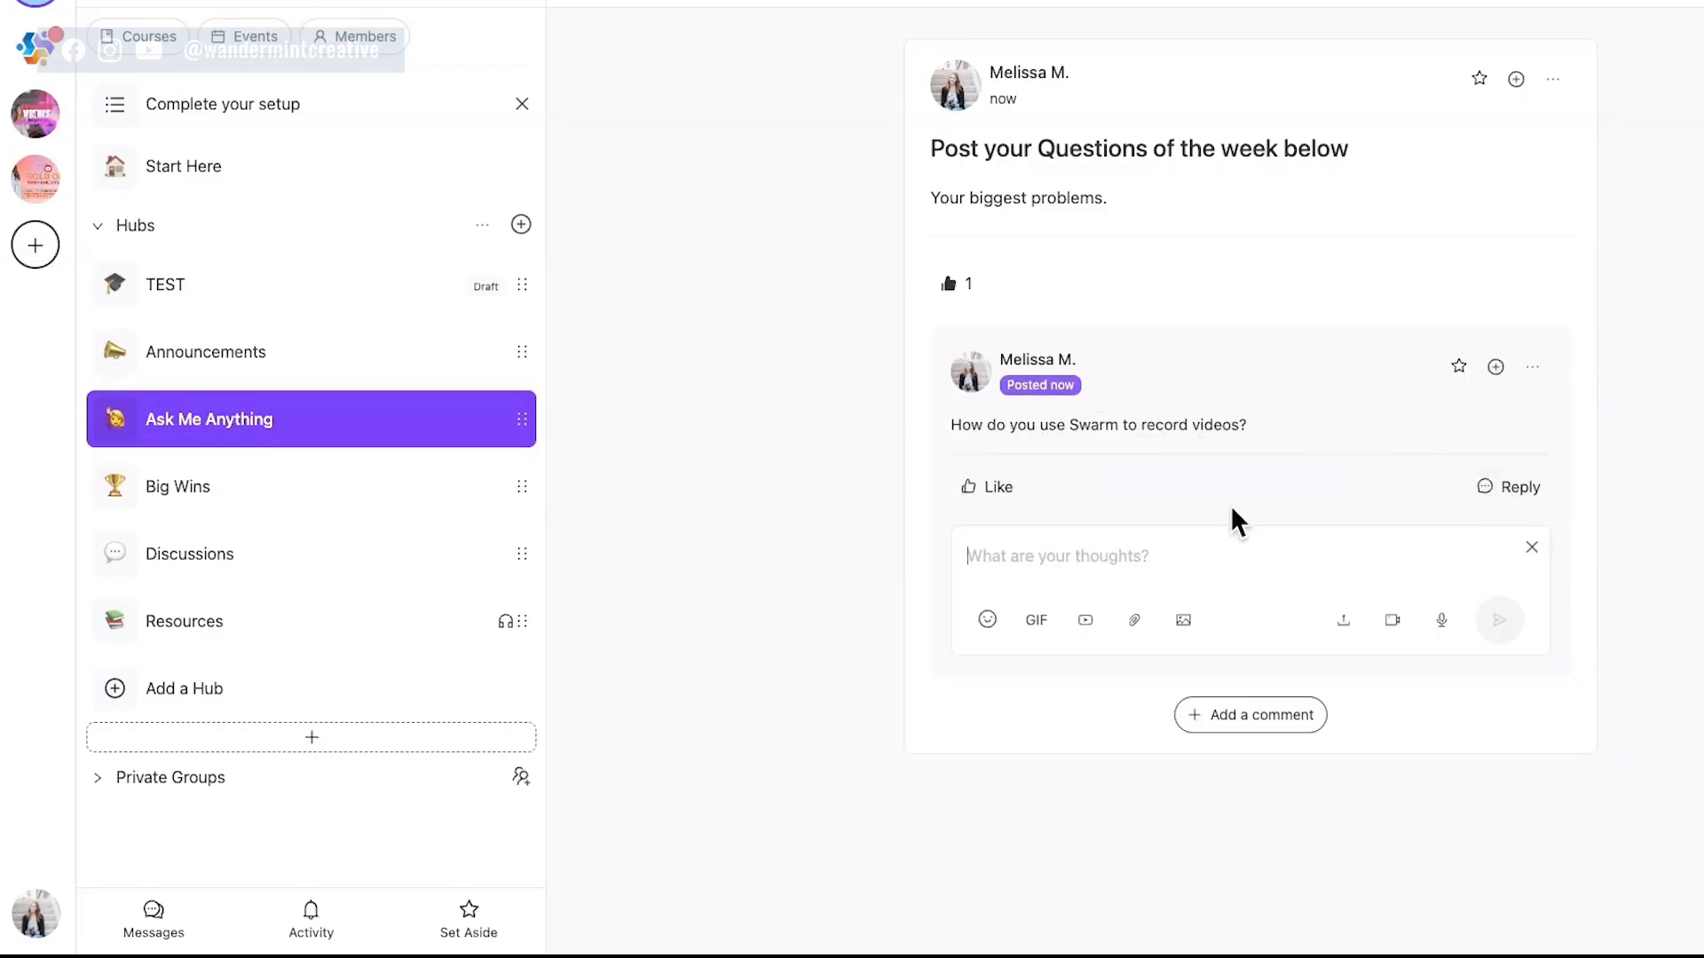
pyautogui.click(1186, 562)
pyautogui.write('Great question')
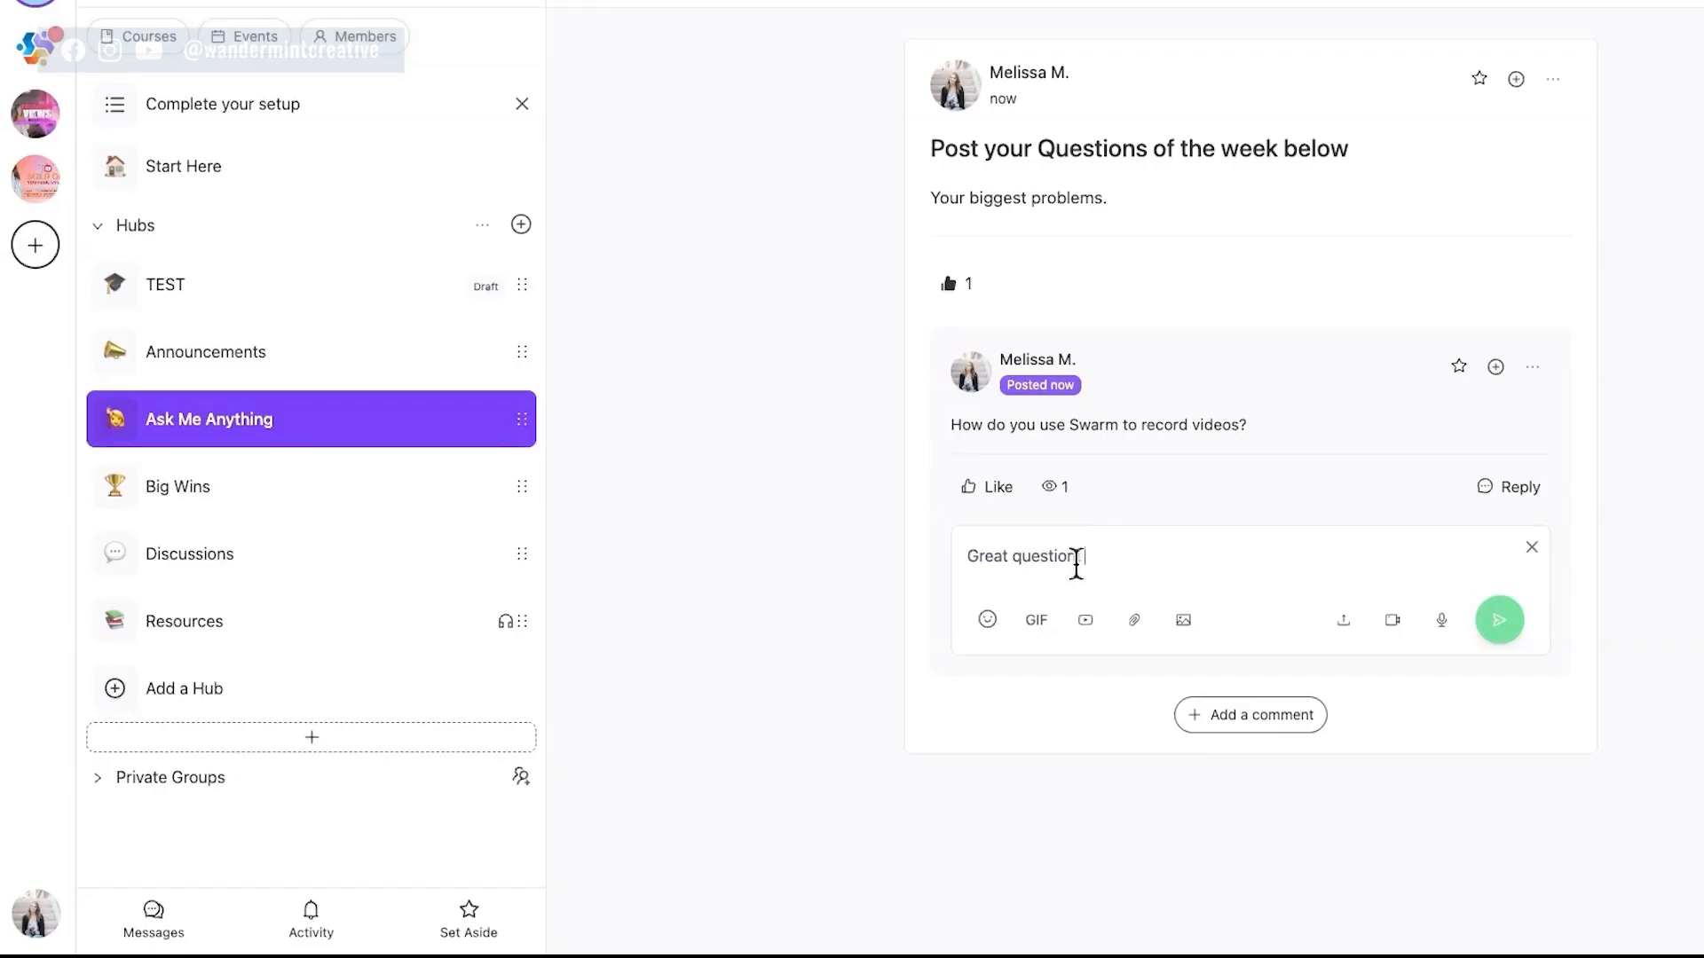
pyautogui.write('!')
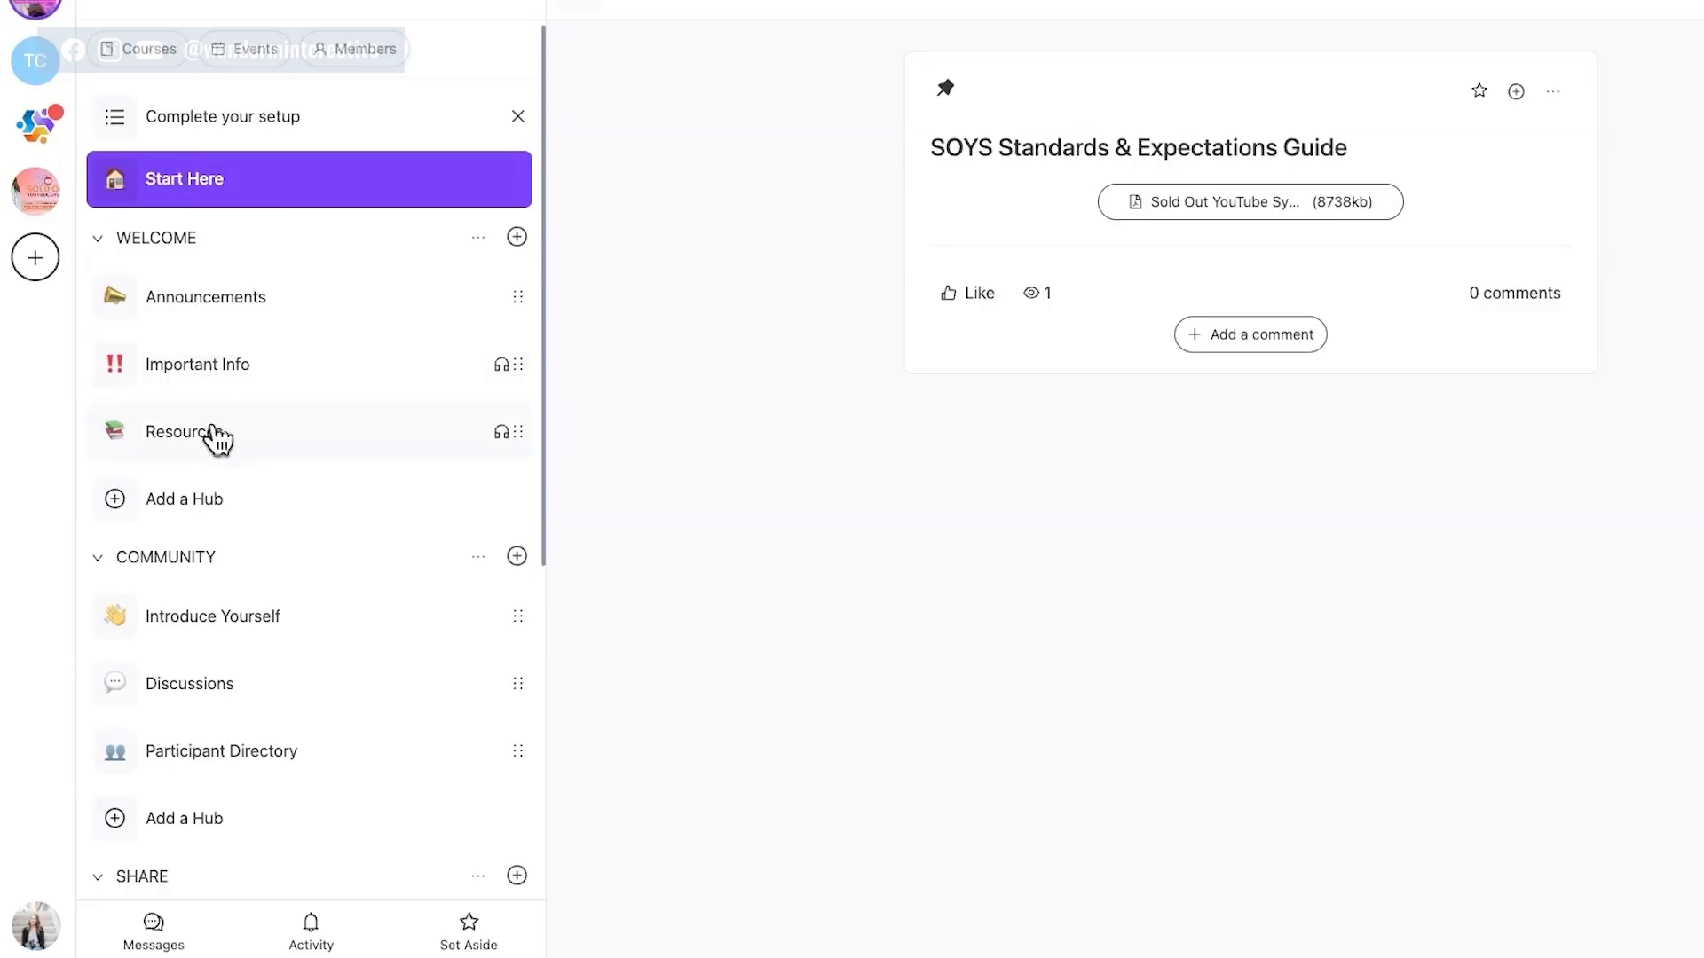
# Look through the mastermind space's hub sections, from Welcome and Community to Share and the section for asking the coach
pyautogui.scroll(-3, 213, 451)
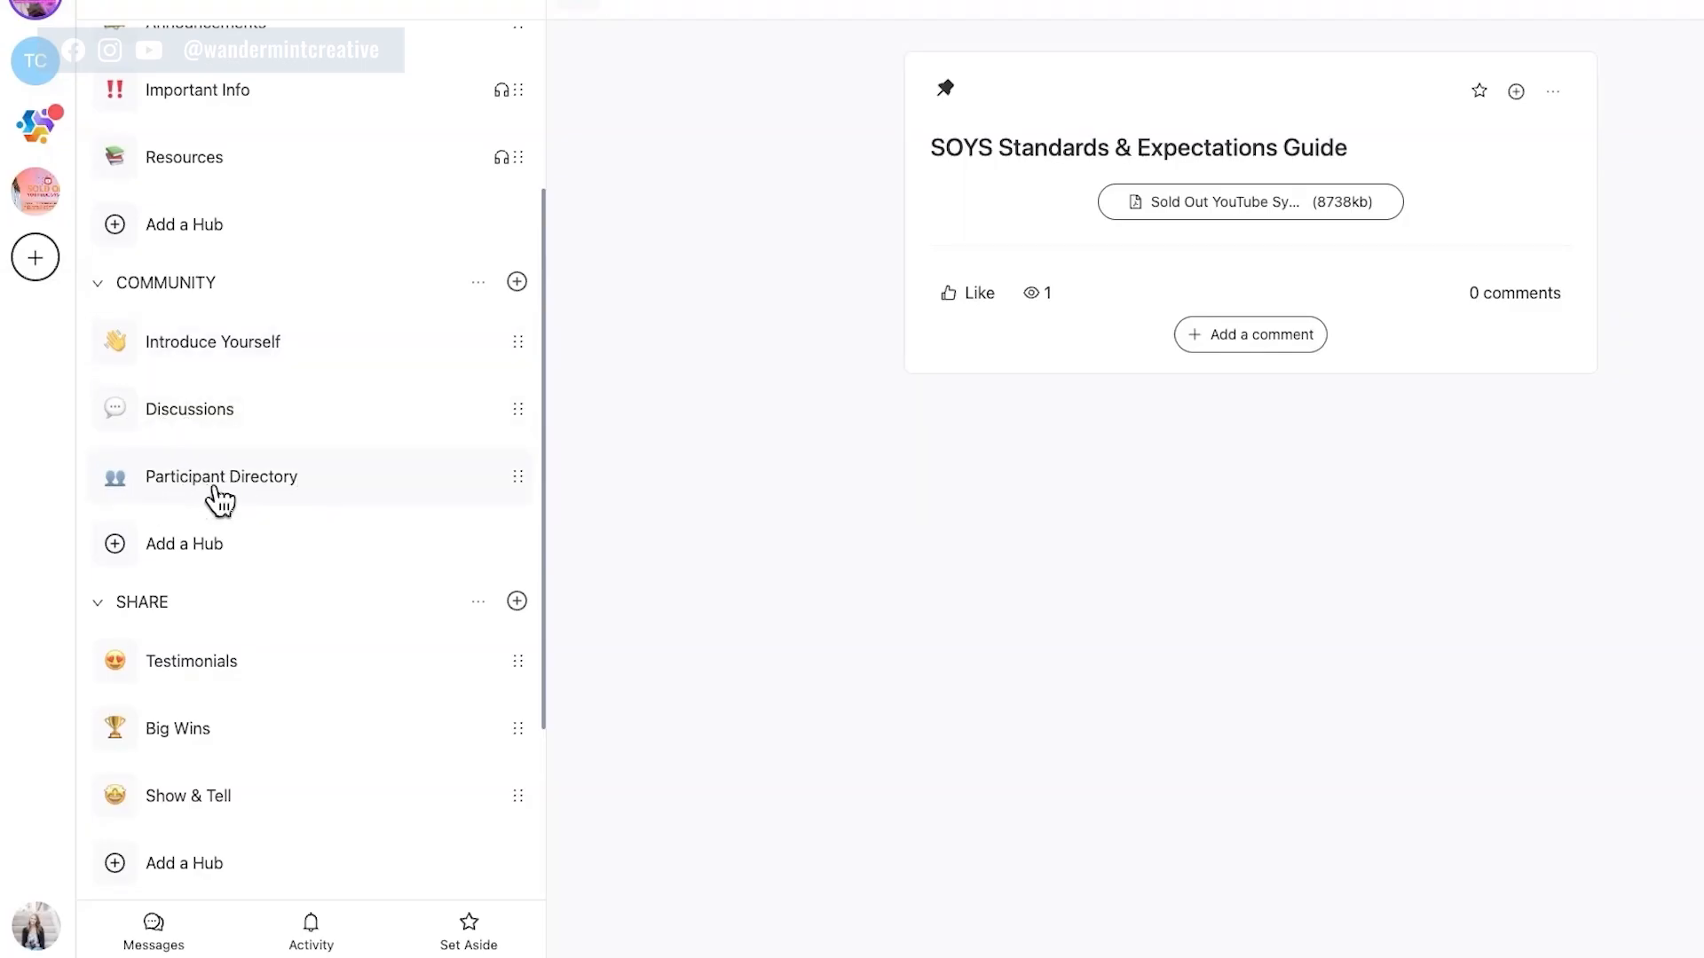
pyautogui.scroll(-3, 258, 492)
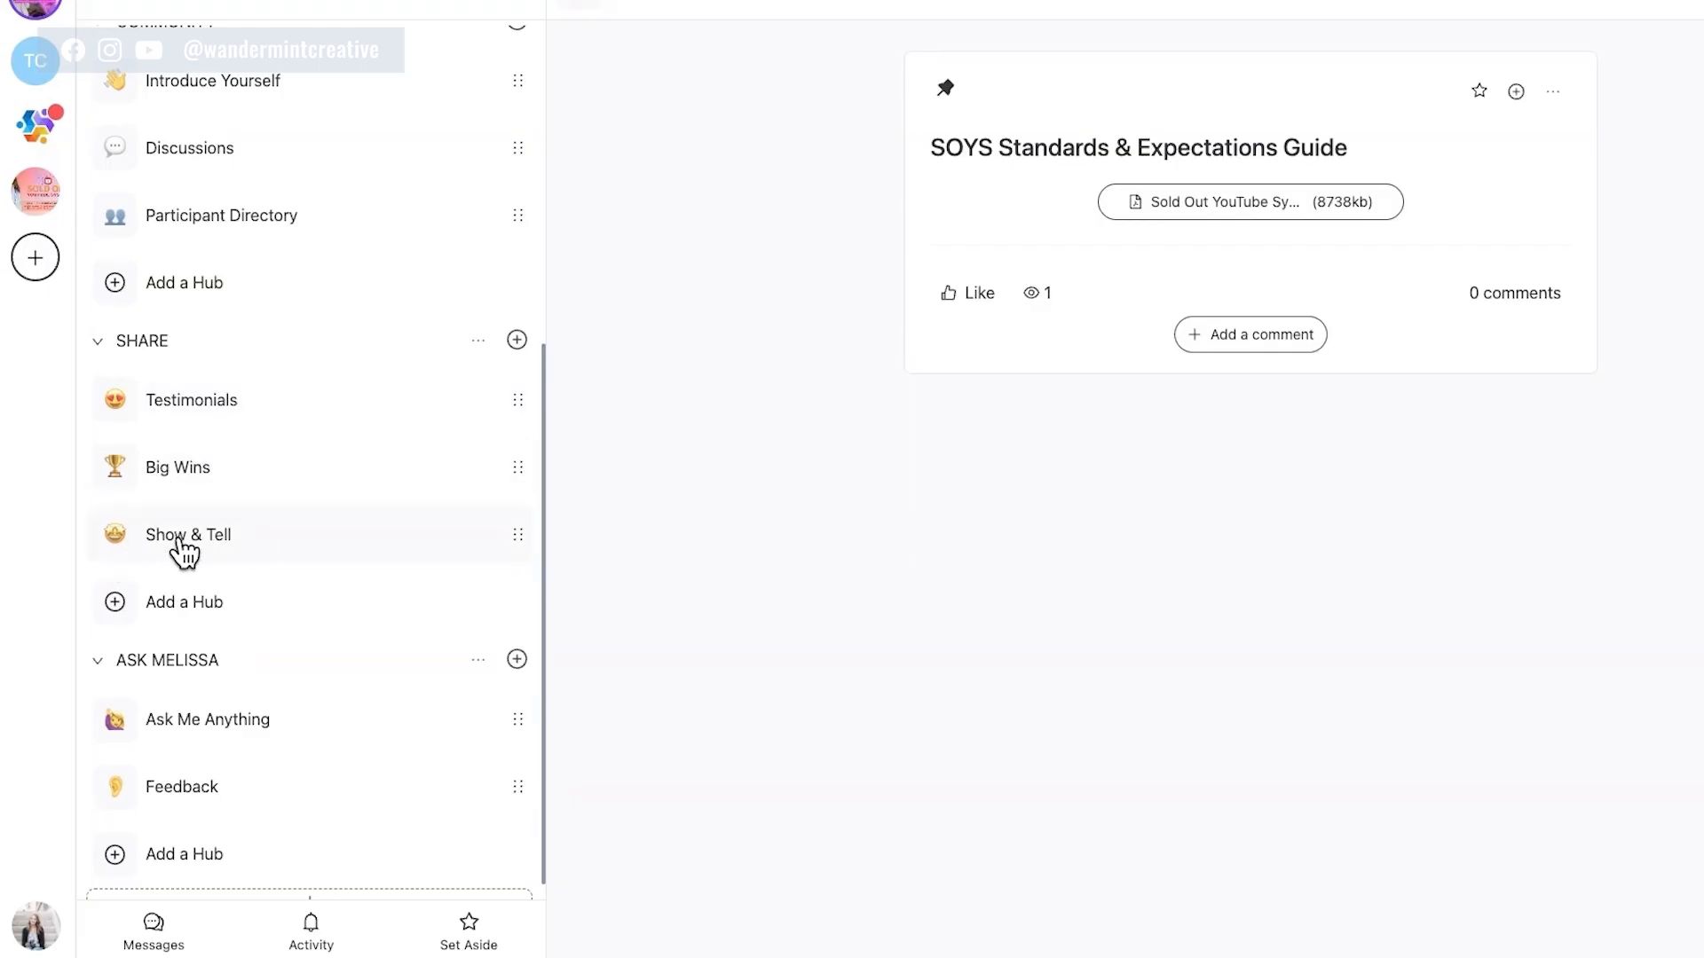
pyautogui.scroll(-1, 183, 543)
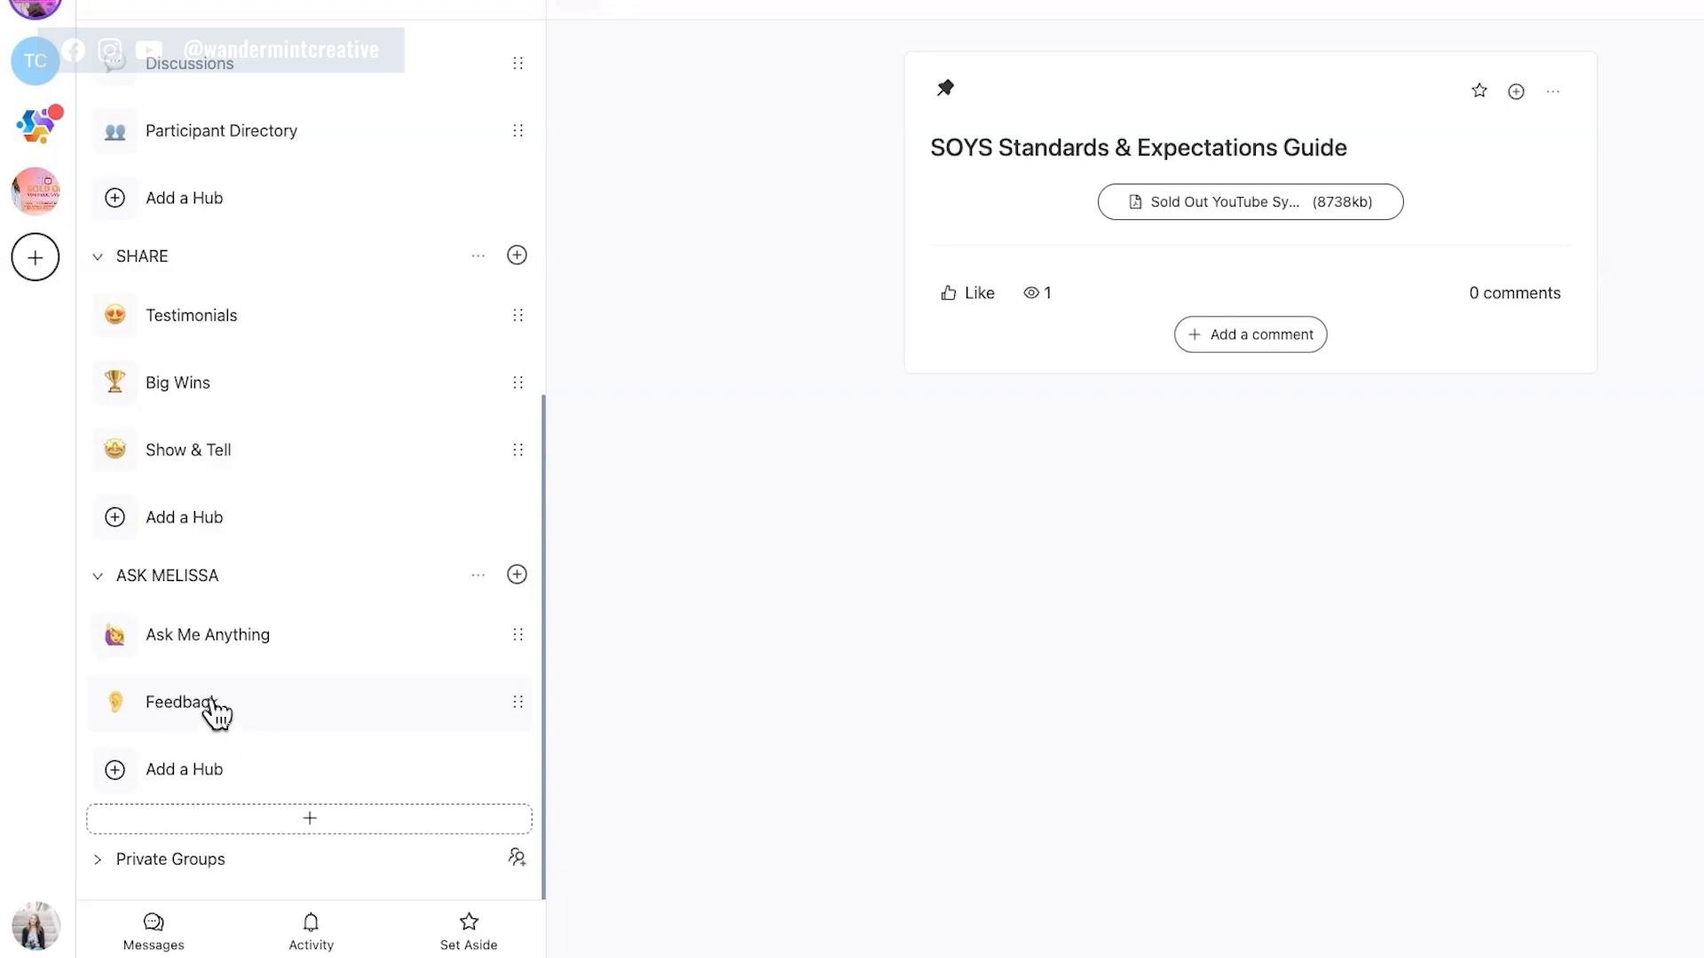
pyautogui.scroll(7, 213, 710)
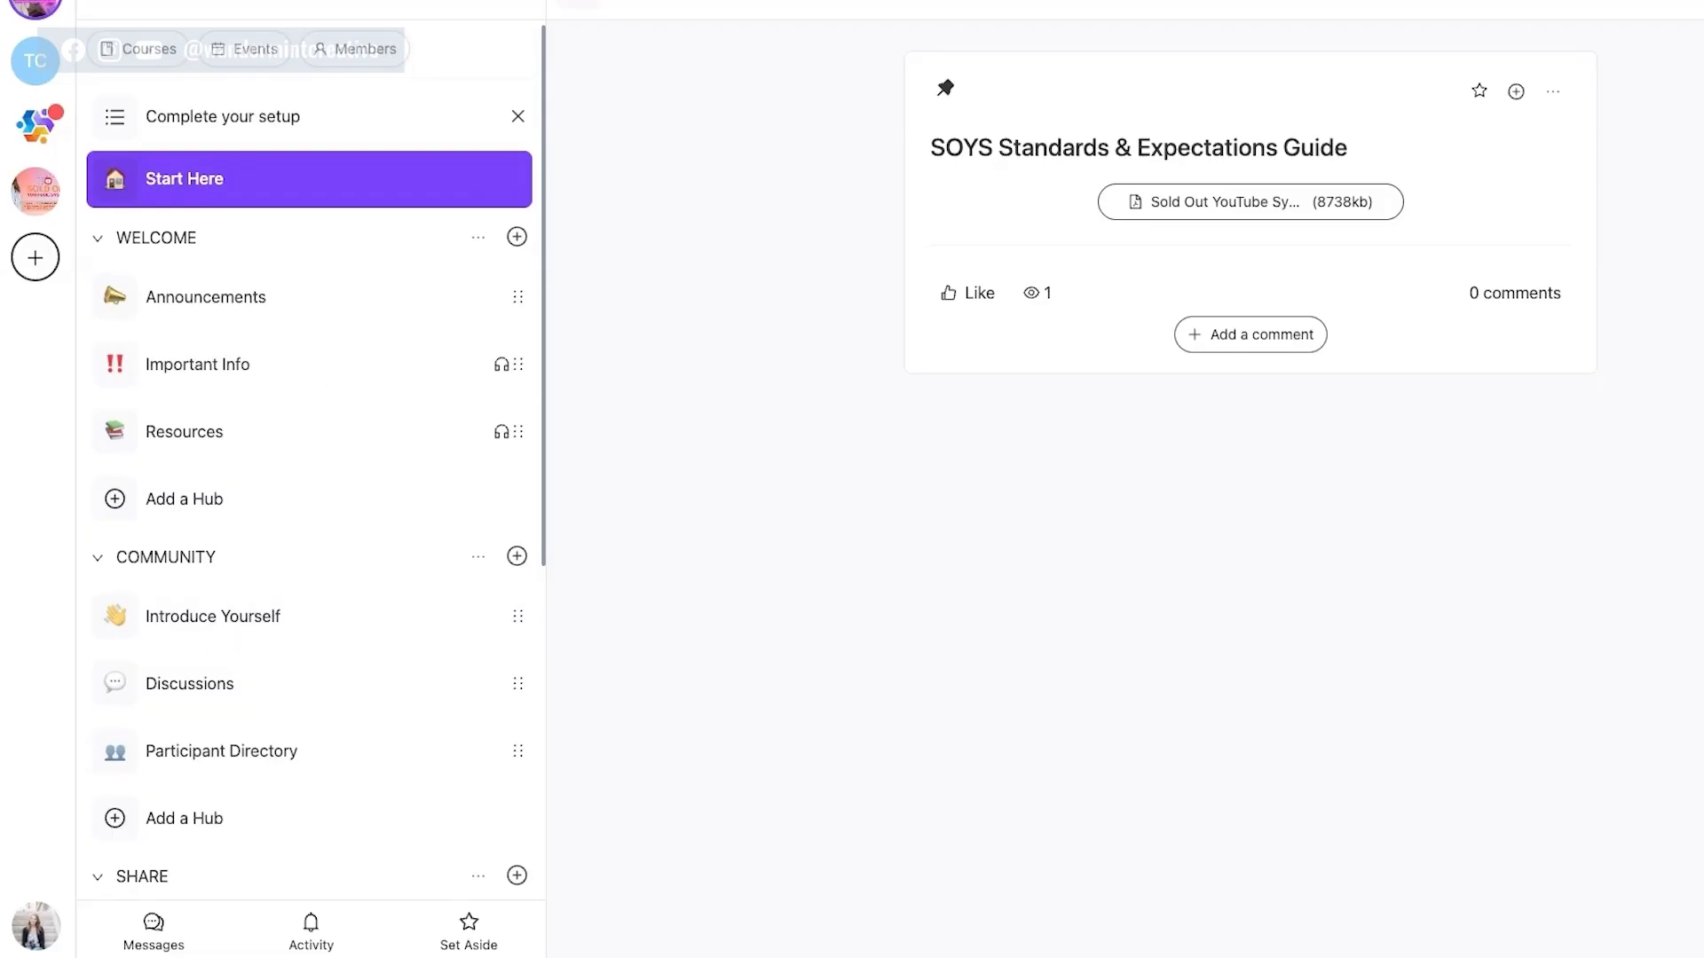
# Open the Swarm community space and read the calendar function question with its comments in the Ask the Community hub
pyautogui.click(40, 142)
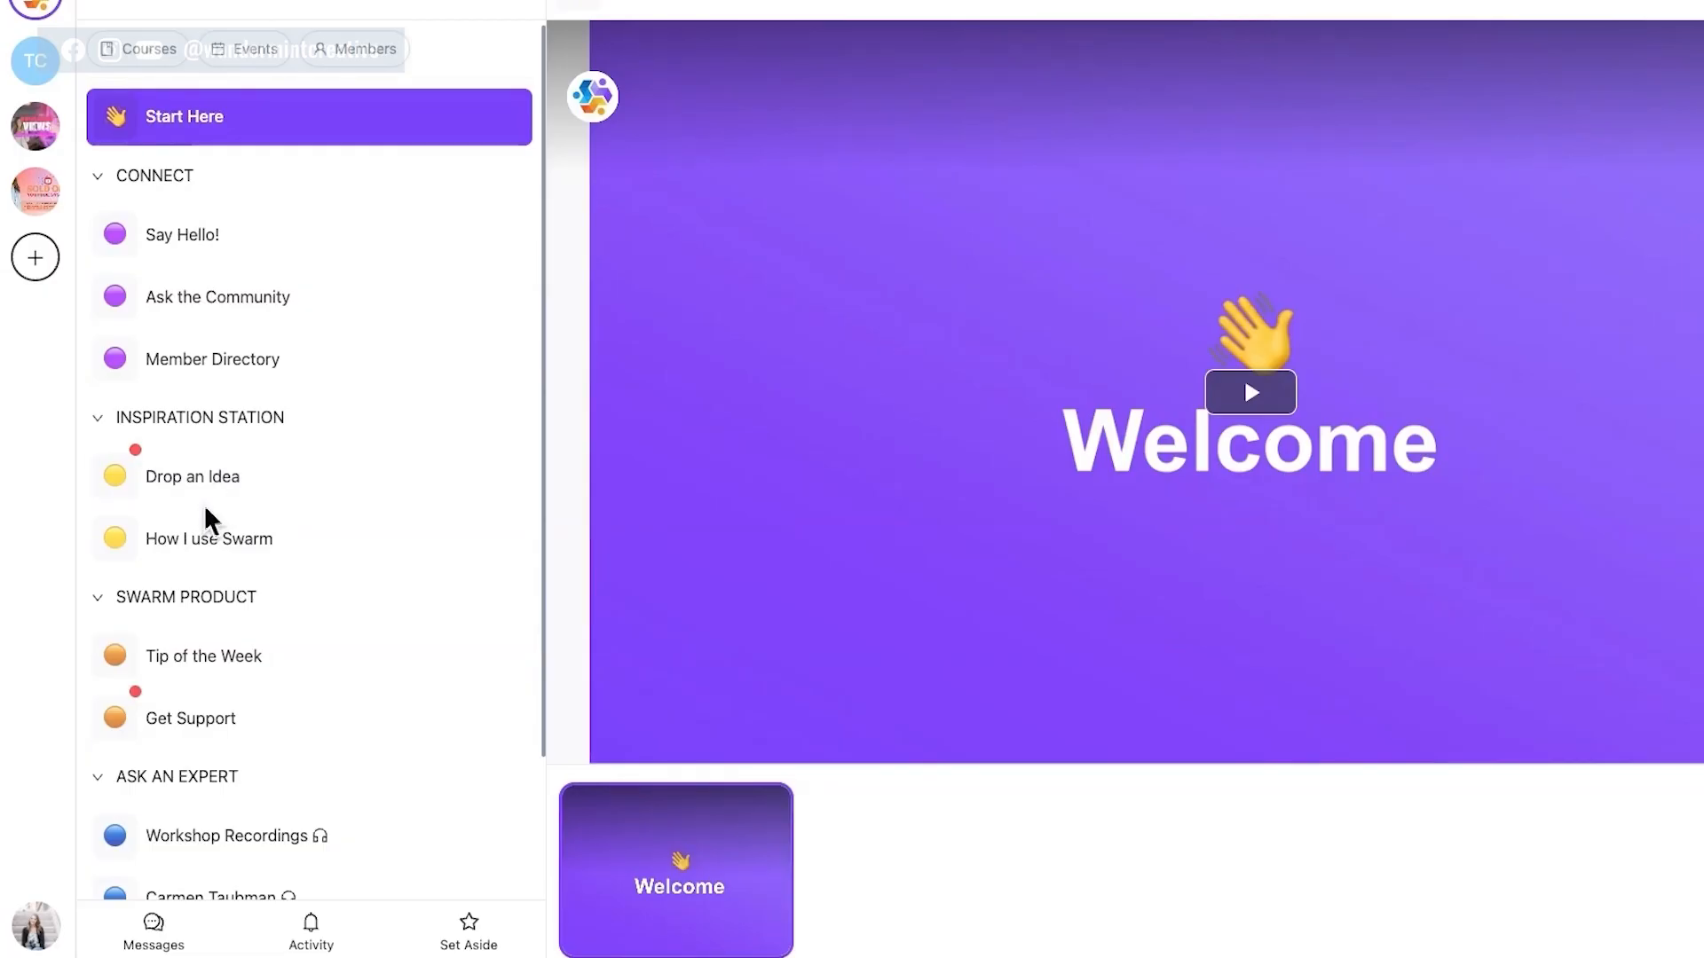
pyautogui.click(218, 299)
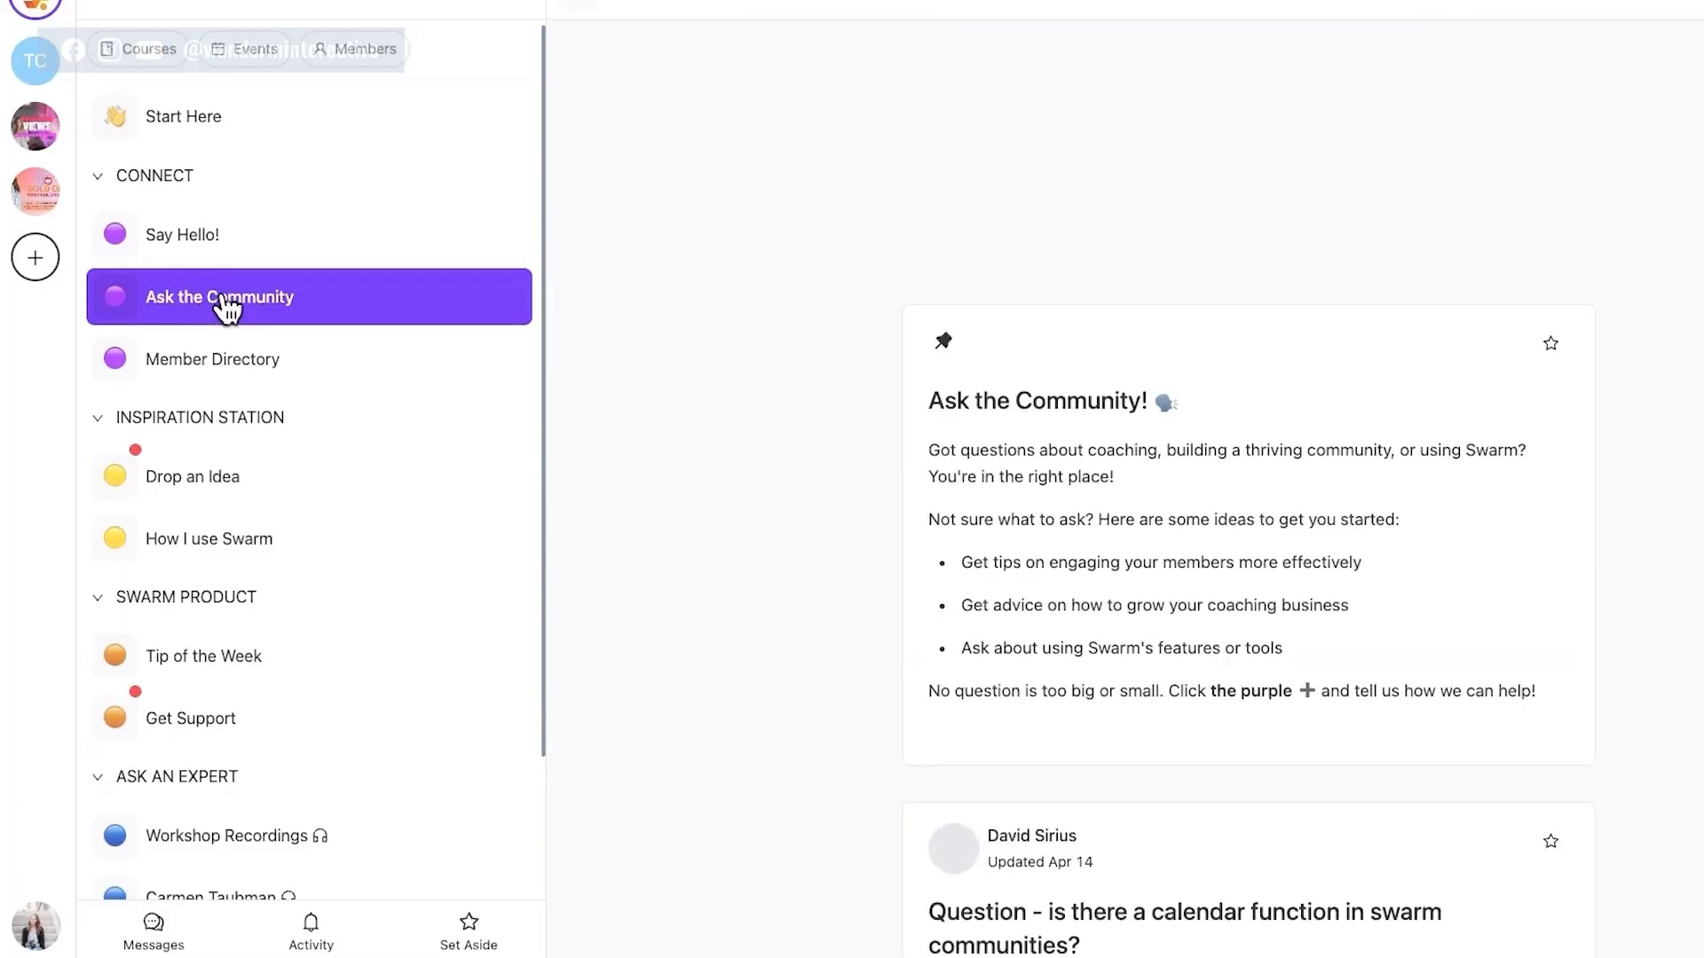
pyautogui.scroll(-3, 1053, 350)
pyautogui.scroll(-4, 1052, 350)
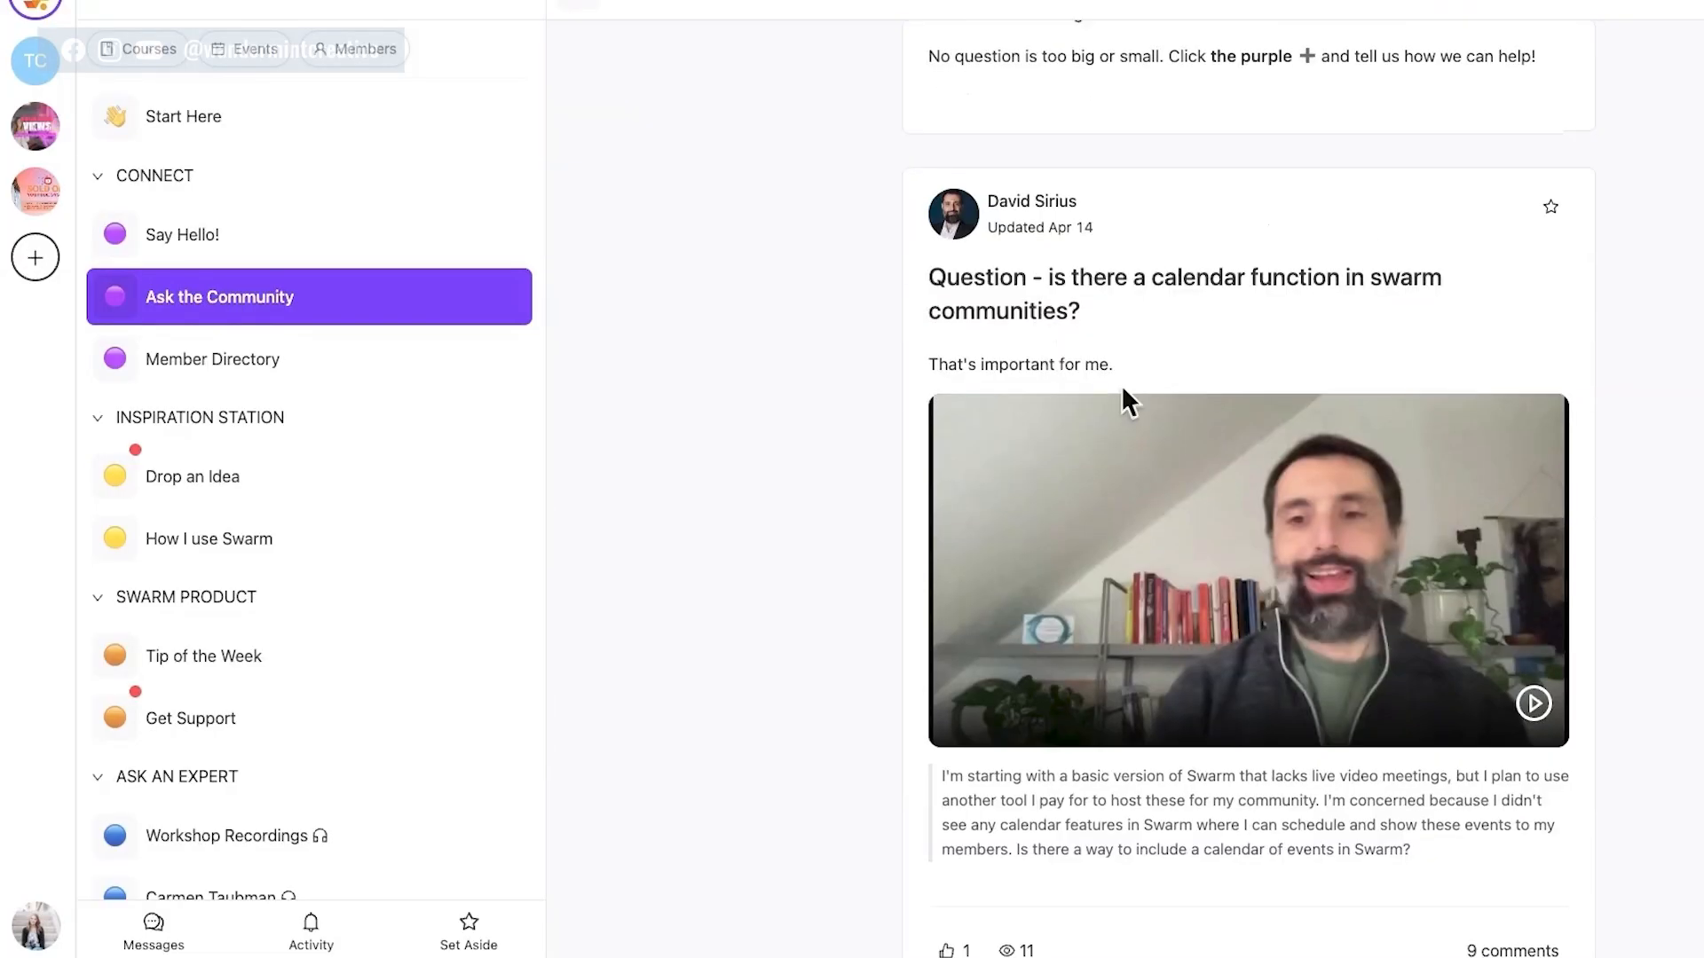
pyautogui.scroll(-6, 1100, 575)
pyautogui.click(1519, 338)
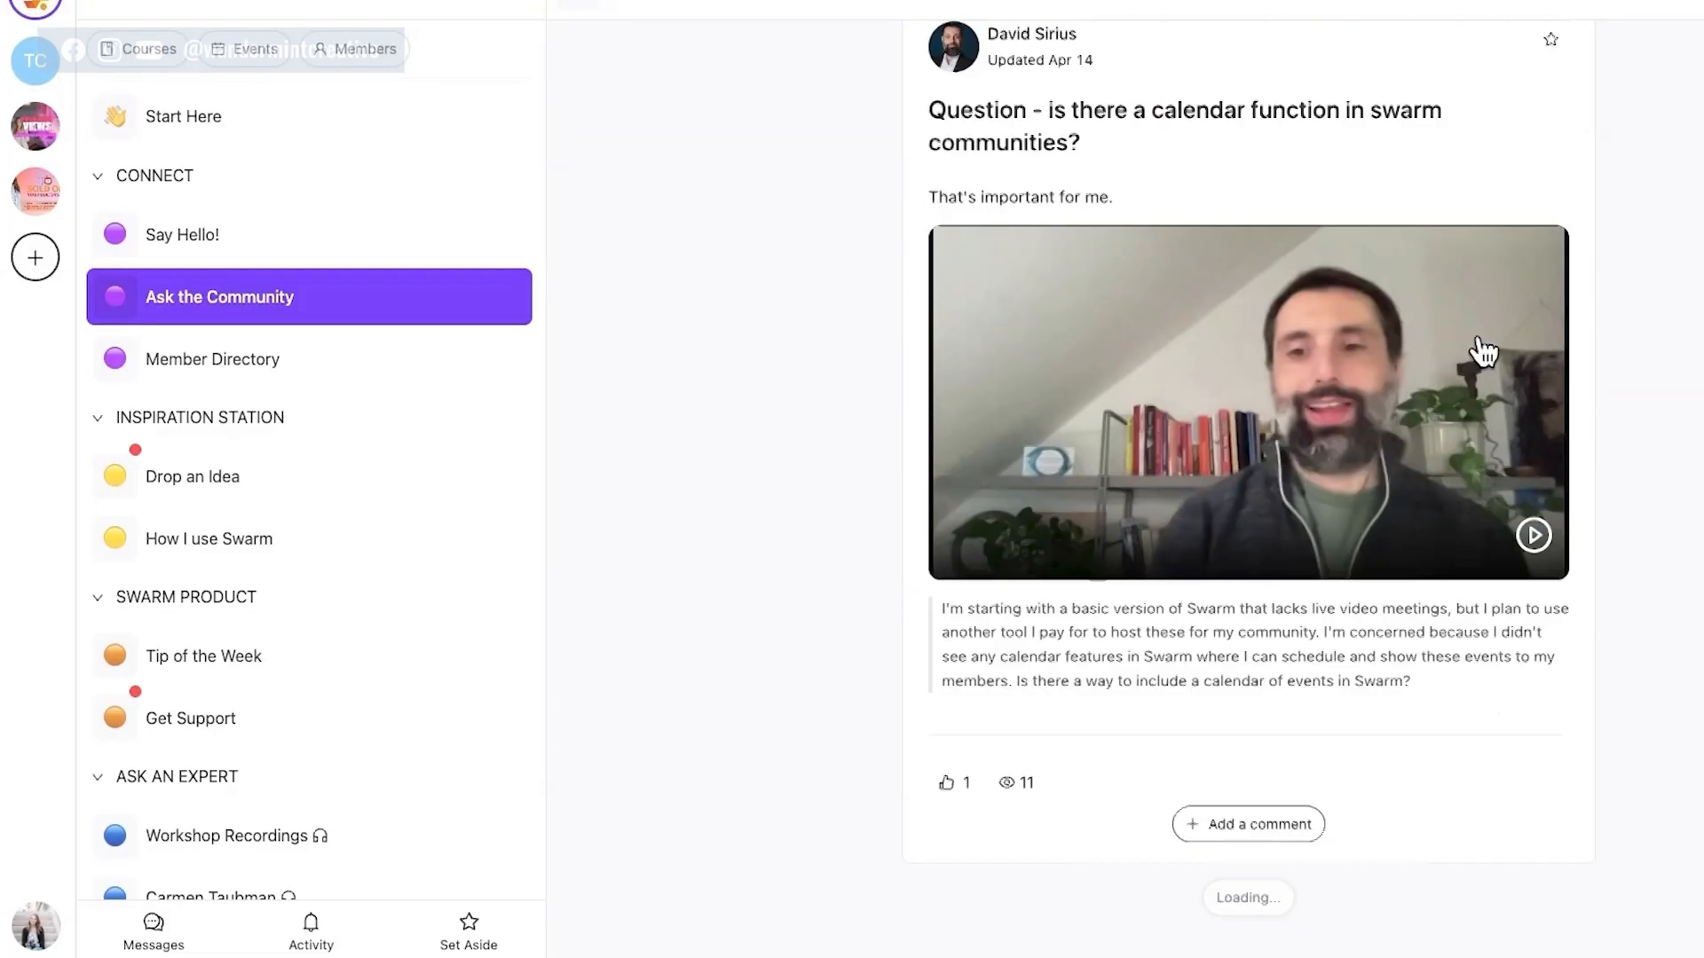
pyautogui.scroll(-8, 1317, 487)
pyautogui.scroll(-10, 1224, 479)
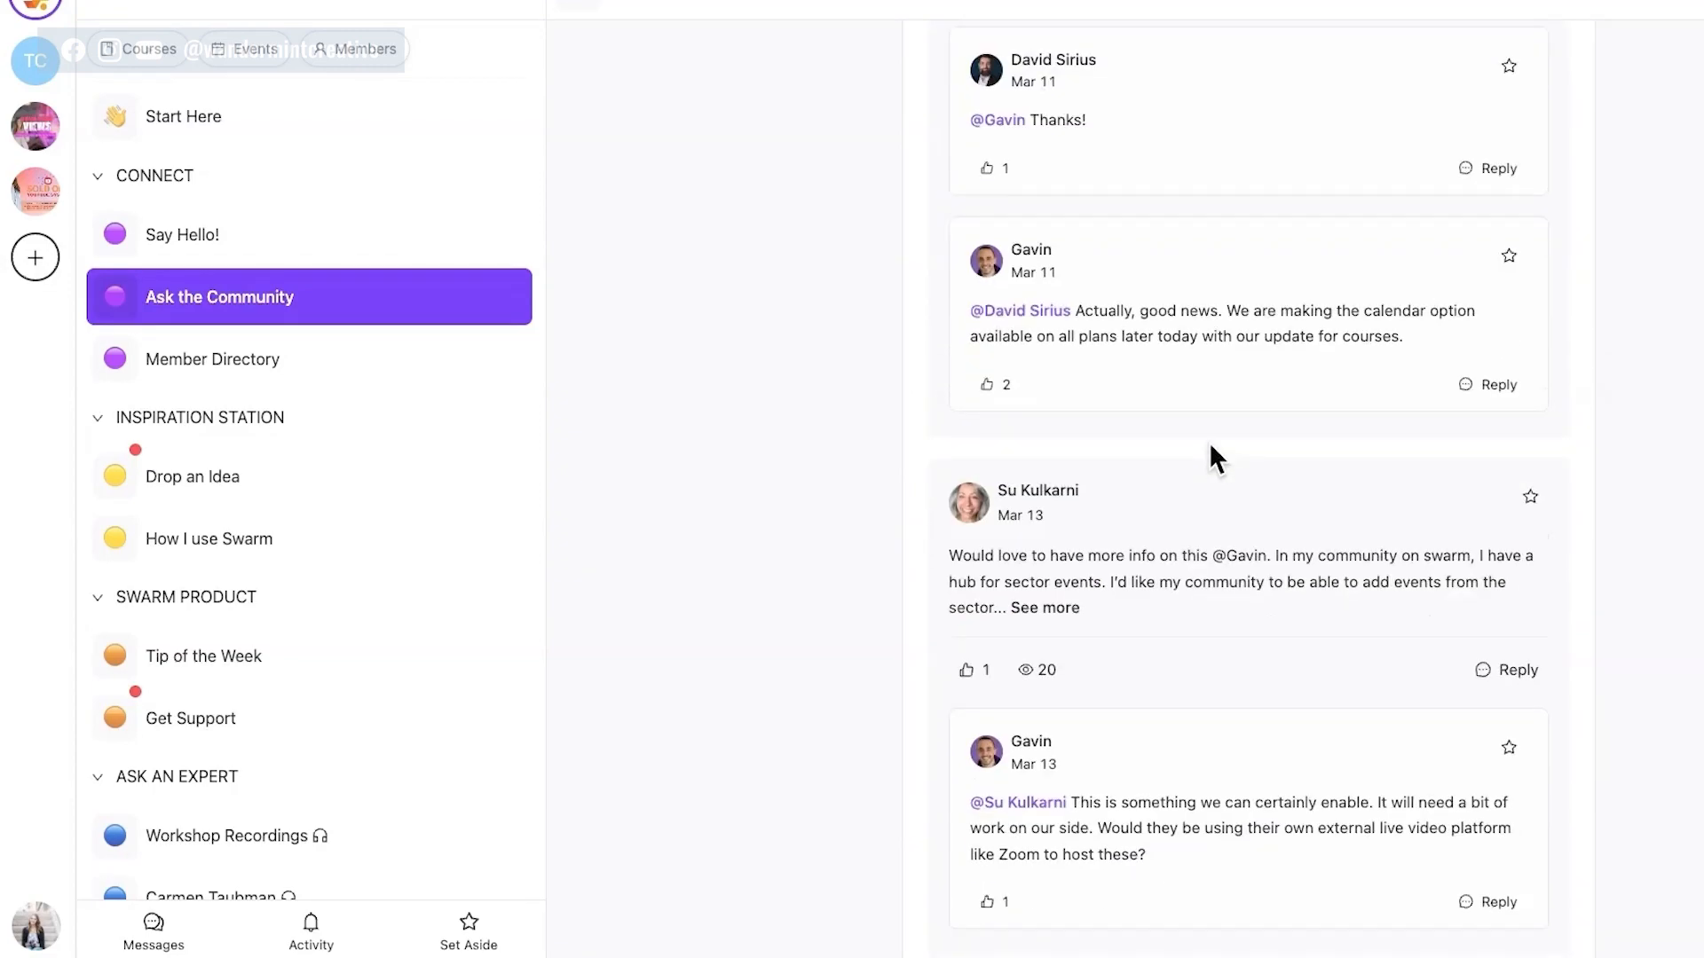
pyautogui.click(1238, 897)
pyautogui.scroll(-15, 1120, 257)
pyautogui.scroll(-20, 1120, 257)
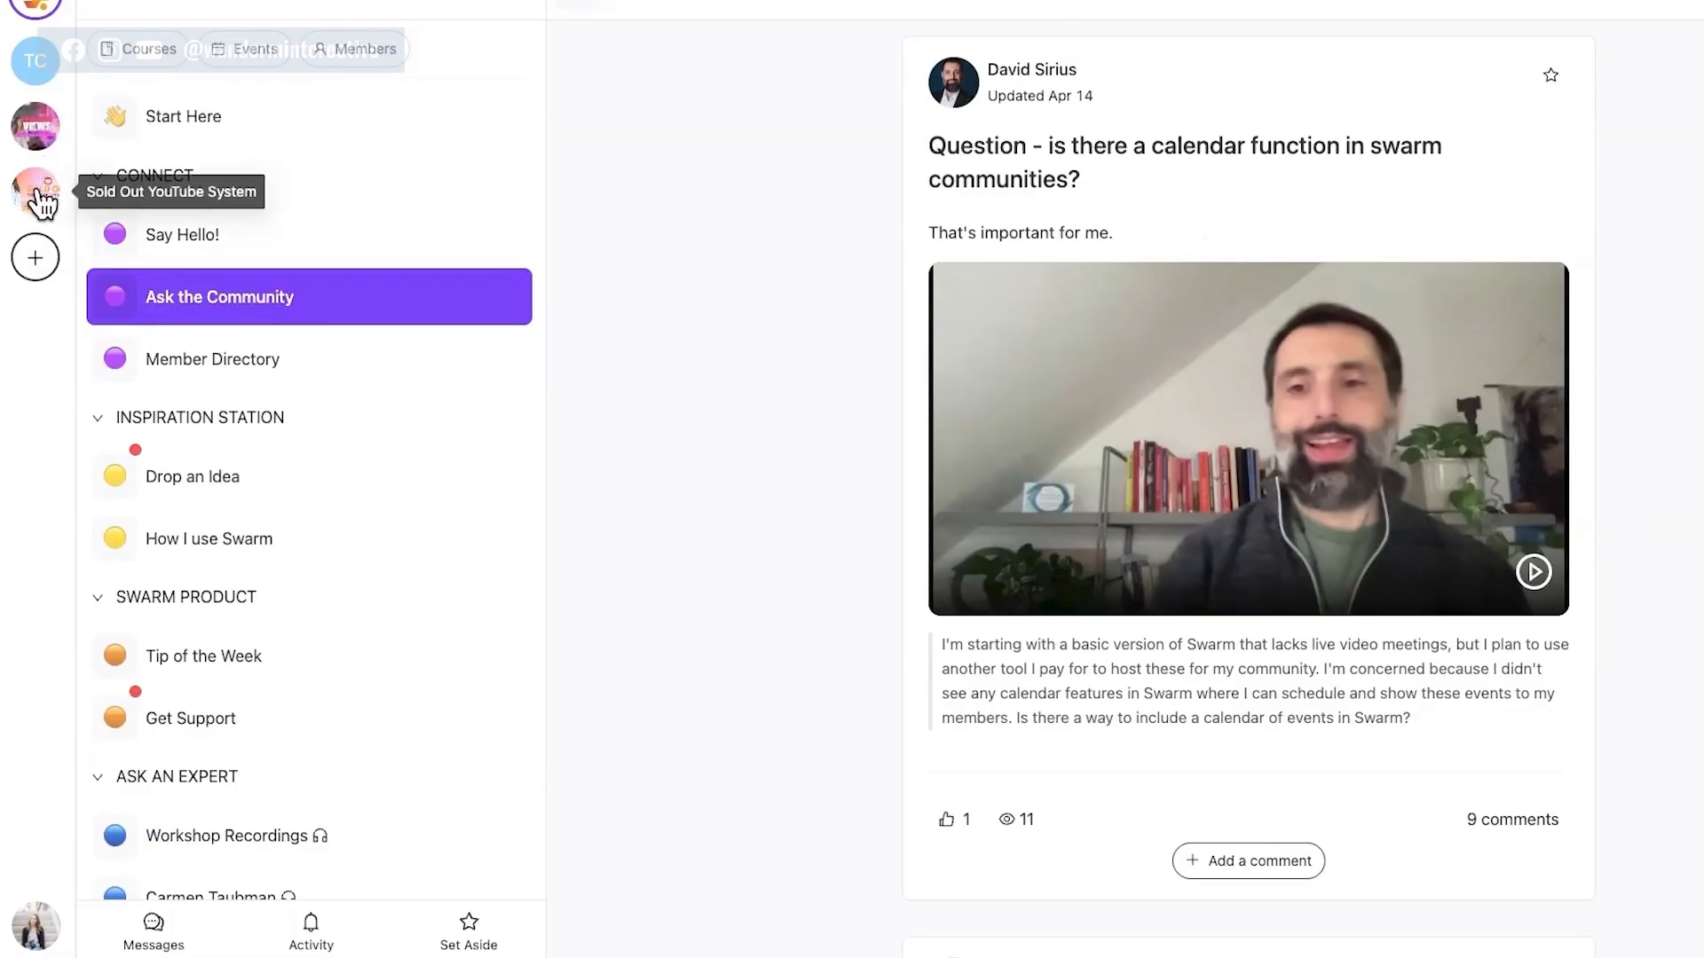
# Switch to the Sold Out YouTube System space
pyautogui.click(39, 199)
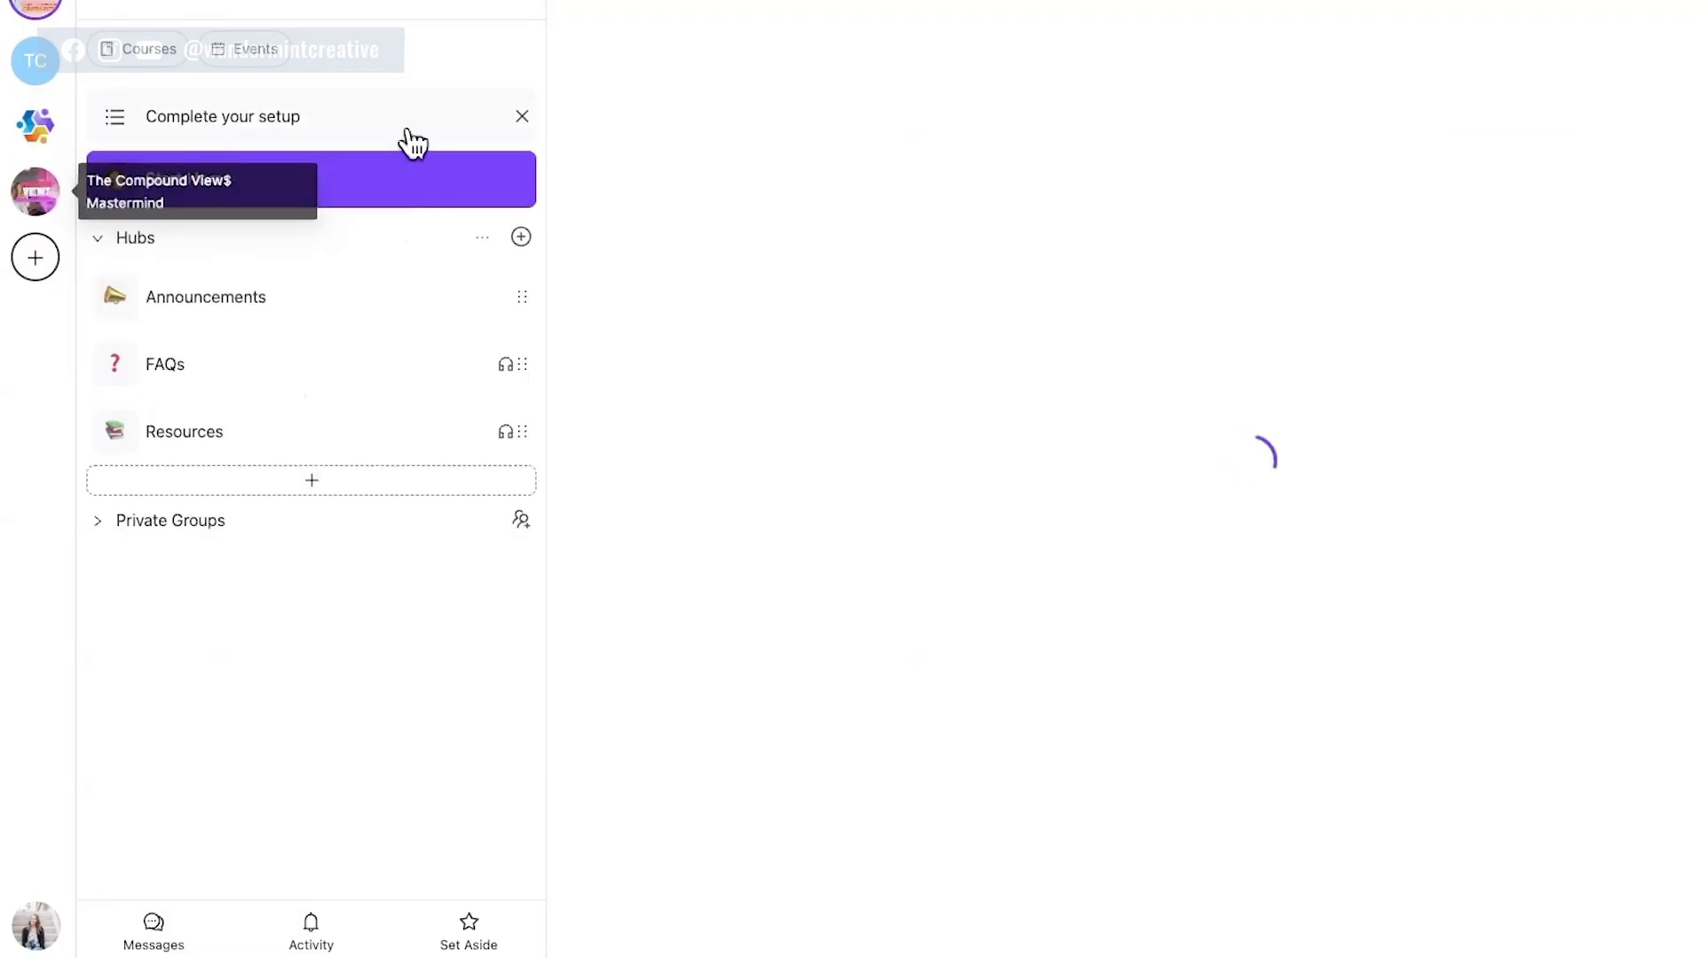